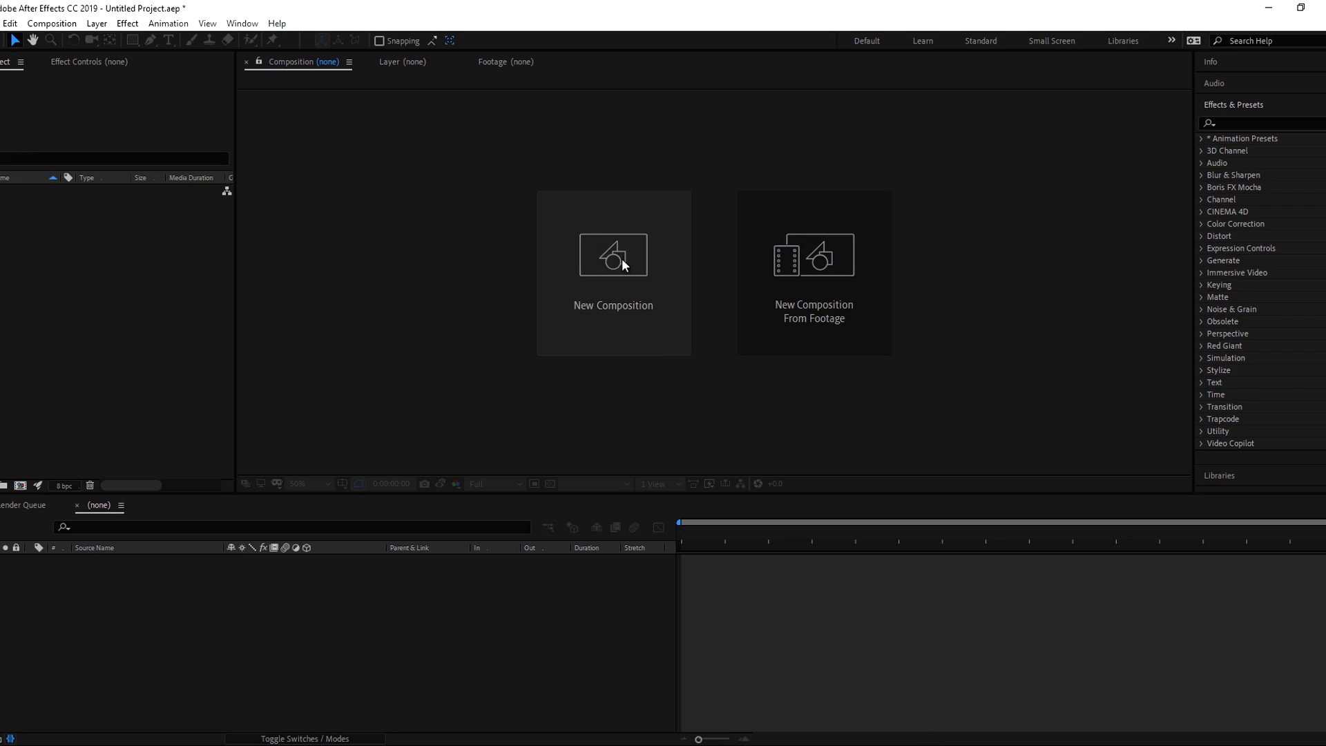
Create a 1920×1080, 25 fps, 10-second composition named 'VALENTINE'S DAY TITLES'.
click(622, 262)
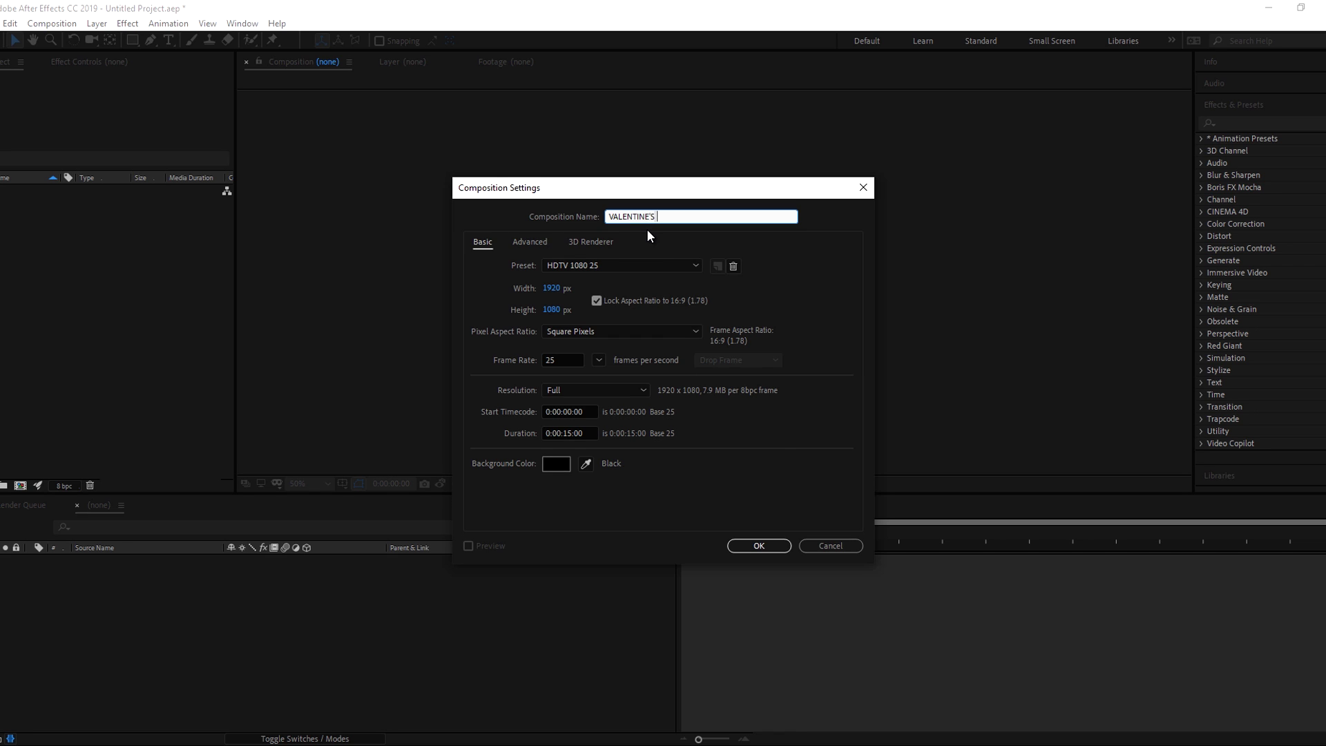
text(VALENTINE'S DAY TITLES)
click(574, 433)
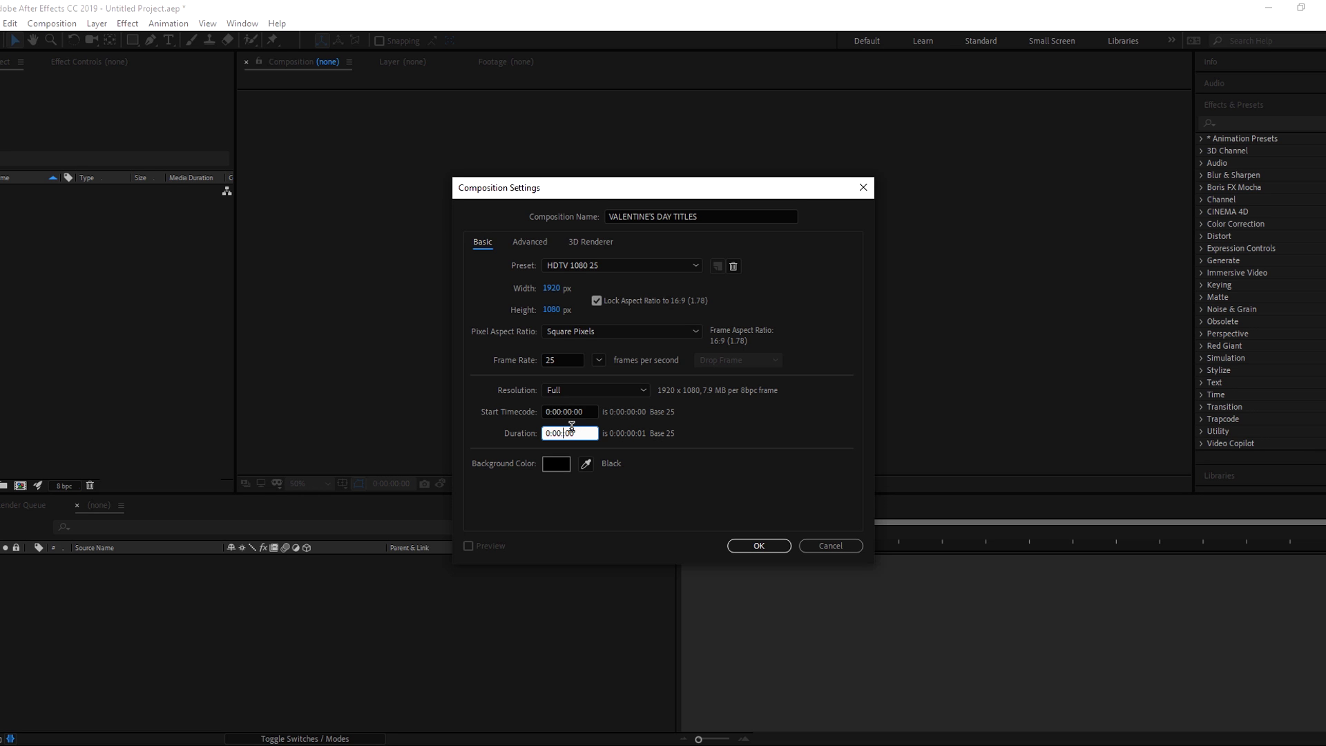
click(758, 546)
Add a full-frame solid layer named BG.
right_click(157, 616)
mouse_move(238, 459)
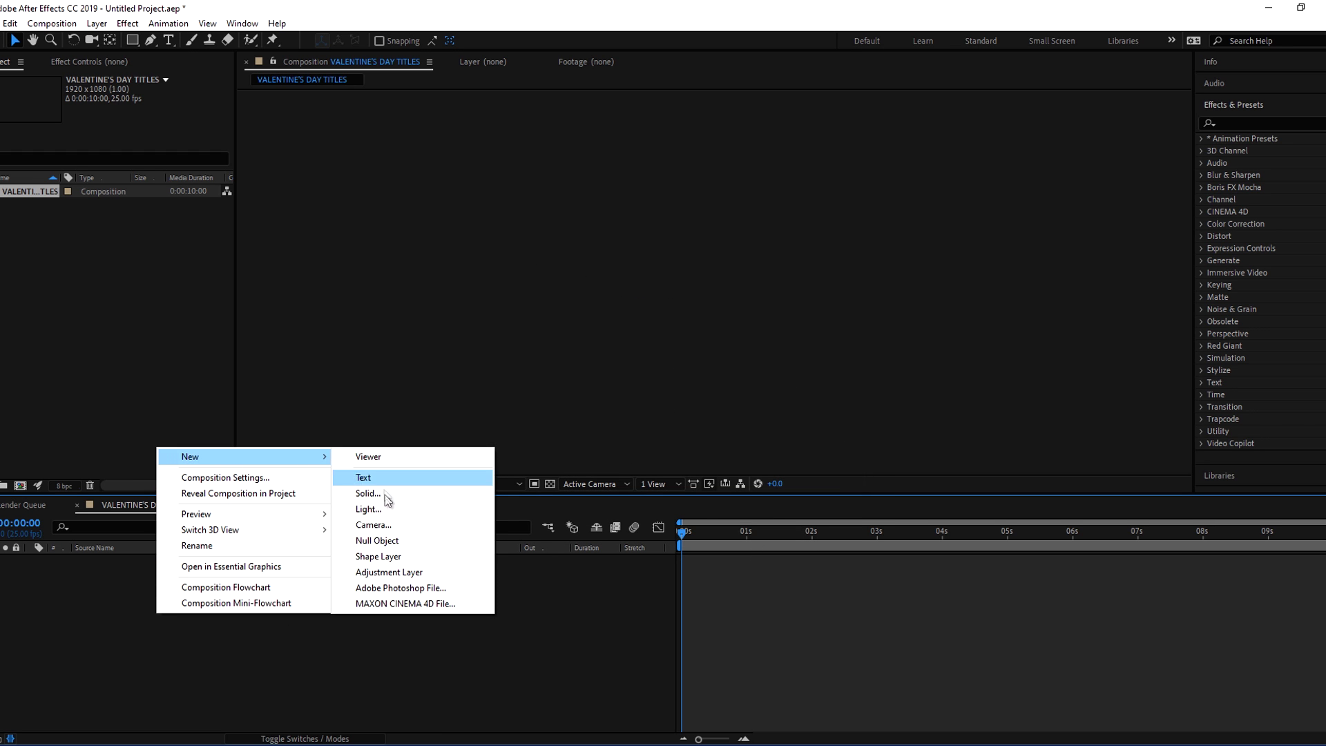
click(394, 498)
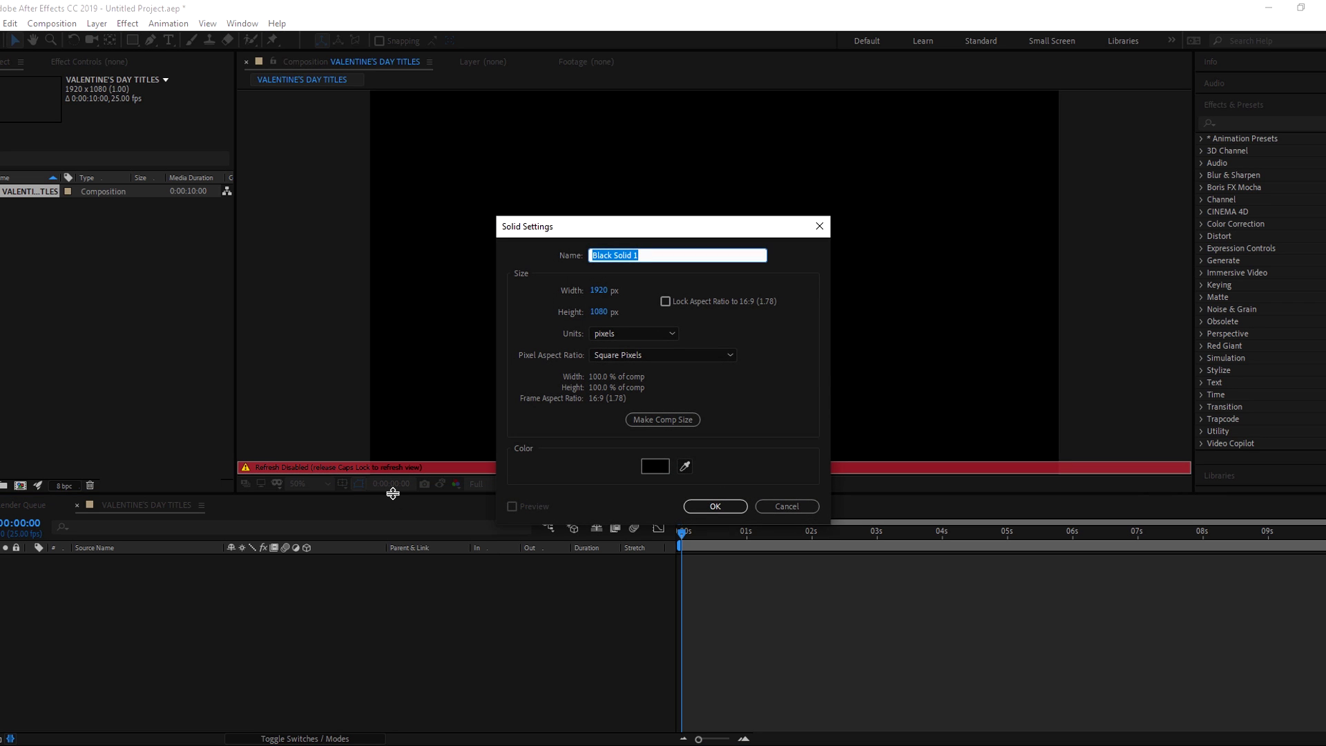
text(BG)
click(714, 506)
Apply Gradient Ramp to BG, shading black at top to white at bottom.
click(1246, 120)
text(gra)
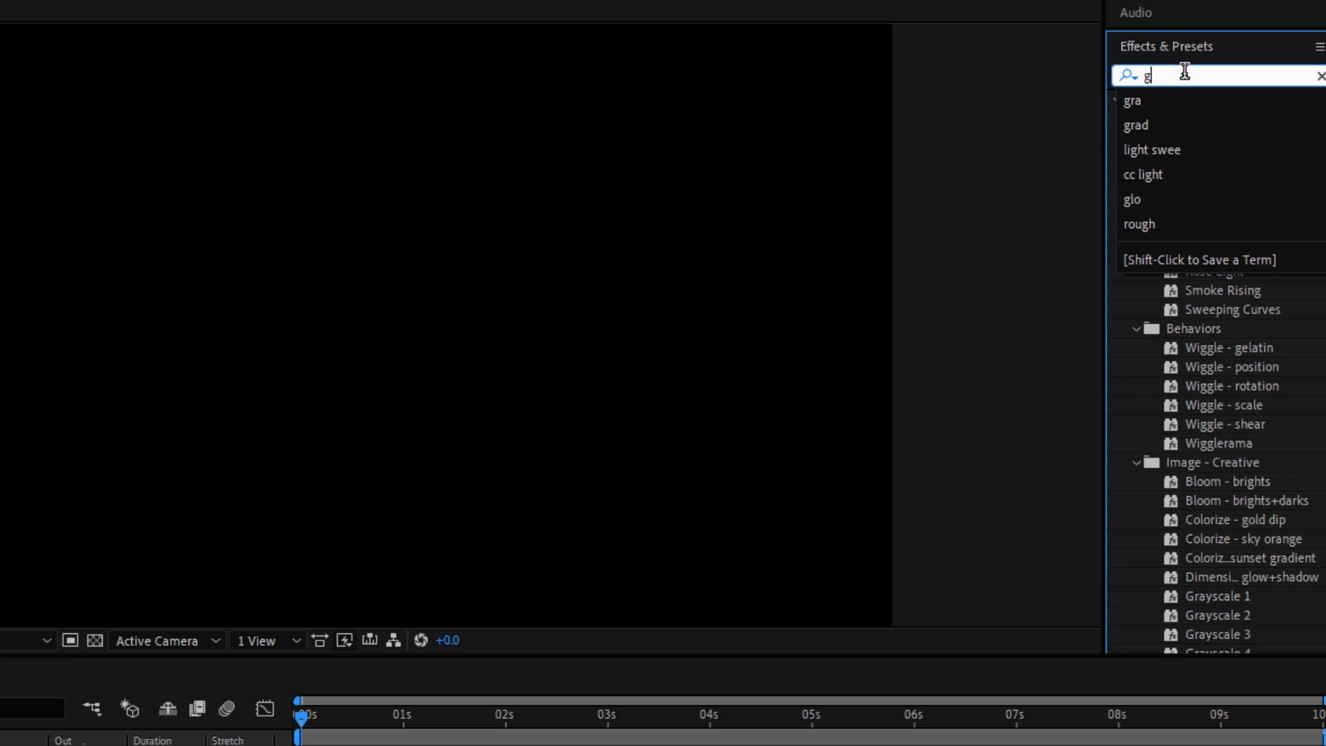
text(d)
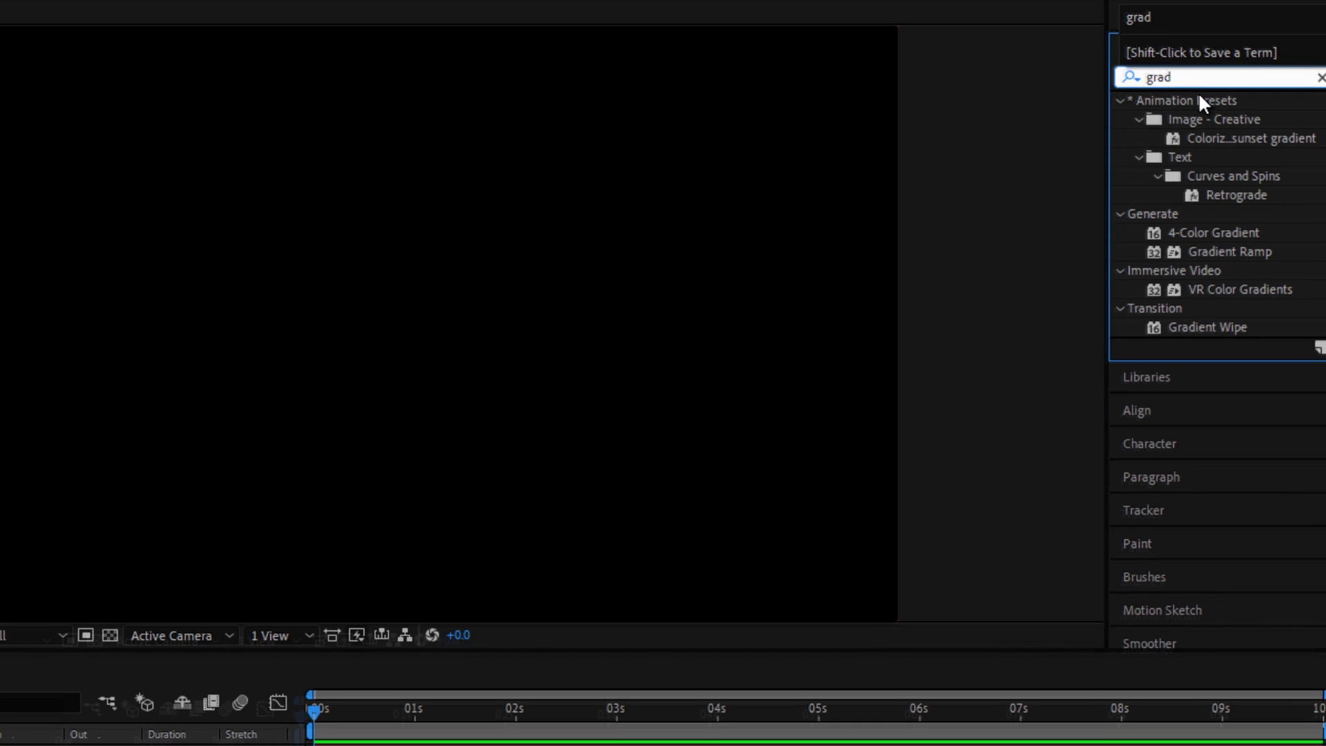
click(1222, 250)
drag(1257, 239, 119, 559)
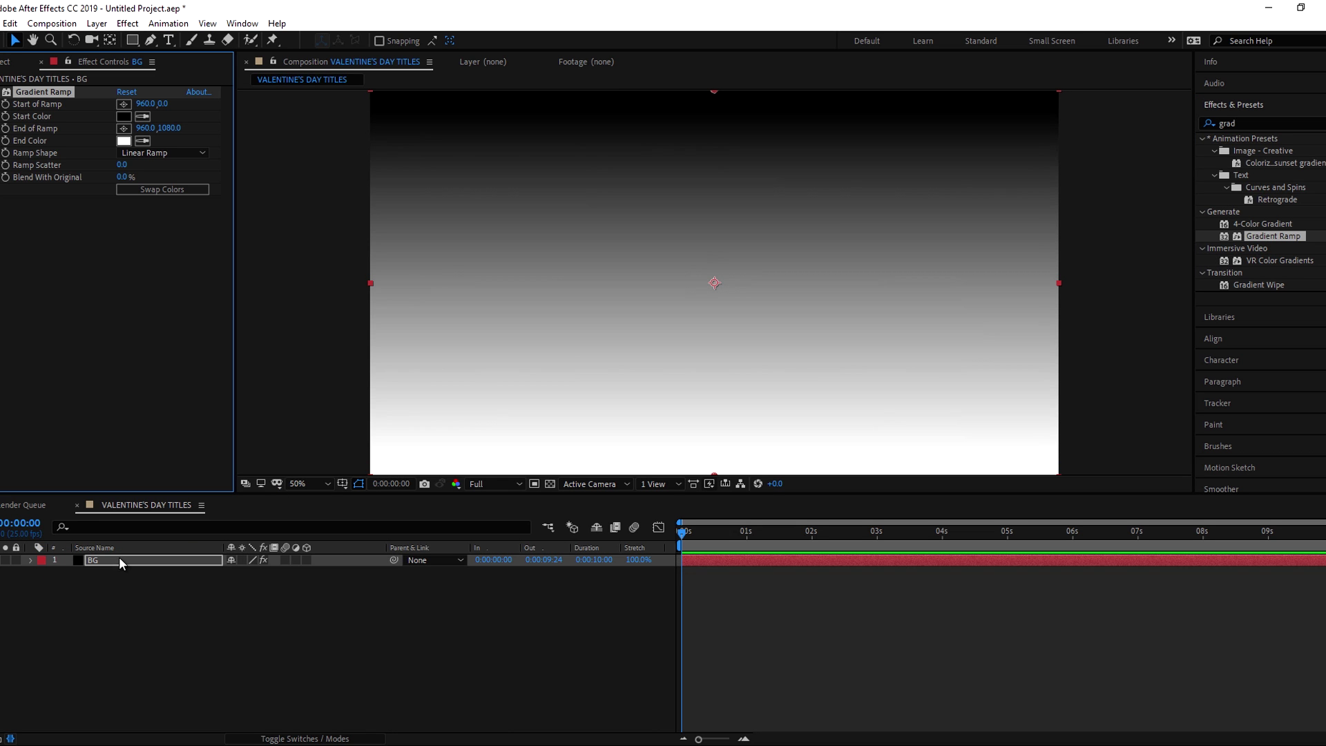
click(163, 604)
Make the BG ramp a Radial Ramp with its start point at the frame centre.
click(152, 153)
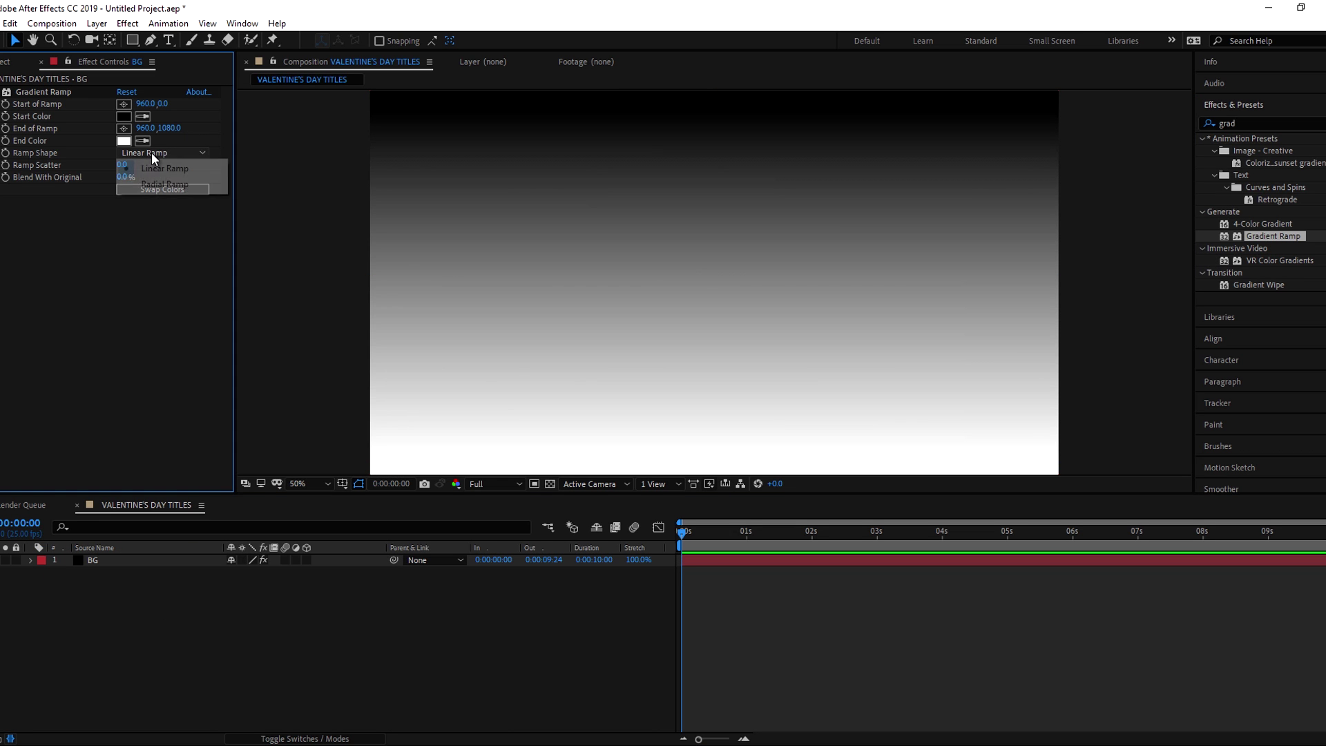
click(159, 184)
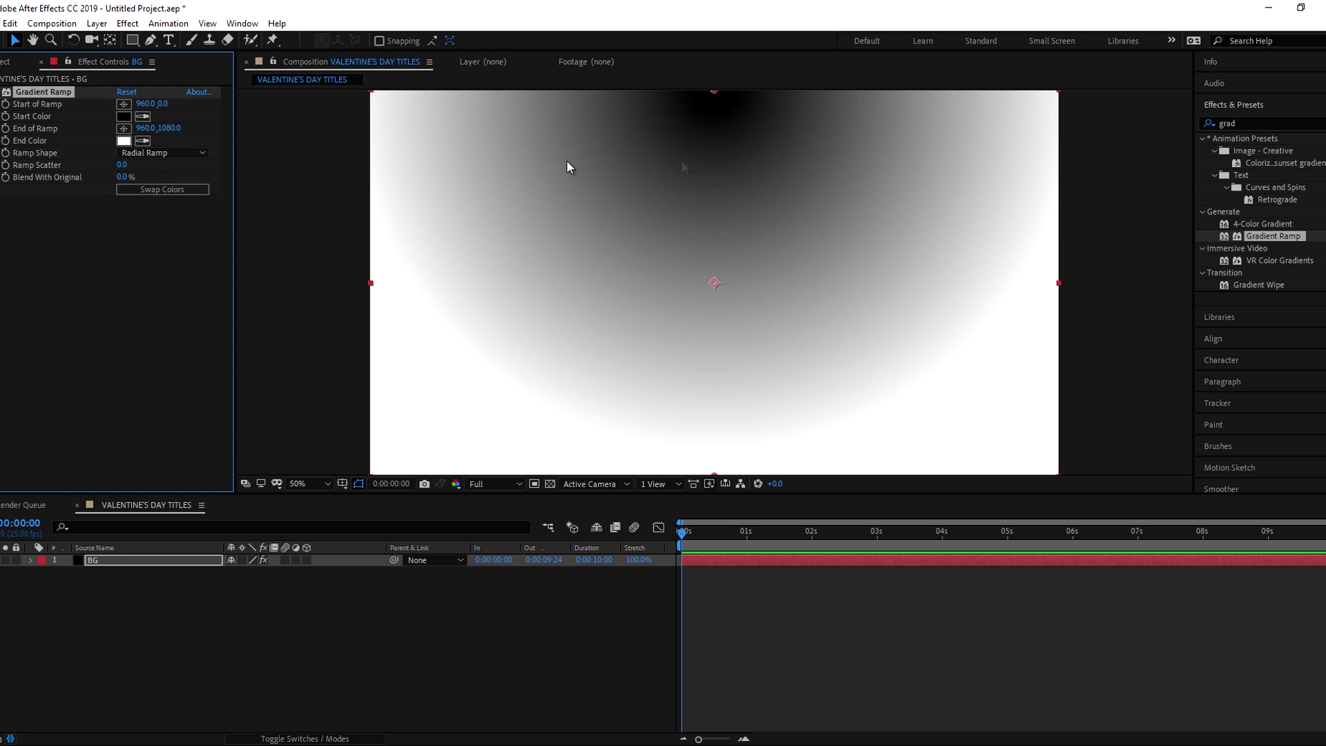
click(715, 134)
key(comma)
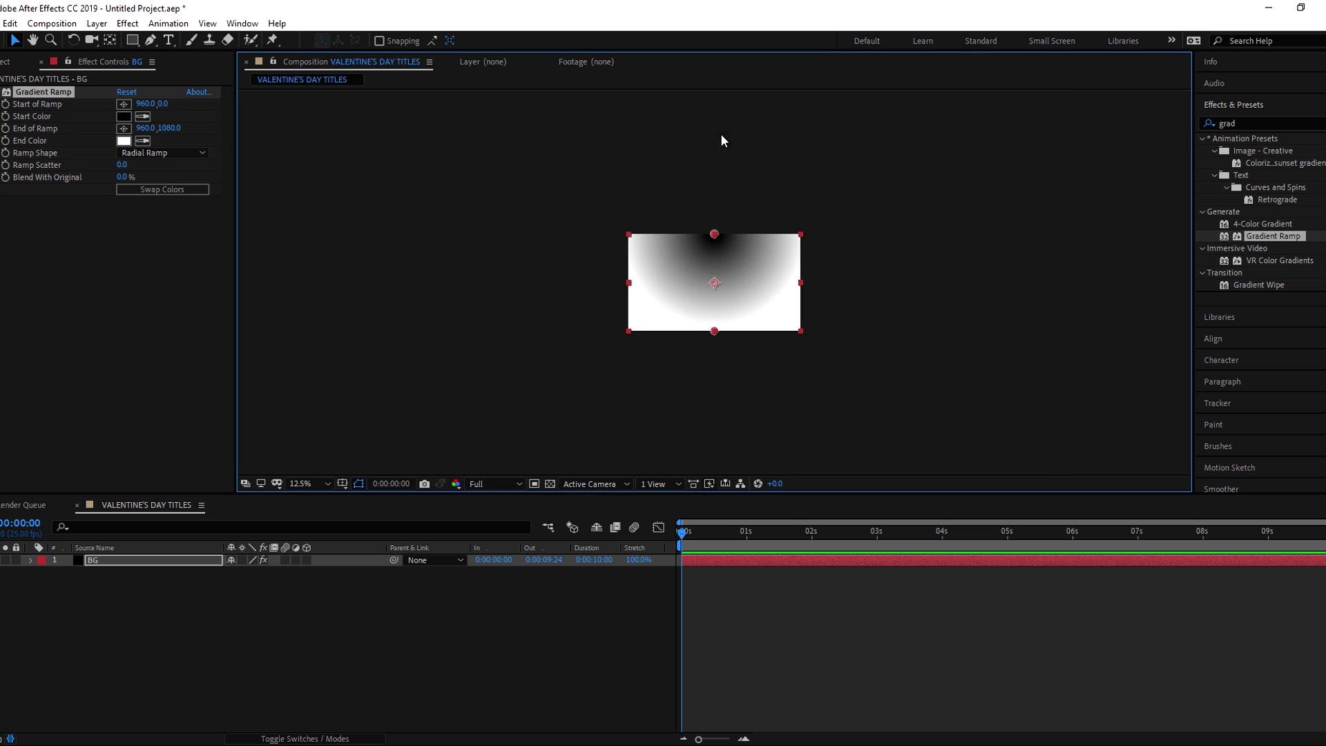
key(period)
key(period)
key(comma)
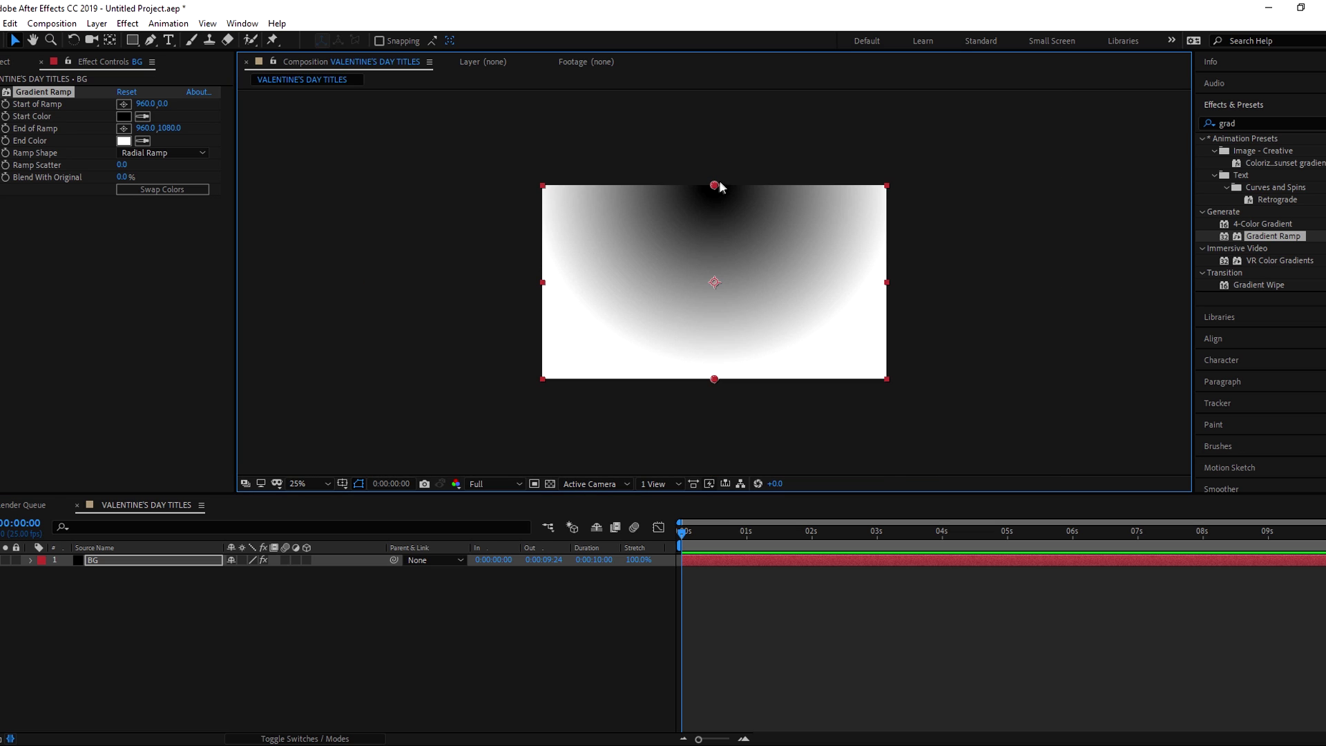
drag(714, 185, 715, 281)
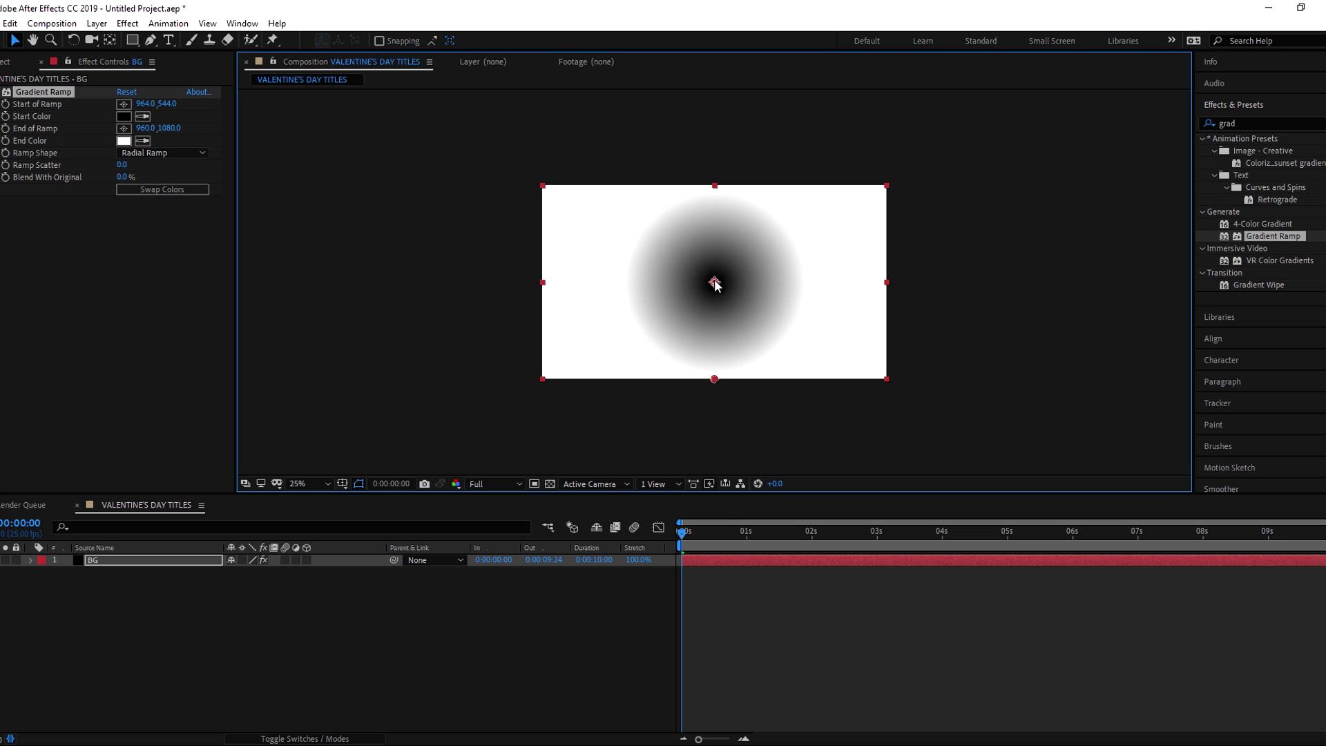
key(period)
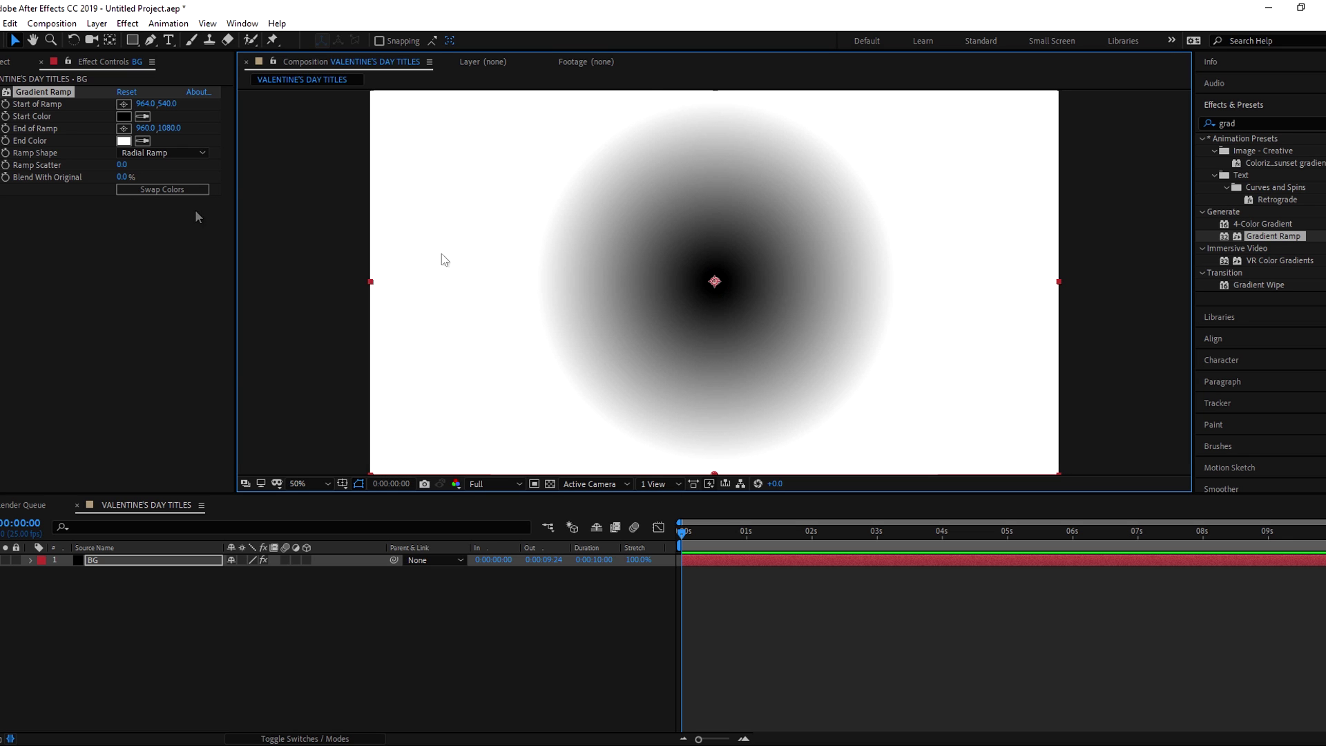
Swap the ramp colours and extend End of Ramp to 960,1611.
click(141, 189)
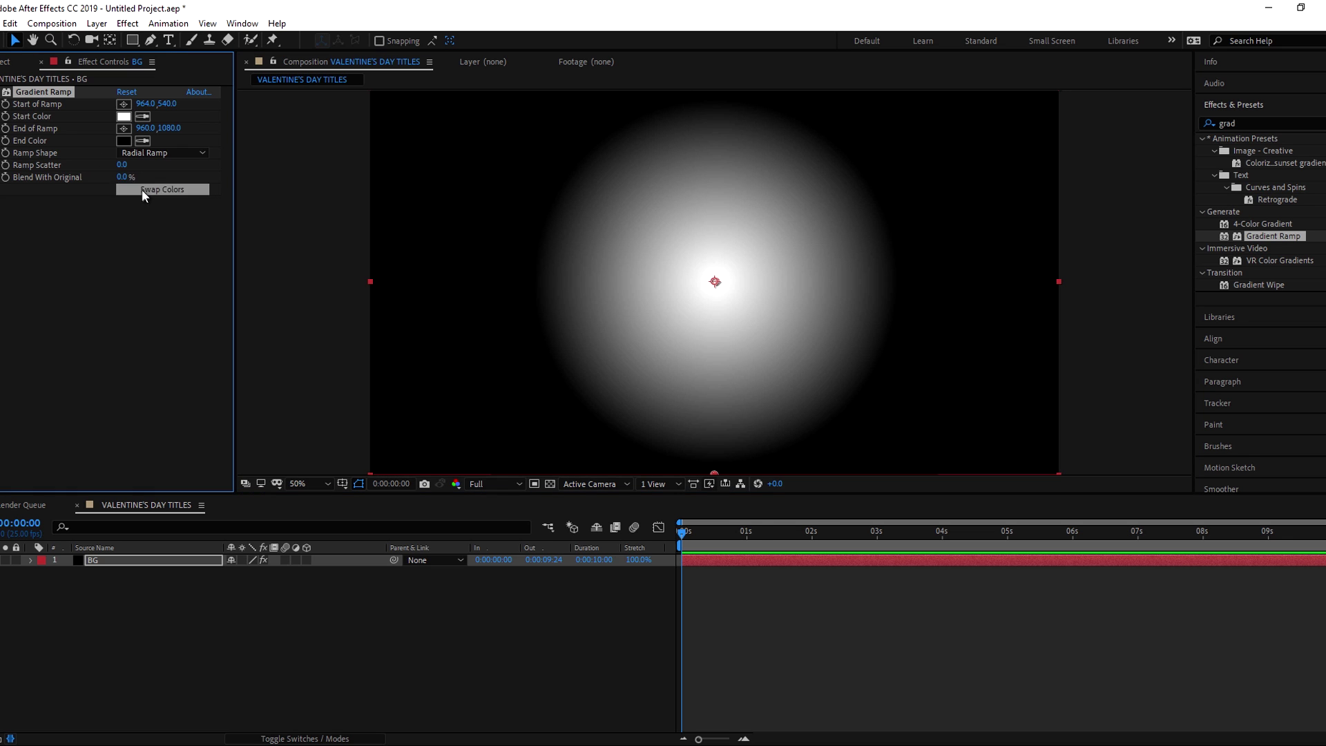
click(170, 129)
drag(169, 127, 554, 123)
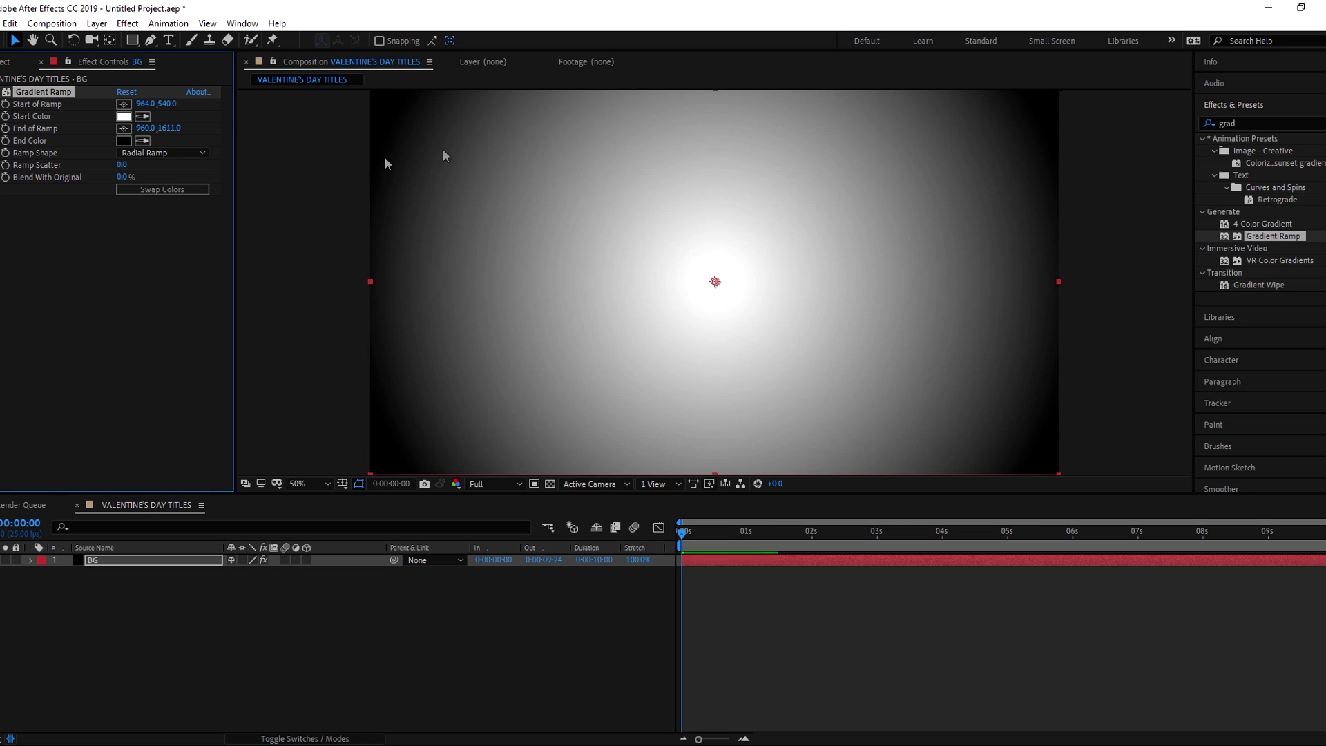
Set the ramp End Color to dark red #850707, End of Ramp Y 2170, Start Y 537.
click(123, 141)
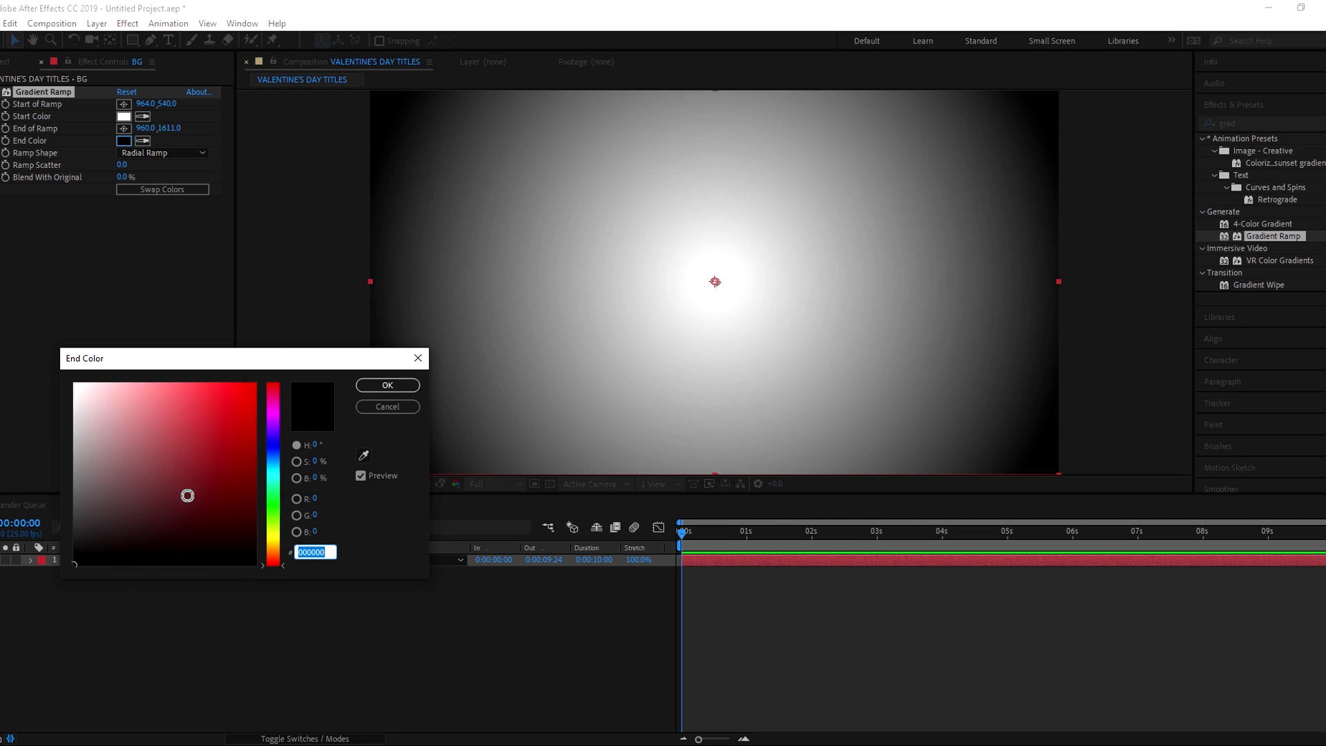
drag(187, 495, 234, 471)
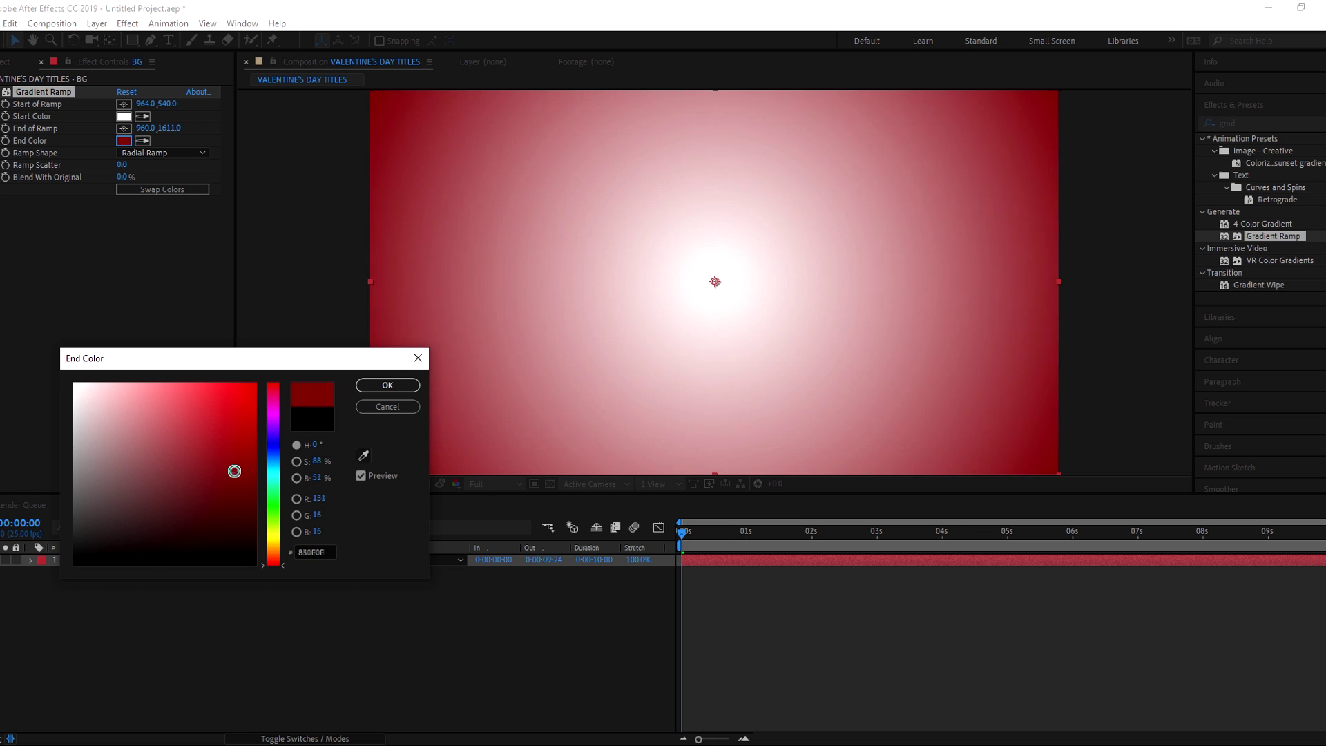
click(388, 385)
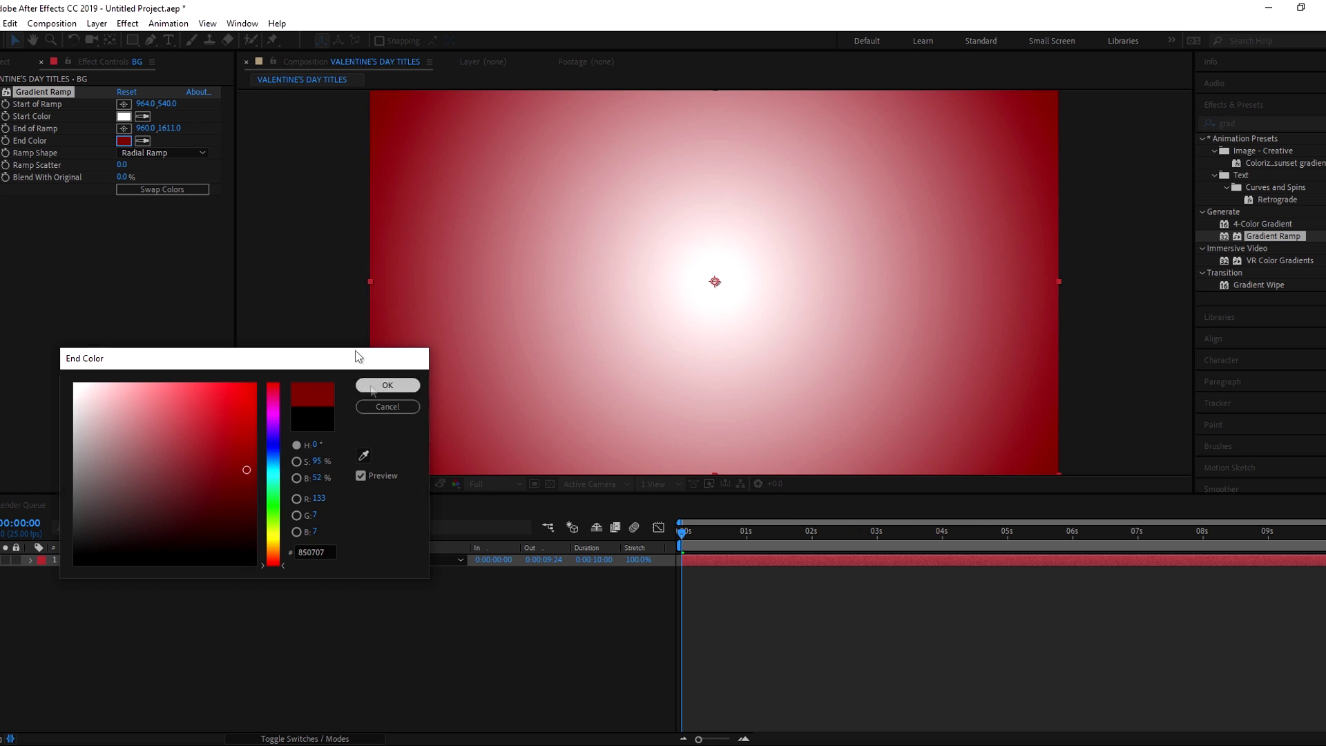
drag(159, 129, 578, 149)
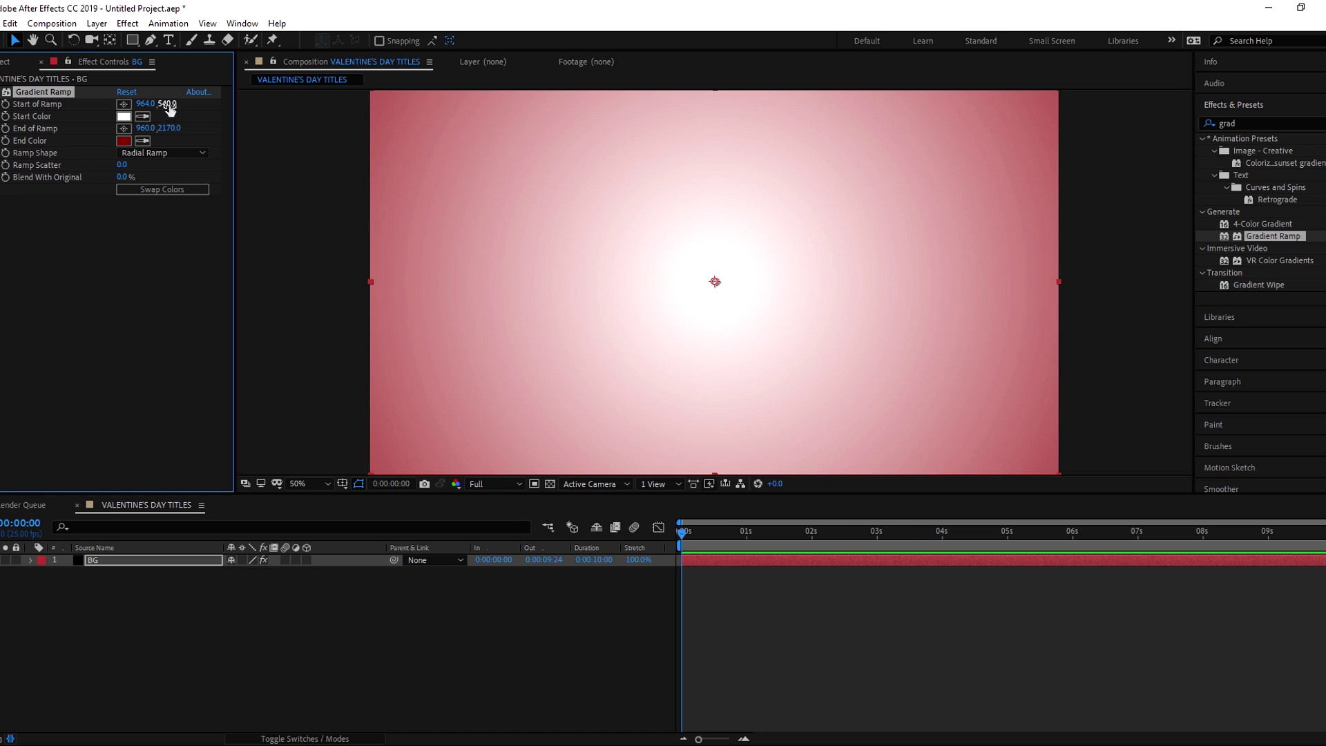
mouse_move(169, 109)
mouse_down()
mouse_move(231, 107)
mouse_move(165, 112)
mouse_up()
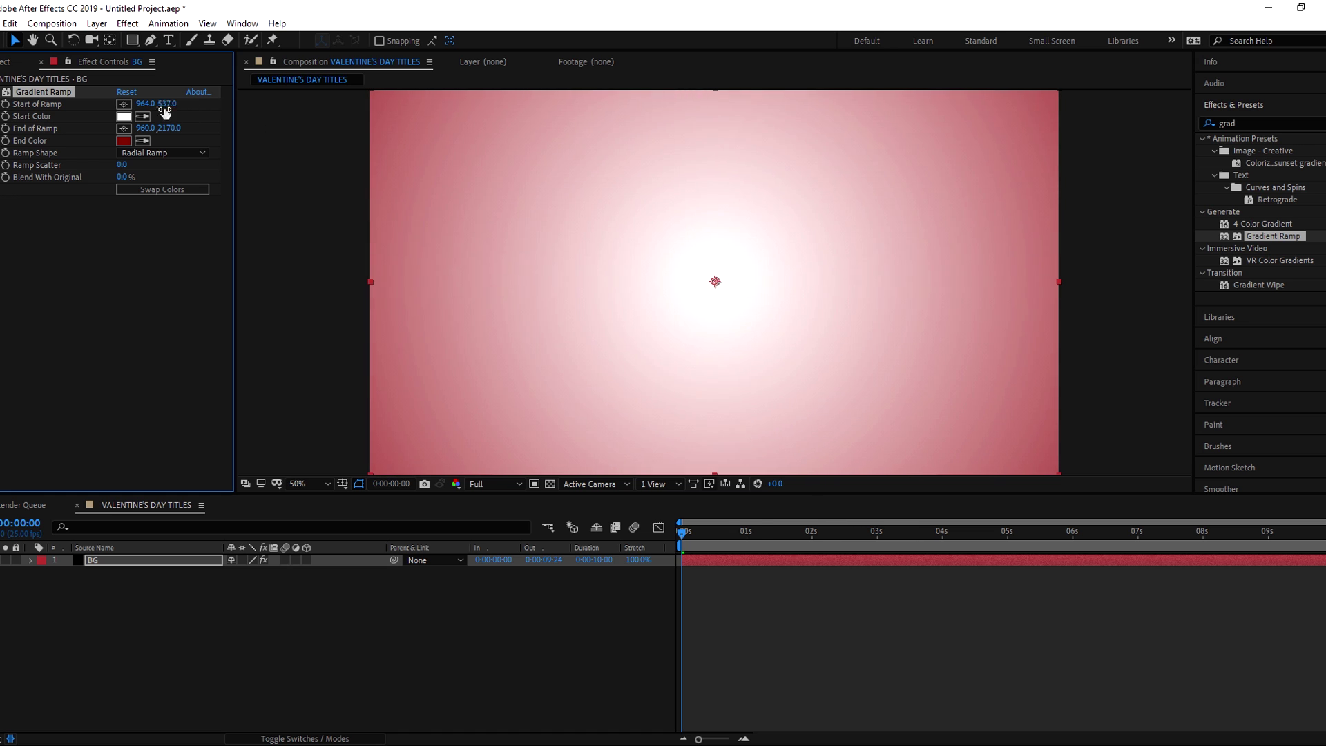
click(344, 624)
Add a new full-frame solid named NOISE LAYER above BG.
right_click(326, 628)
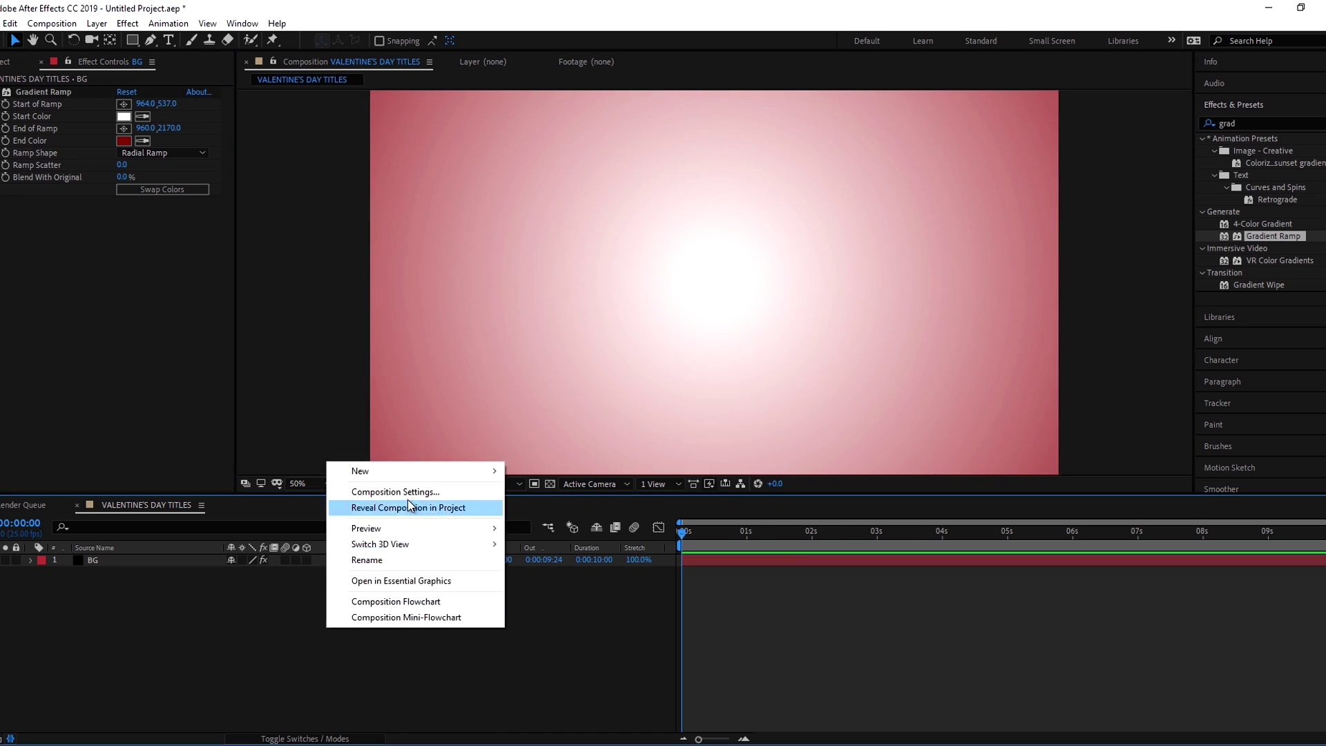
mouse_move(412, 471)
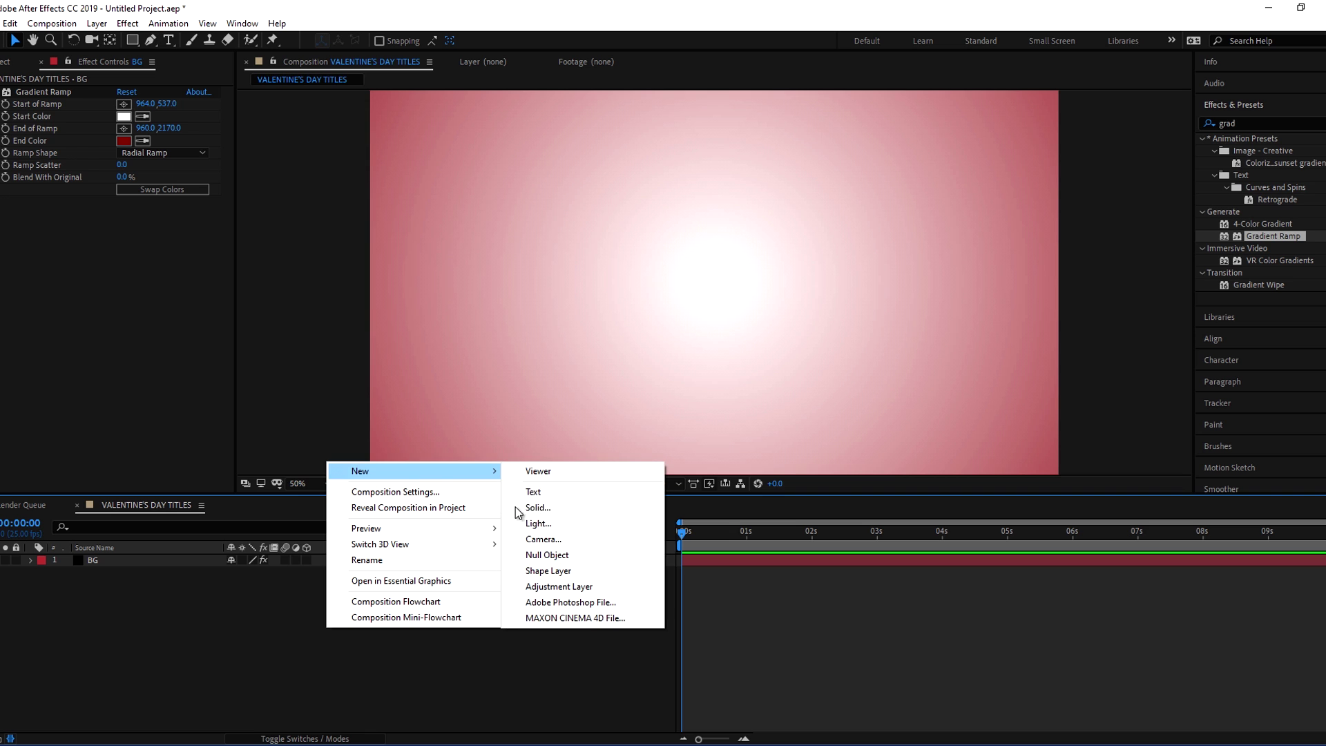
click(563, 514)
text(no)
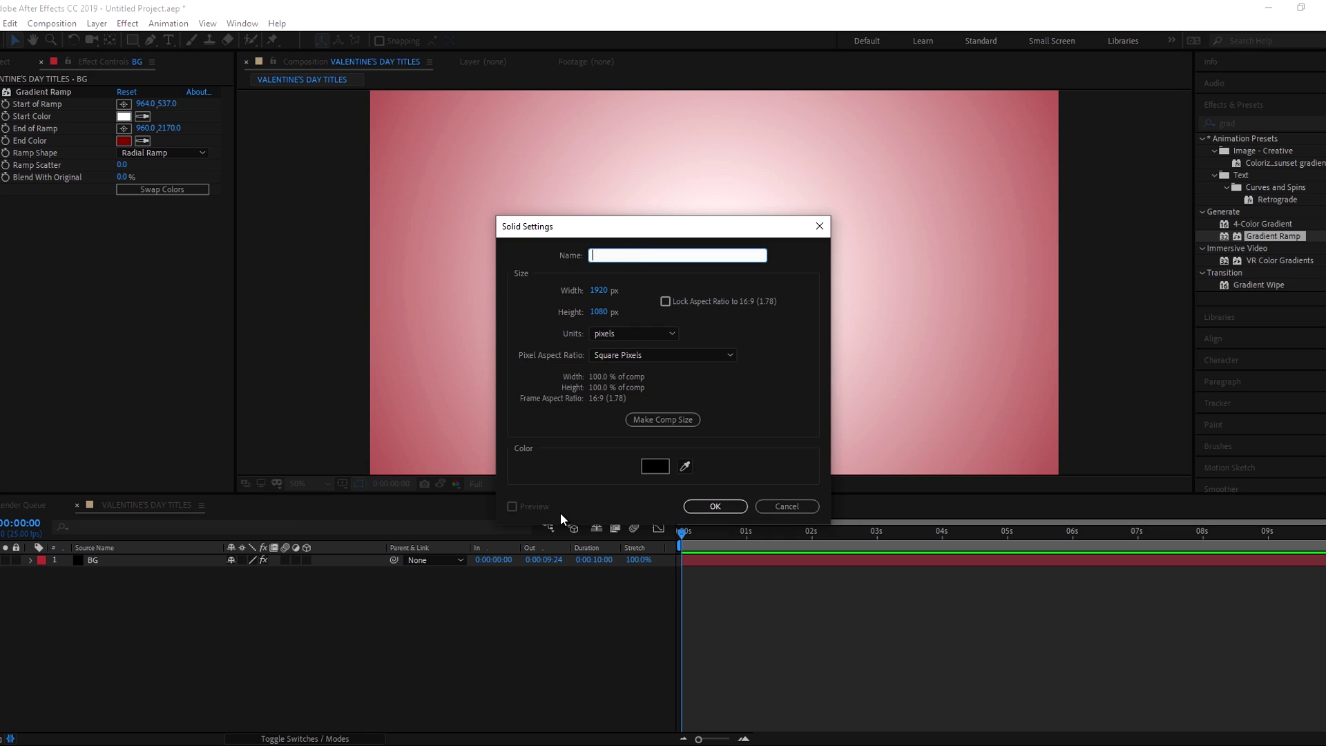
text(ISE LAYER)
click(714, 506)
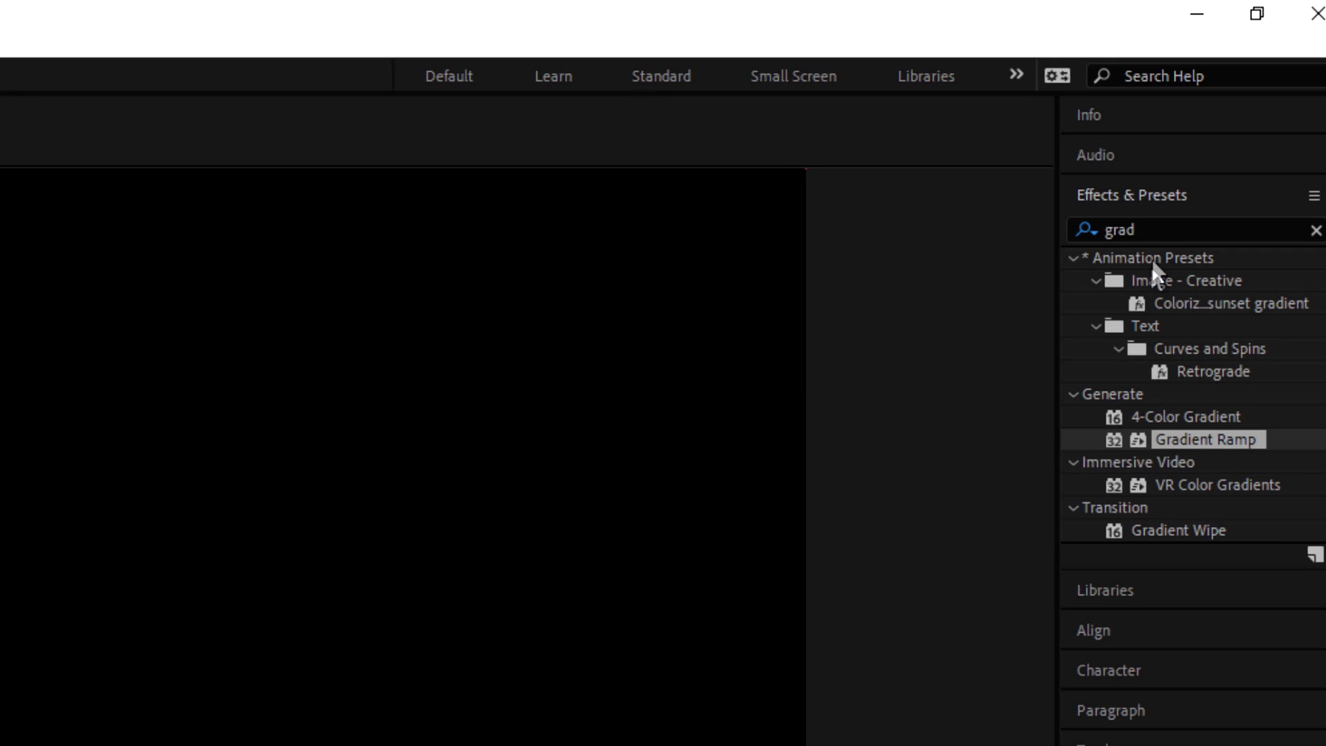
Apply the Fractal Noise effect to NOISE LAYER.
click(1125, 230)
drag(1125, 229, 1089, 229)
text(frac)
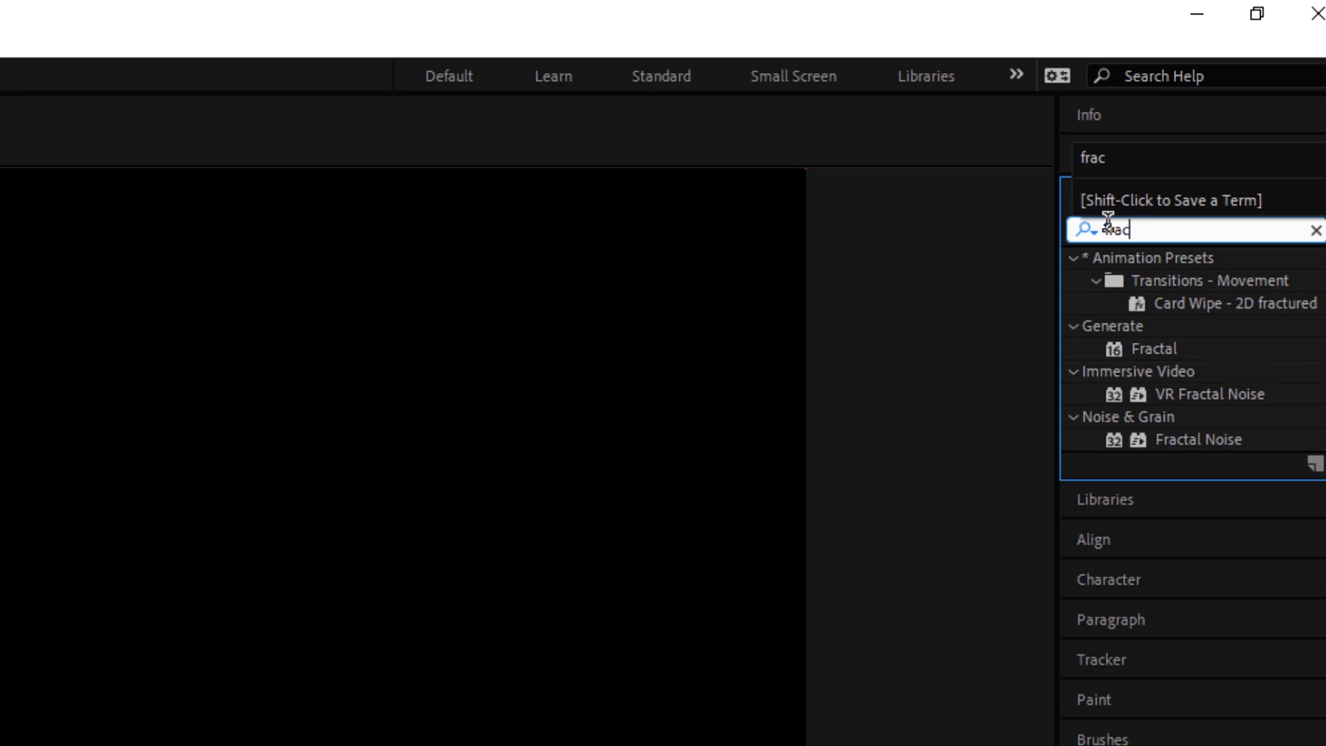
click(1200, 438)
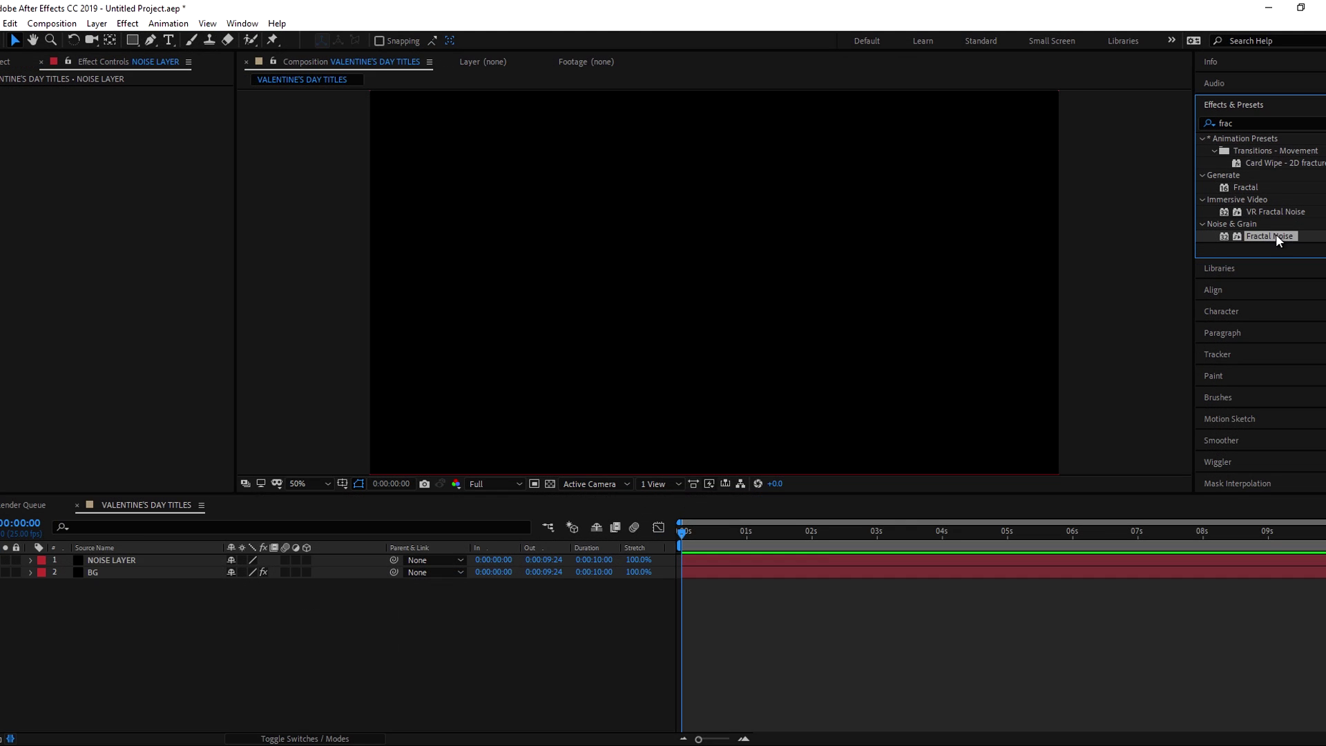
drag(1255, 309, 122, 559)
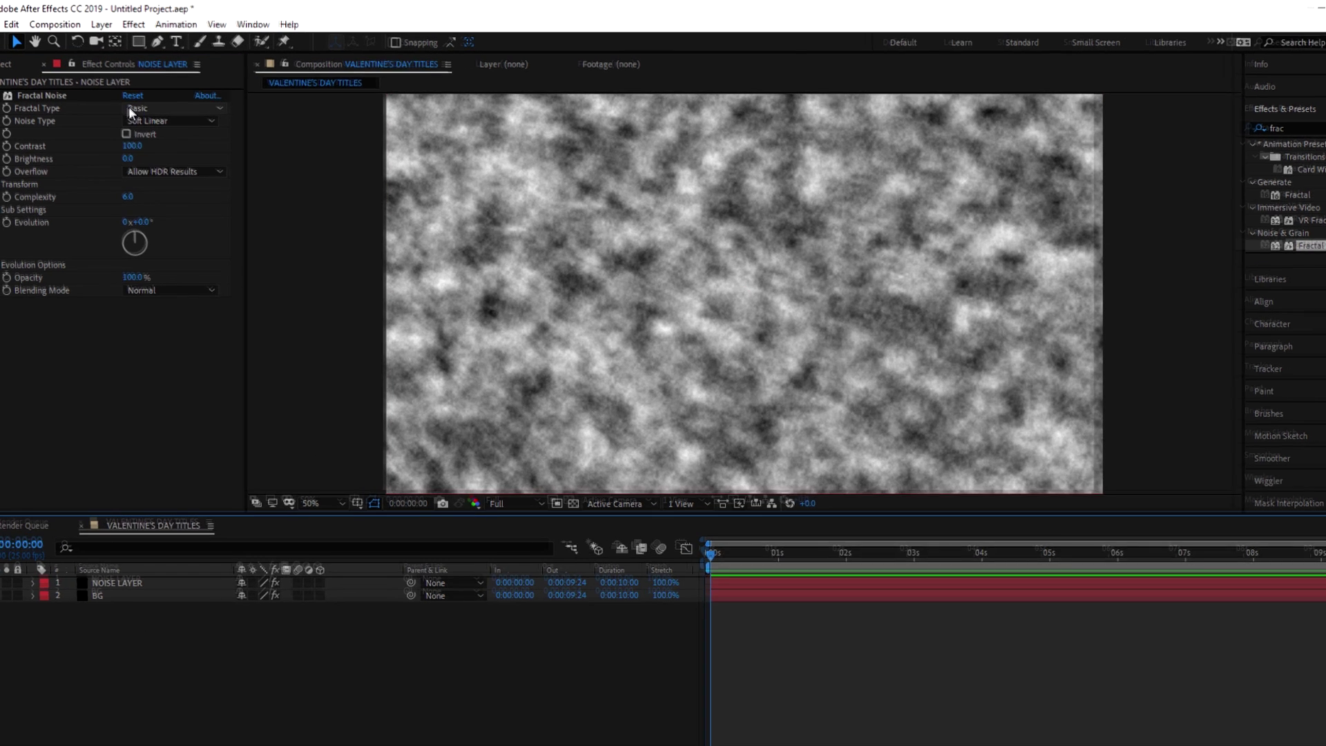
Set Fractal Noise to Dynamic fractal type with Spline noise type.
click(128, 106)
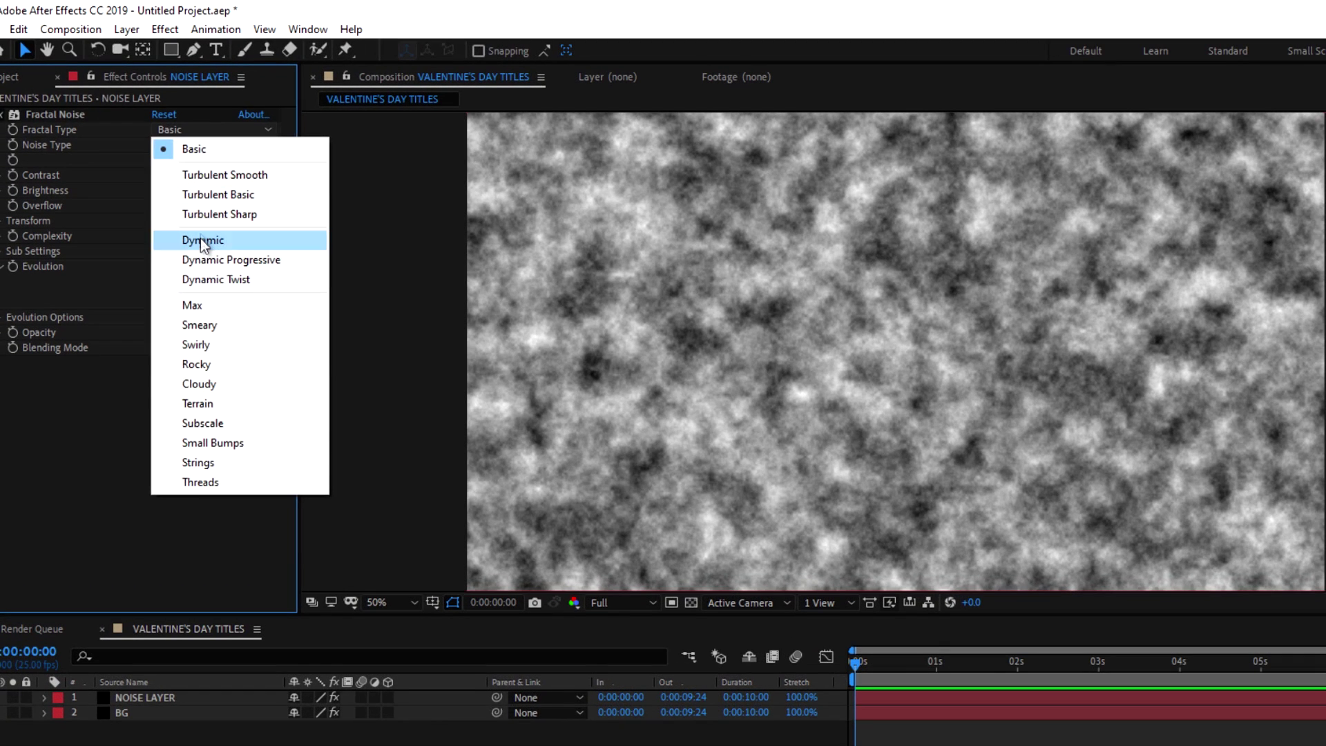
click(185, 223)
click(174, 135)
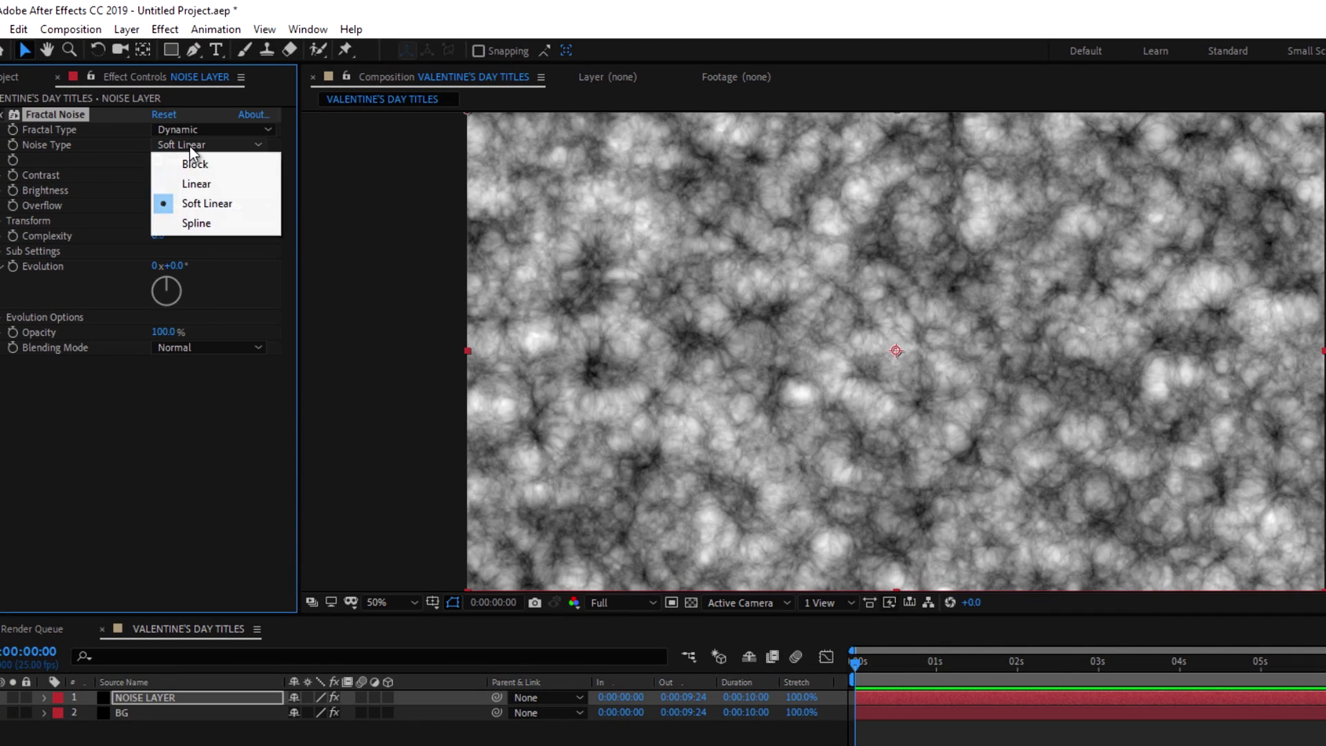
click(197, 222)
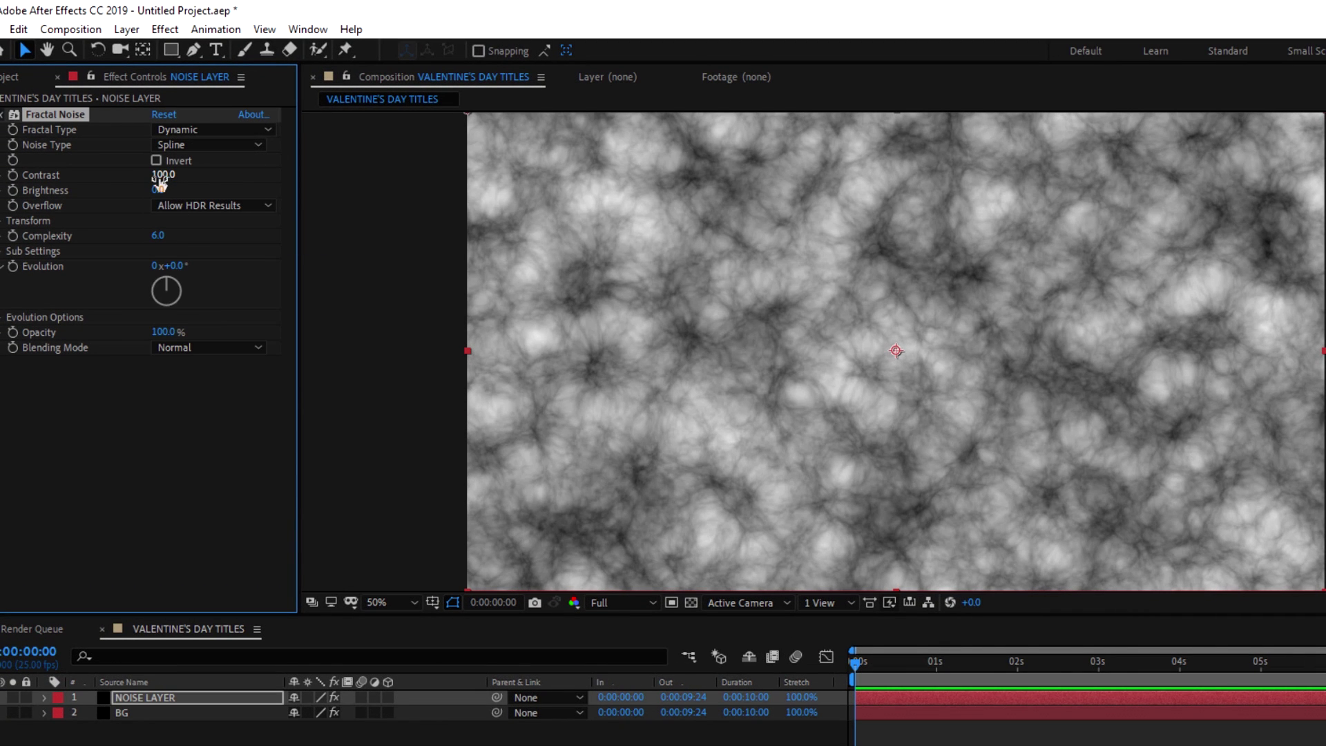
Set the noise Transform Scale to 300.
click(2, 221)
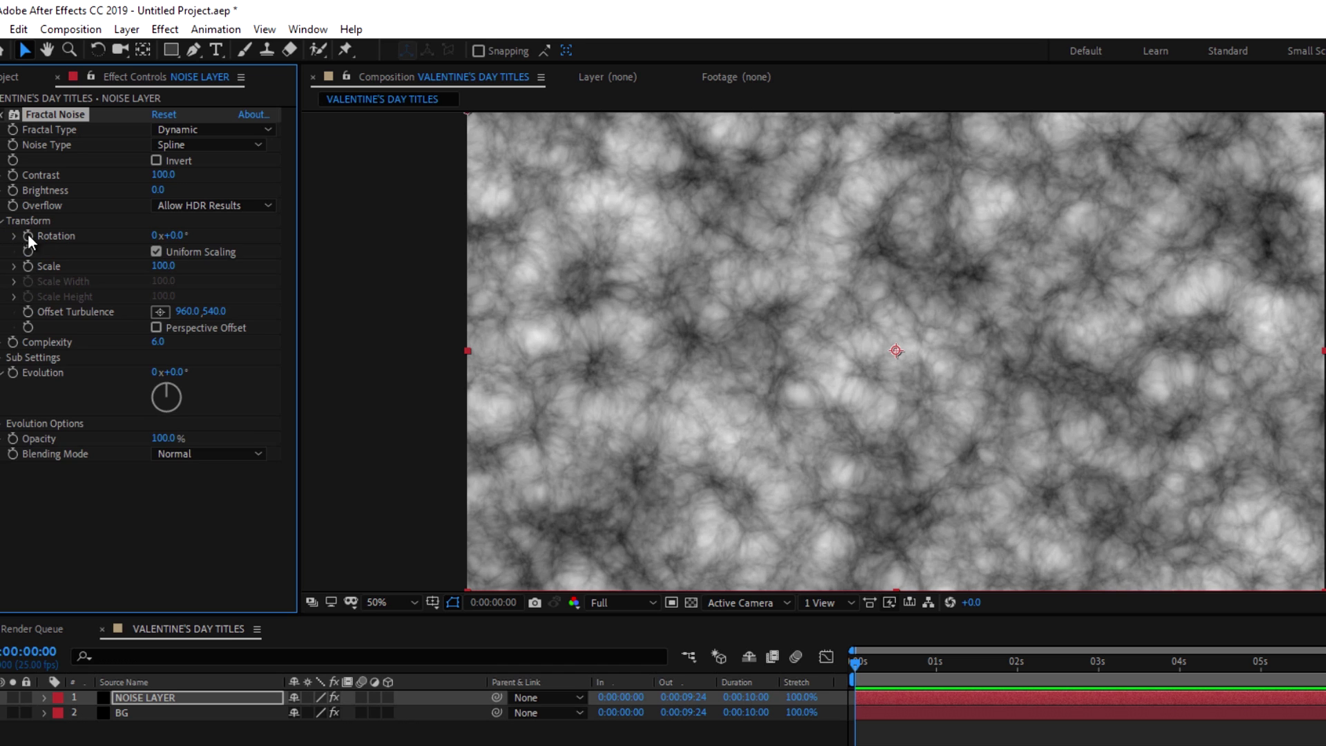
click(14, 266)
drag(163, 265, 214, 271)
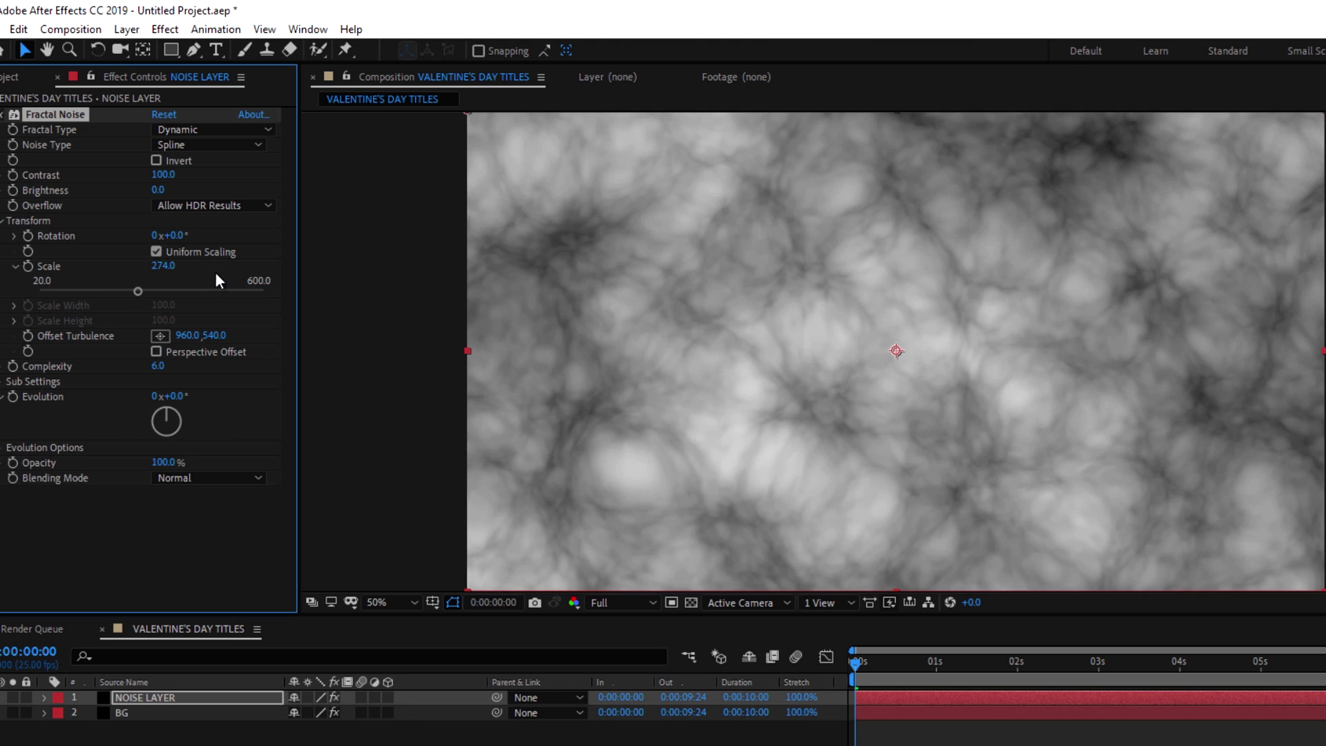
click(170, 265)
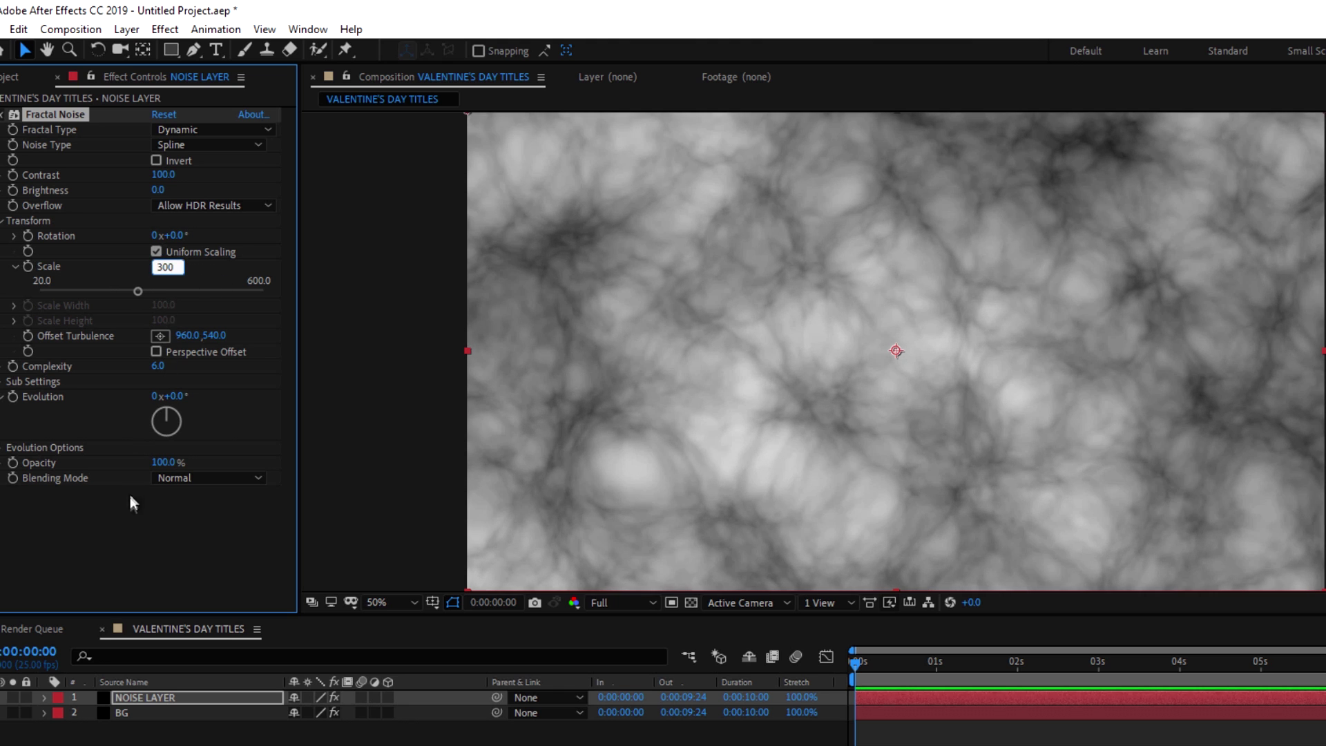
key(Return)
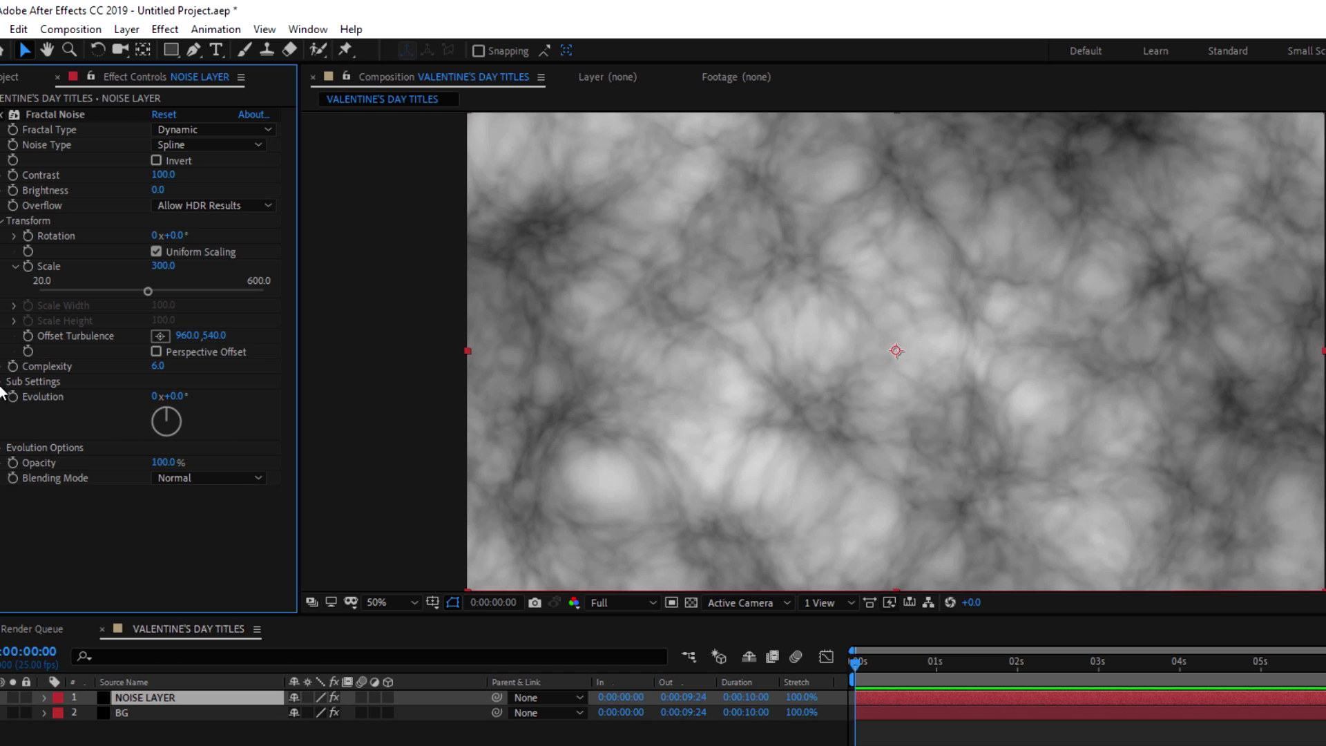
click(3, 382)
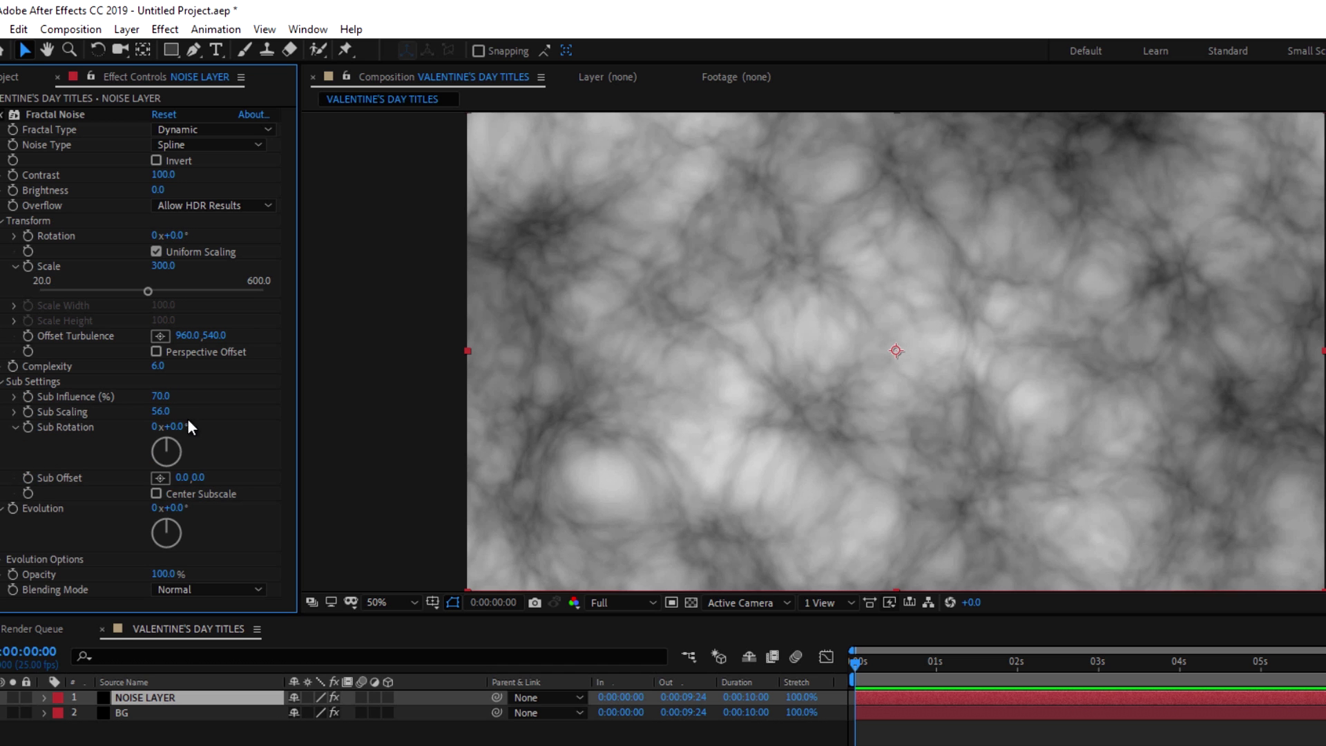
Set Sub Rotation to about 268°, Sub Scaling 150 and Sub Influence 89.6.
drag(168, 451, 442, 393)
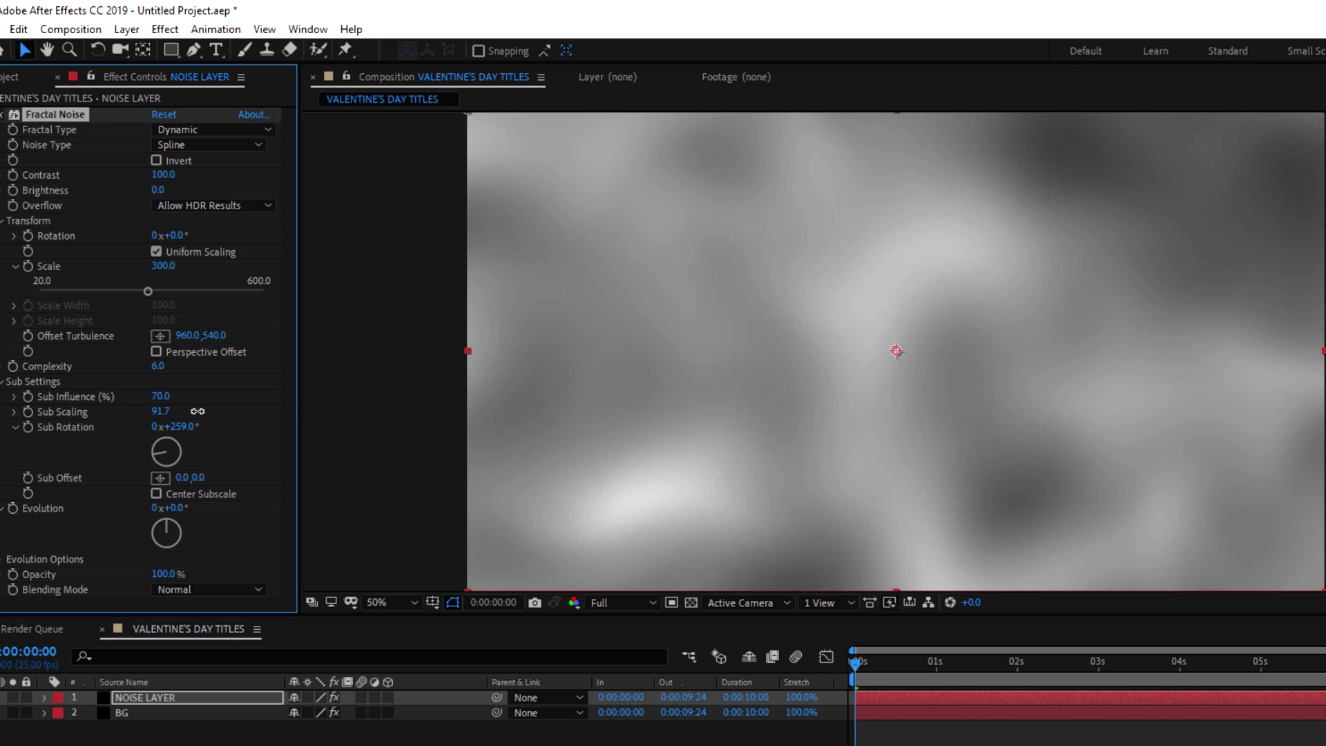
click(163, 412)
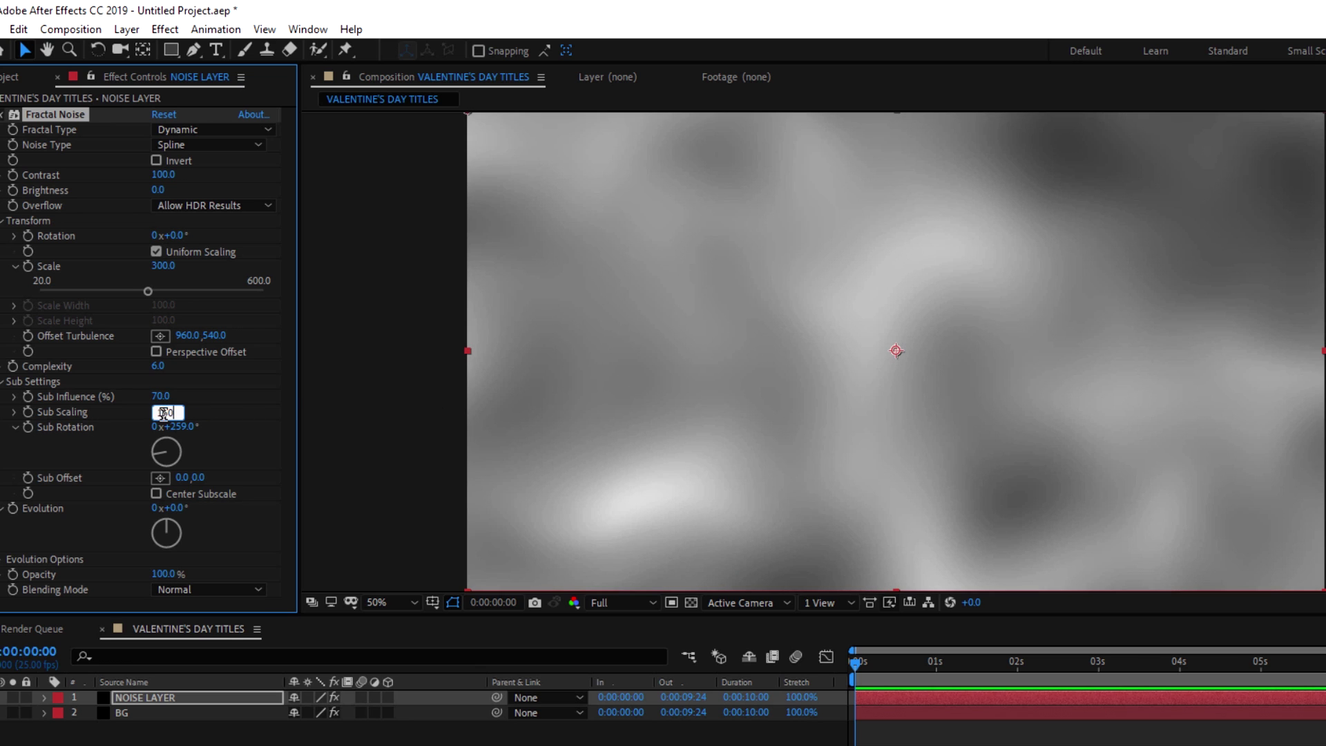
text(150)
click(108, 452)
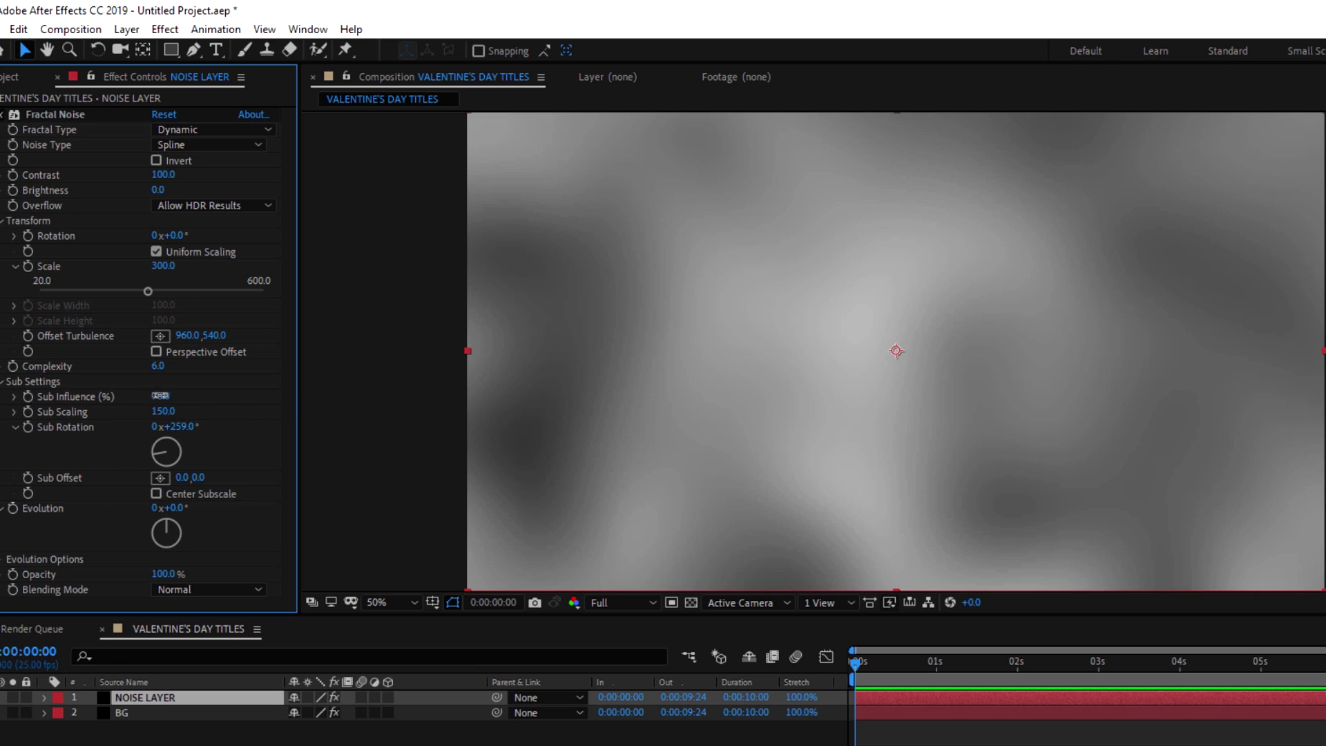
key(Return)
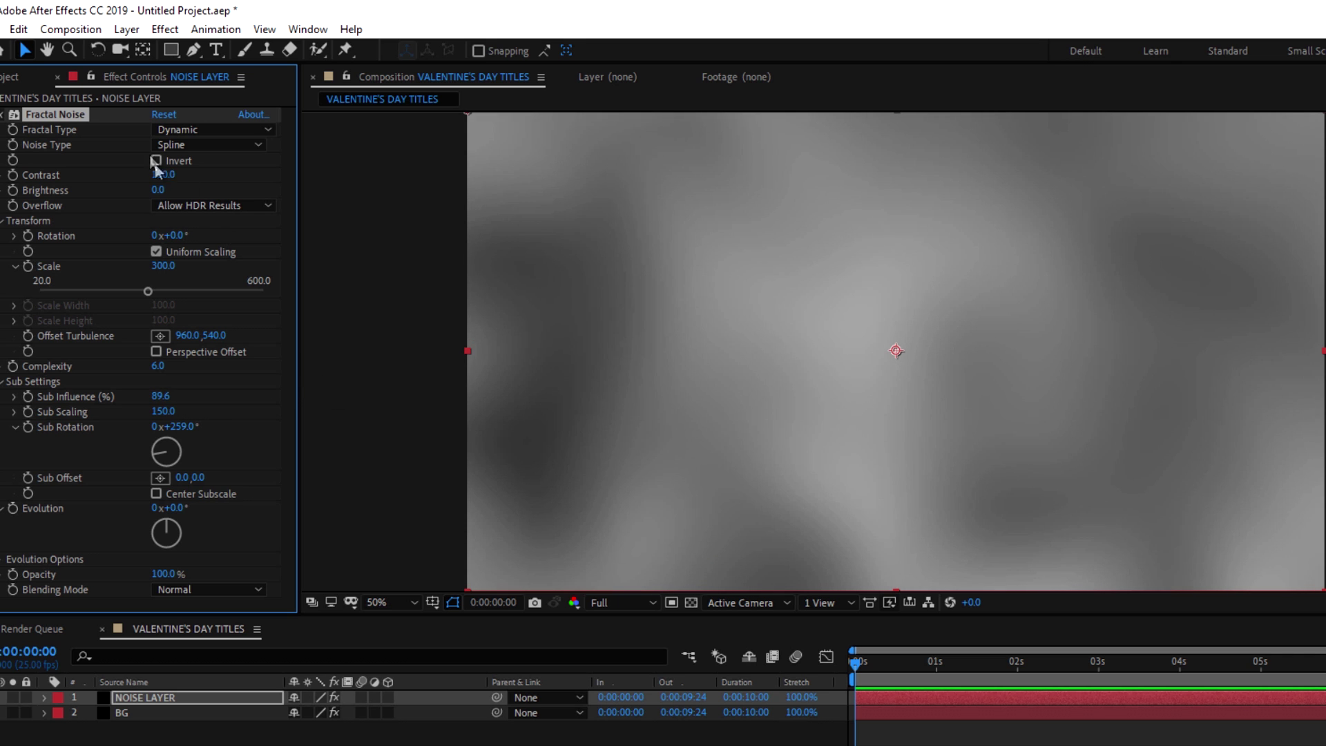
Raise noise Contrast to 153, adjust Brightness, and set Sub Scaling to 173.6.
drag(163, 175, 197, 173)
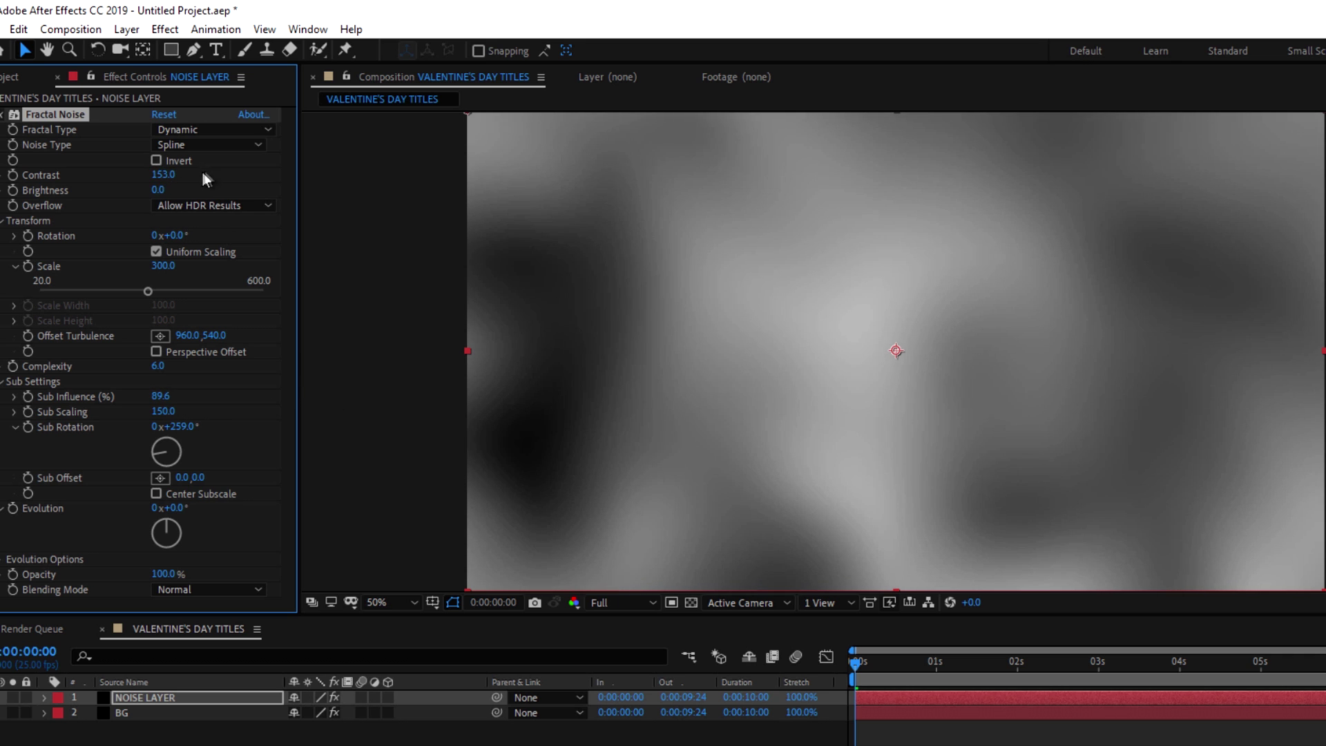
drag(179, 185, 162, 190)
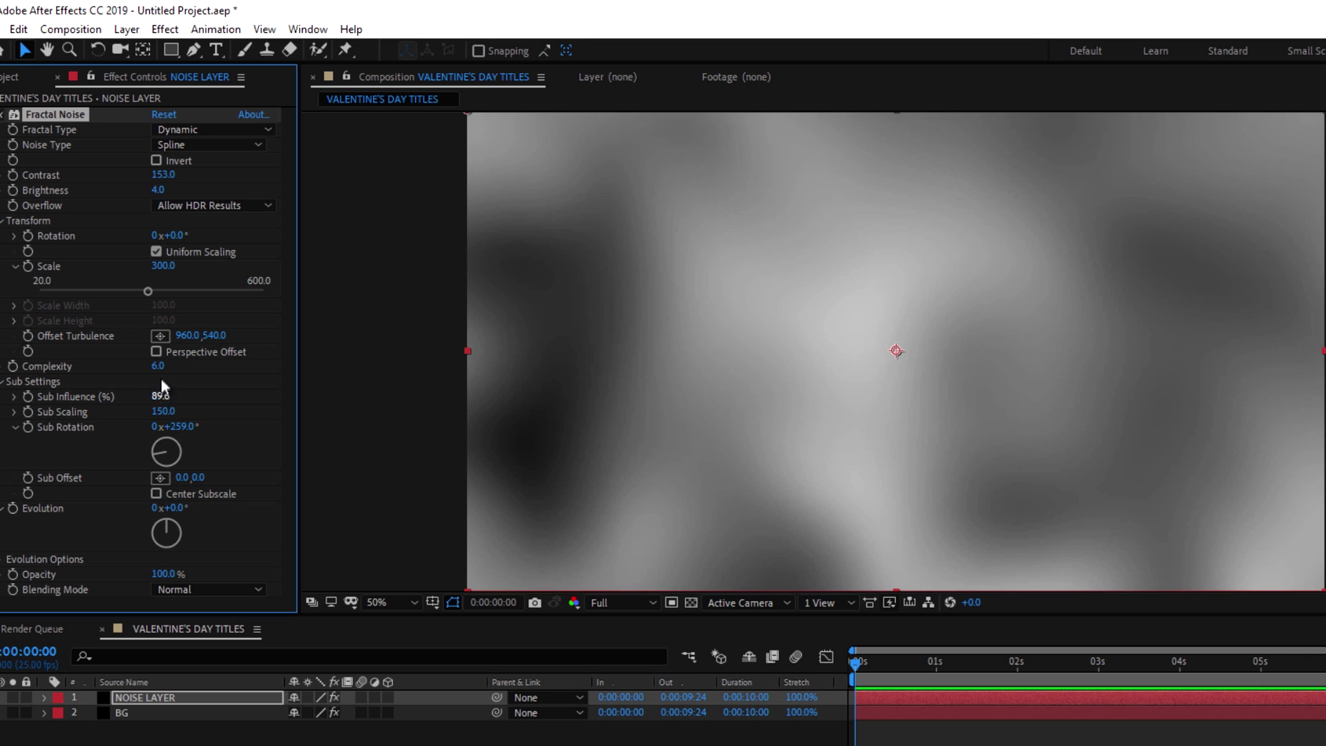
drag(163, 411, 287, 413)
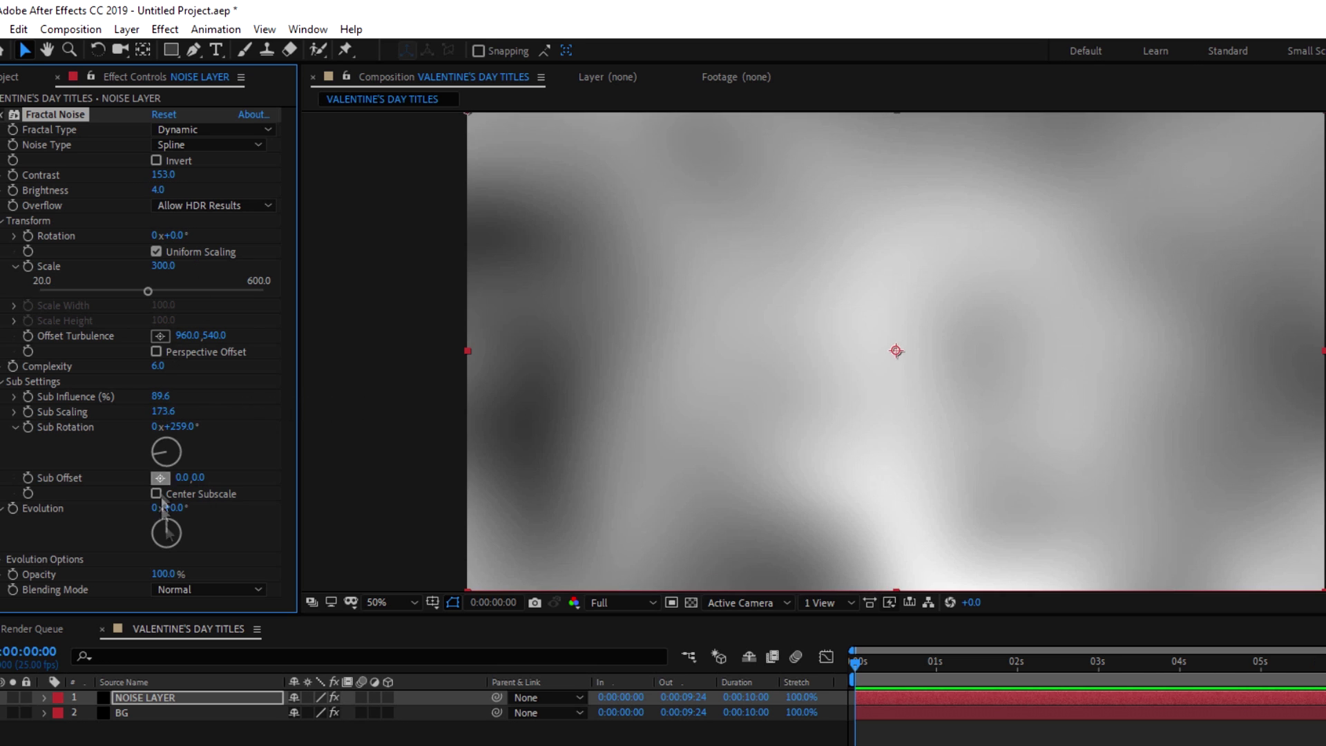
Set the Fractal Noise Complexity to 15.
click(415, 732)
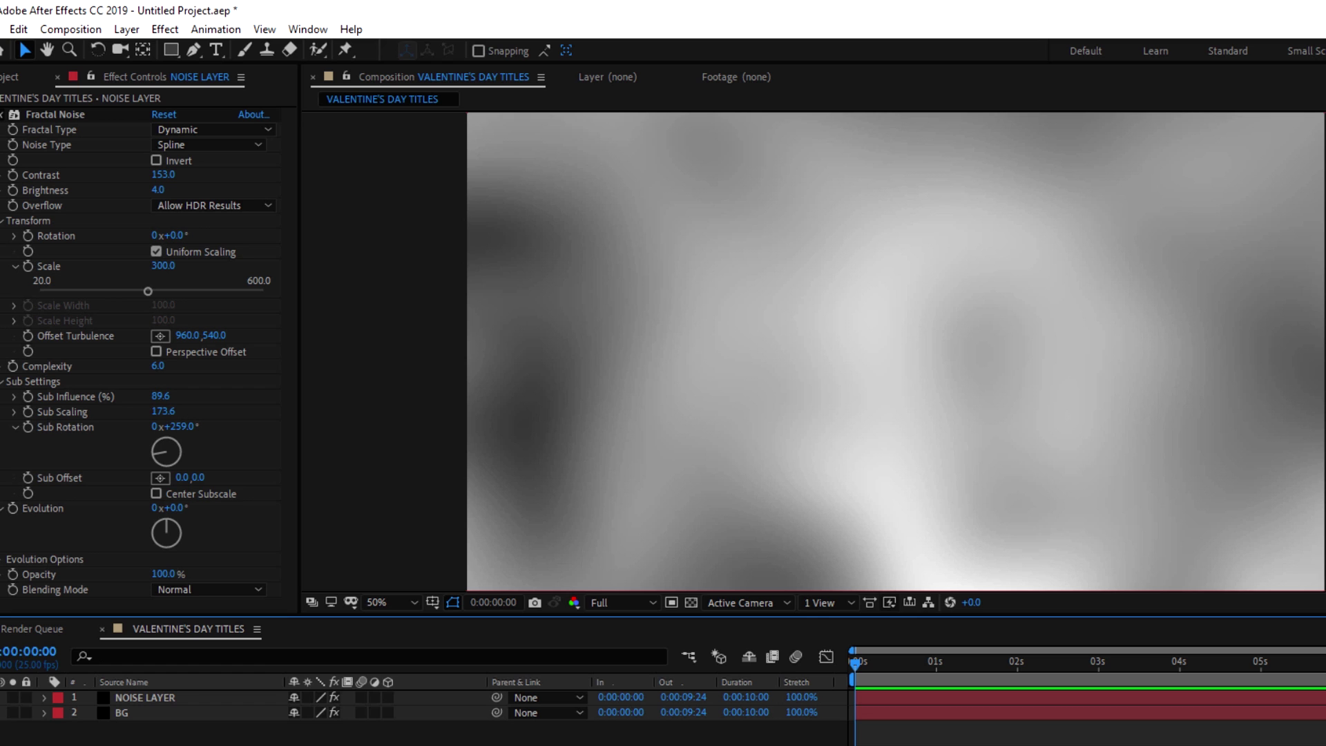
drag(158, 366, 542, 384)
click(158, 366)
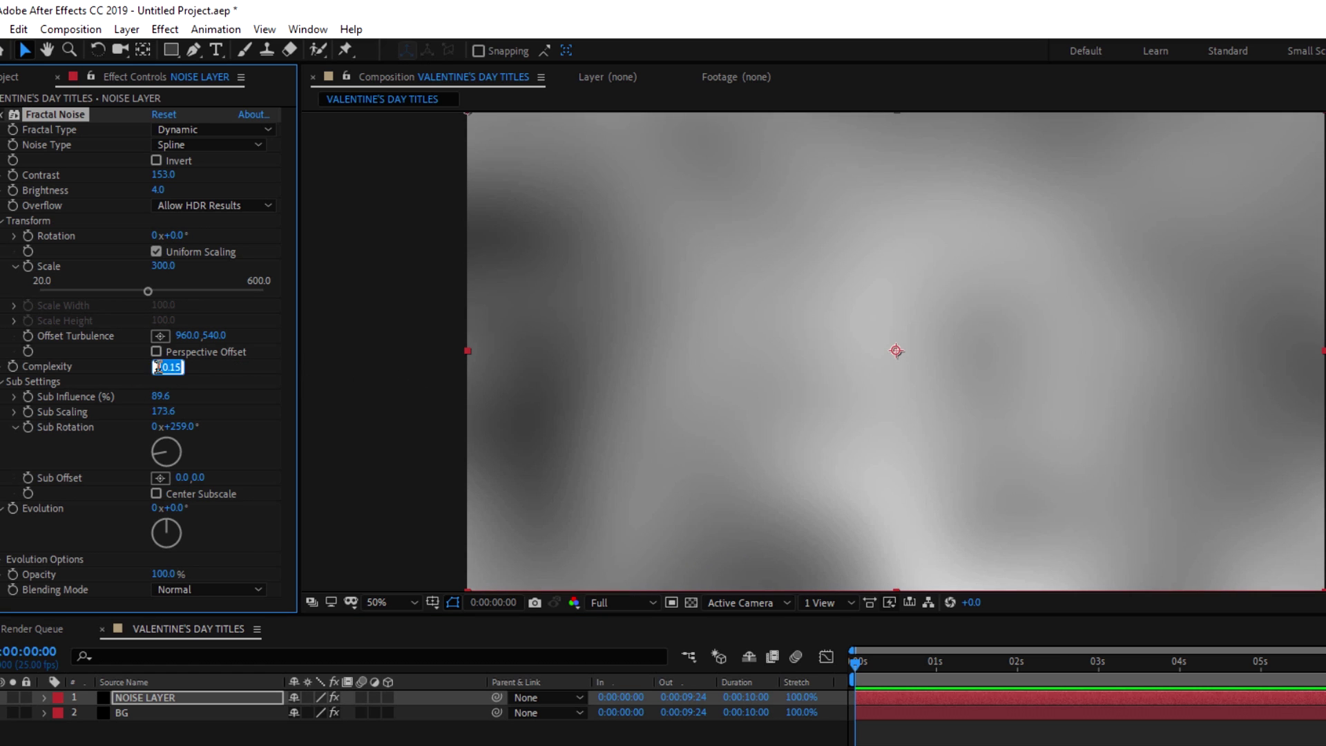
text(1.5)
click(911, 732)
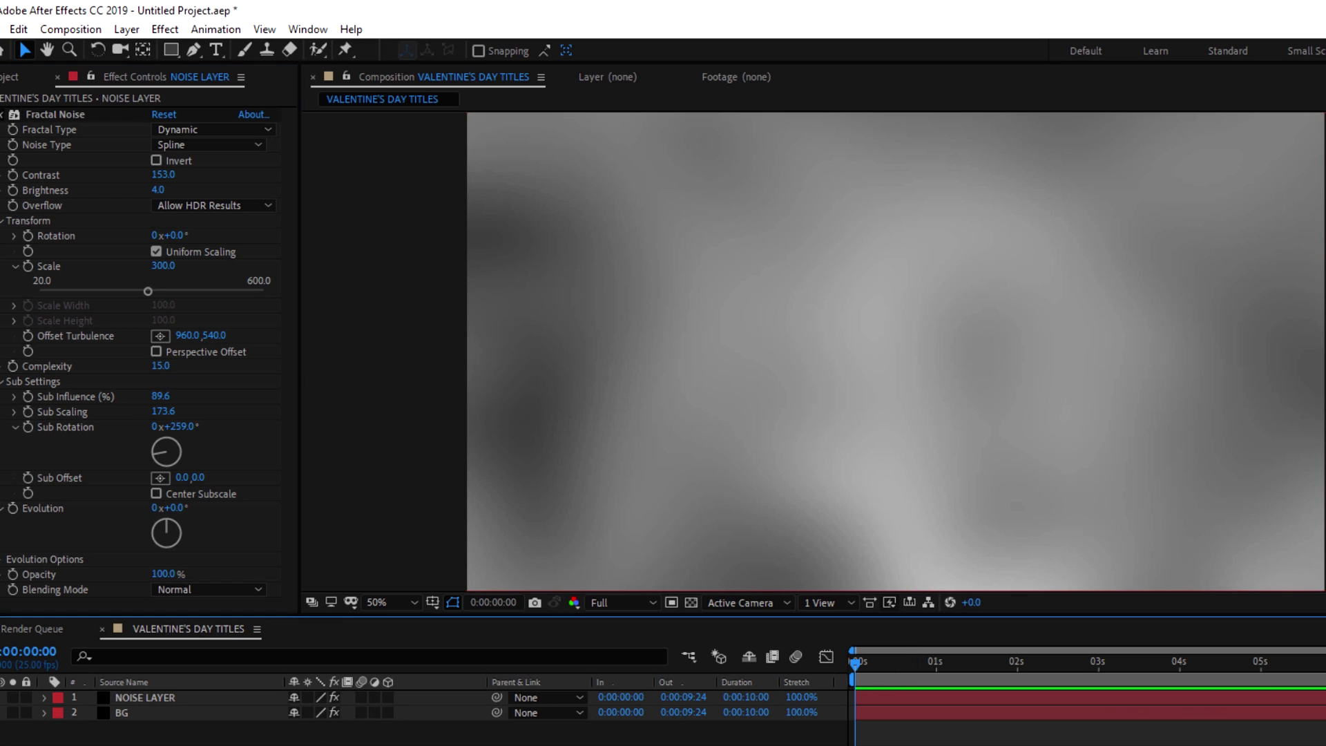
Set NOISE LAYER's blend mode to Overlay.
key(F4)
click(311, 697)
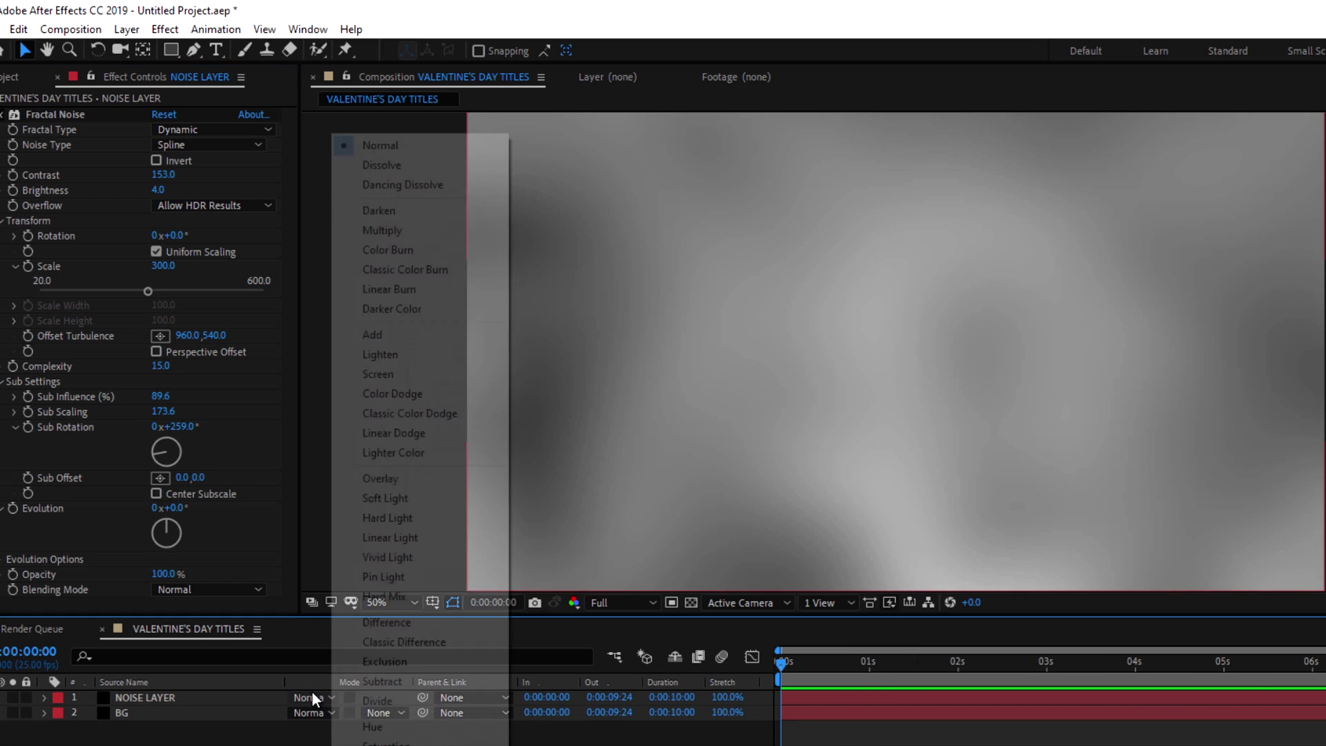
click(432, 478)
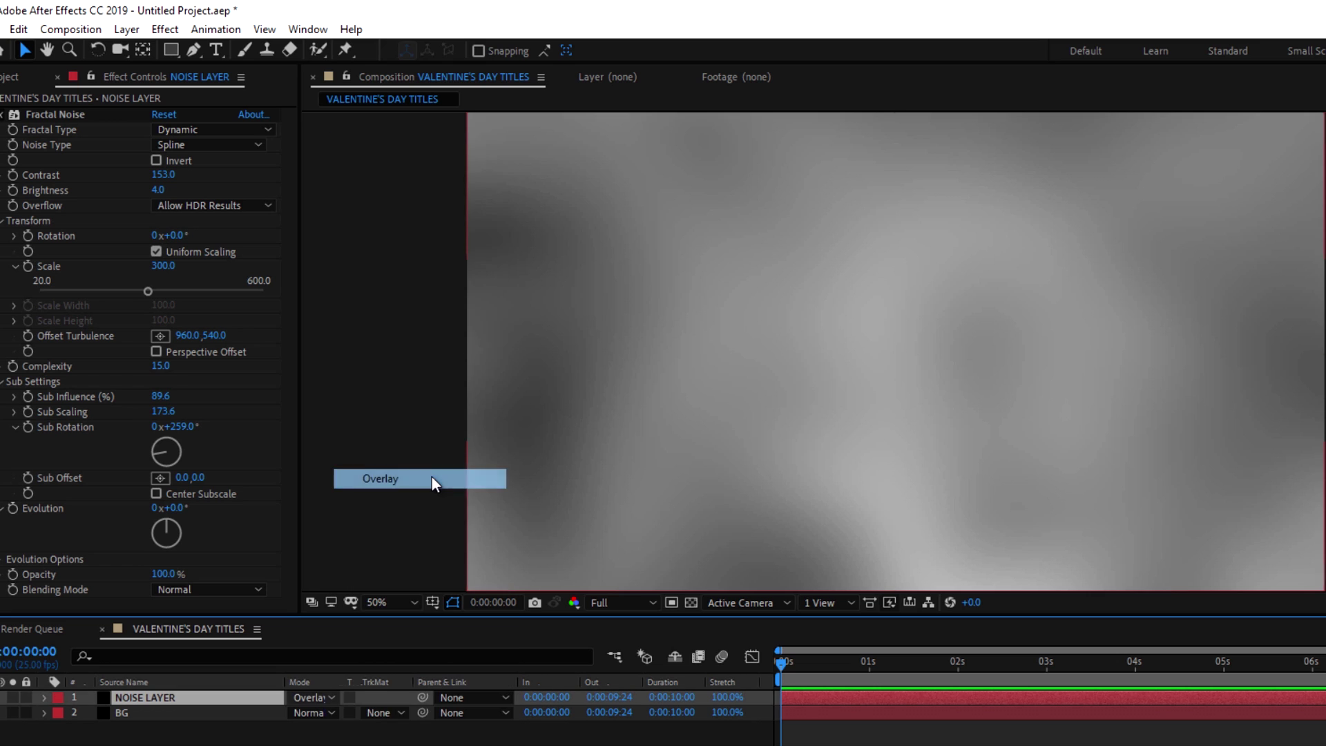
Raise noise Contrast to 228 and Brightness to 7, with Sub Influence 74.7, Scaling 175, Rotation 293°.
drag(781, 667, 792, 668)
key(comma)
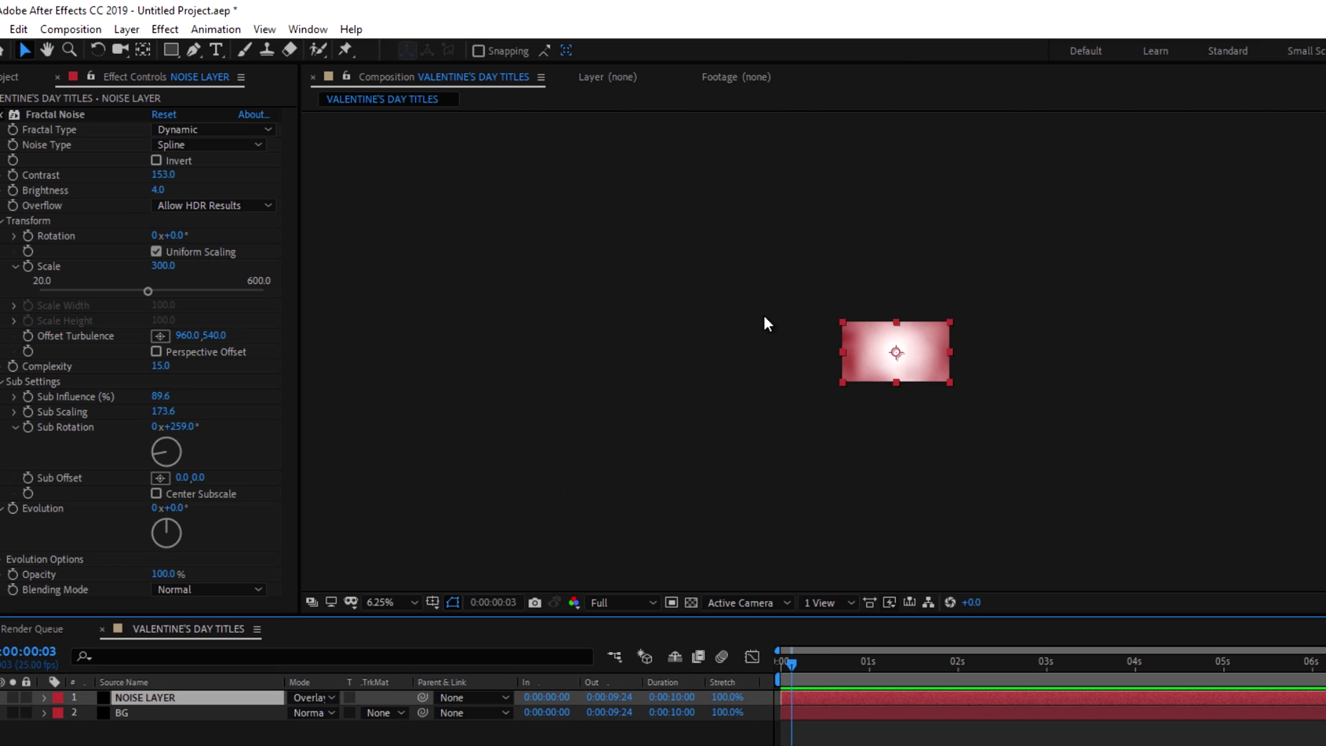
key(period)
key(period)
key(period)
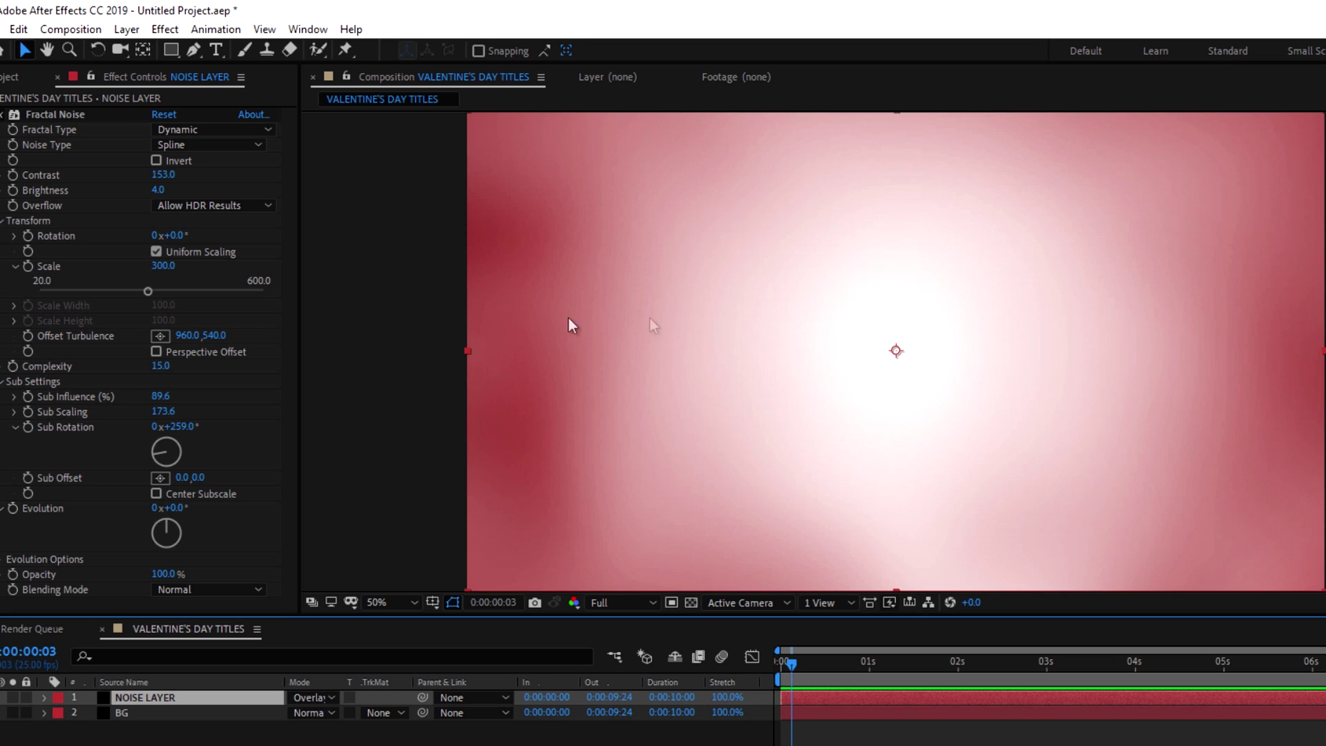
drag(163, 175, 231, 176)
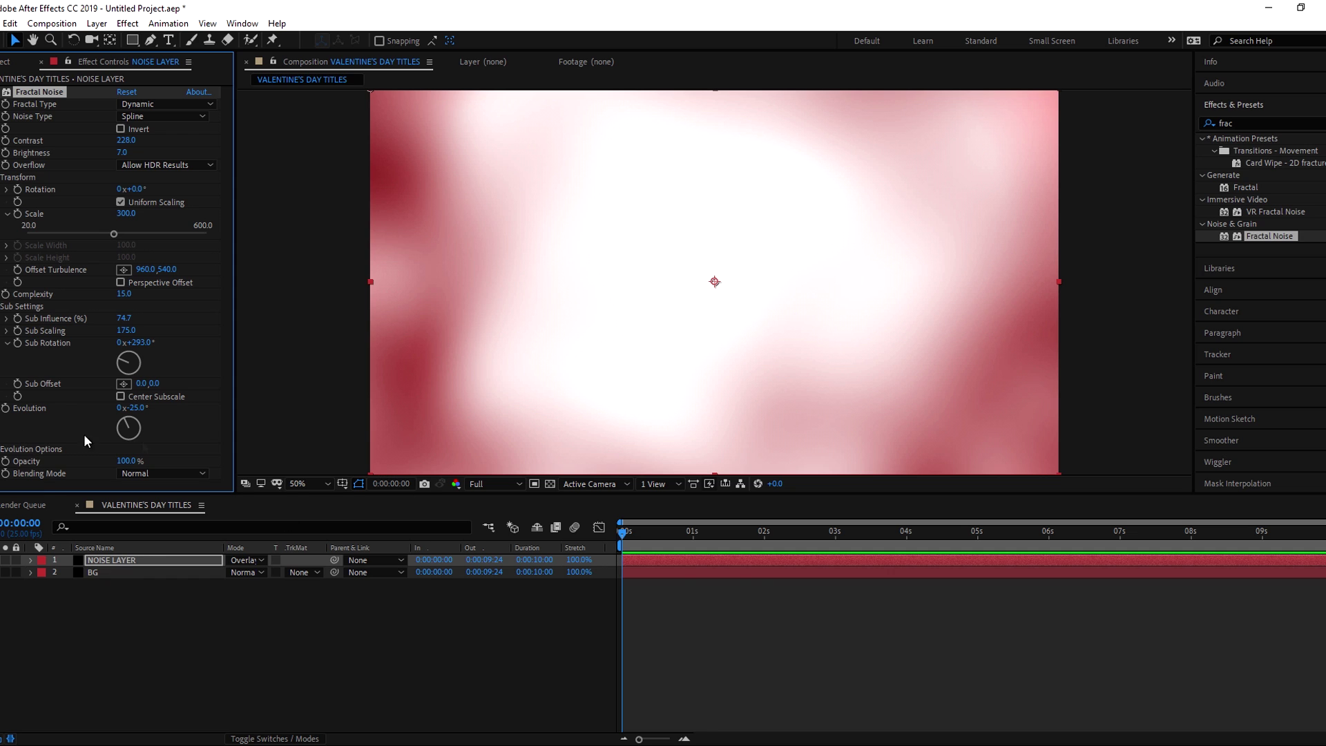
click(138, 408)
Keyframe Evolution from 0° at 0 s to 3 revolutions at 9 s.
text(0)
key(Return)
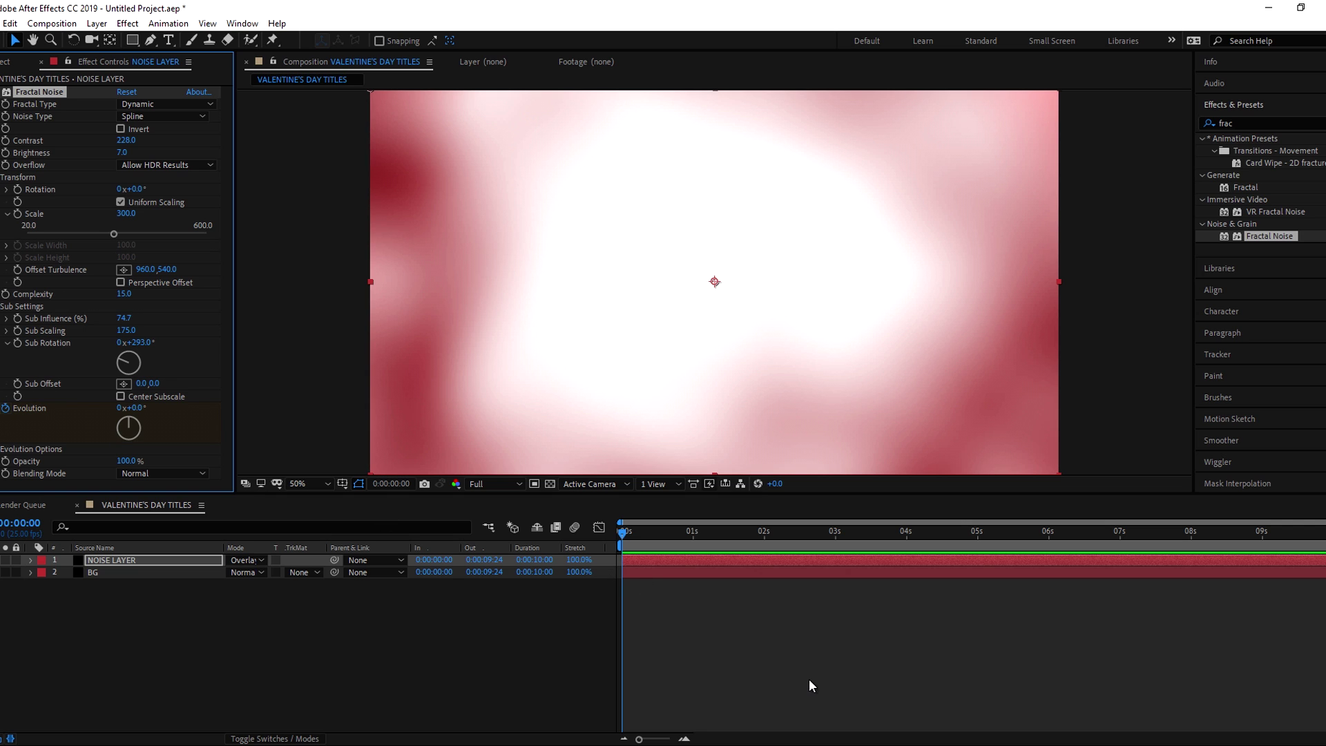
key(u)
drag(623, 543, 1259, 556)
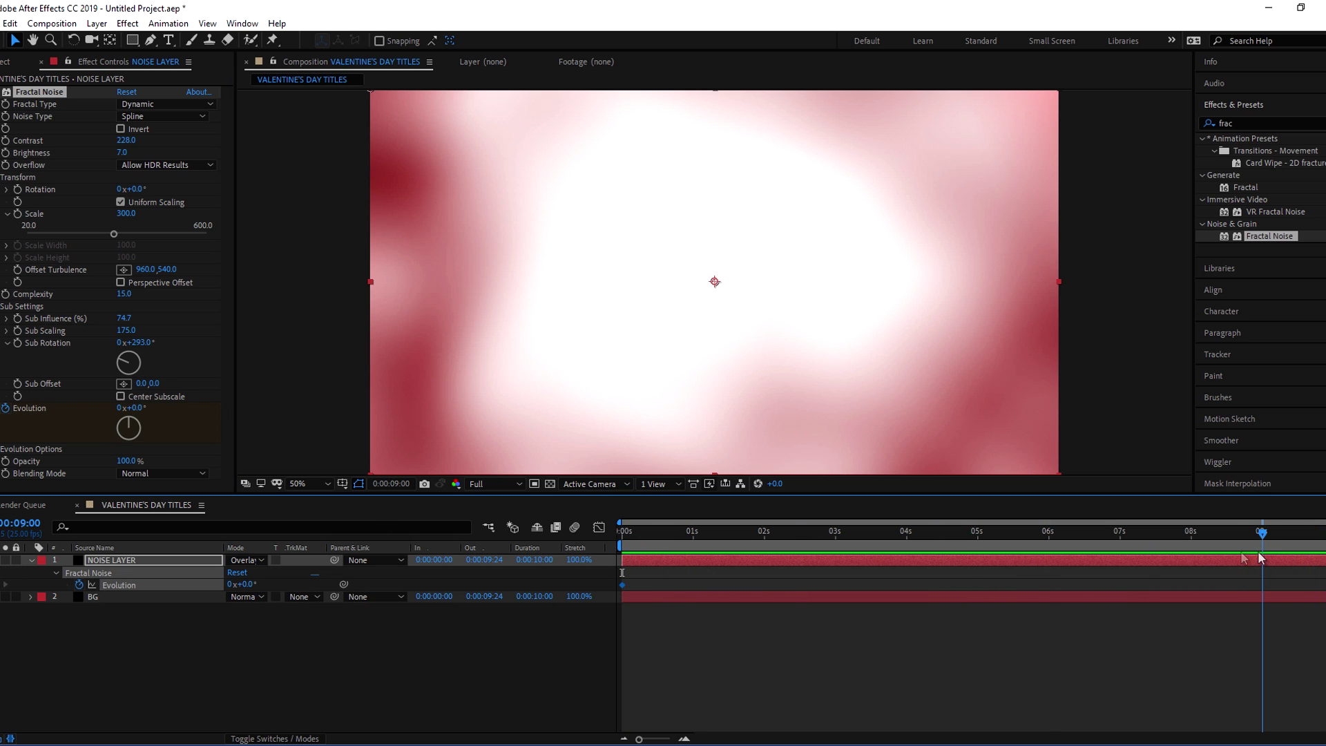
click(119, 408)
click(120, 408)
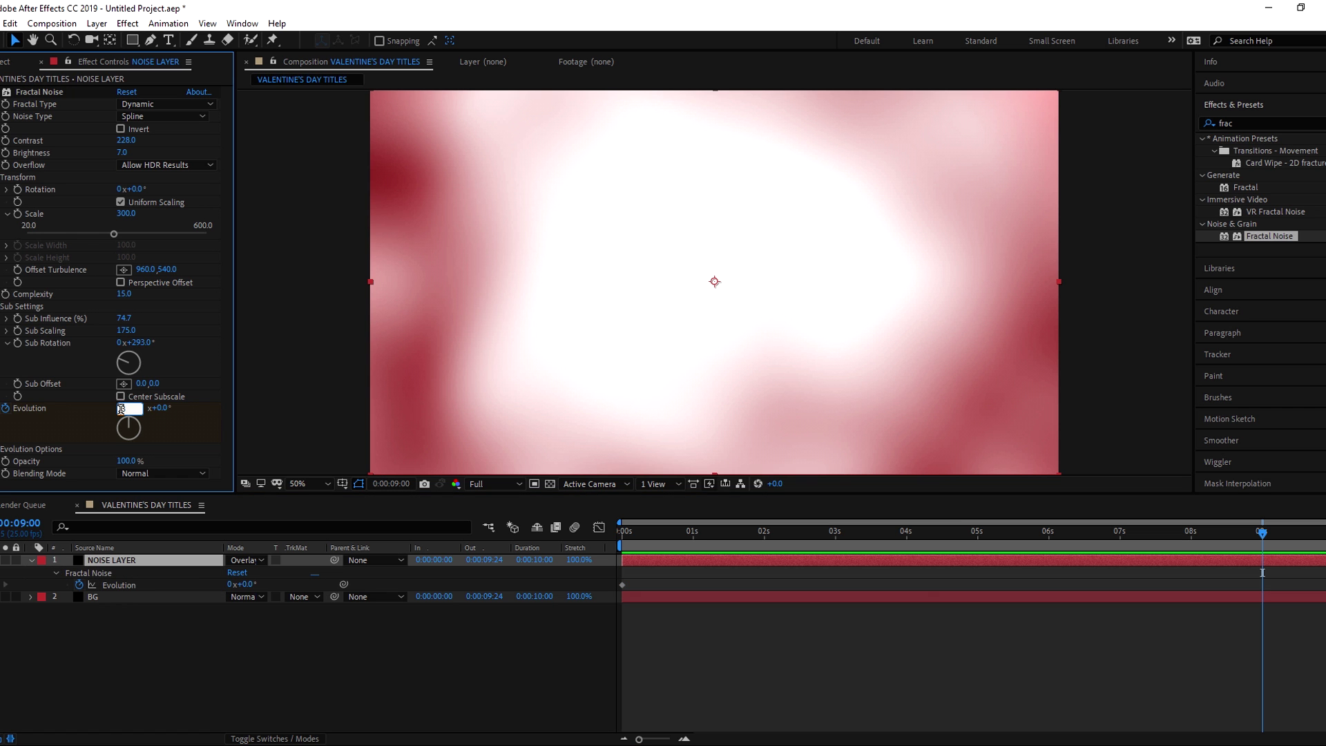
text(3)
key(Return)
click(632, 543)
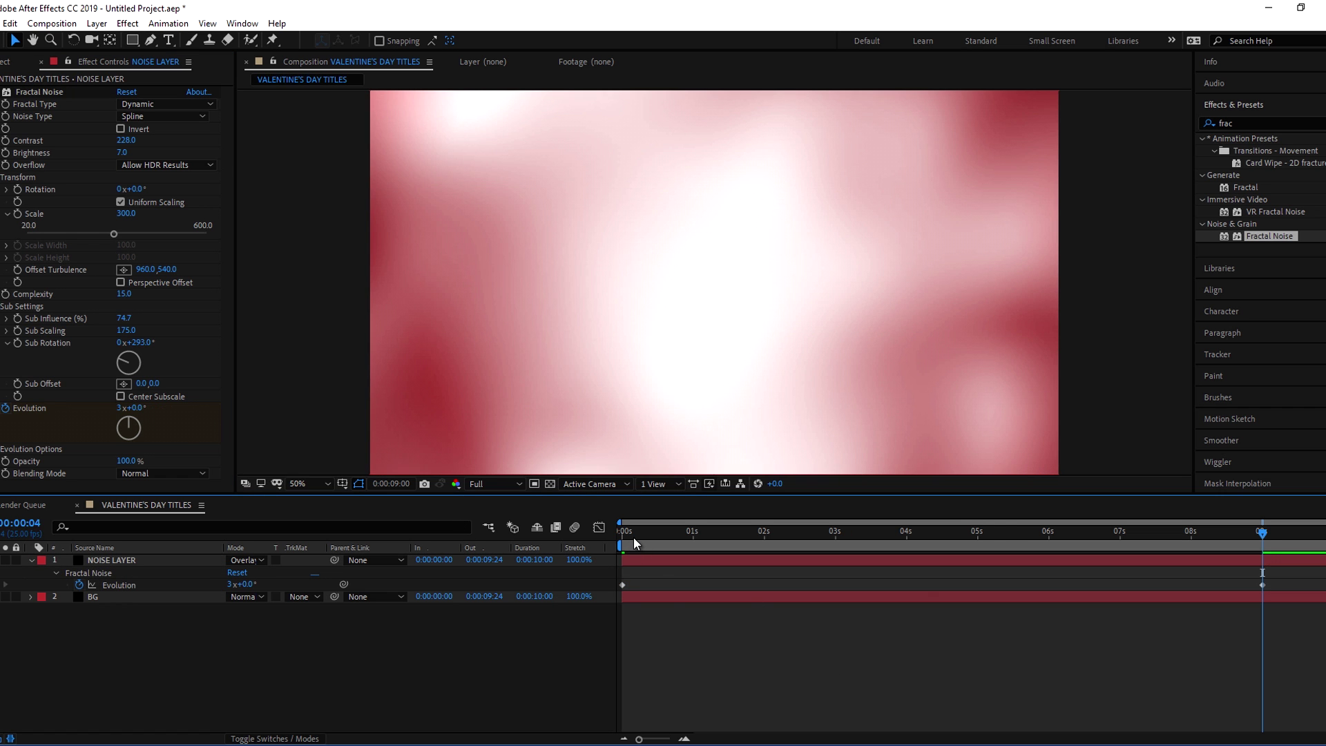
Preview the drifting pink clouds, then collapse the noise layer's properties.
key(space)
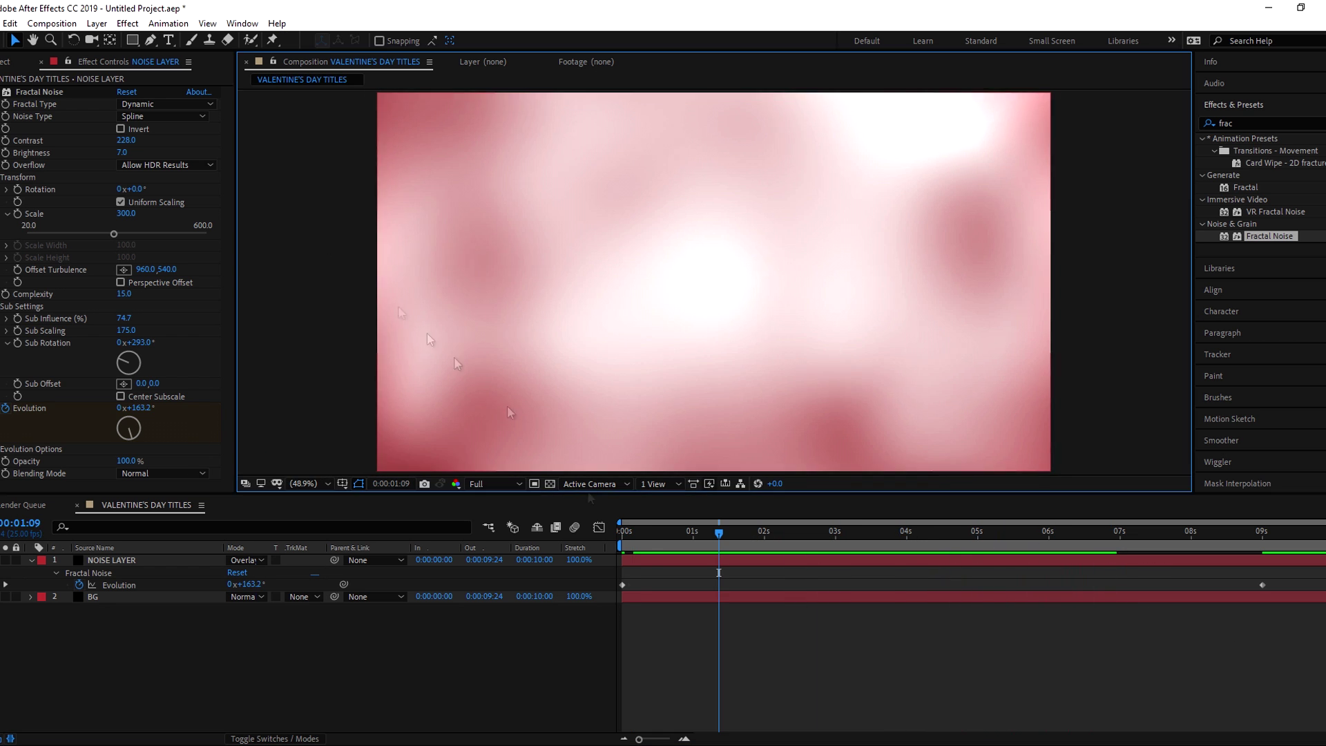
click(838, 595)
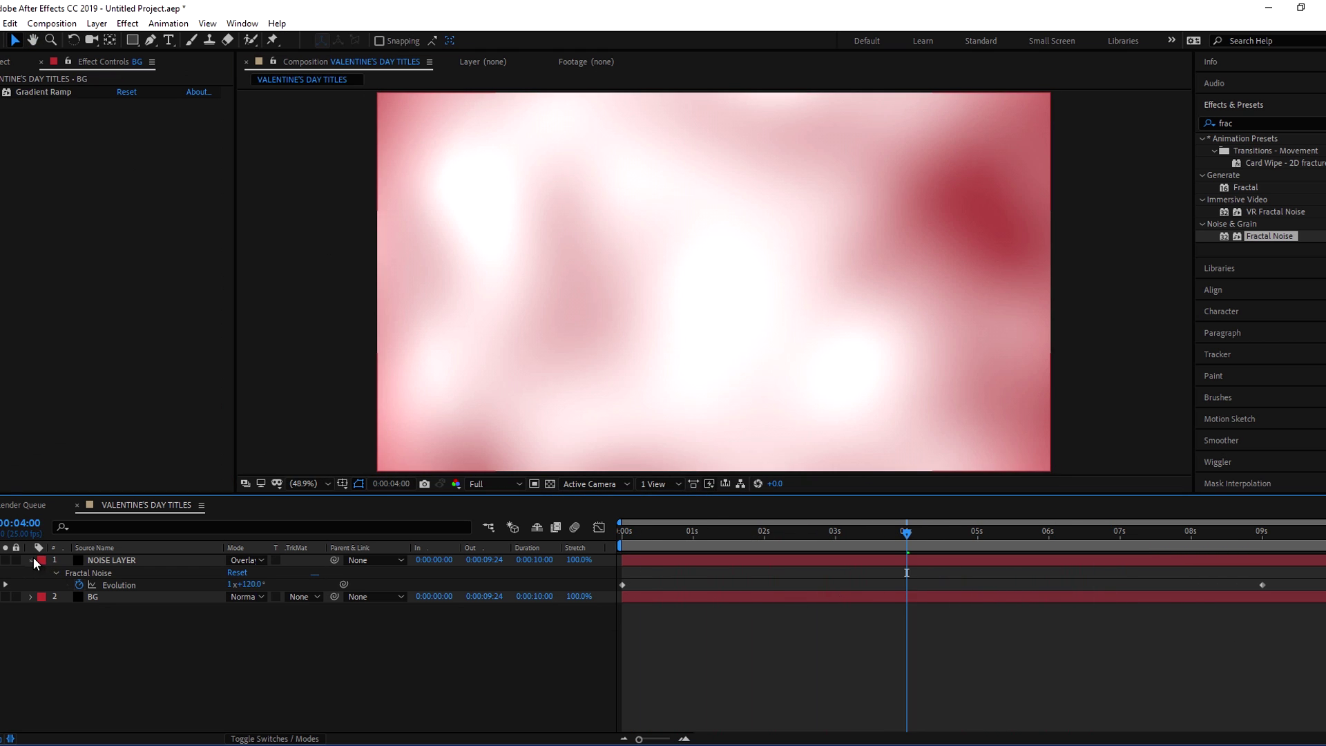
click(31, 560)
Add a new solid named PARTICLES on top of the layer stack.
right_click(144, 622)
mouse_move(185, 470)
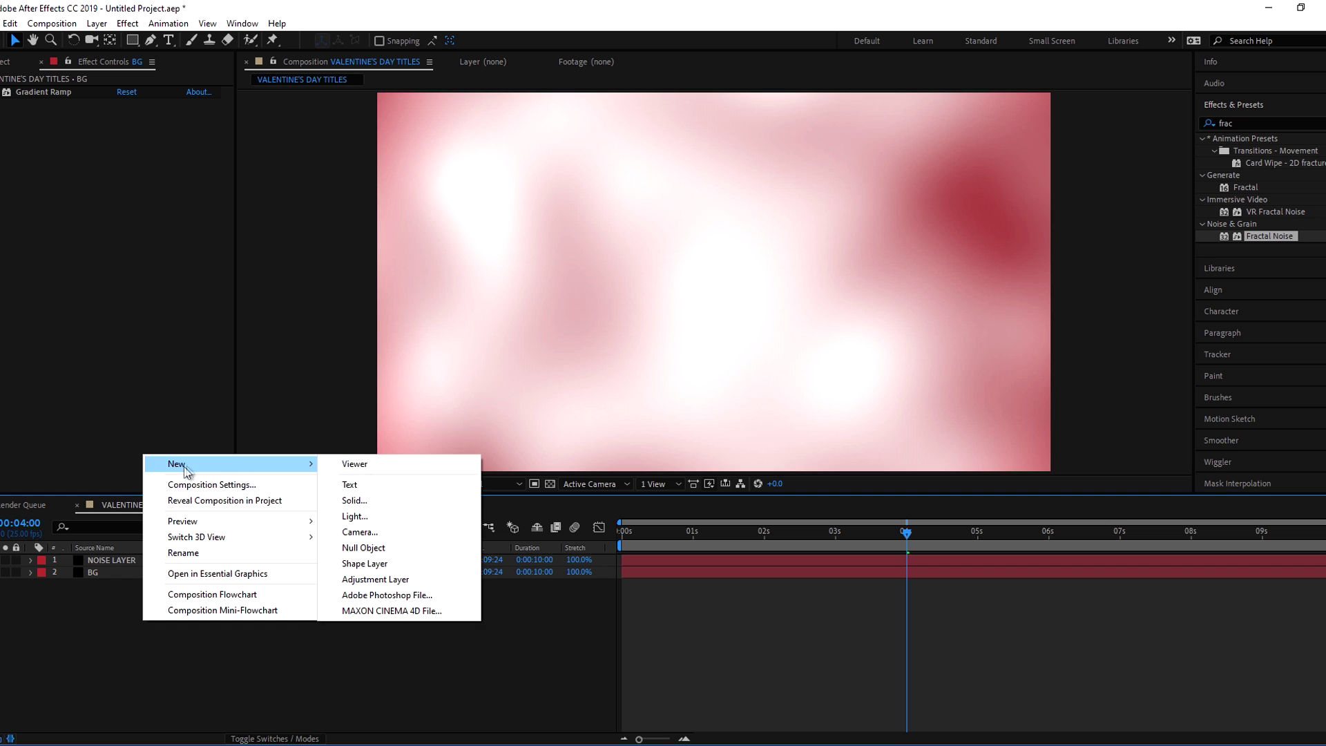
click(356, 501)
text(pa)
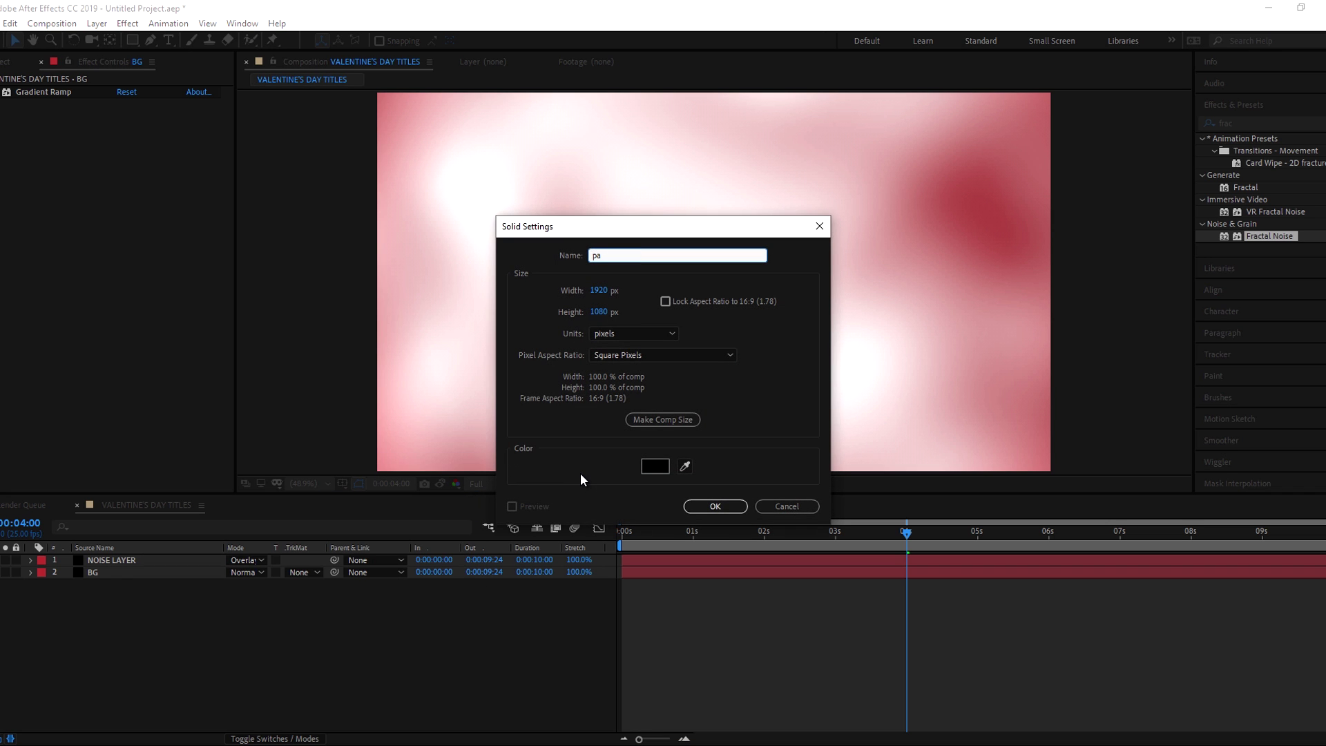
text(RTICLES)
key(Return)
Apply CC Particle World to PARTICLES and preview the golden particle spray.
click(1244, 125)
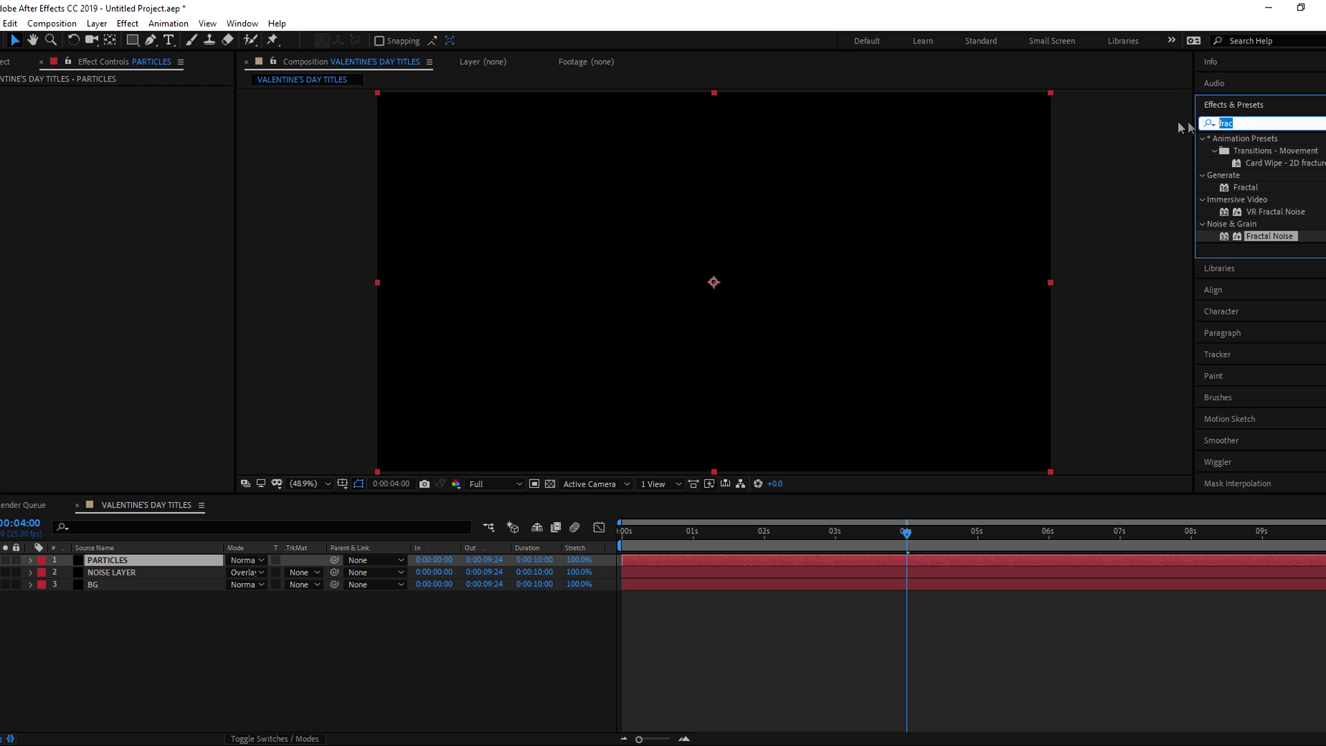
text(pa)
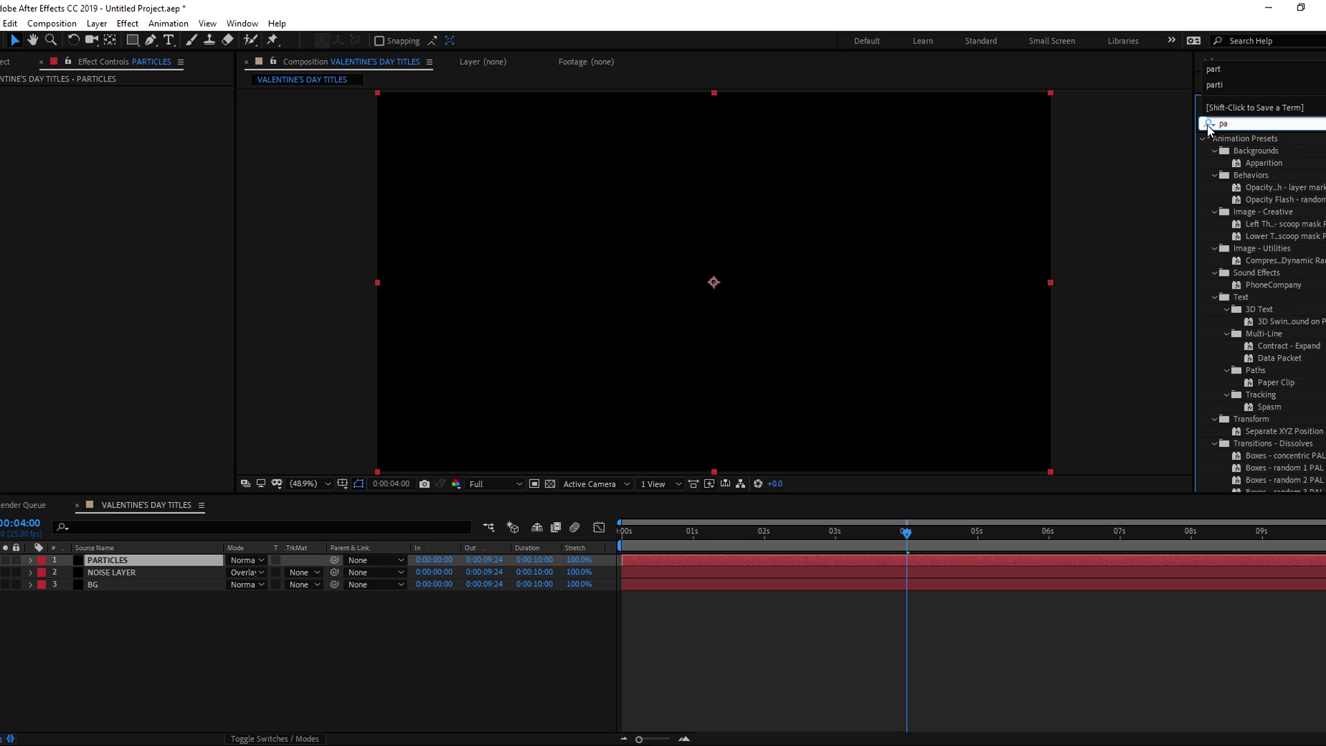
text(rt)
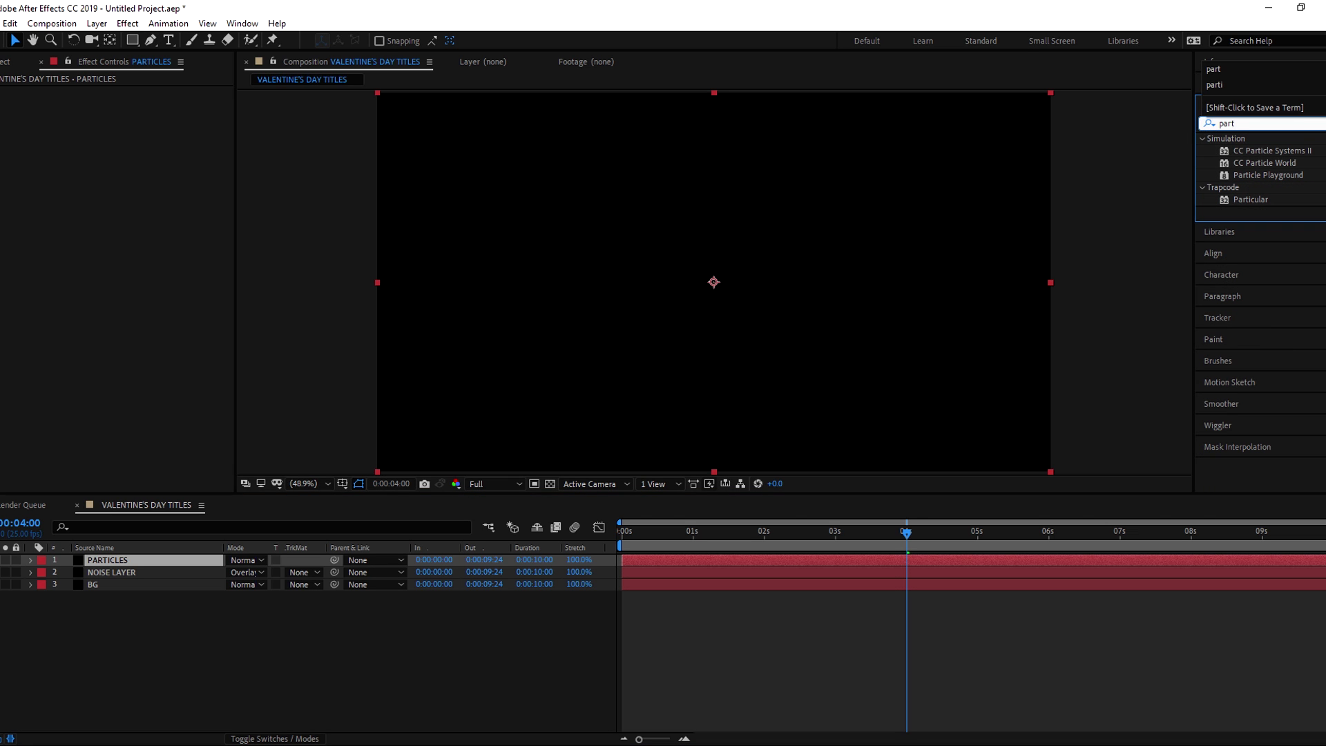
drag(1274, 168, 122, 568)
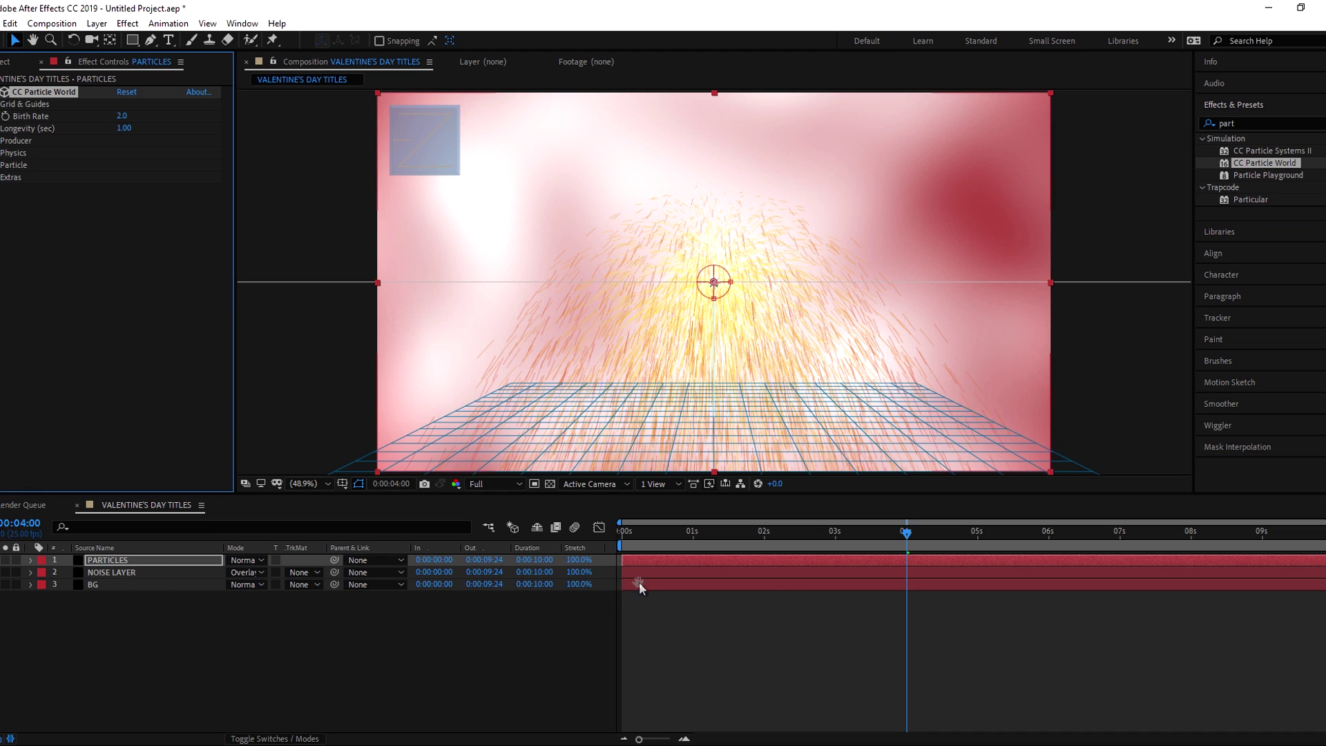
key(space)
key(space)
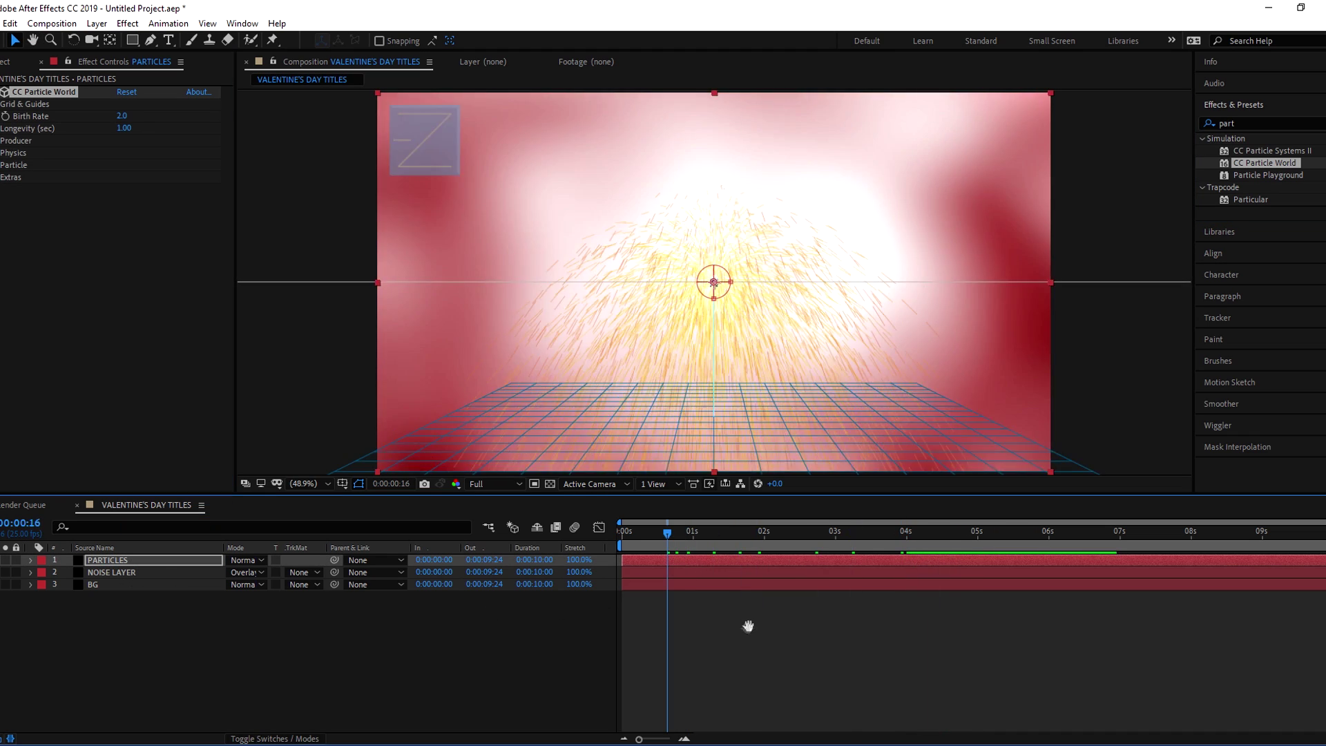
key(space)
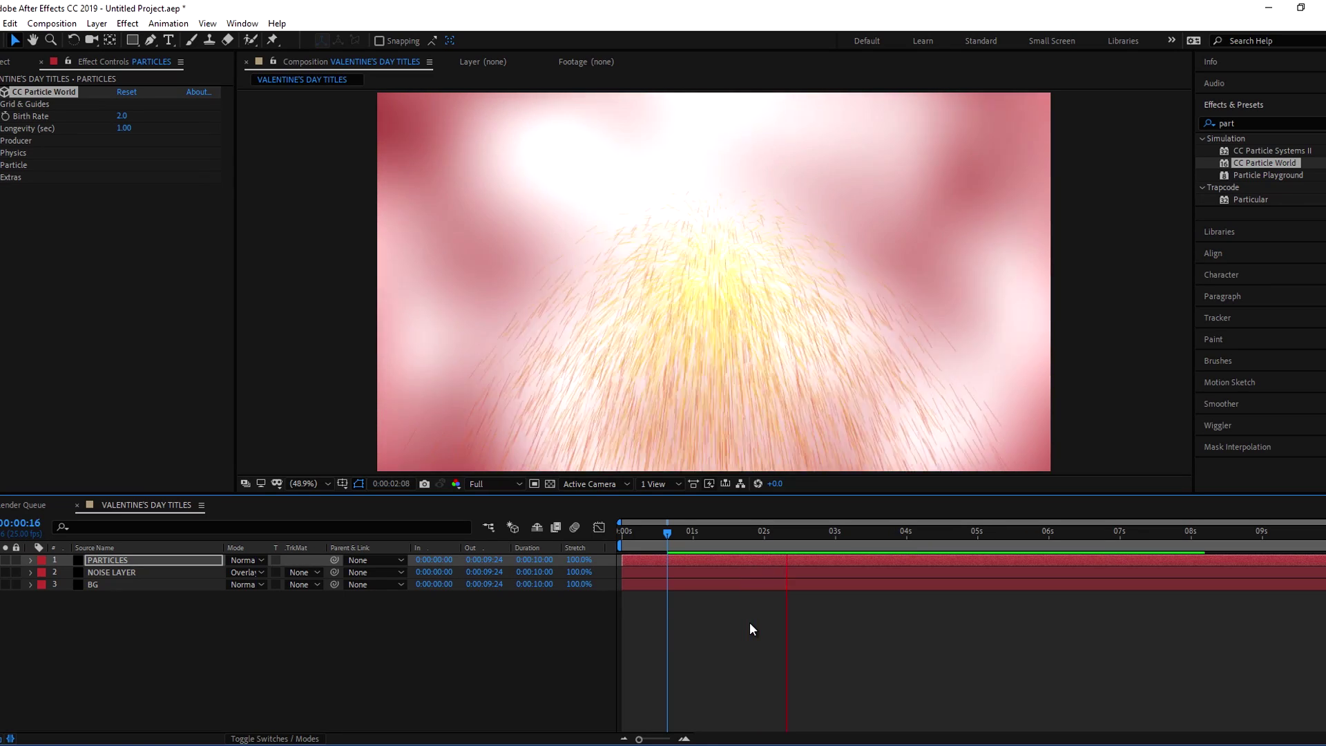
click(147, 645)
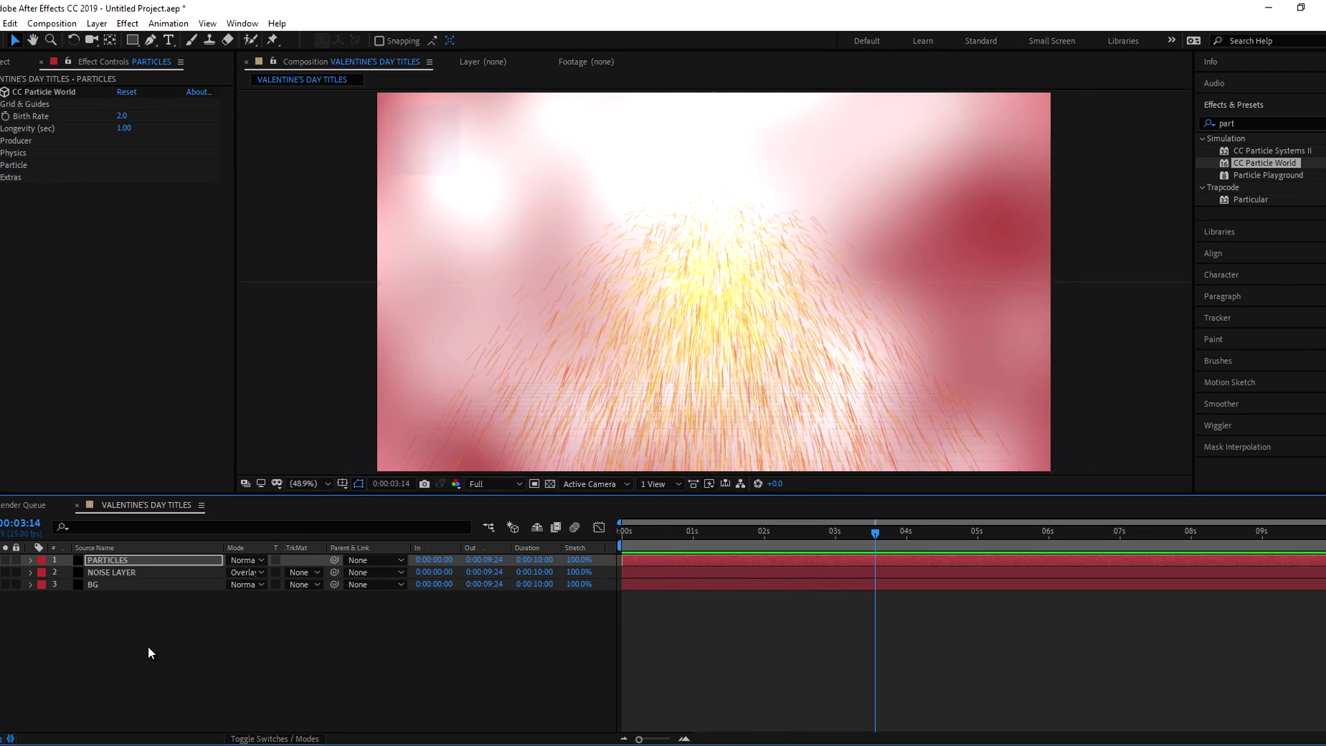
click(110, 559)
Import heart_PNG51337.png into the project.
click(5, 62)
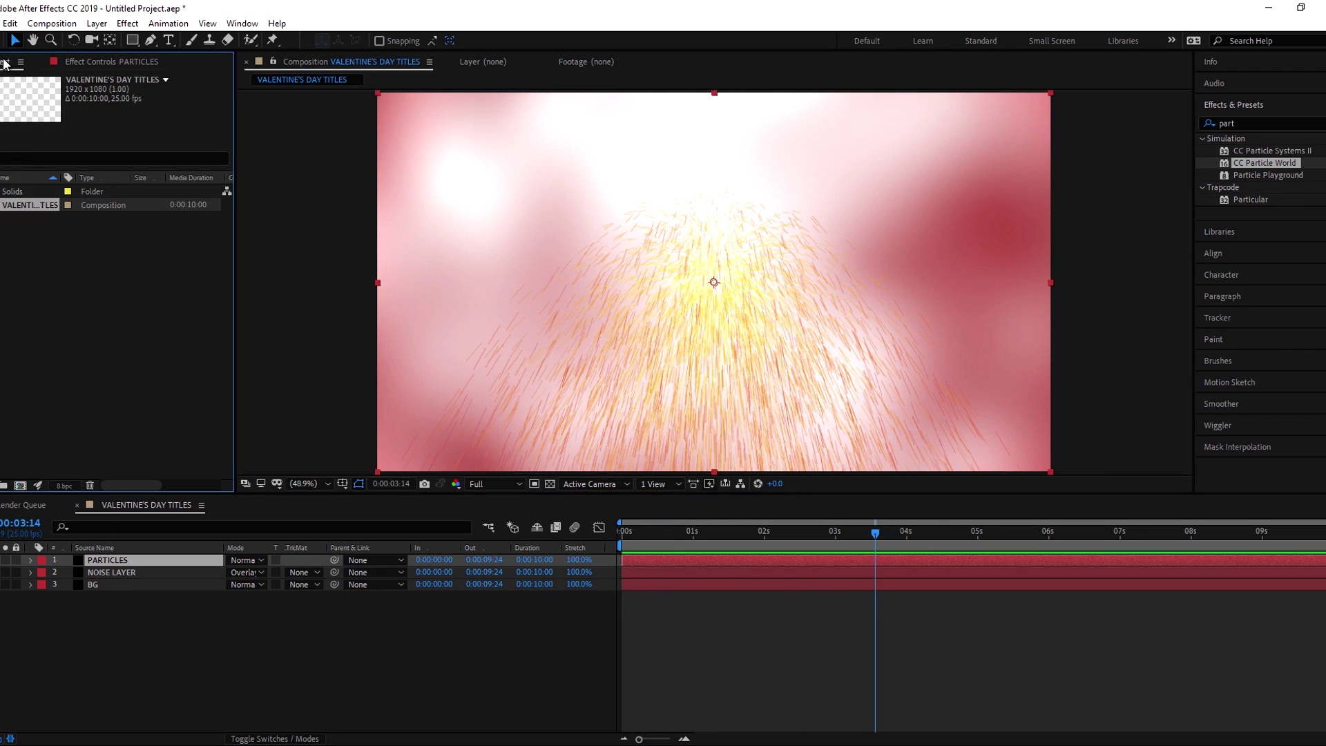
click(104, 314)
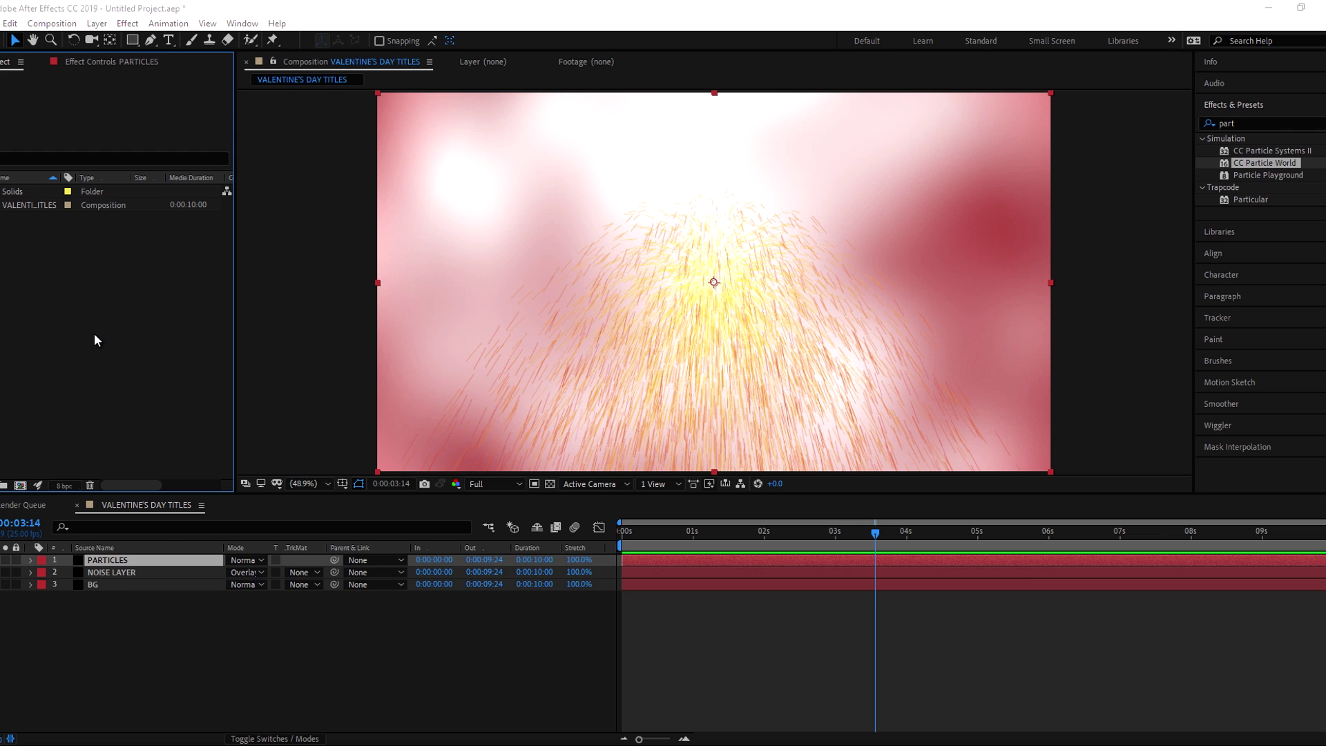
double_click(94, 333)
click(142, 123)
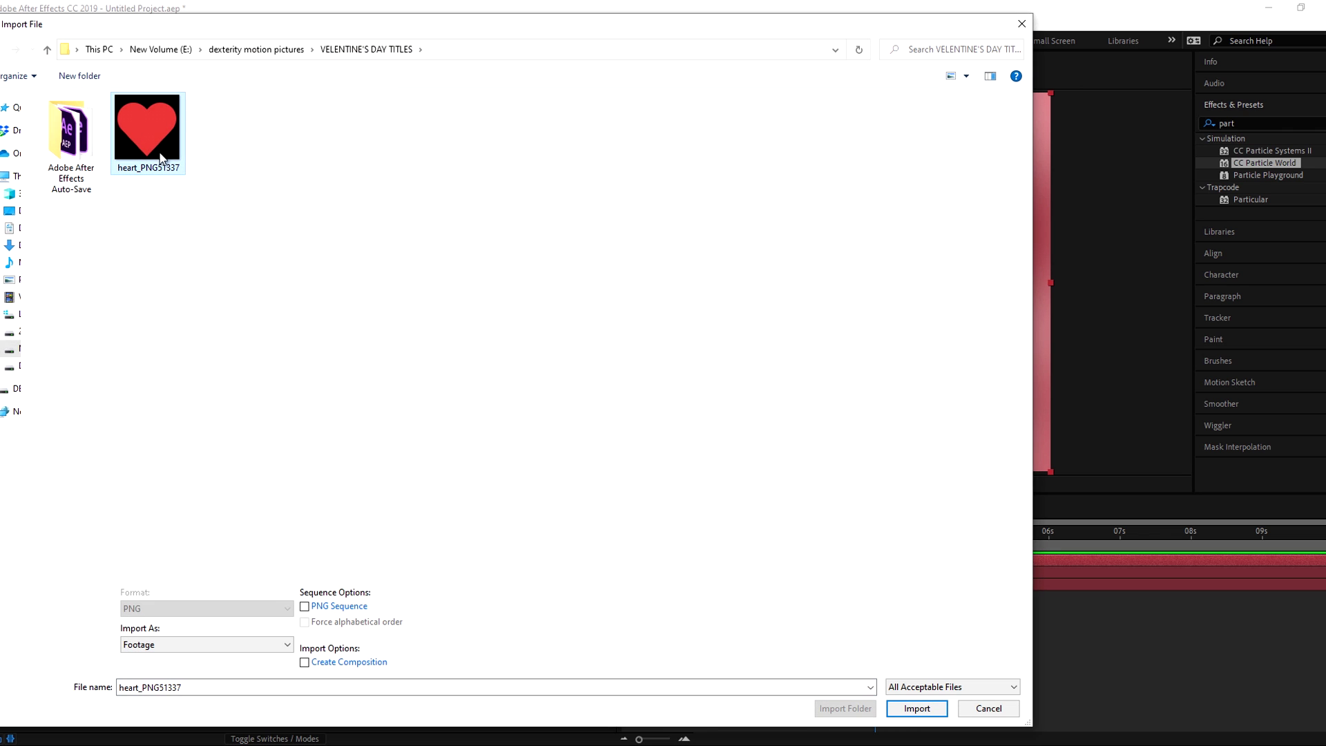
click(908, 712)
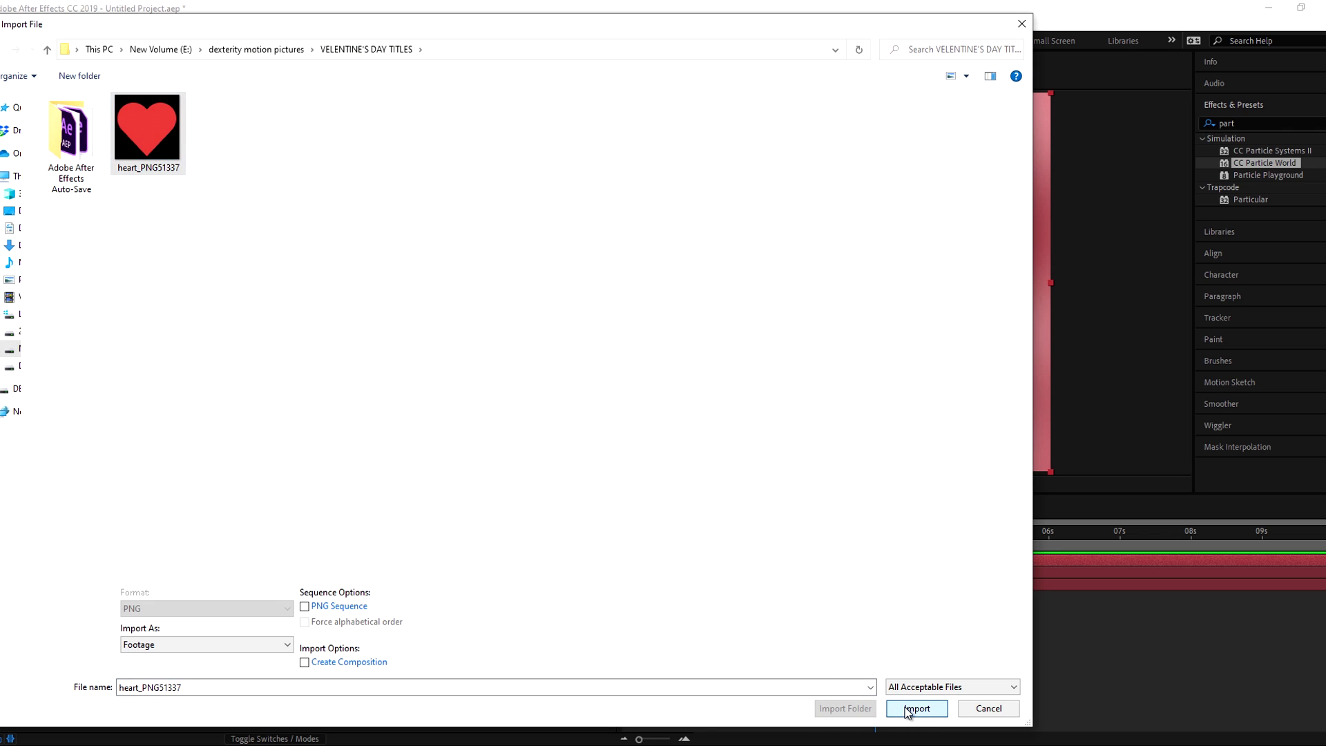
Place the heart image as layer 2 under PARTICLES with its visibility turned off.
drag(21, 195, 133, 573)
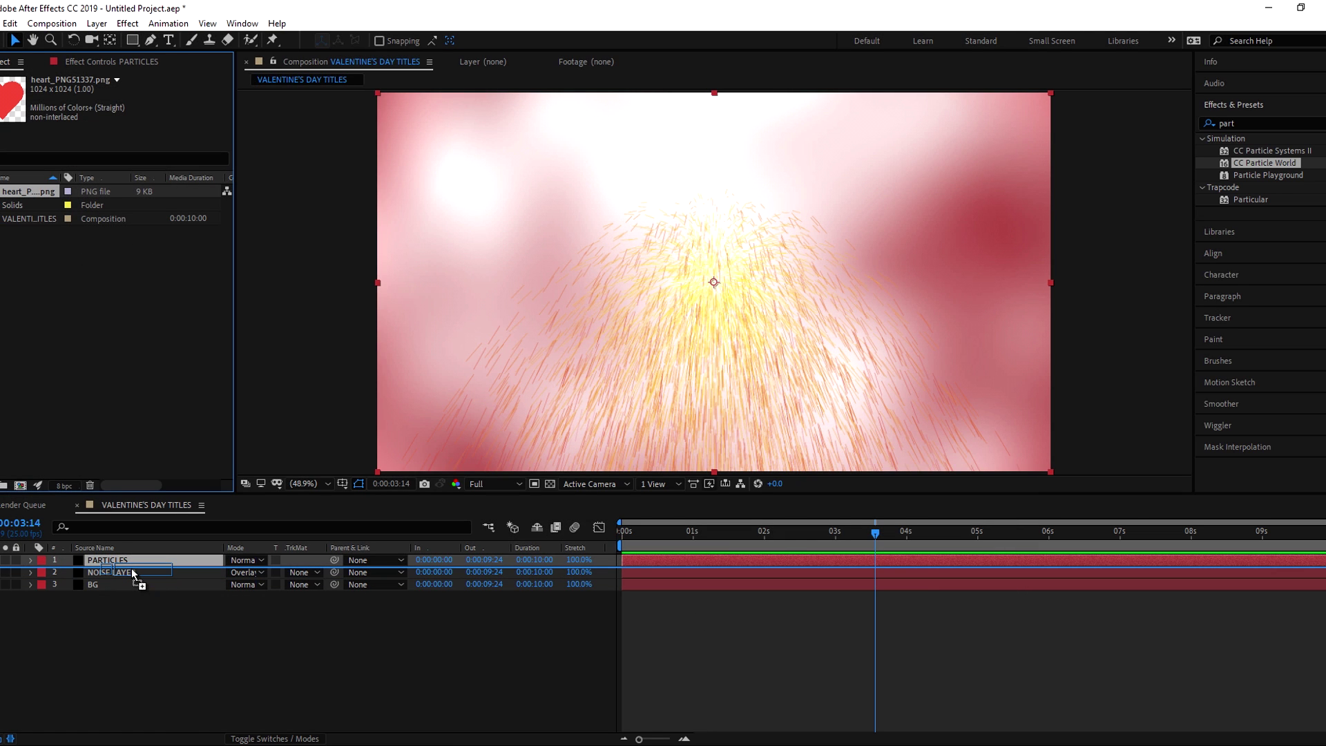
drag(133, 573, 133, 573)
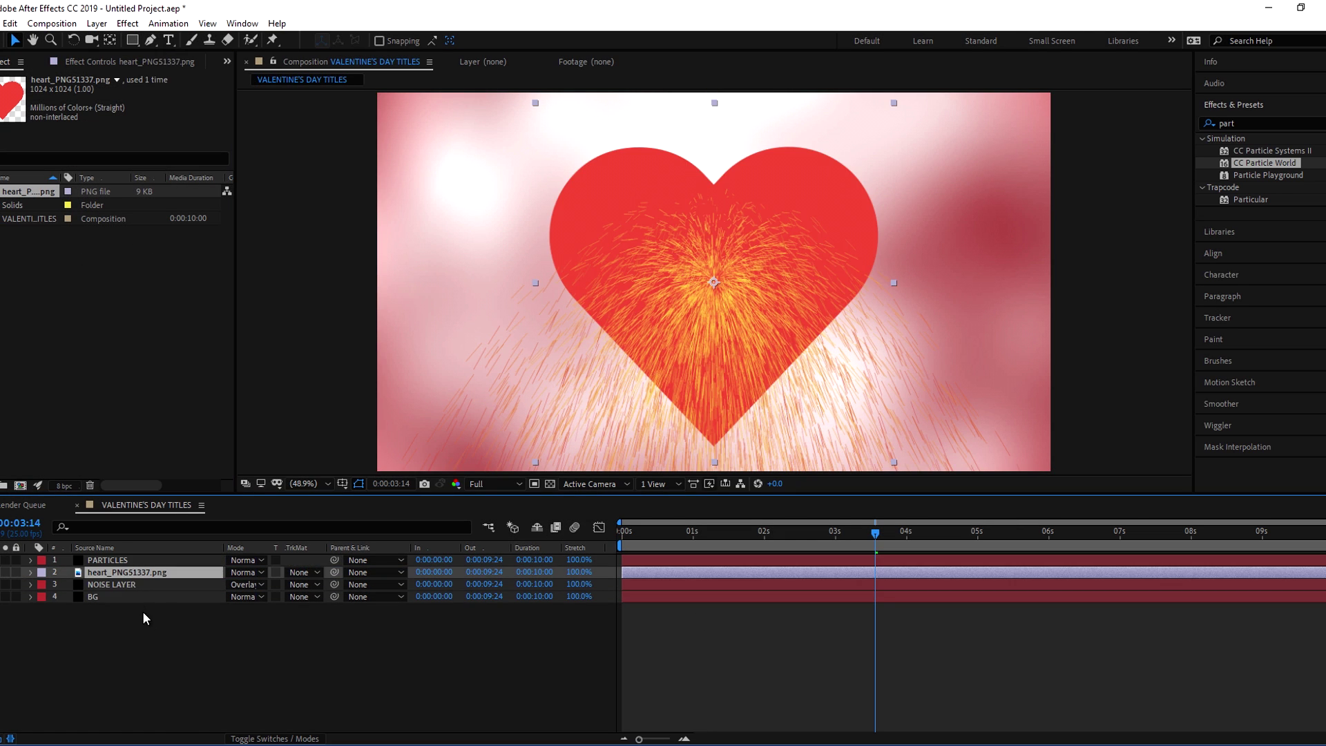
click(121, 646)
click(5, 572)
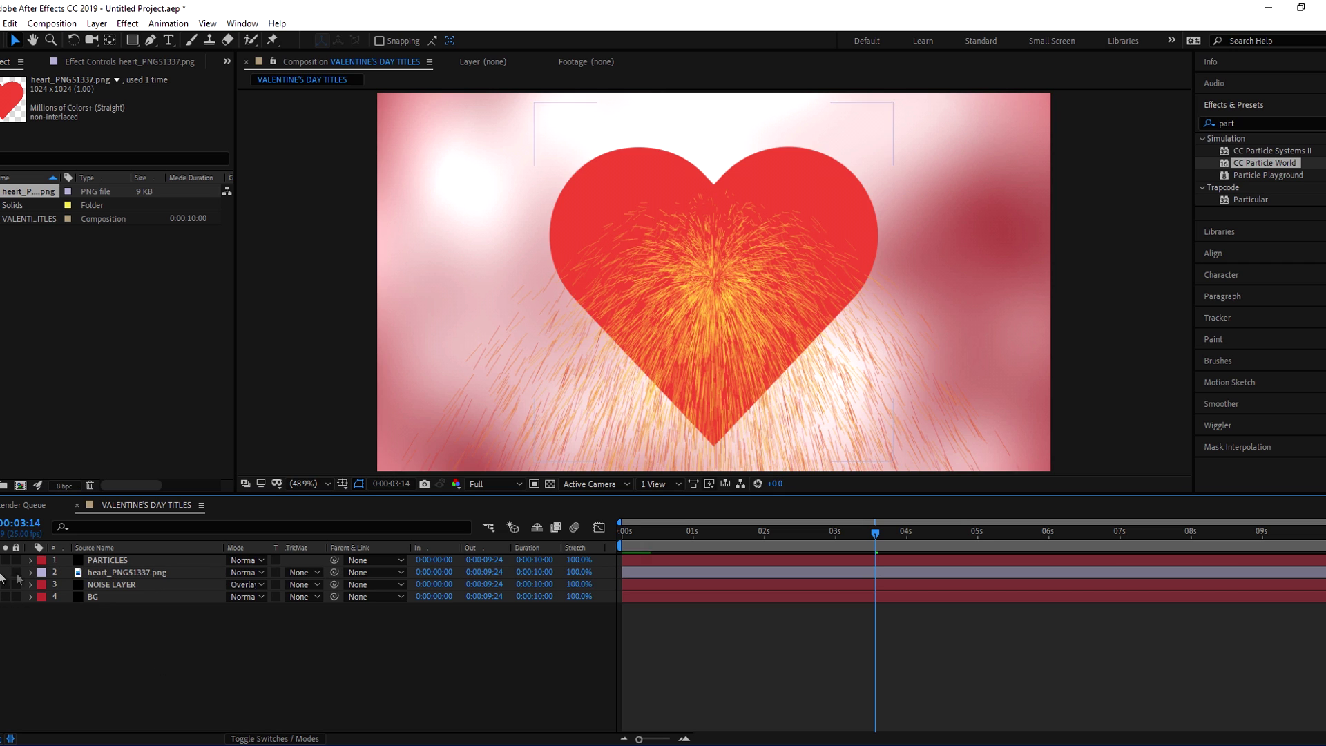
click(101, 561)
click(112, 61)
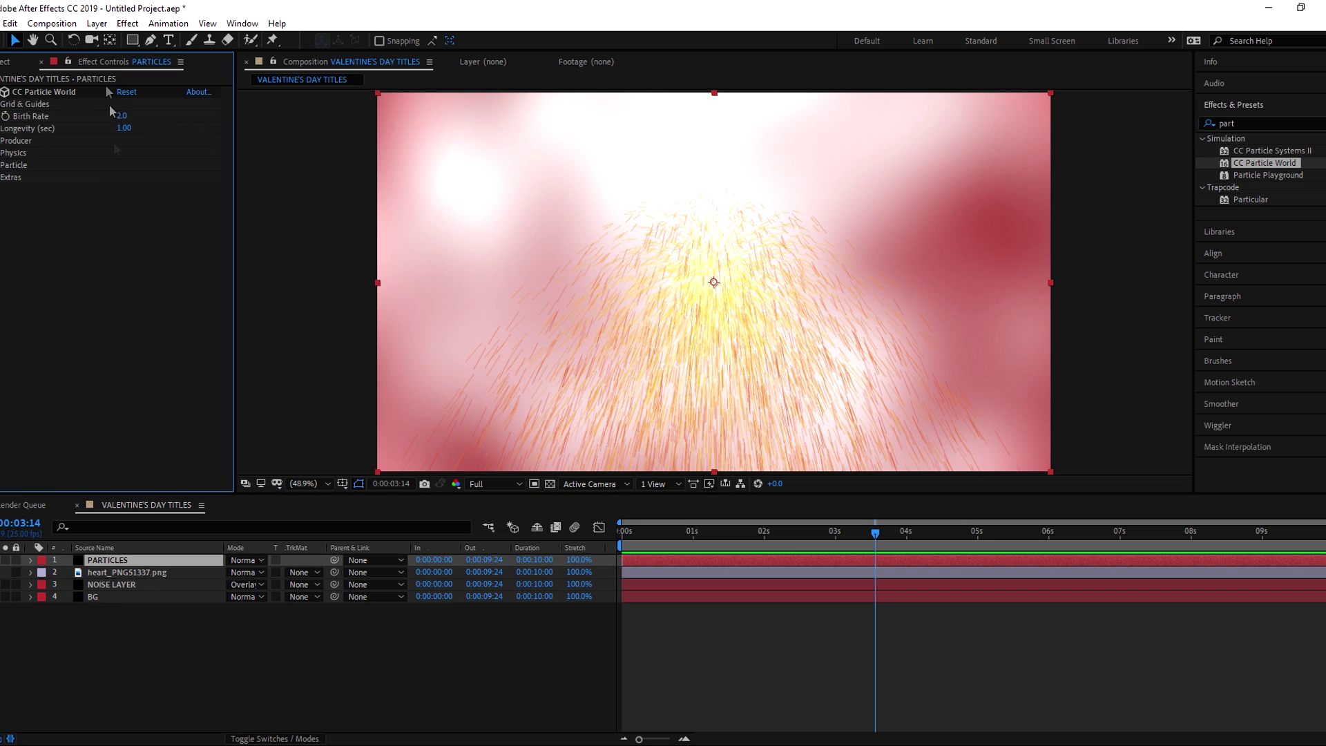
Set Particle Type to Textured Square and use the heart layer as Texture Layer.
click(4, 165)
click(162, 181)
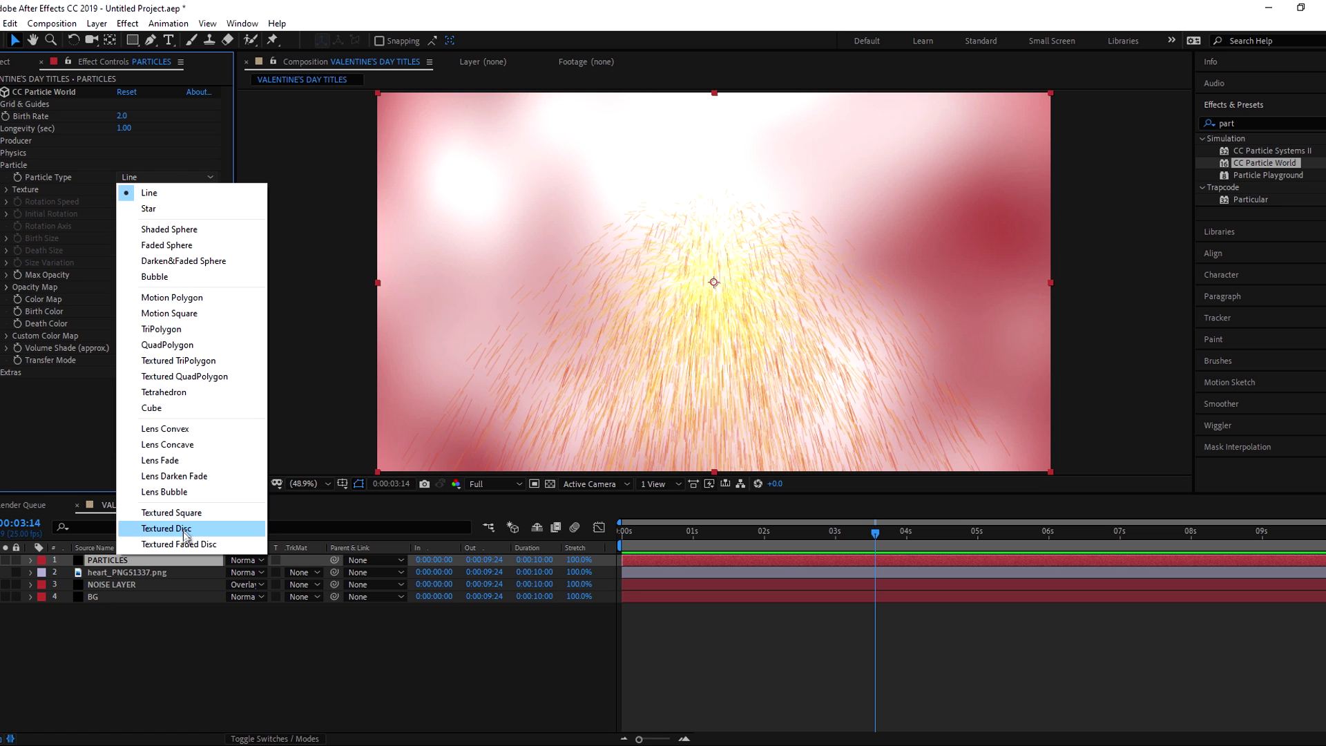
click(171, 512)
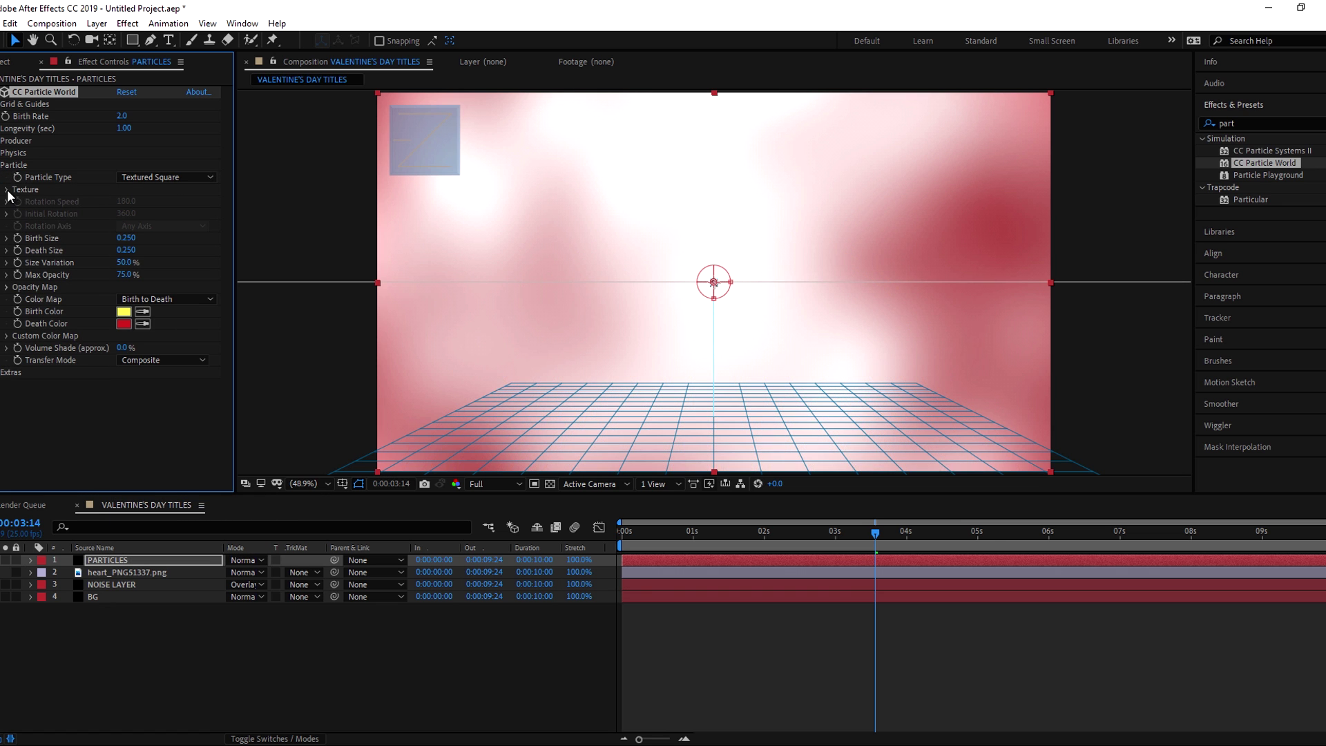
click(7, 190)
click(139, 203)
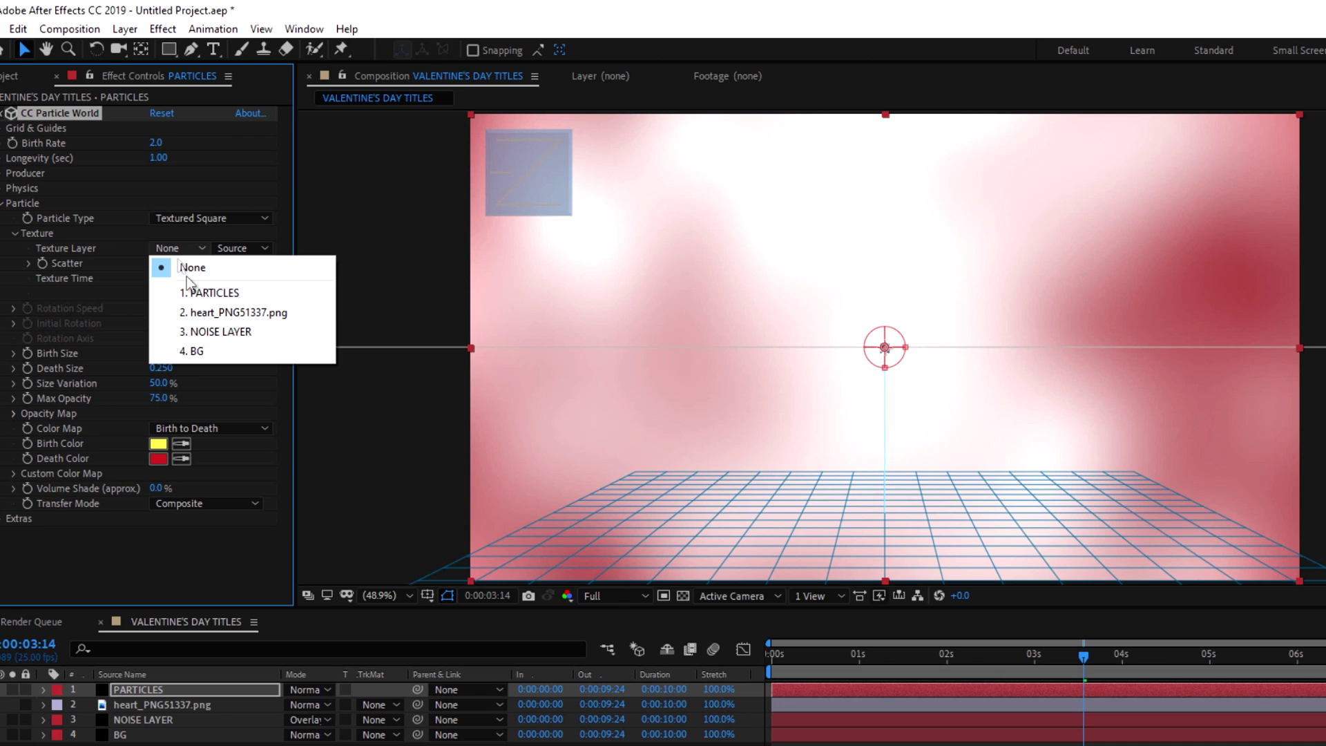
click(201, 312)
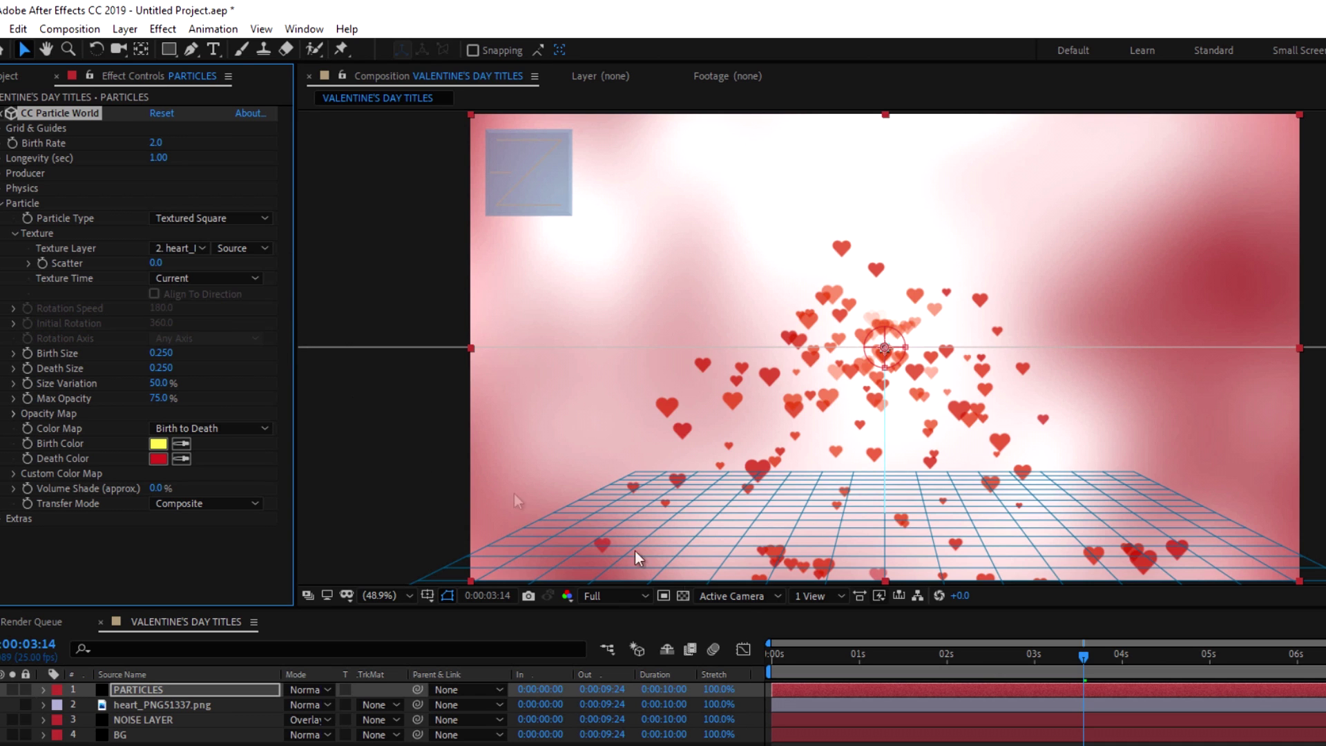
Preview the heart particles from near the start, then set Birth Size to 0.
click(795, 663)
key(space)
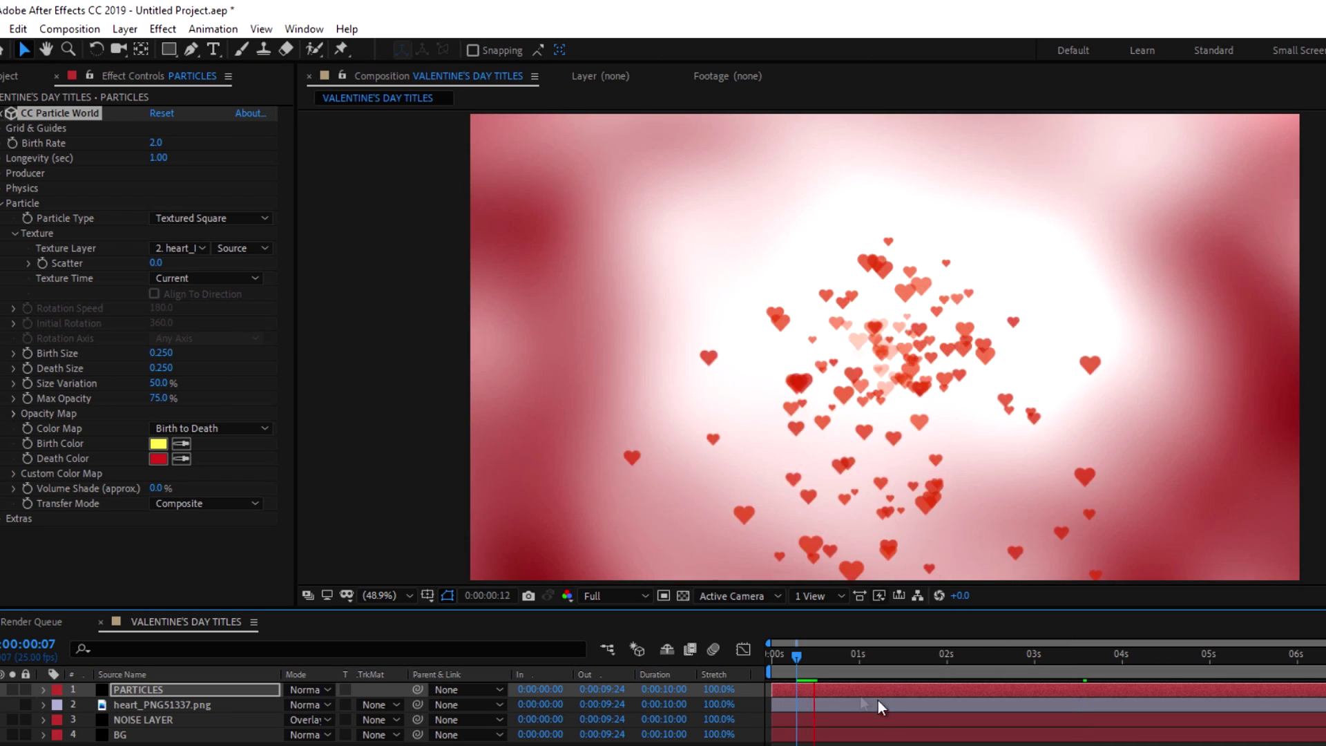
key(space)
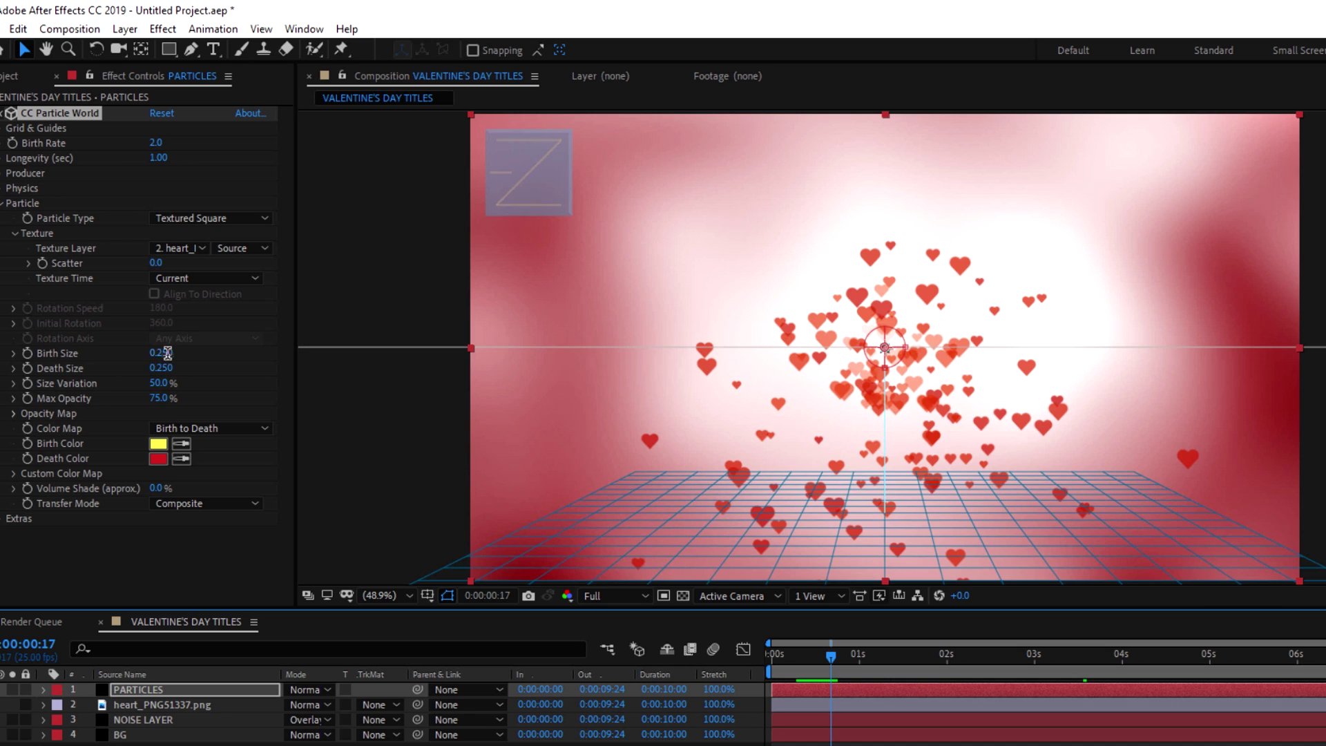
click(161, 353)
text(0)
key(Return)
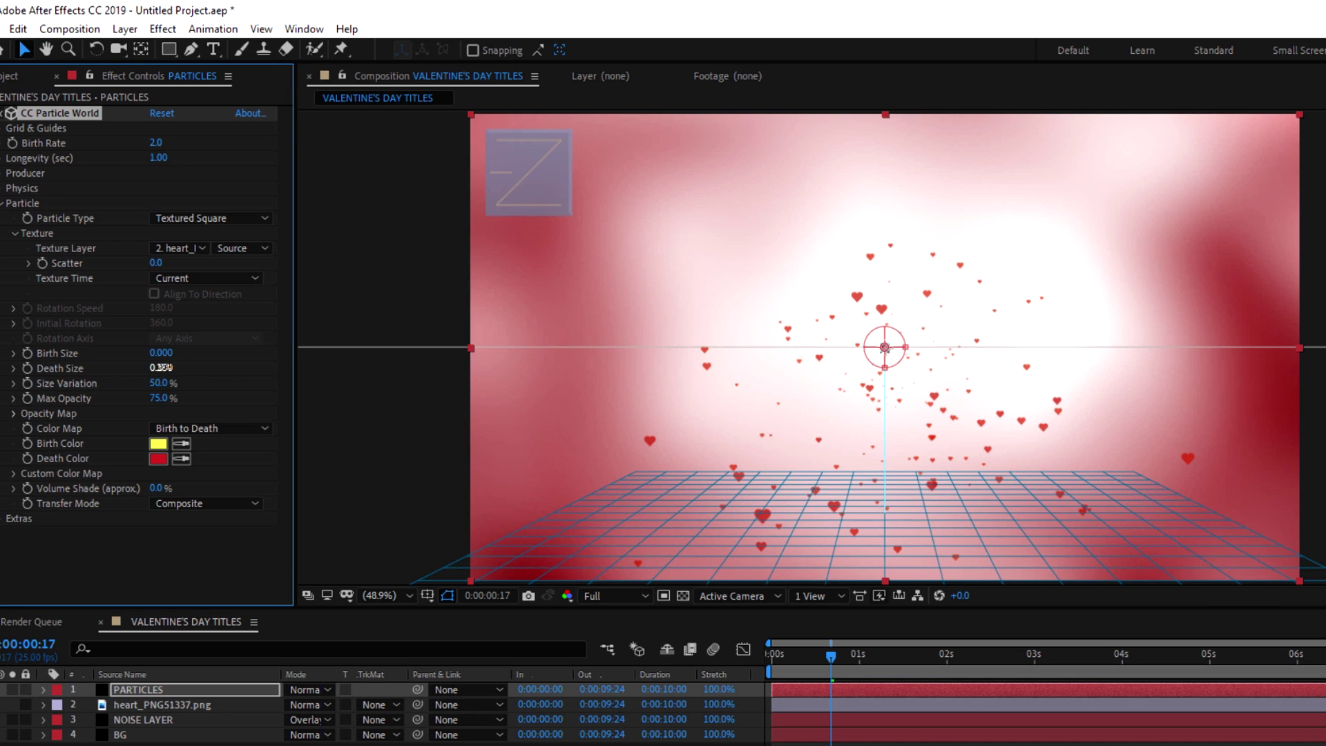
Set the particles' Death Size to 0.450 and Size Variation to 100%.
click(163, 367)
key(BackSpace)
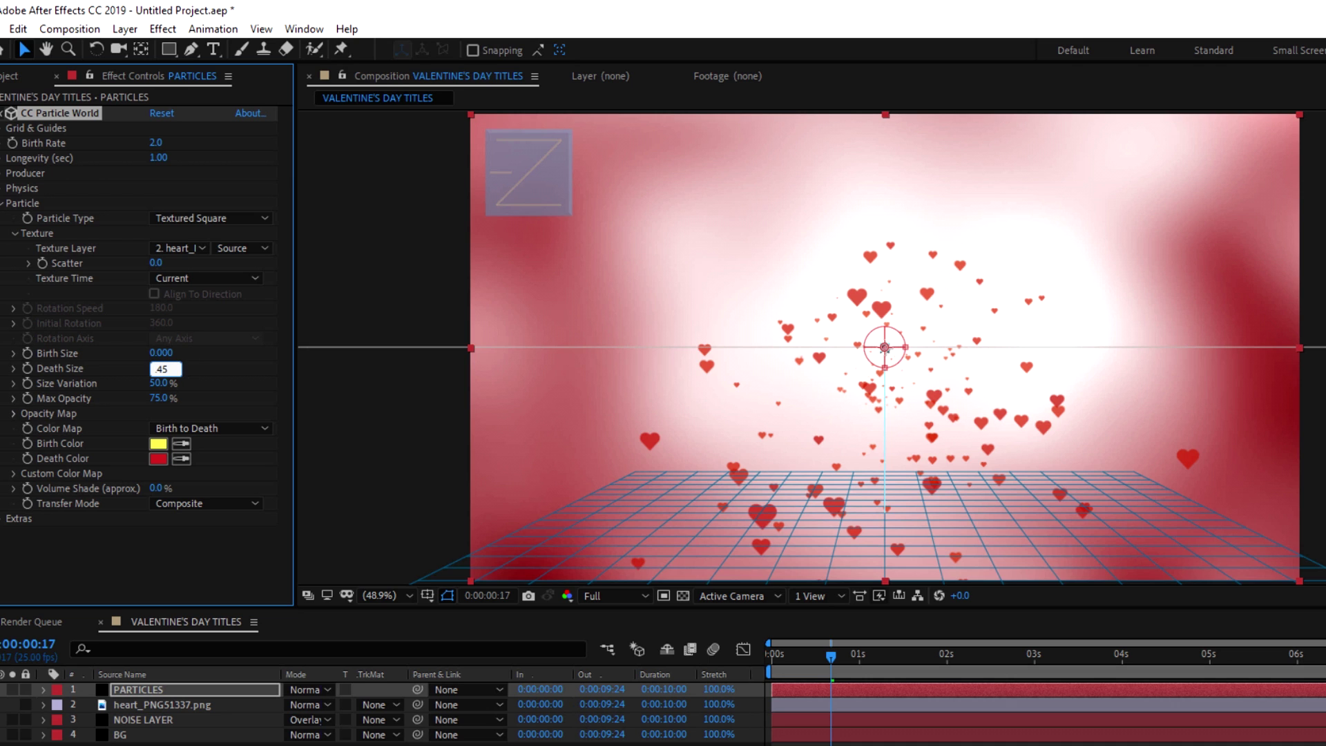
key(Return)
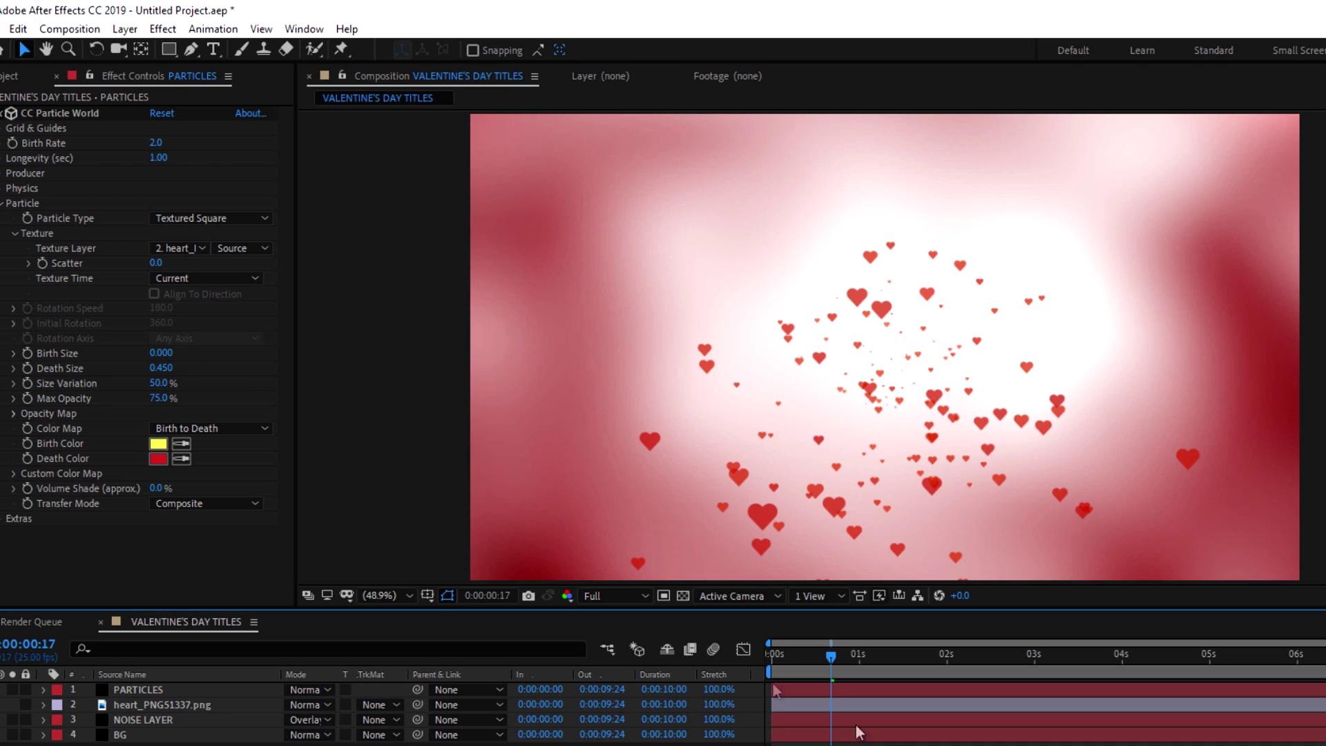
click(157, 384)
text(100)
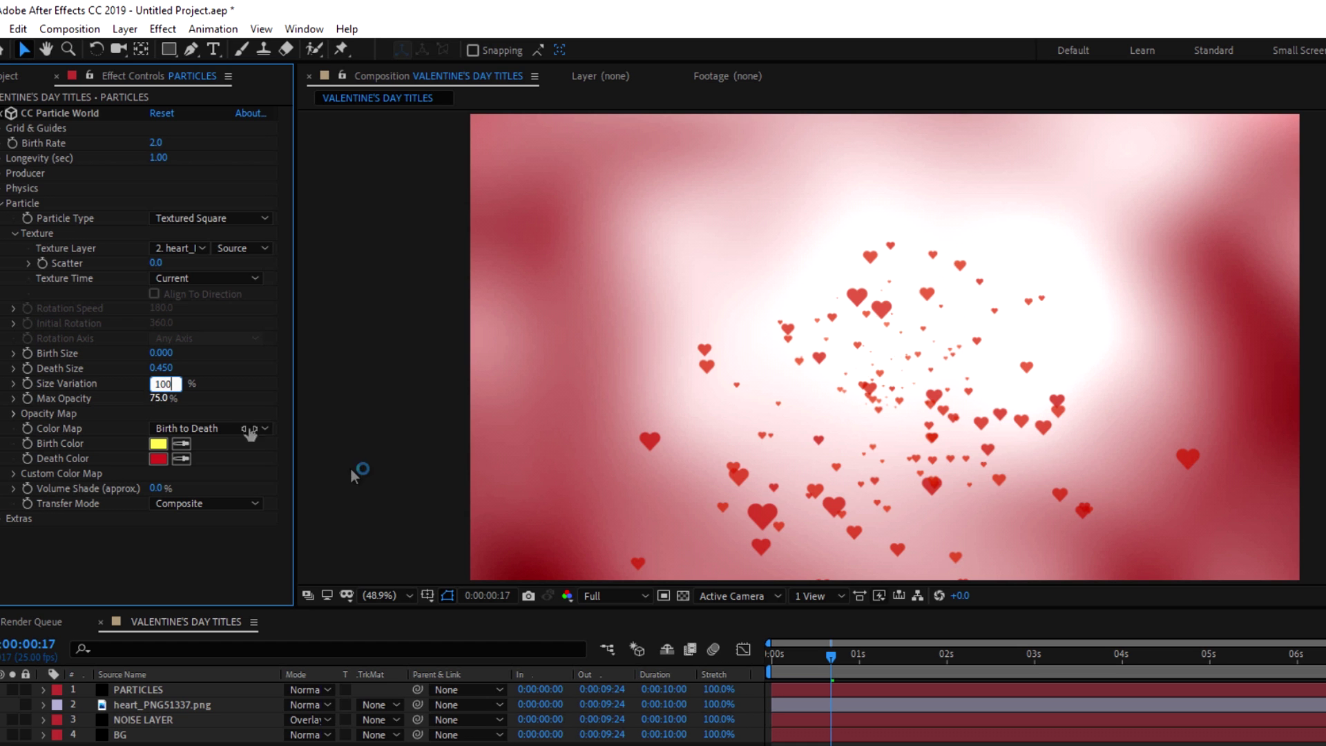
key(Return)
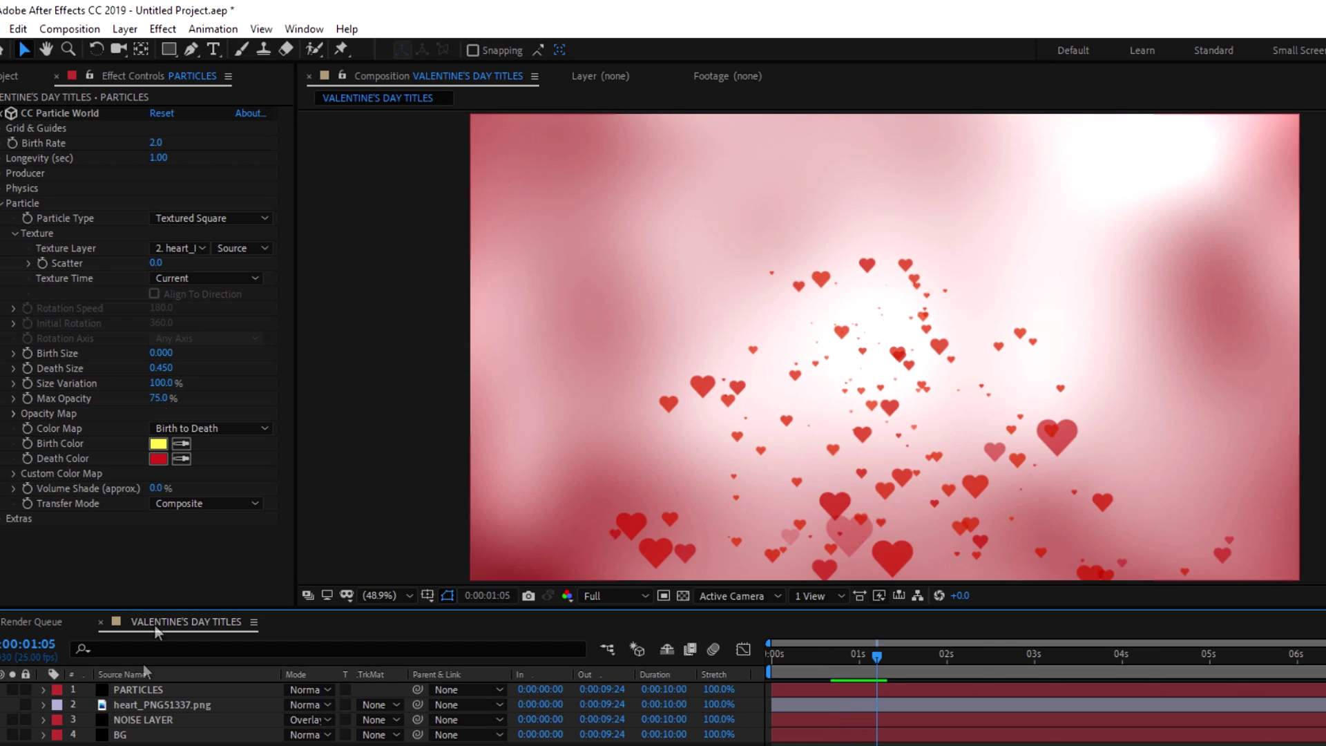
click(3, 202)
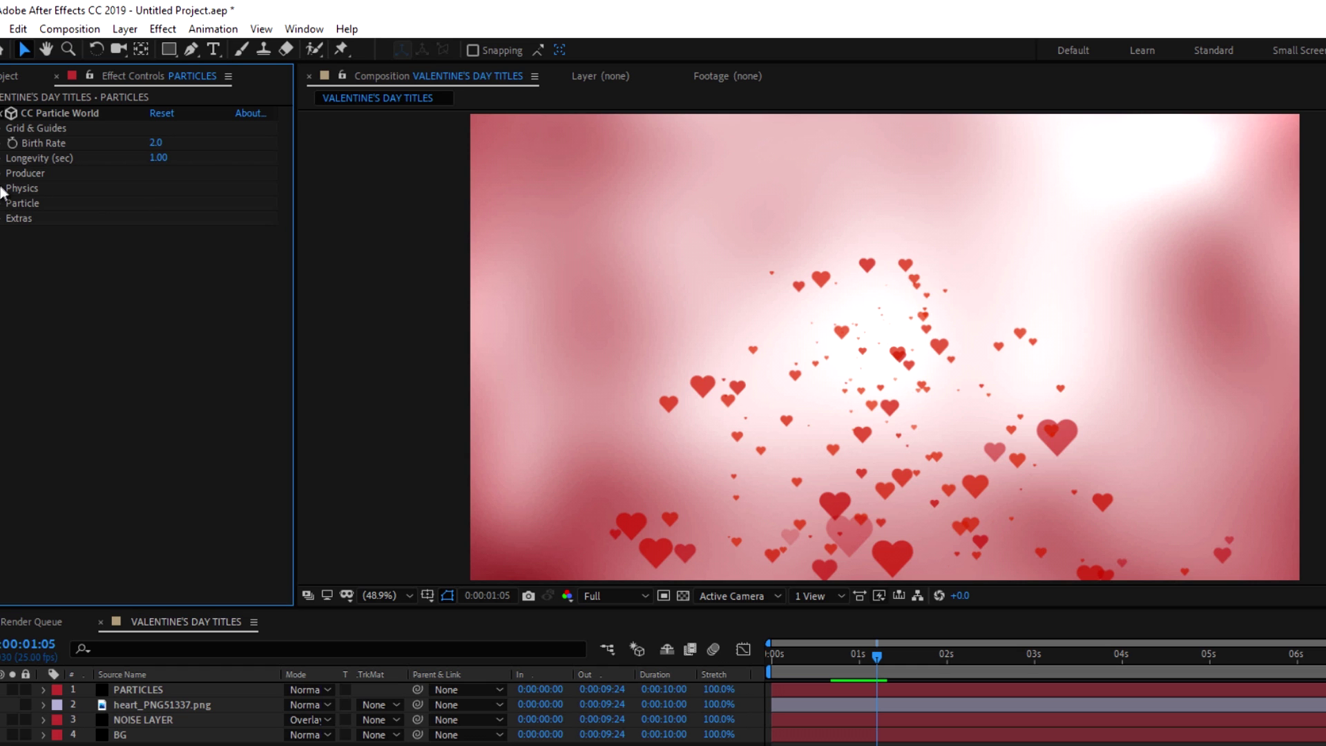
Switch the Physics animation to Viscouse and preview the motion.
click(3, 188)
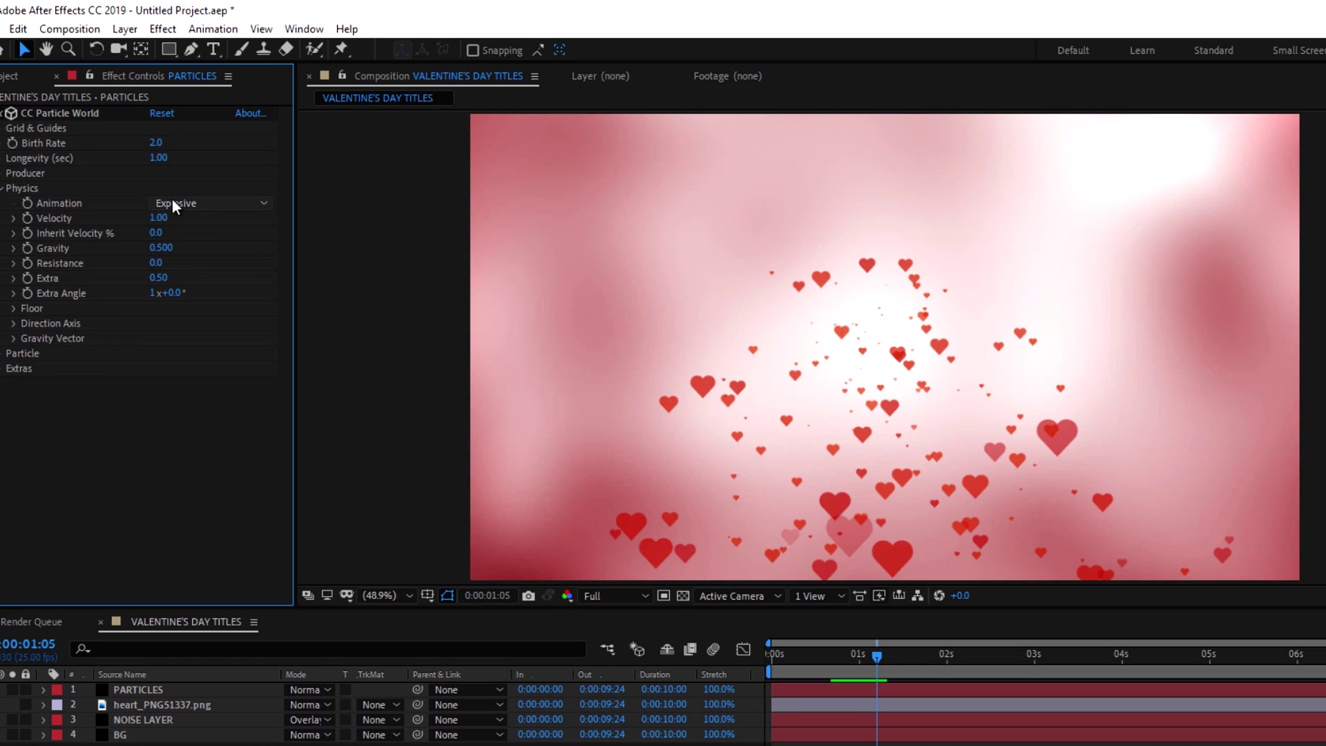
click(172, 203)
click(201, 286)
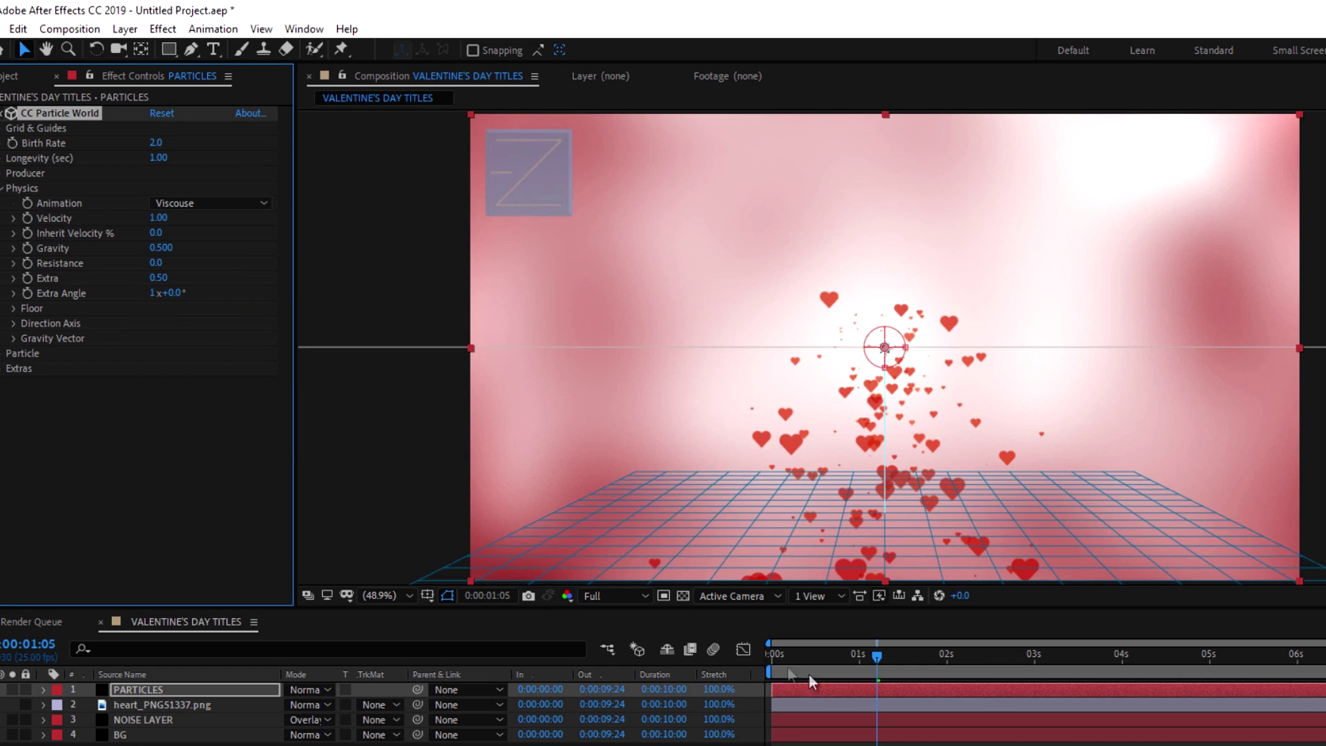
key(space)
Set Physics Gravity to 0 and Resistance to 50.
key(space)
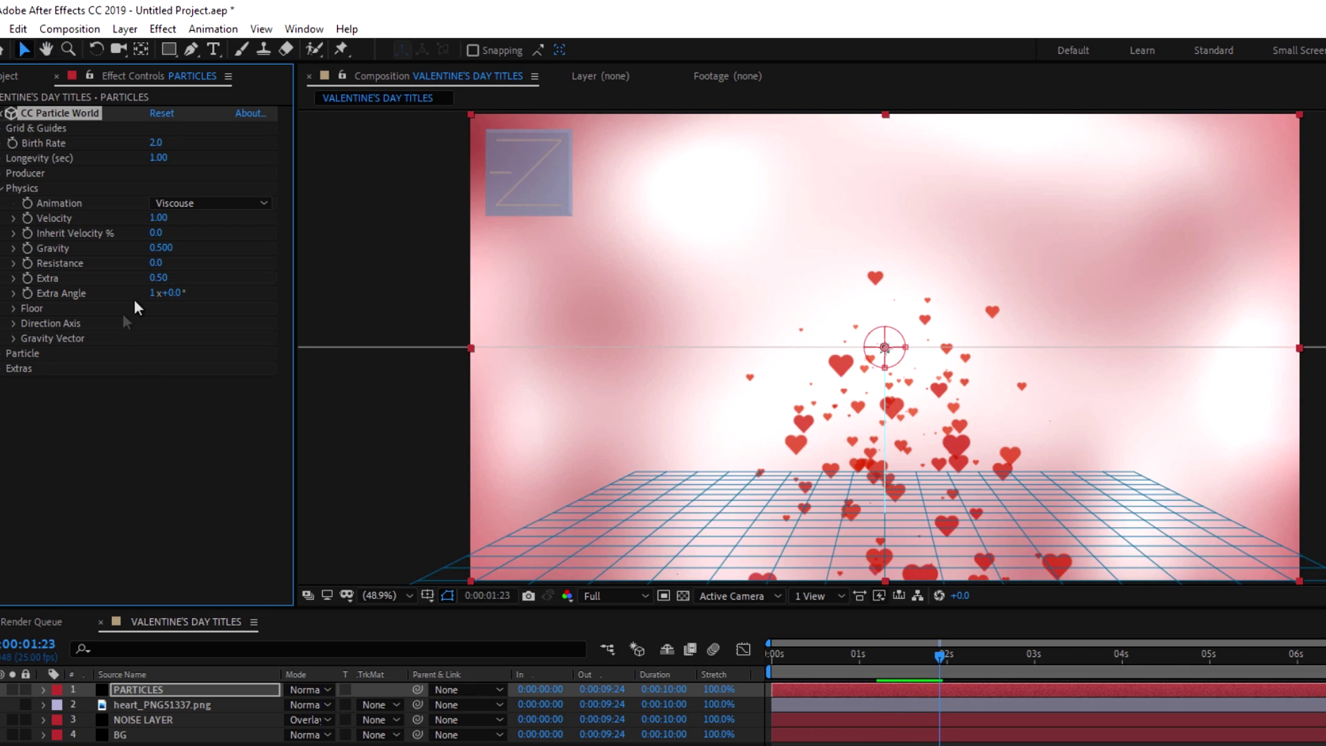
click(166, 249)
text(0)
key(Return)
key(space)
key(space)
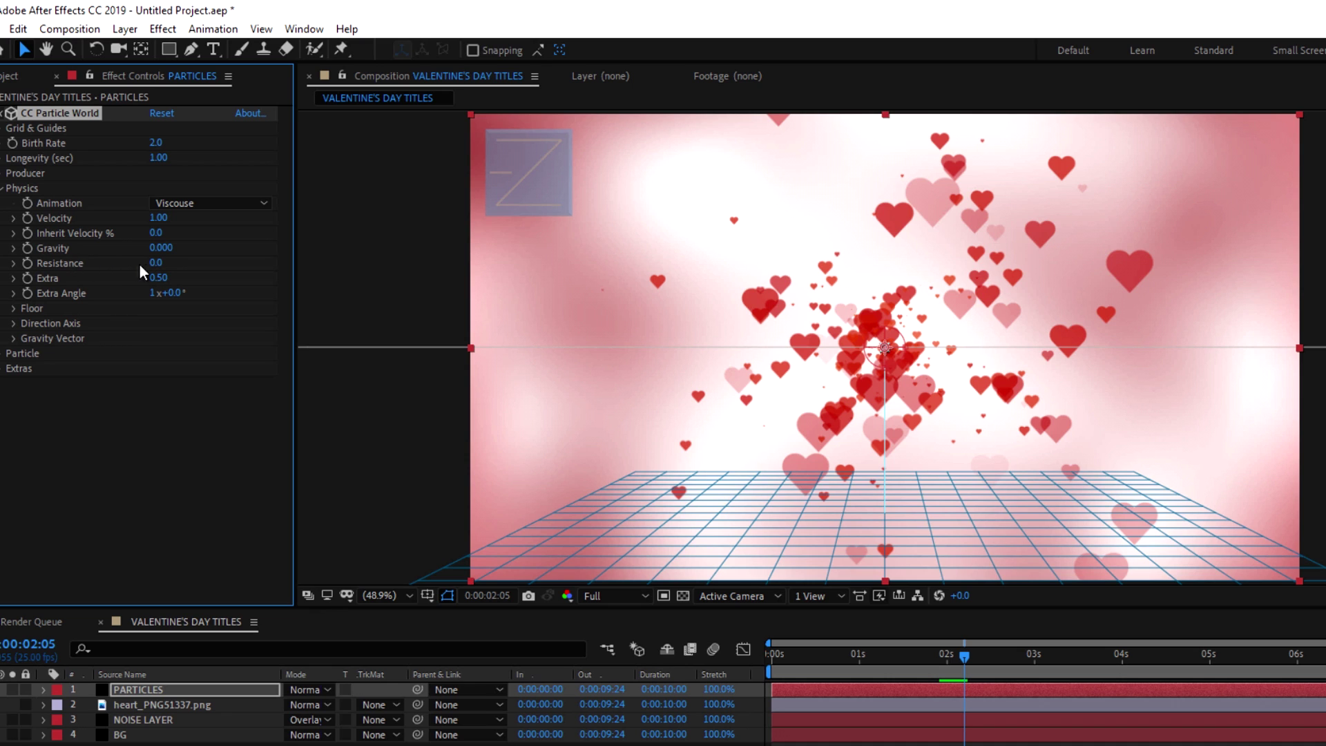
text(500)
key(Return)
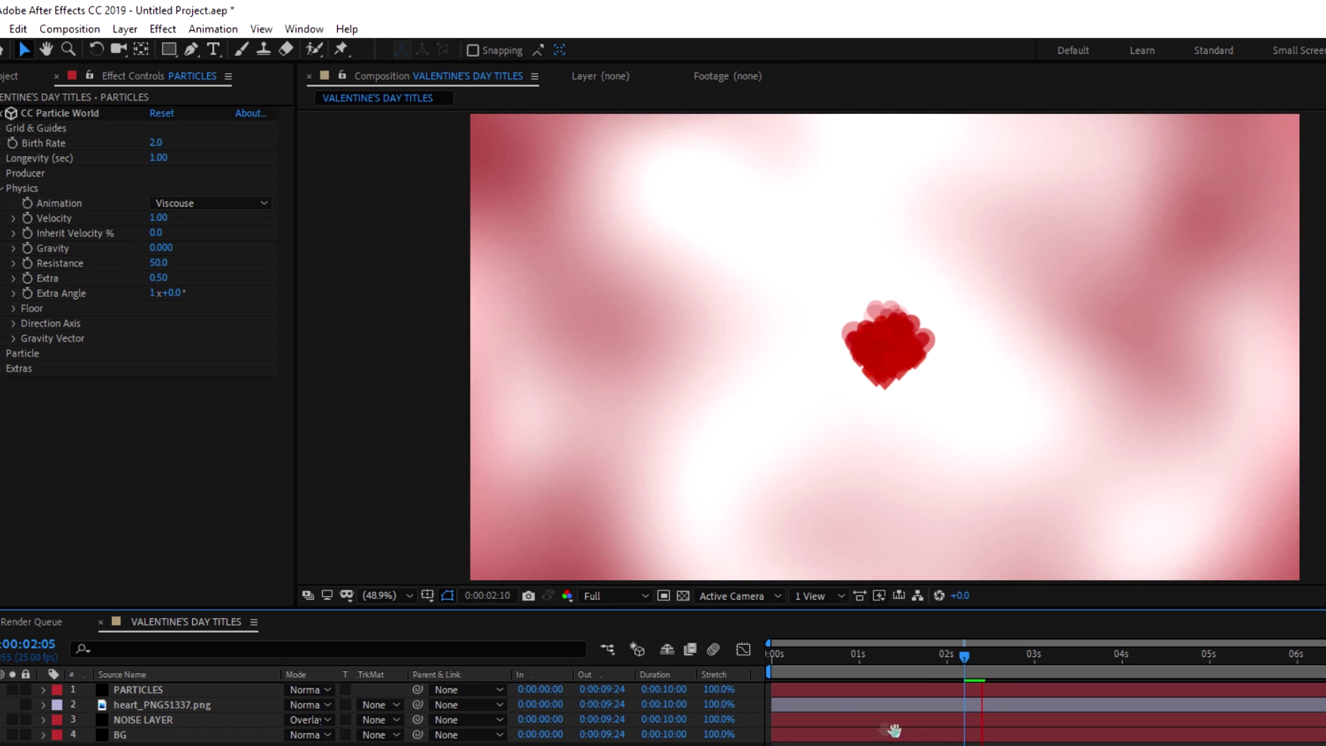
Widen the Producer to Radius X 0.665 and Radius Y 0.495, then preview the spread.
click(1, 176)
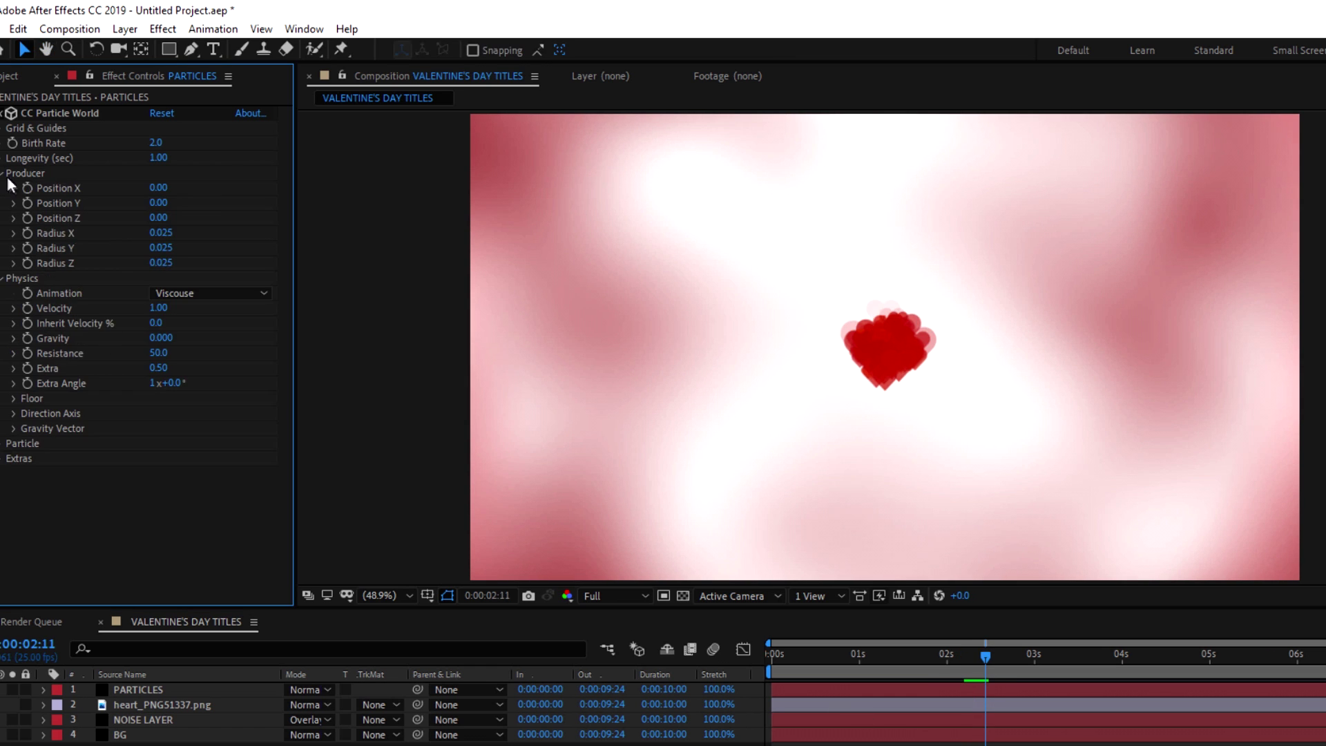
mouse_move(178, 233)
mouse_down()
mouse_move(223, 232)
mouse_move(171, 248)
mouse_move(194, 249)
mouse_up()
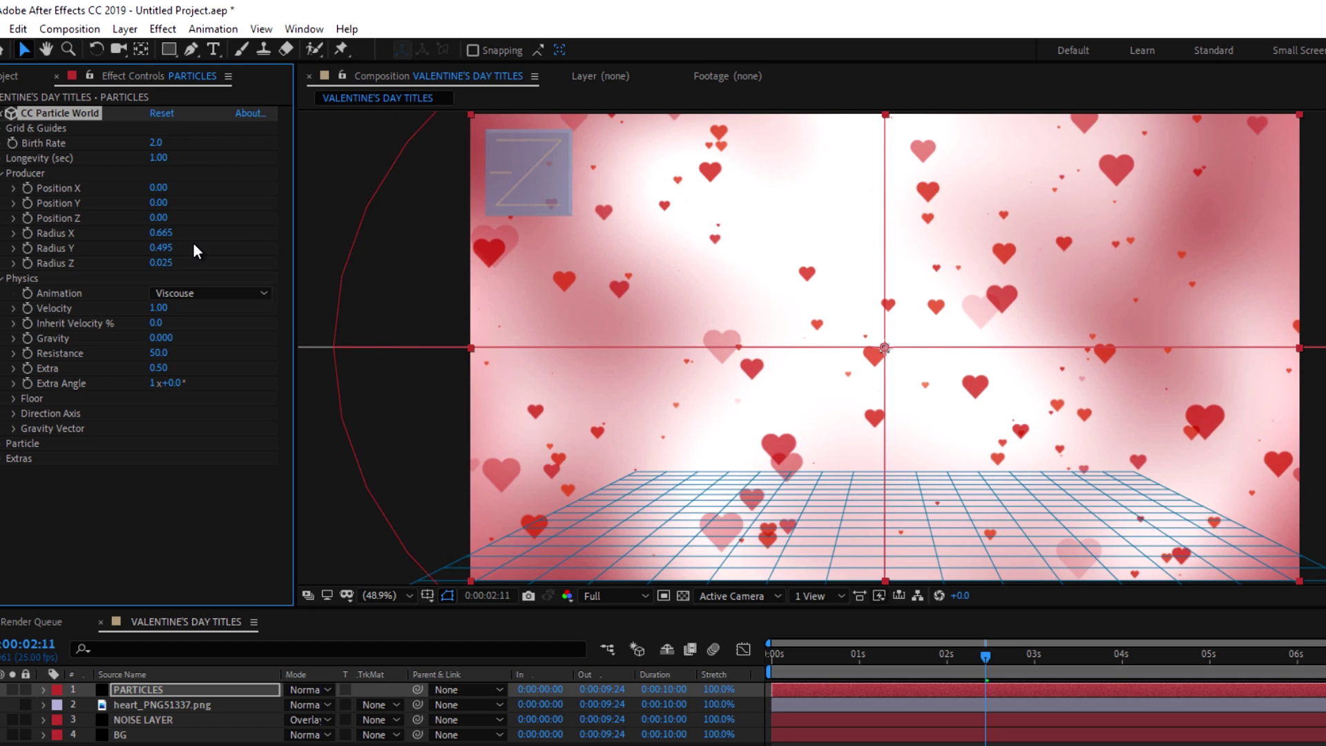
key(ctrl+shift+h)
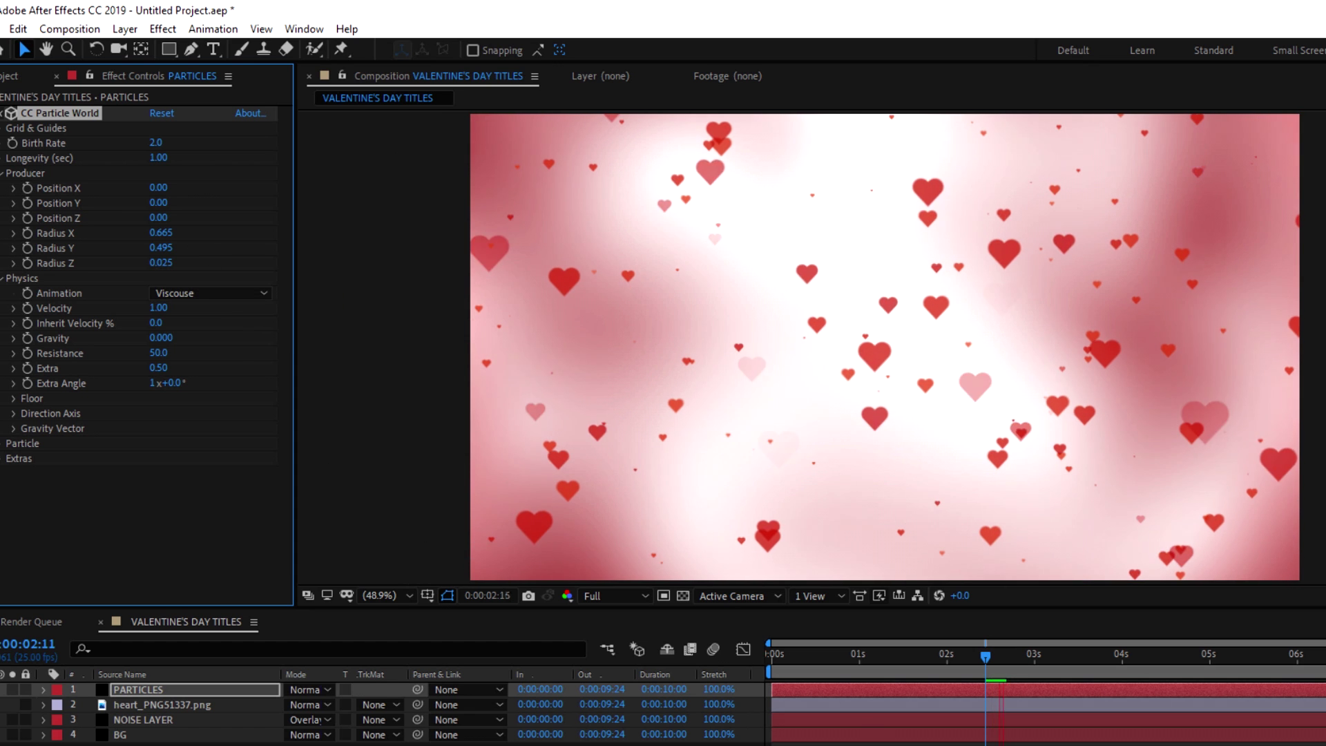
key(space)
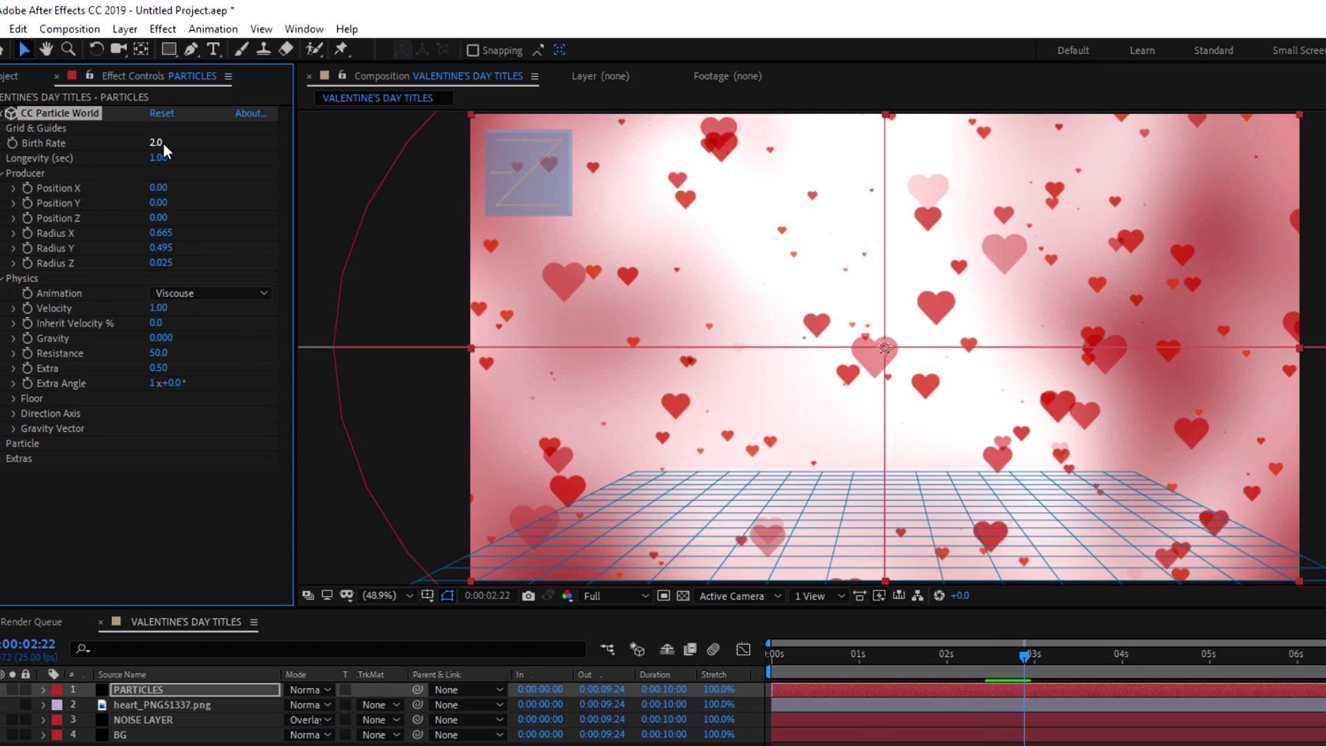
Try a Birth Rate of 0.4 and preview the result.
click(162, 142)
text(0.4)
key(Return)
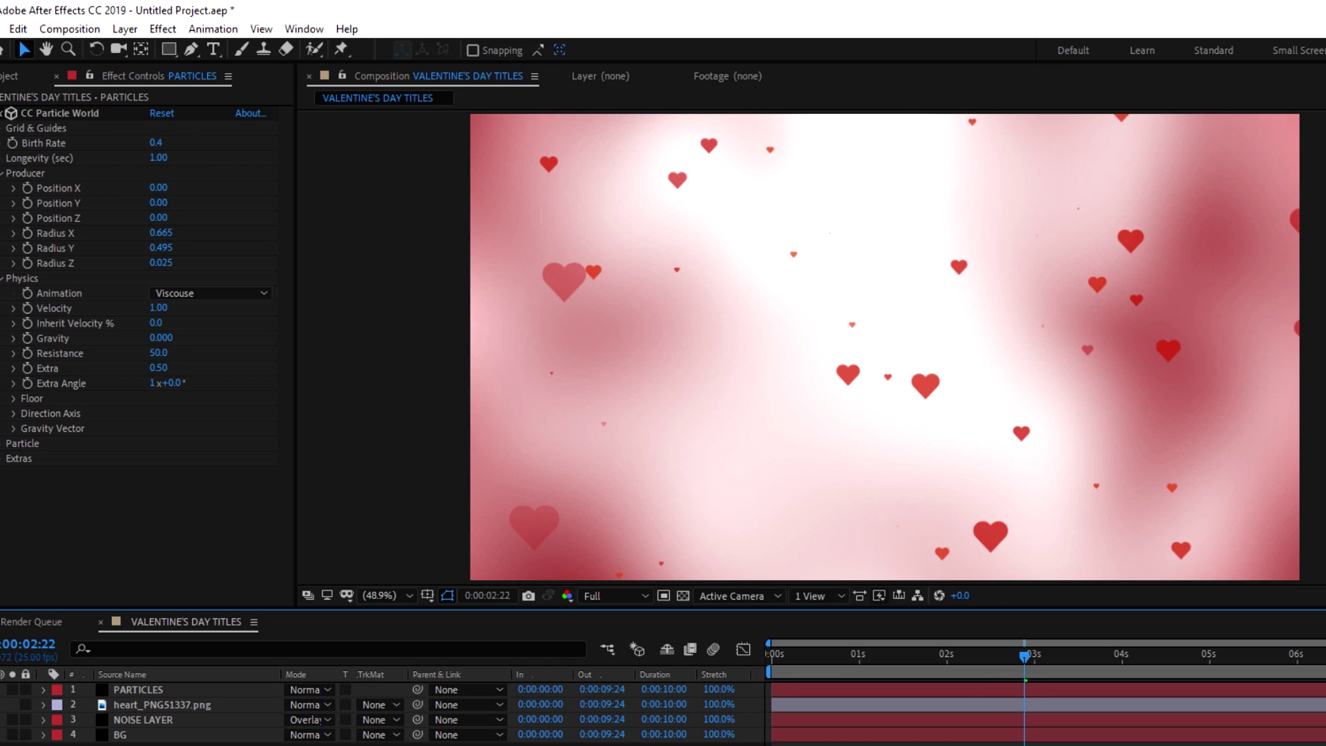
key(space)
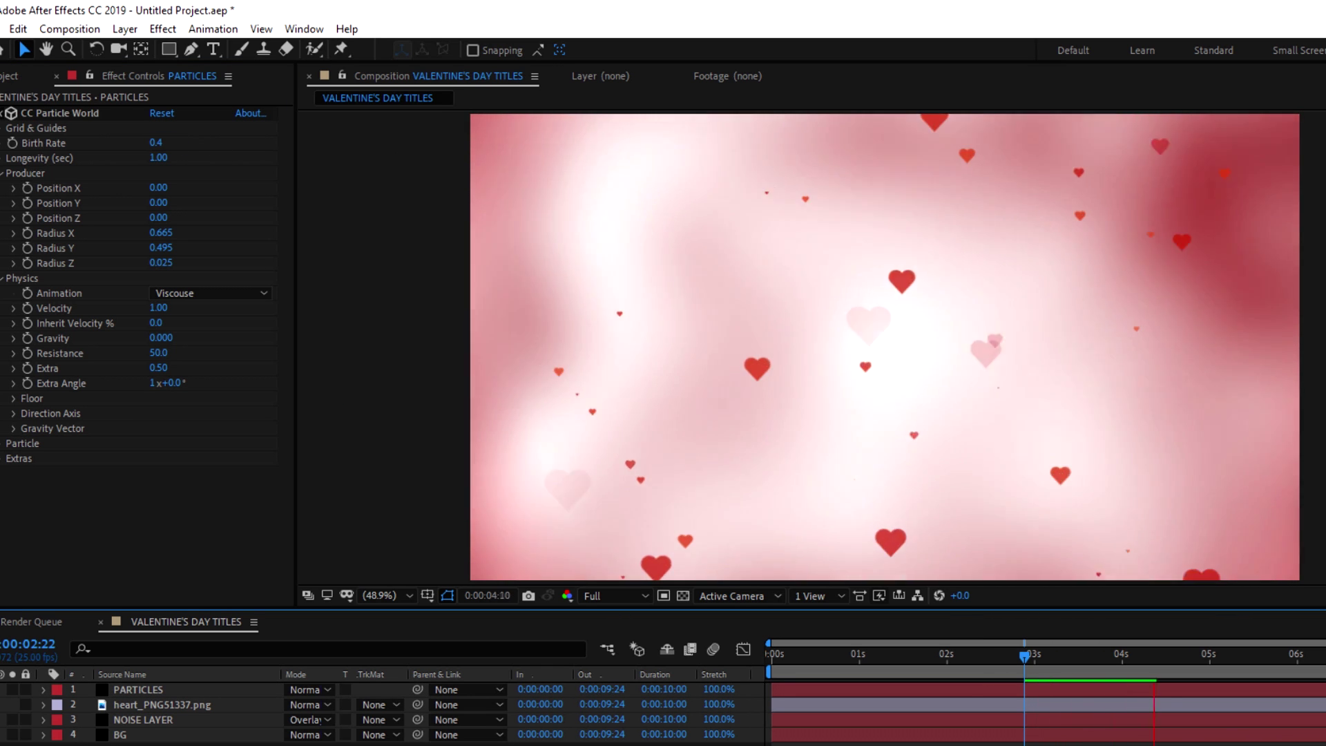
click(785, 656)
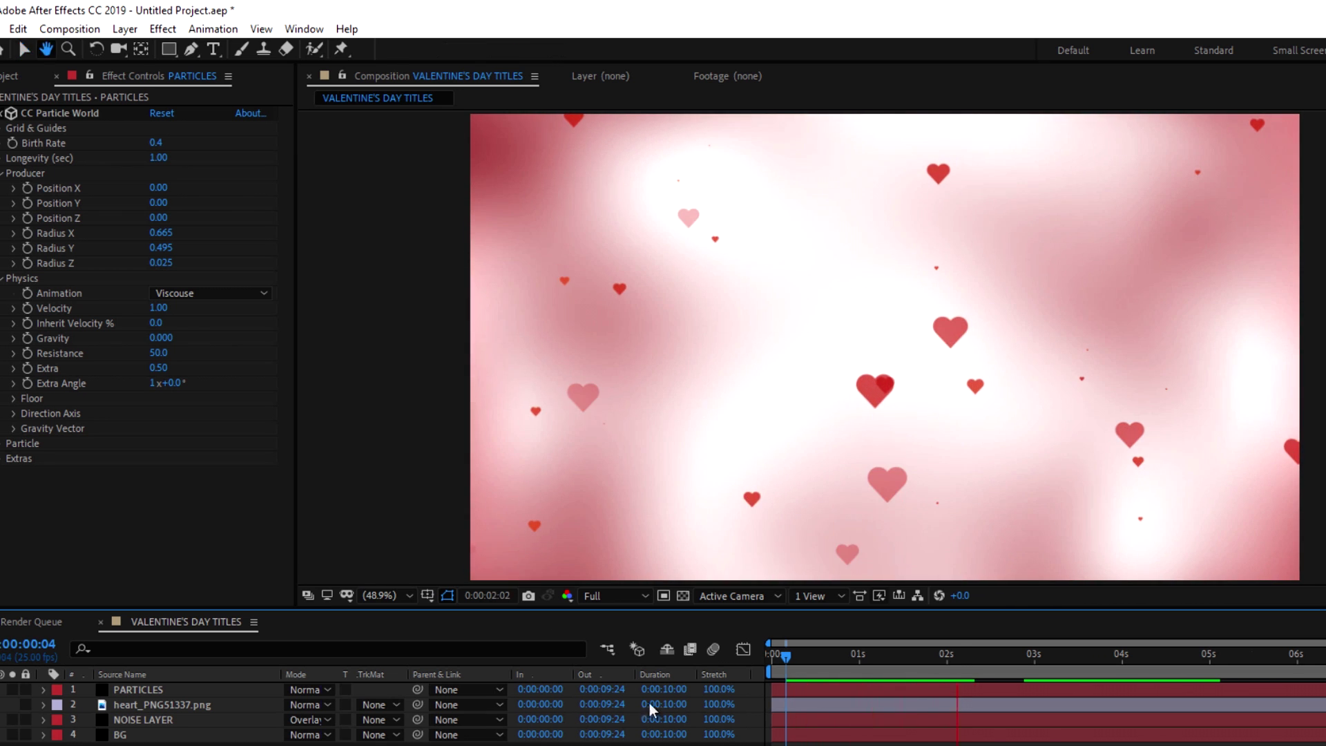
key(space)
Lower the Birth Rate to 0.2 and preview the sparser hearts.
click(157, 142)
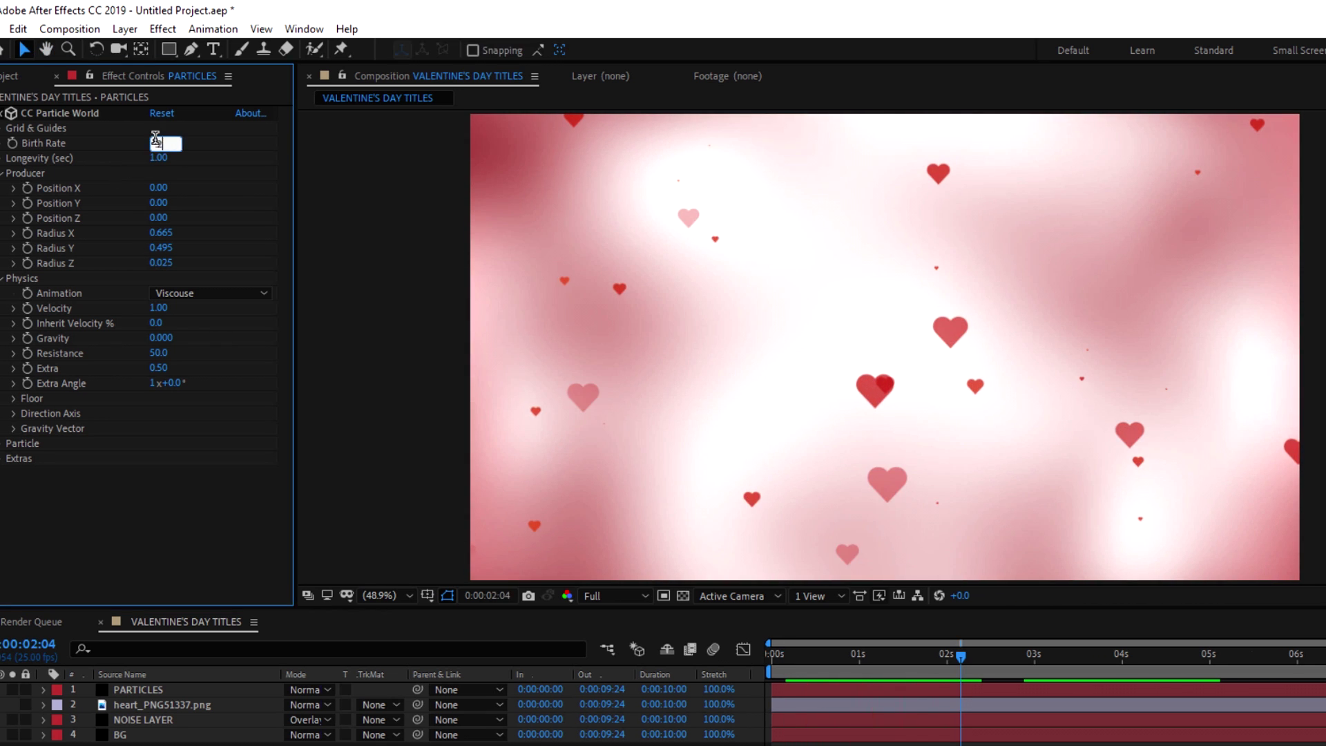
text(.2)
key(Return)
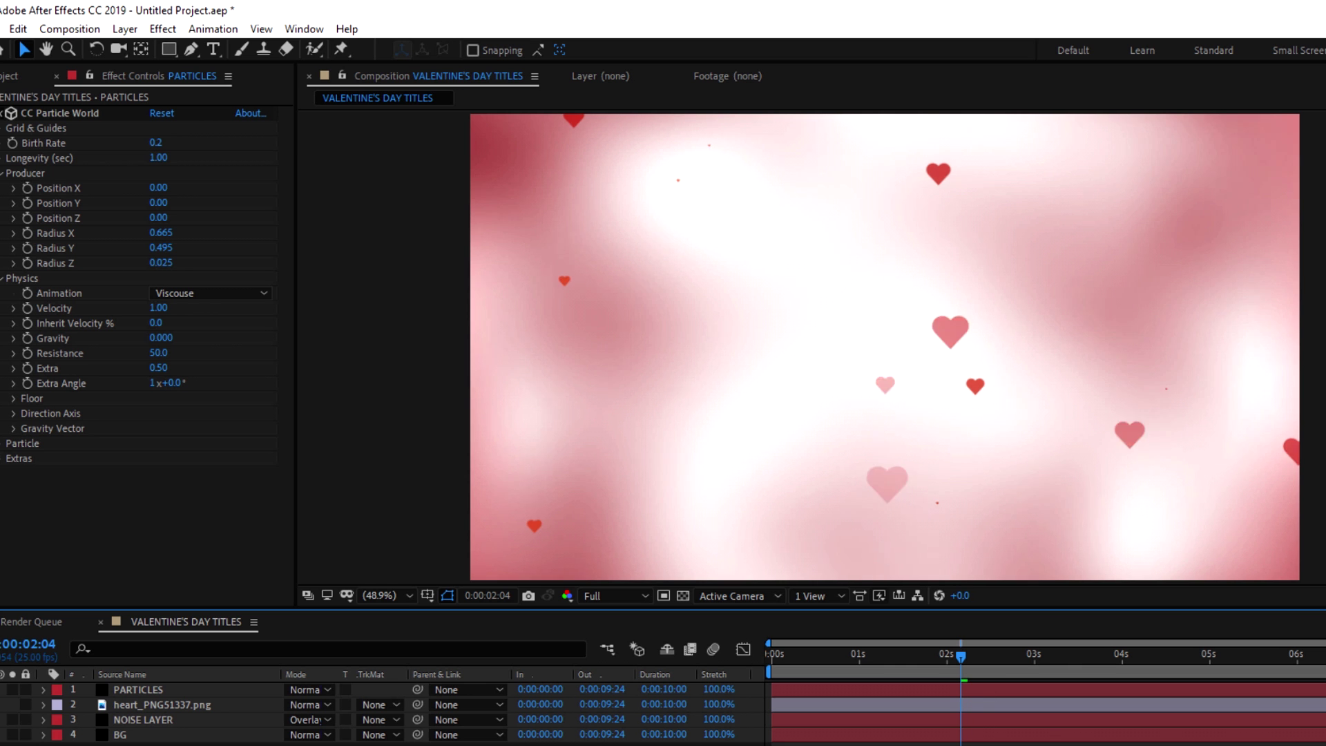
key(space)
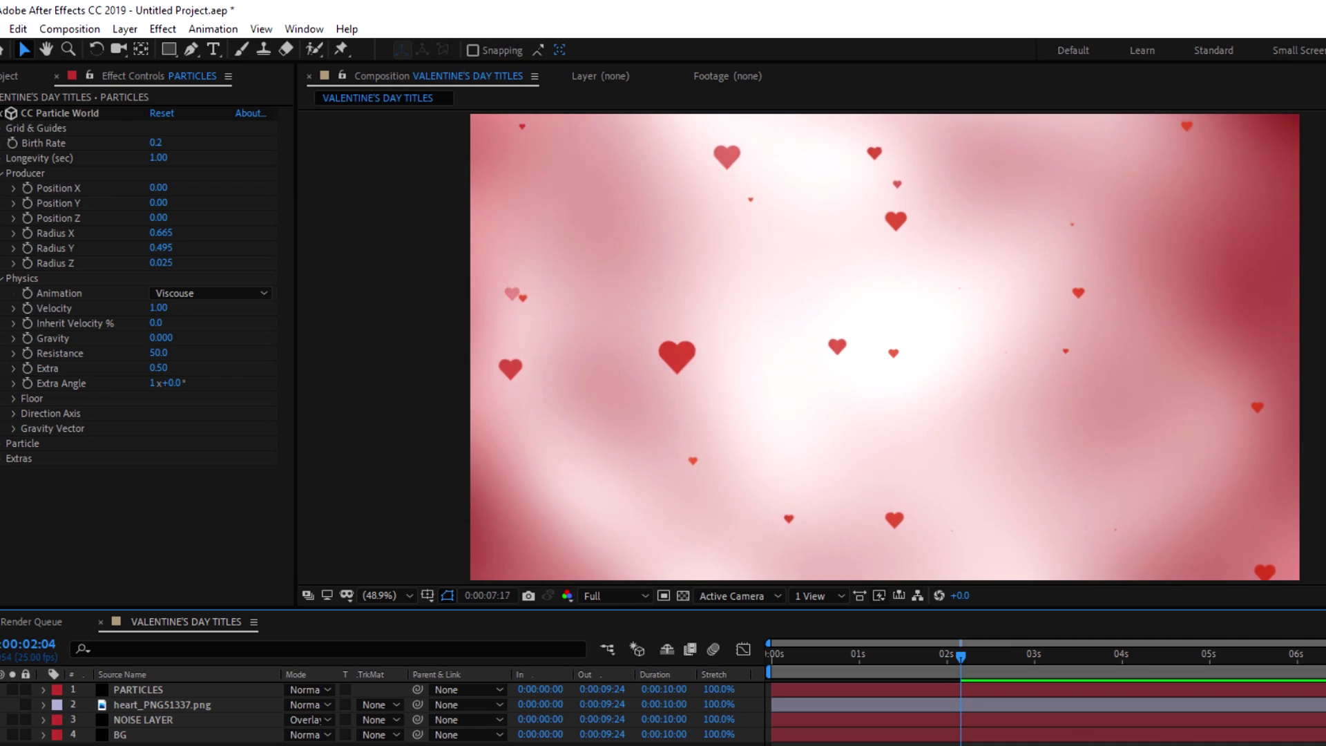
key(space)
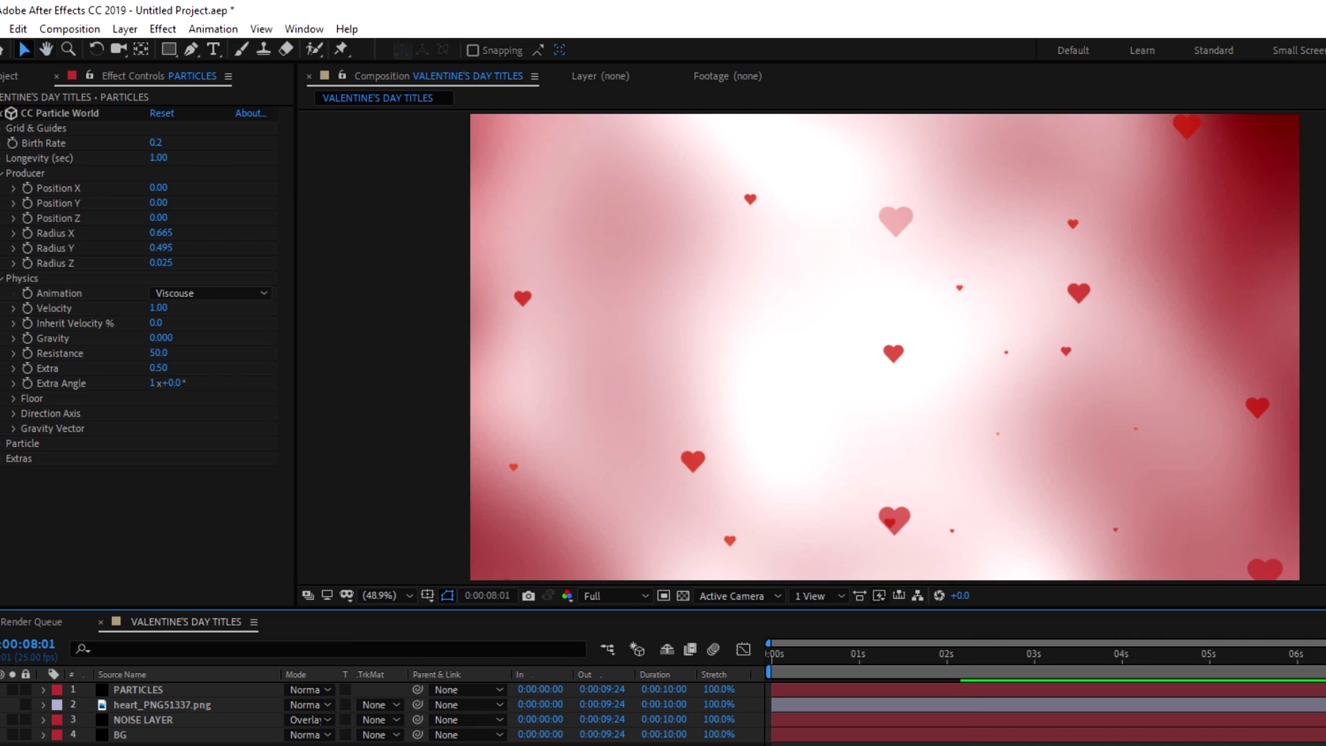
Duplicate the PARTICLES layer.
click(125, 691)
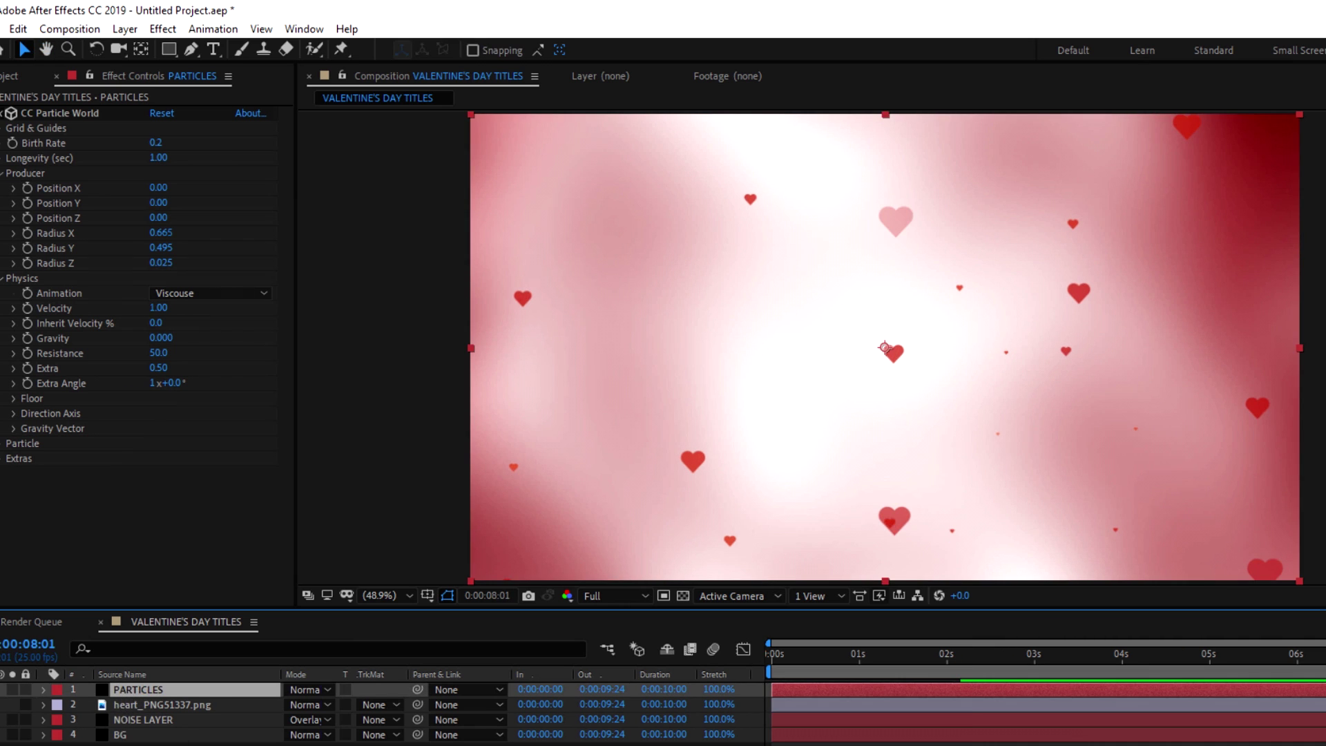
key(ctrl+d)
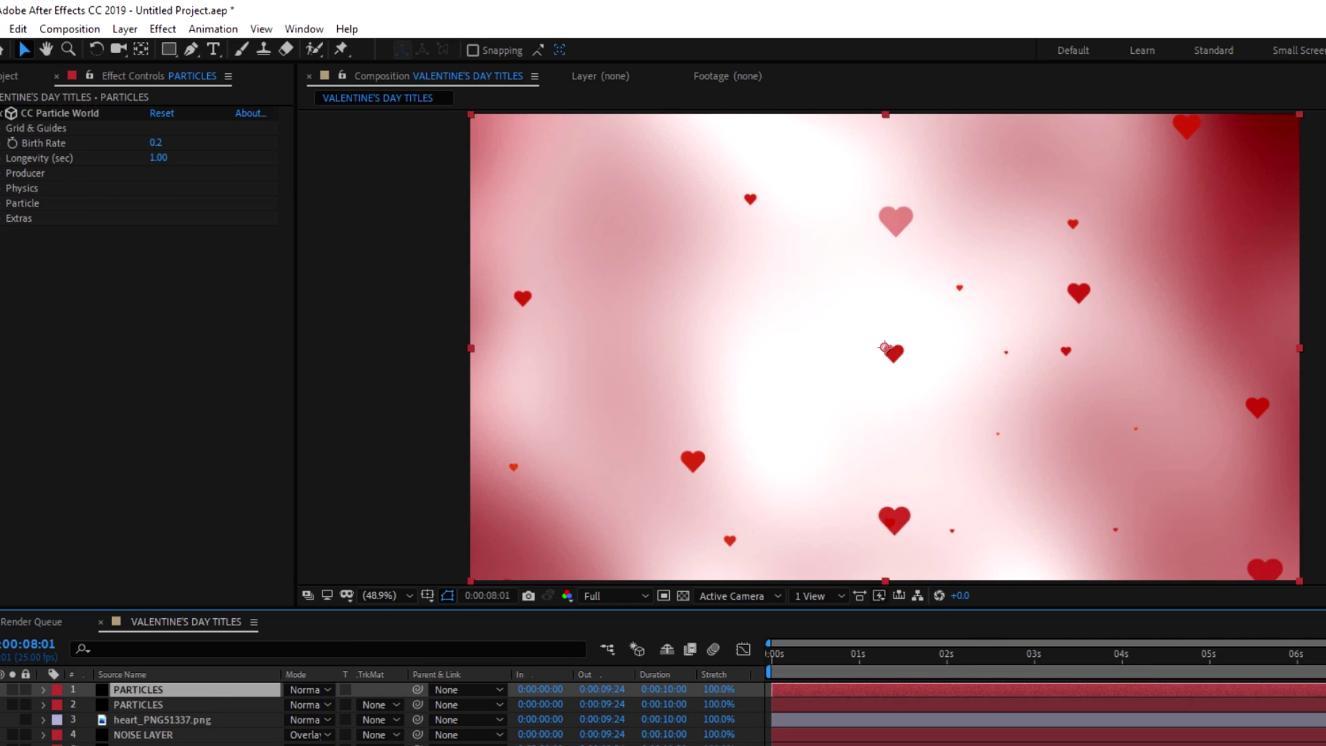
right_click(131, 687)
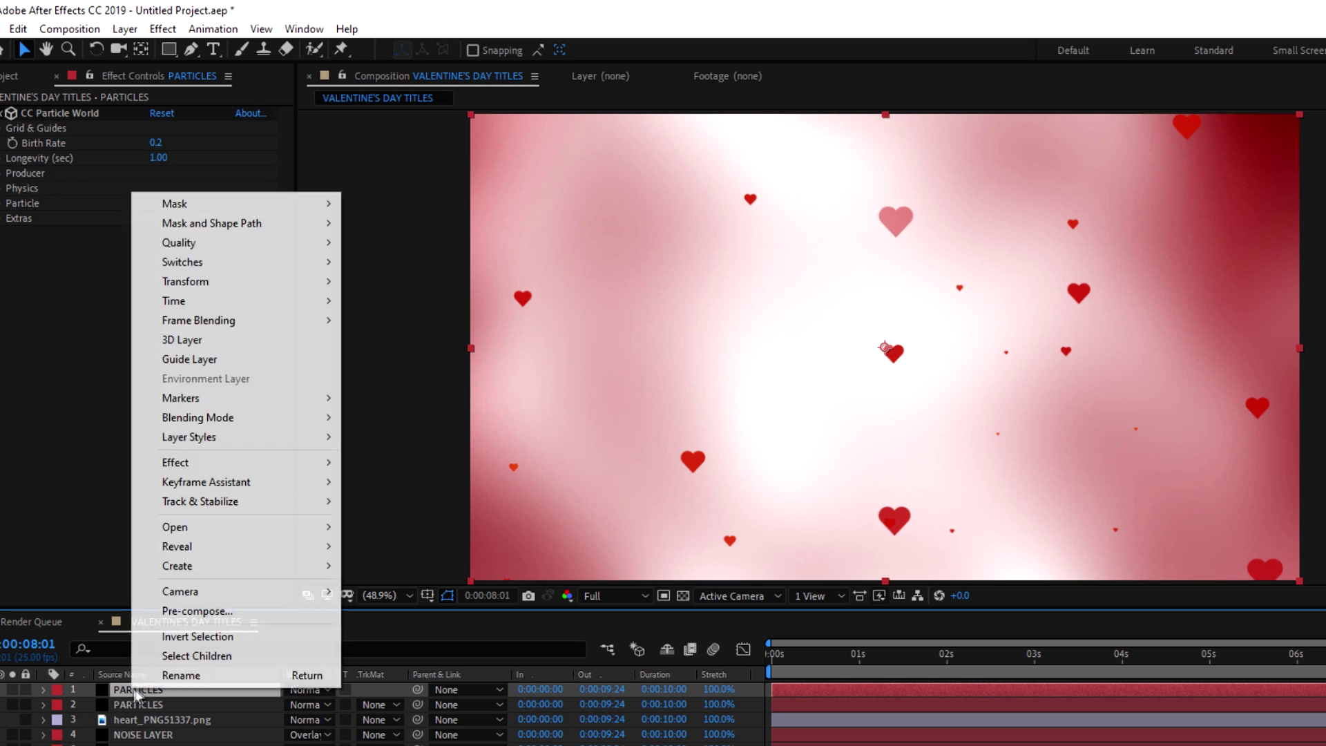
click(200, 677)
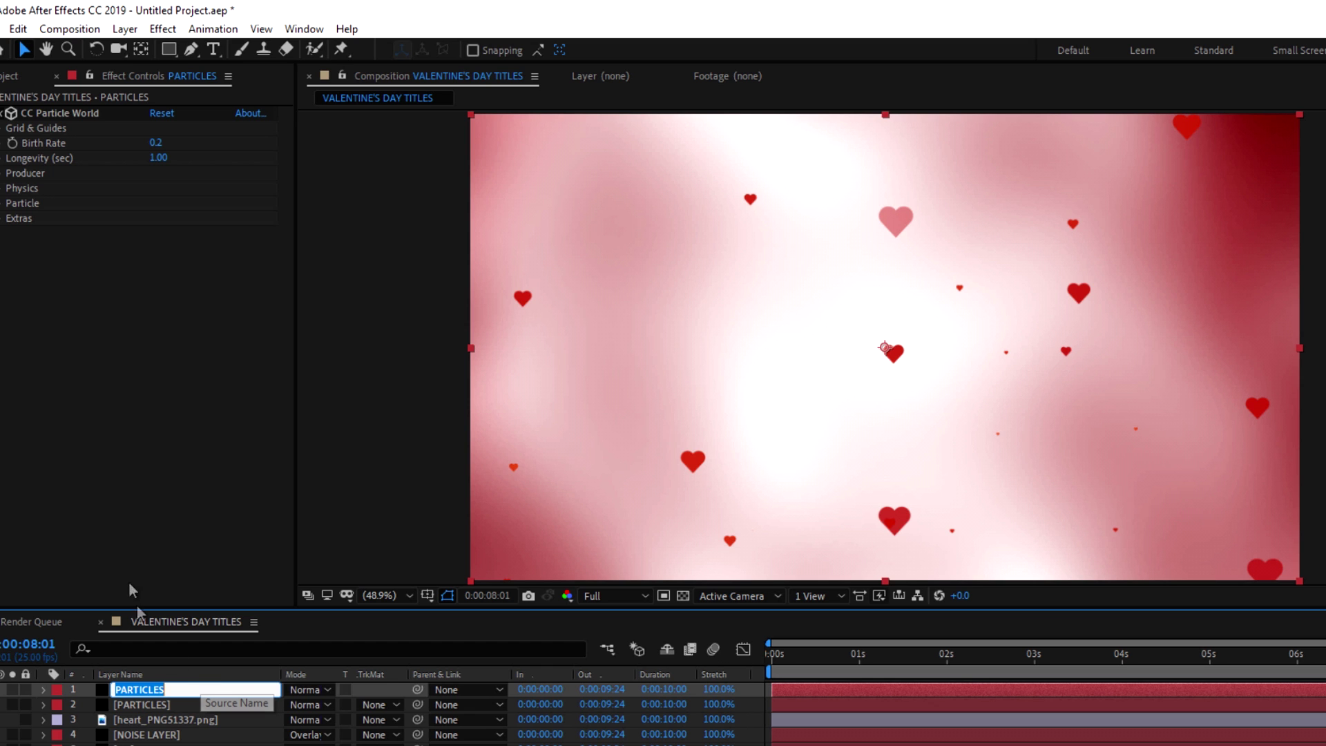
click(174, 699)
Rename the copy PARTICLES SHADOW and move it below [PARTICLES].
right_click(163, 689)
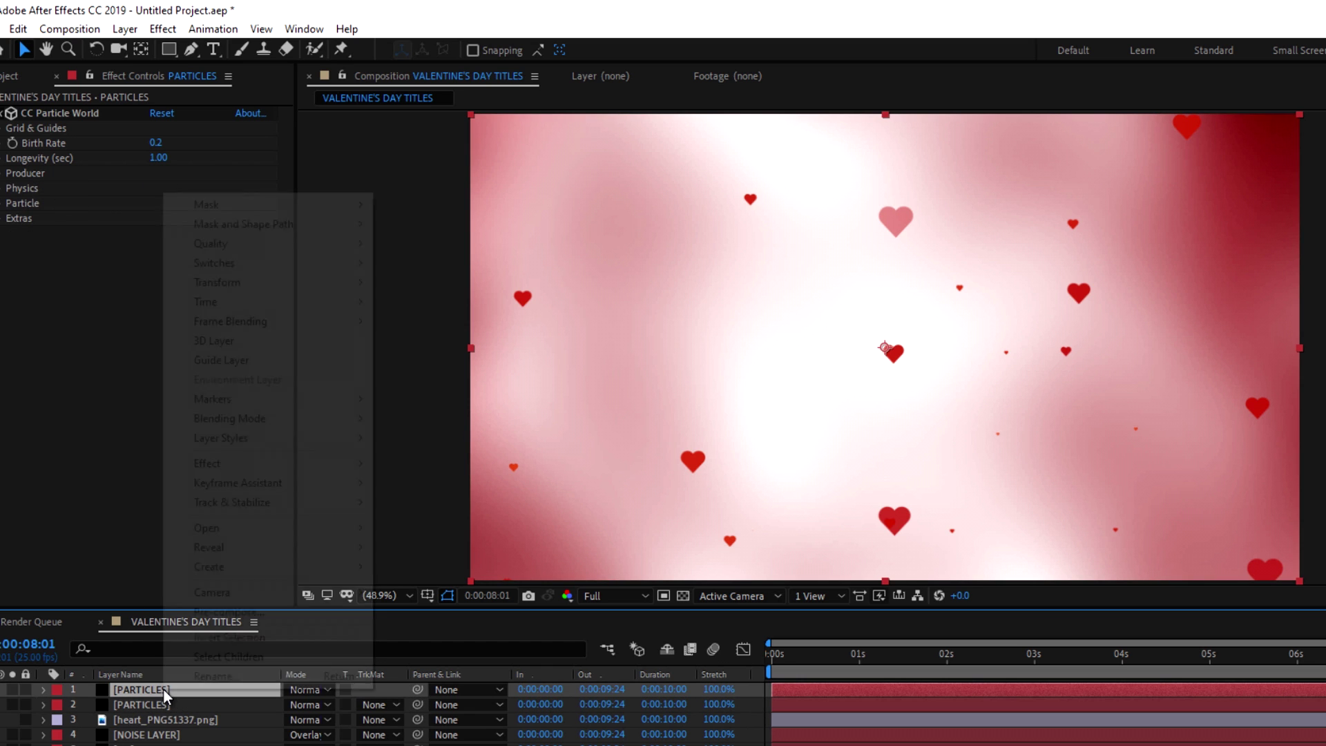
click(207, 675)
click(179, 687)
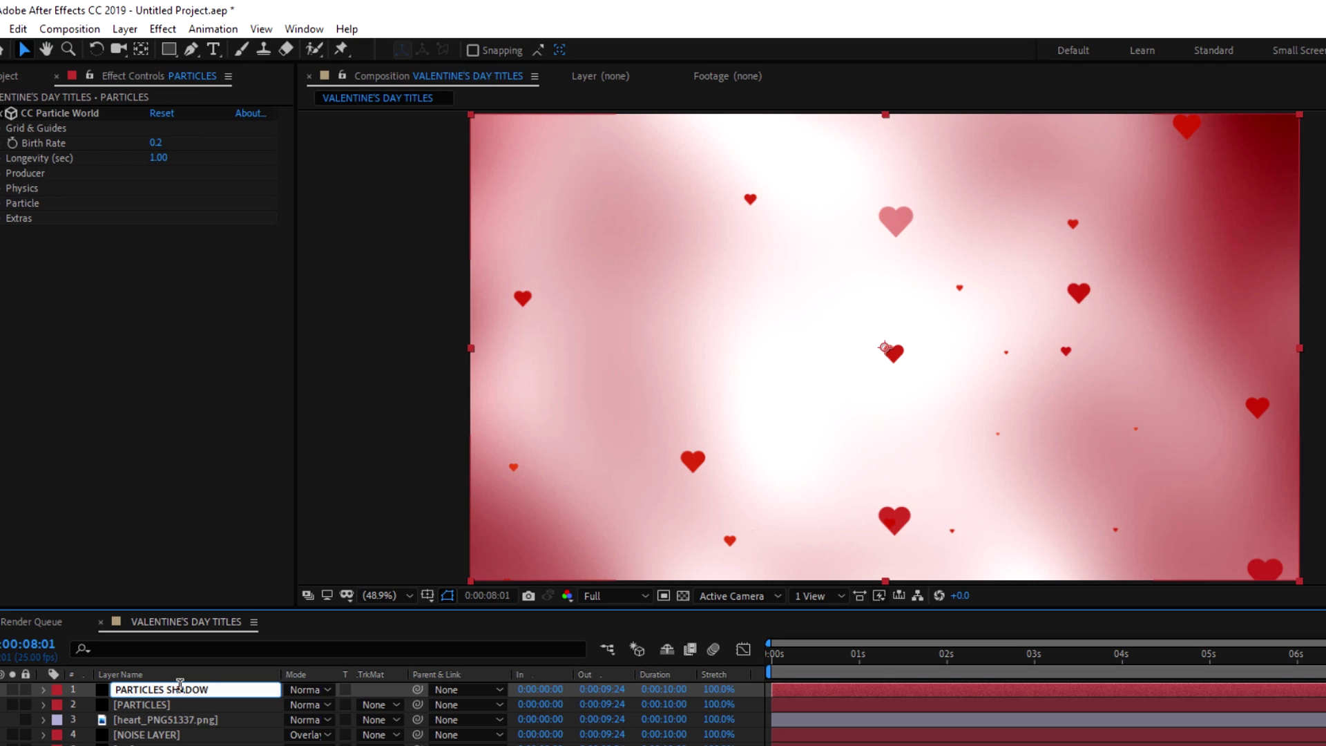
text(SHADOW)
key(Return)
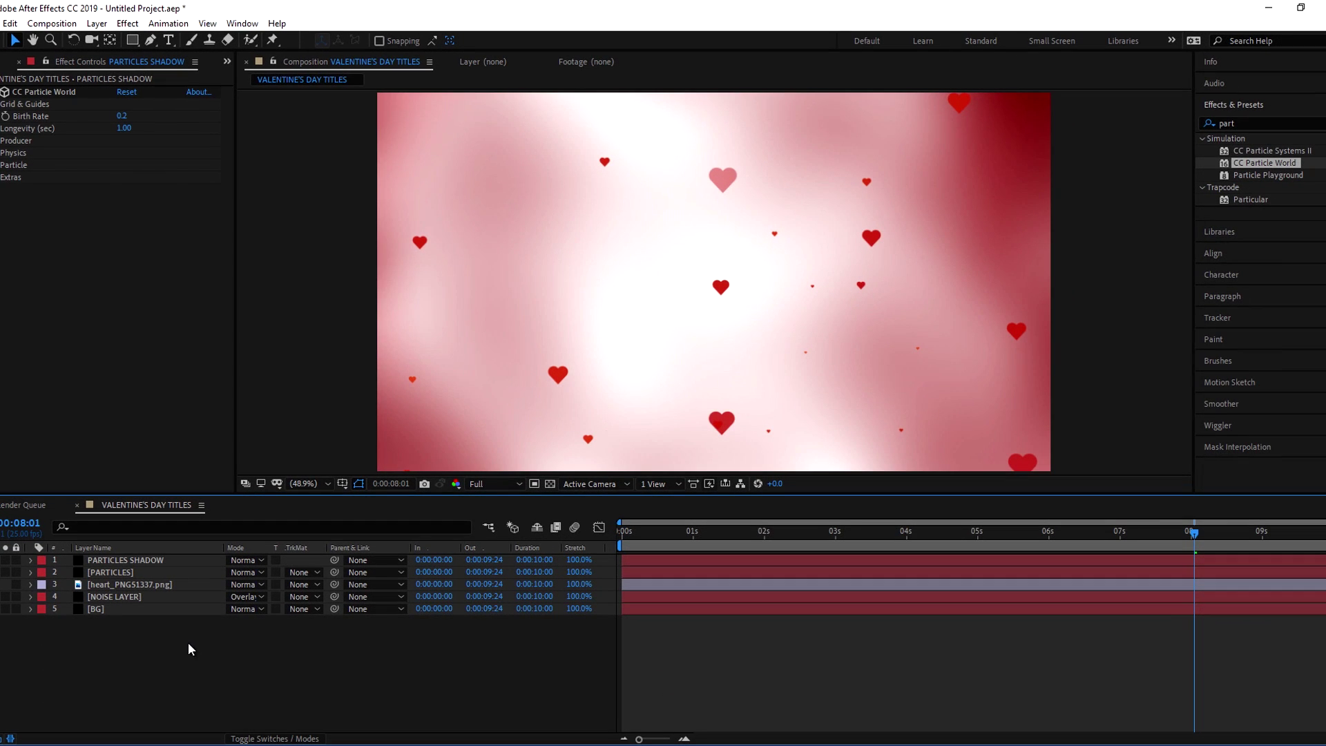
drag(111, 560, 108, 571)
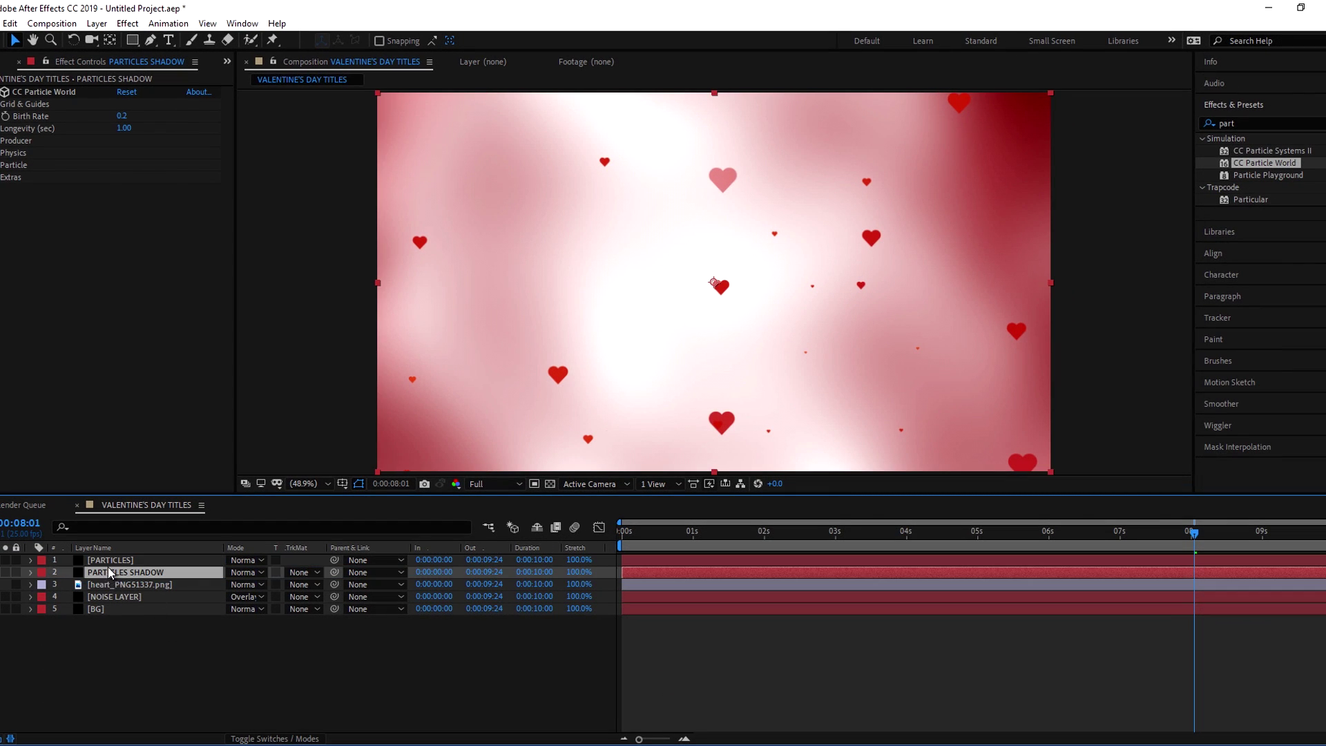
click(127, 23)
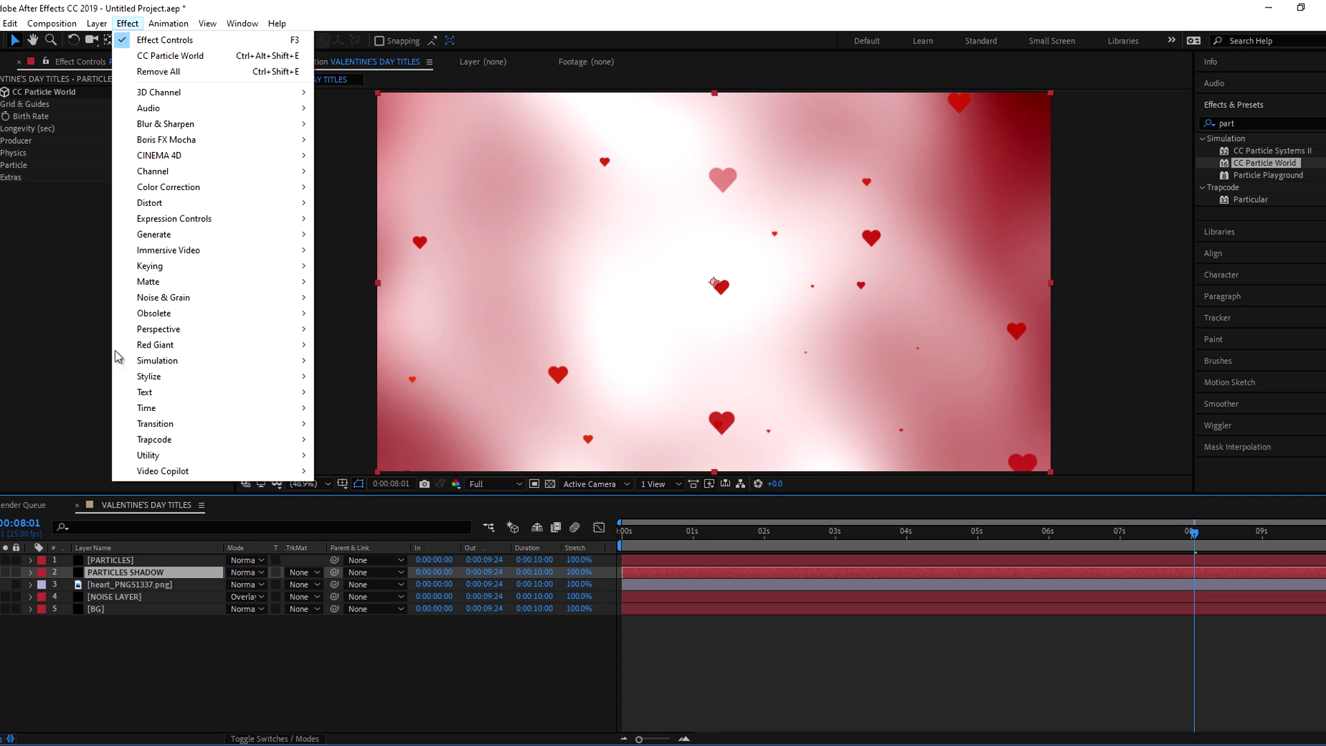
Add a Fill effect with black (000000) to the PARTICLES SHADOW layer.
mouse_move(171, 236)
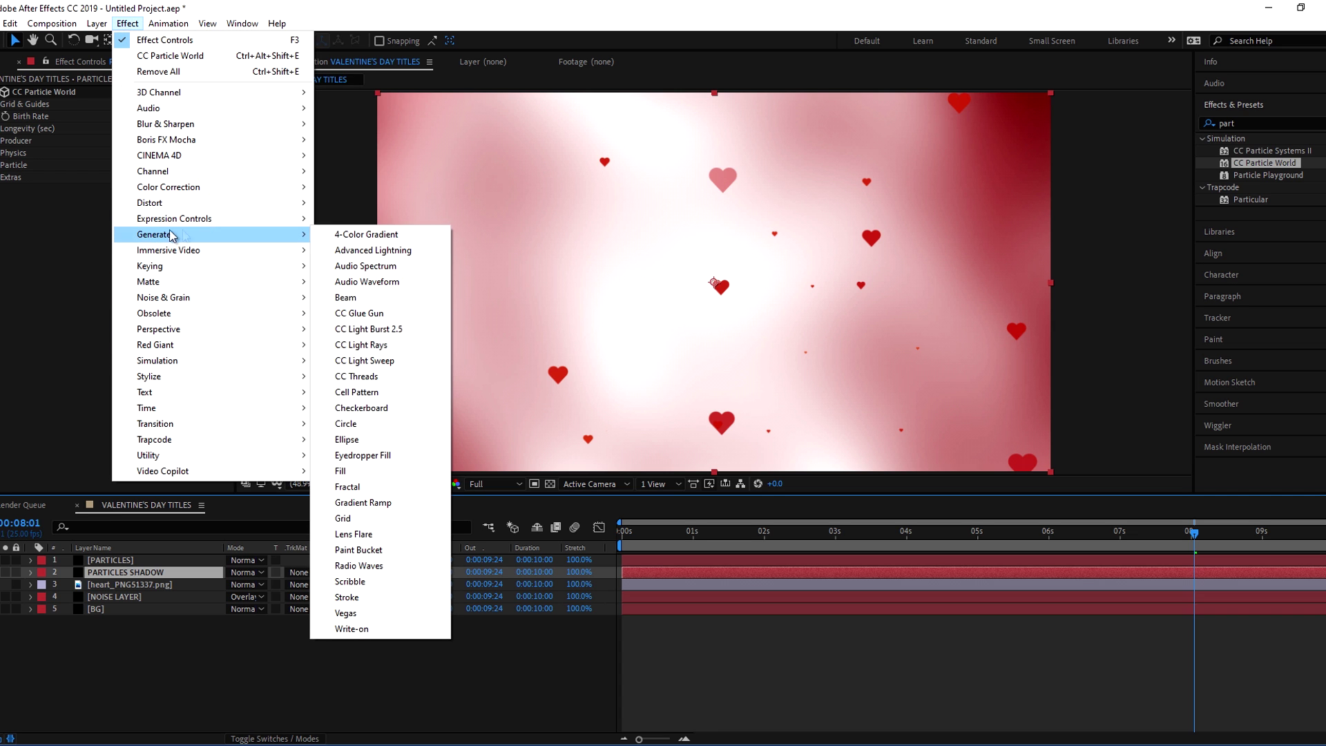
click(341, 470)
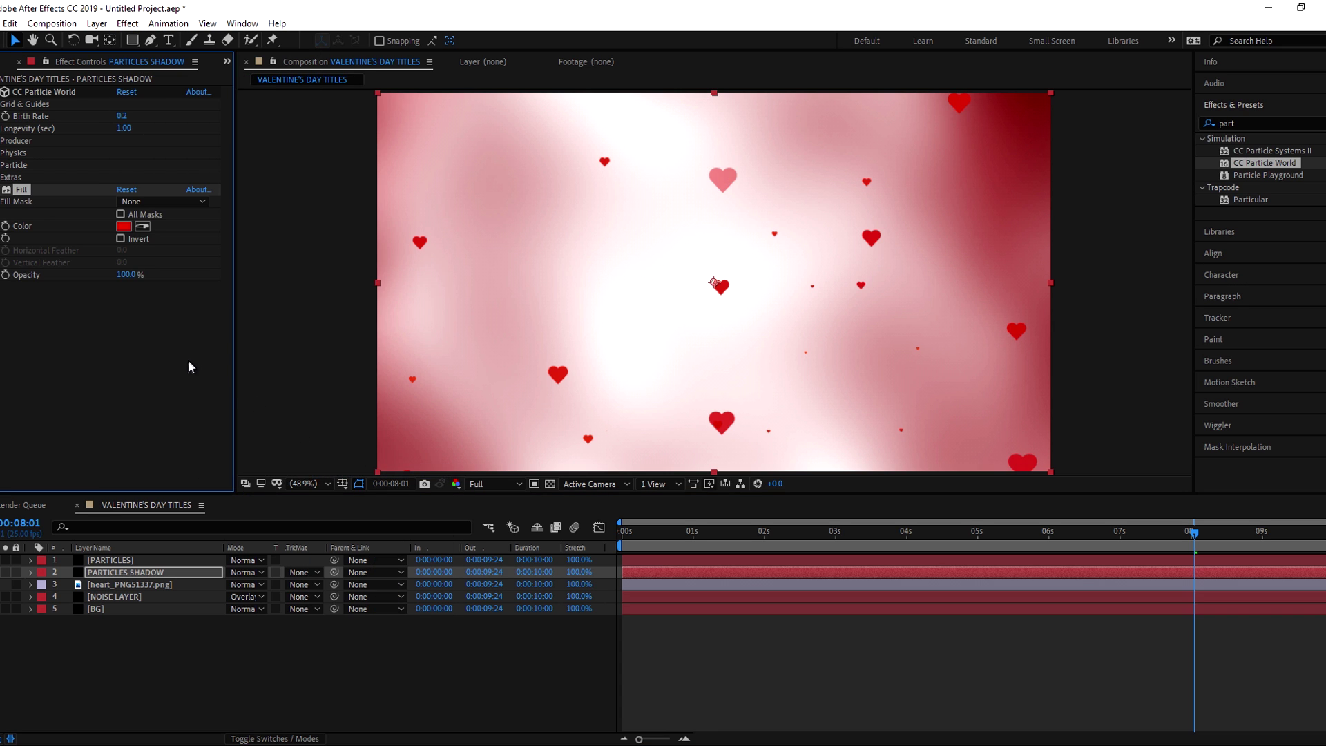
click(124, 225)
drag(89, 536, 66, 600)
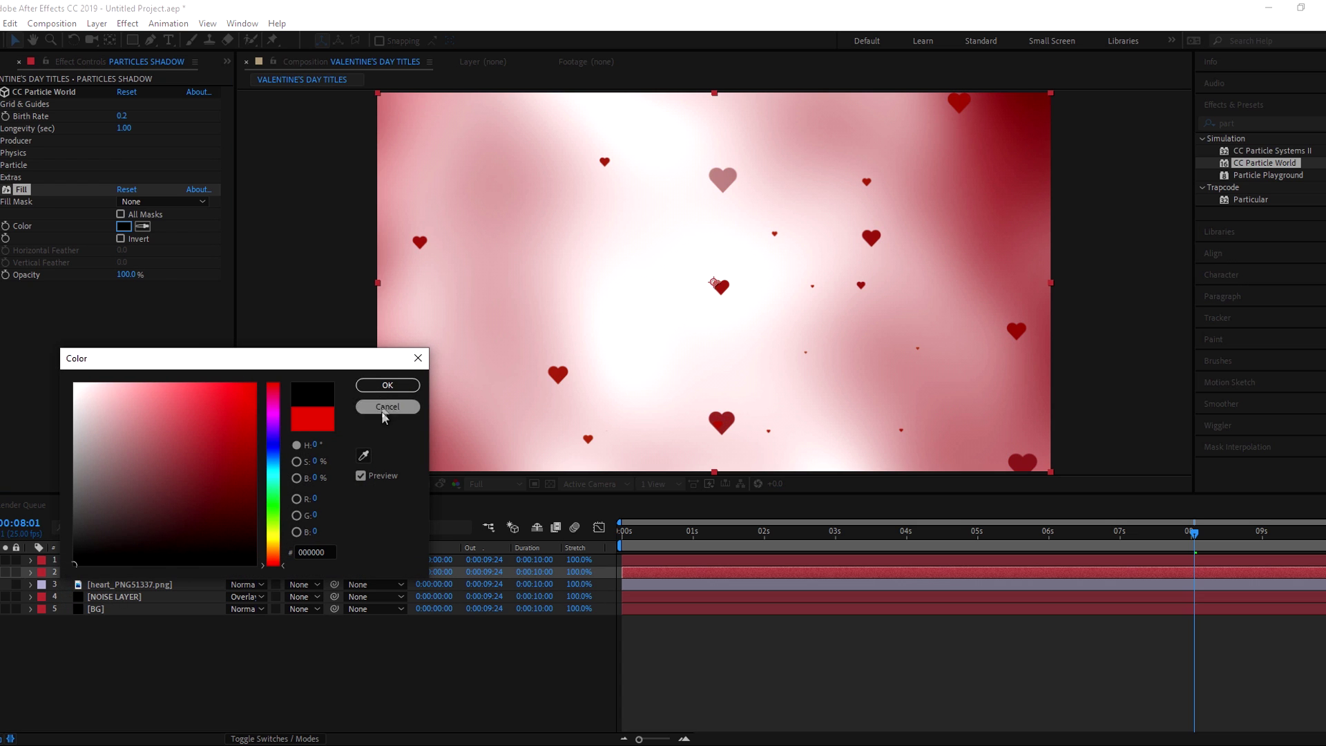
click(386, 387)
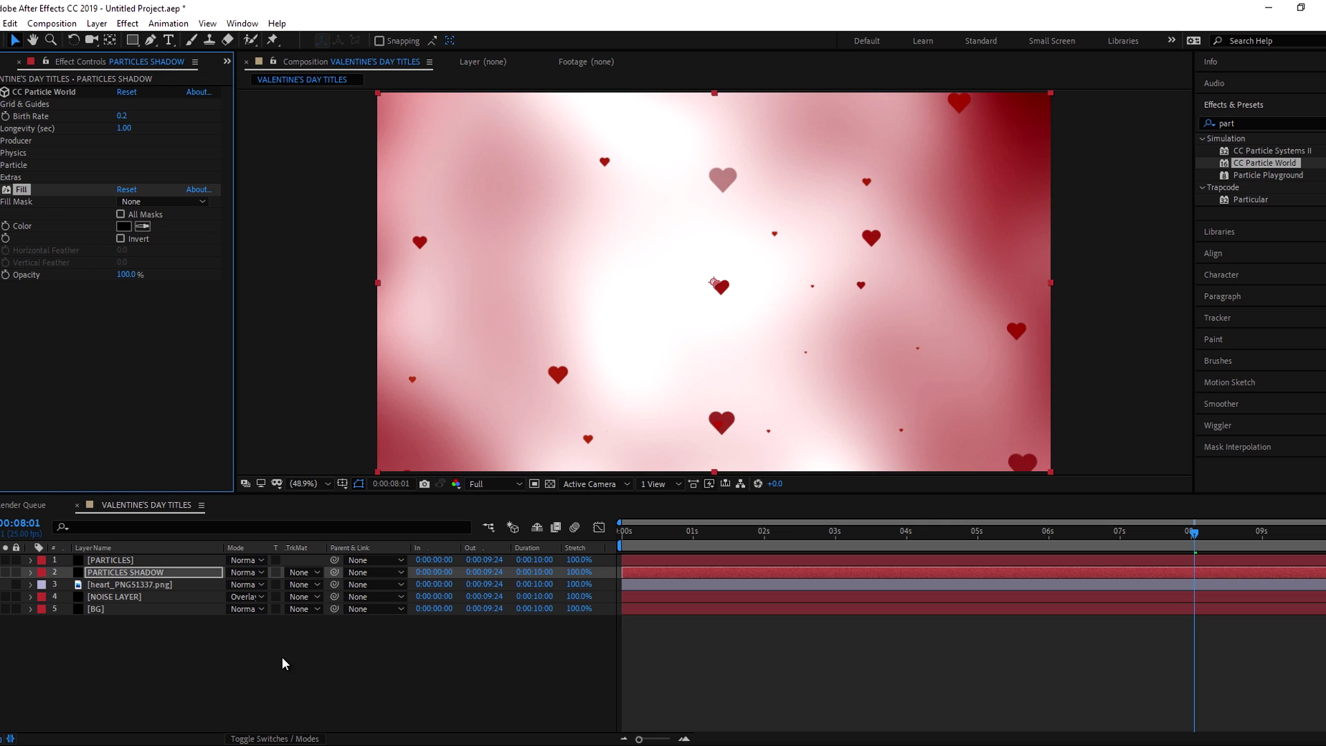
click(264, 647)
click(143, 573)
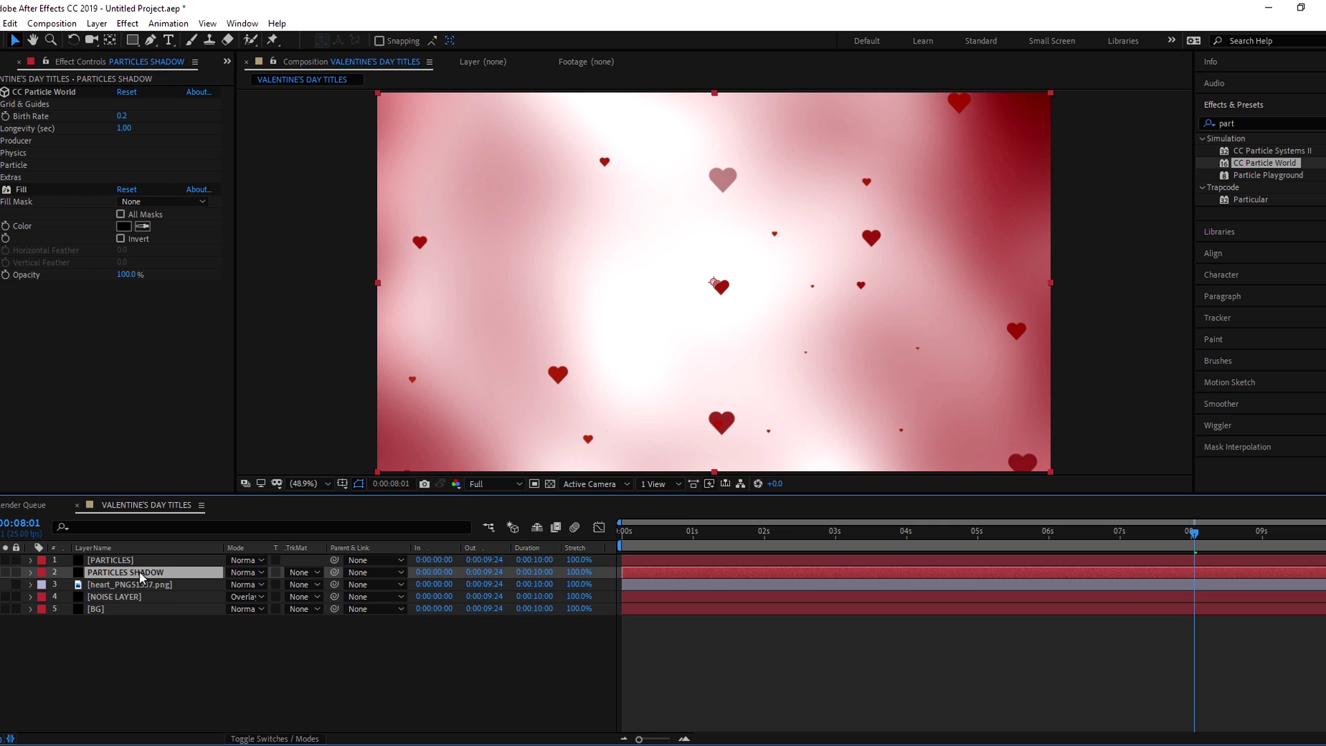
click(1202, 125)
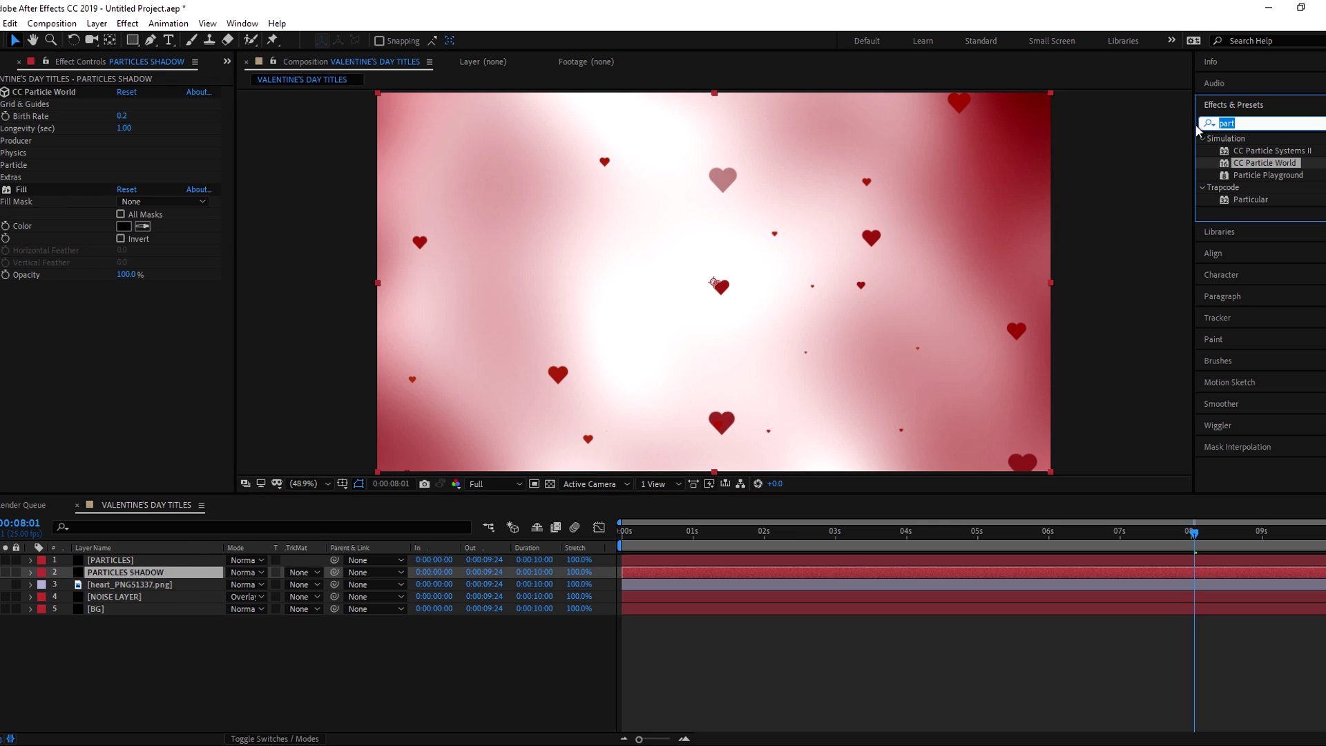
Apply CC Radial Fast Blur with Zoom set to Brightest, placing Fill below it.
text(radia)
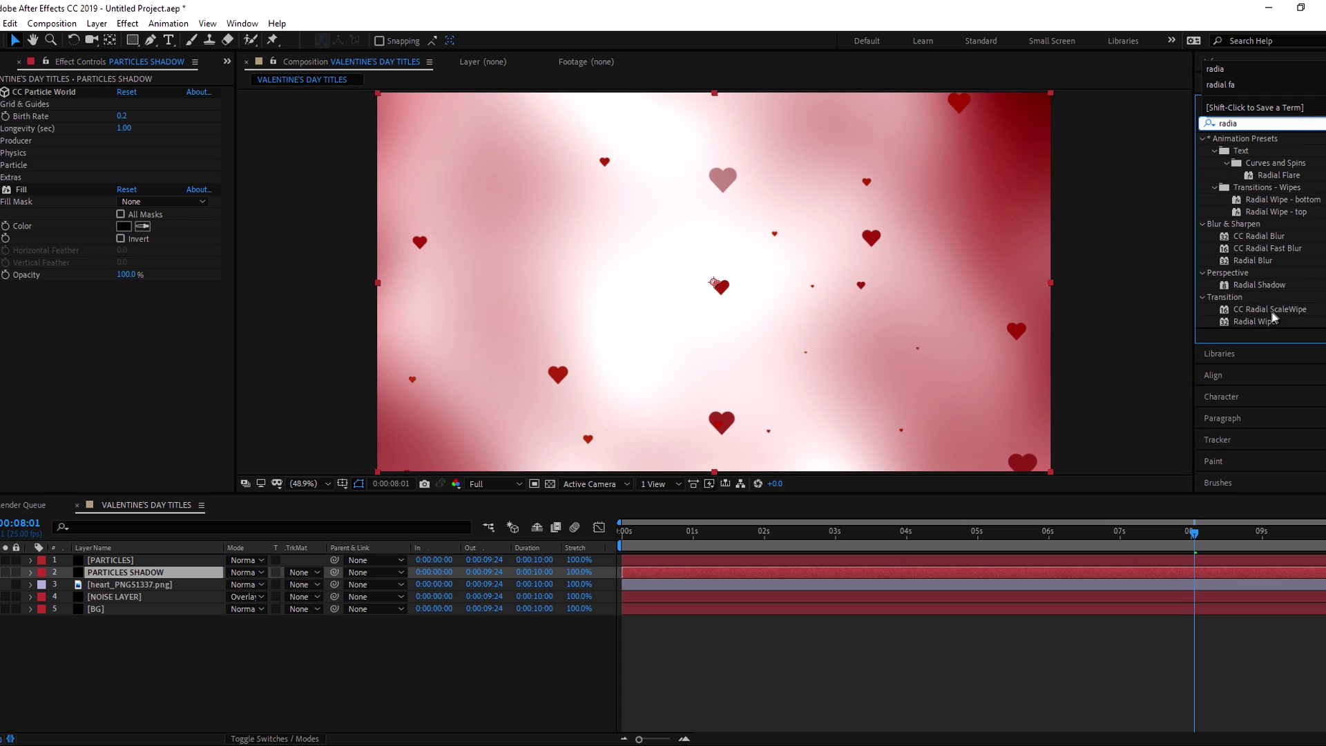
drag(1266, 248, 123, 572)
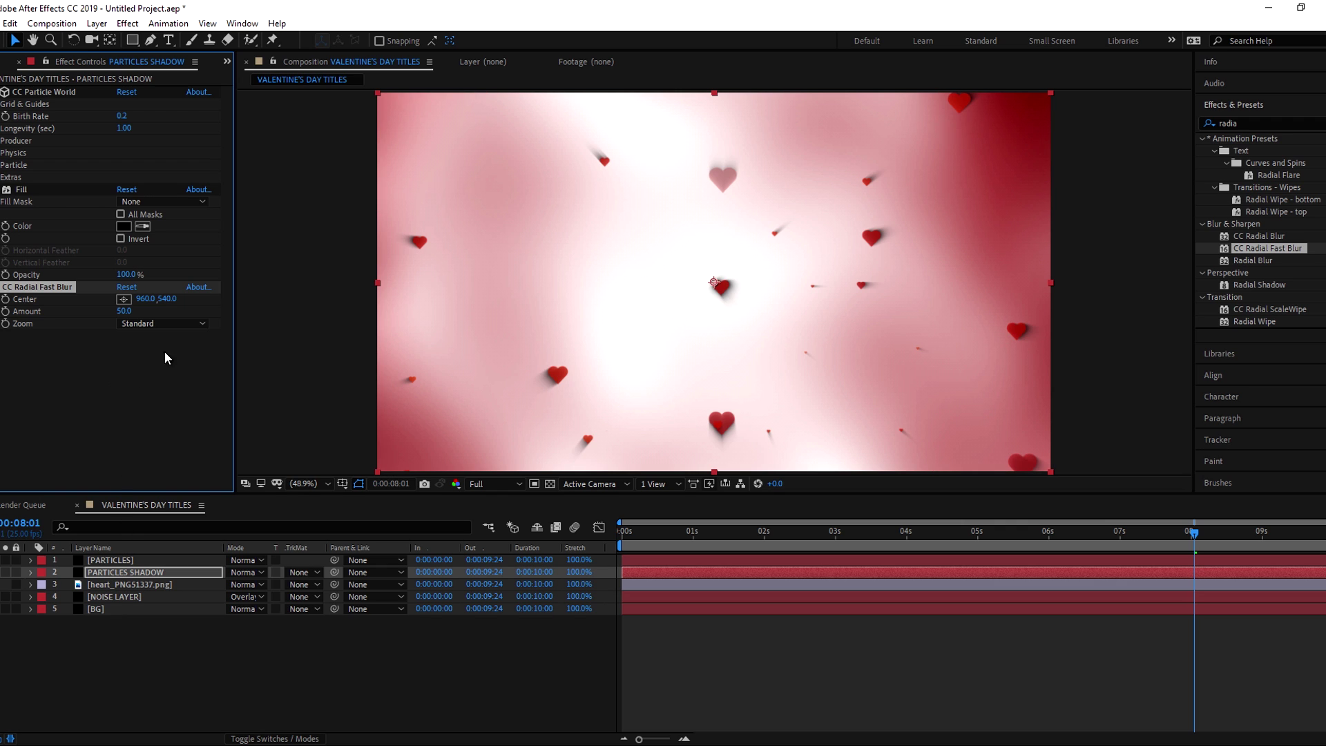
click(167, 325)
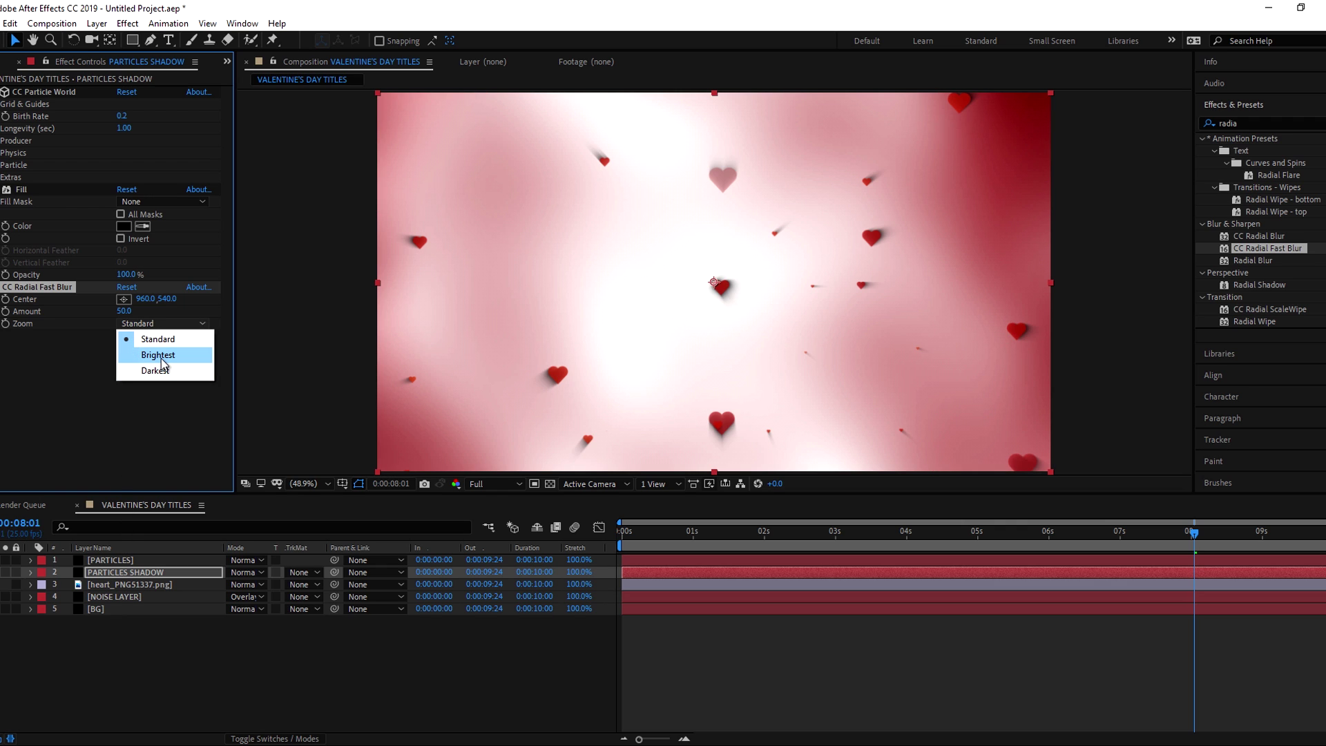
click(161, 357)
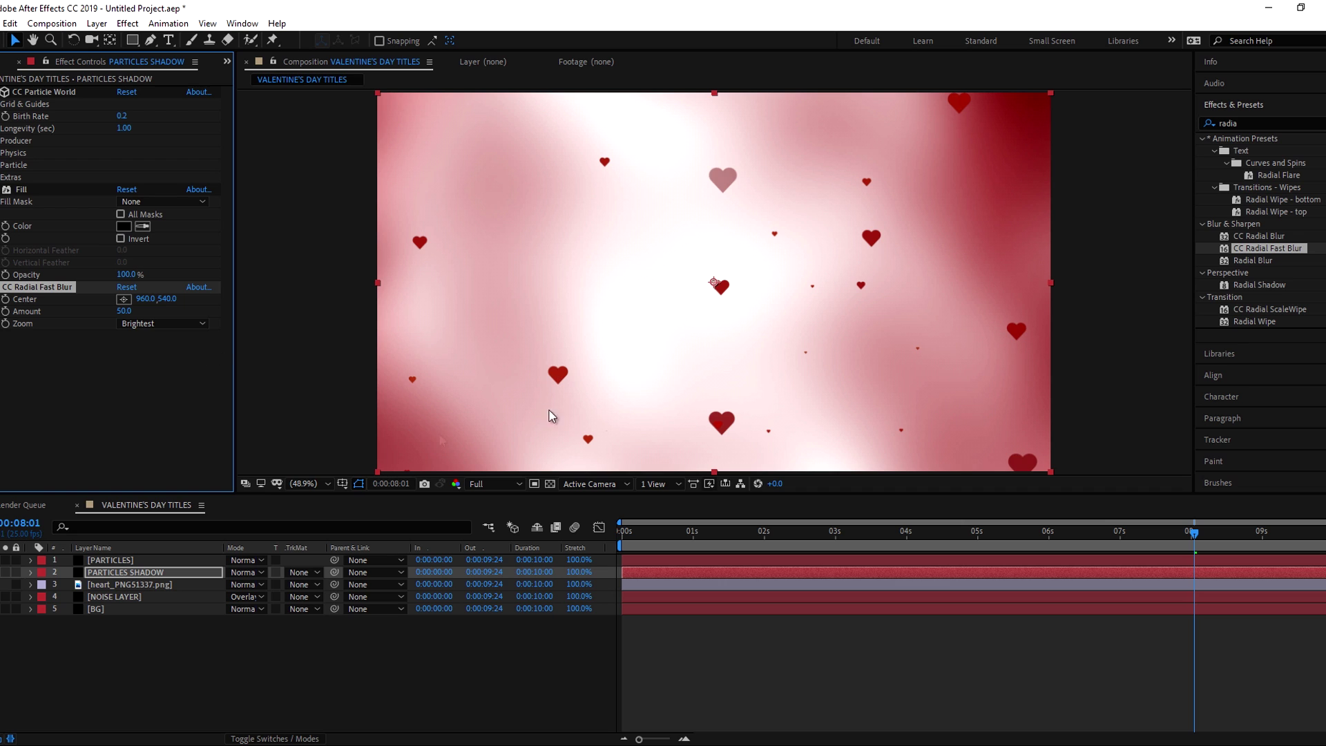
mouse_move(21, 195)
mouse_down()
mouse_move(53, 208)
mouse_move(56, 354)
mouse_up()
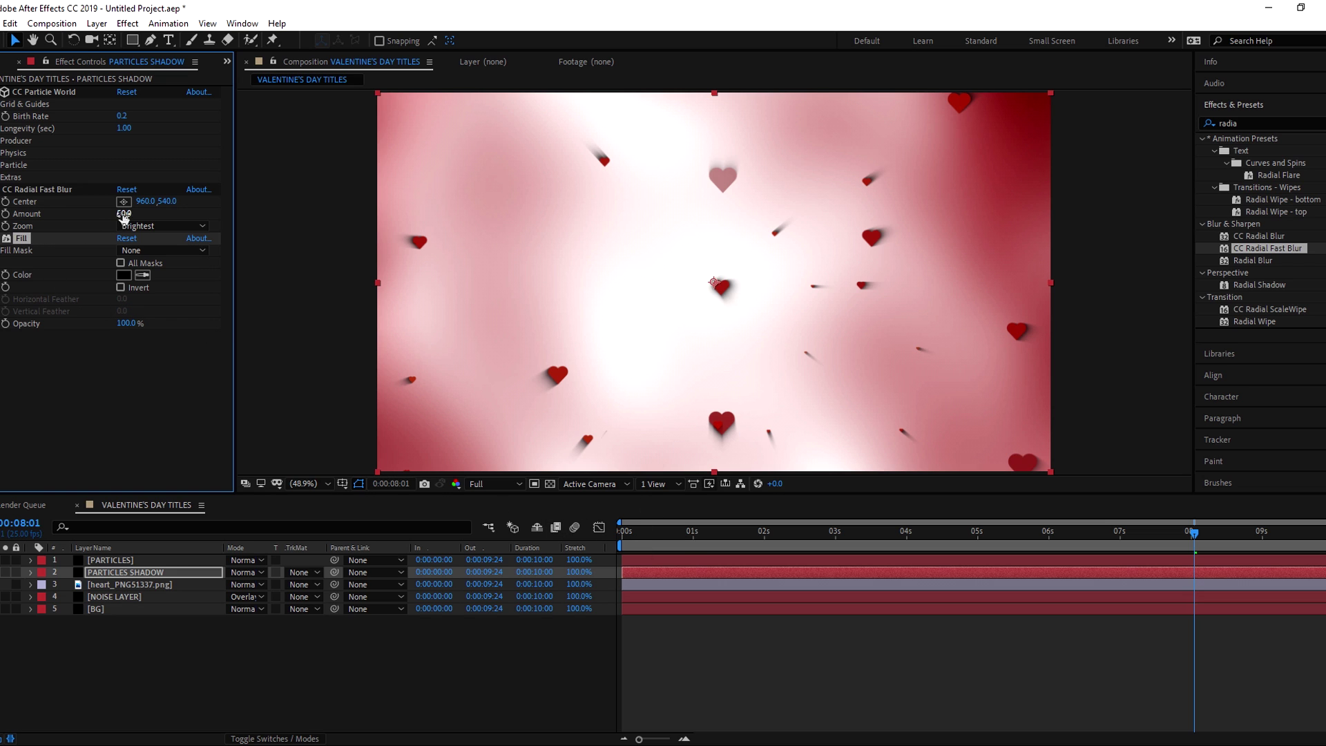
Raise the blur Amount to 92 and move its Center to -104,-283.
mouse_move(123, 215)
mouse_down()
mouse_move(151, 216)
mouse_move(139, 201)
mouse_up()
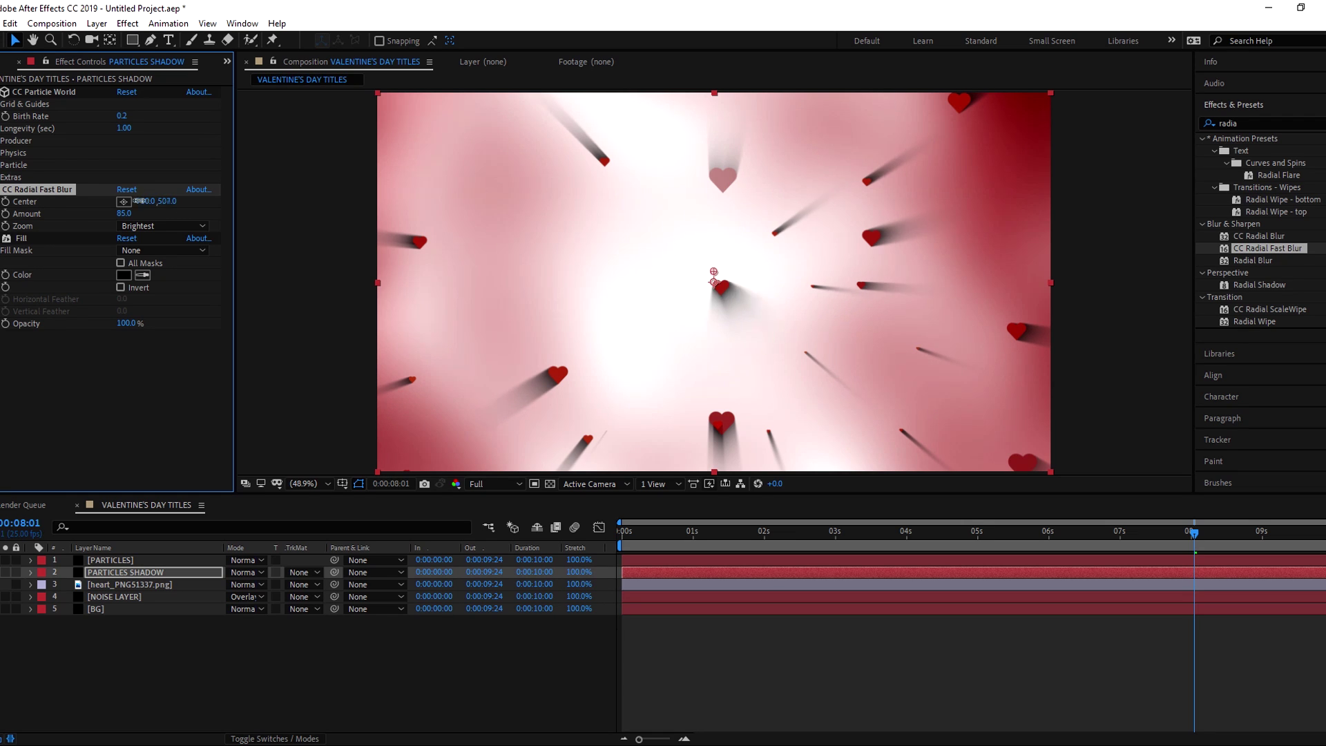
key(comma)
key(comma)
mouse_move(714, 276)
mouse_down()
mouse_move(533, 128)
mouse_move(457, 205)
mouse_move(497, 138)
mouse_move(662, 152)
mouse_move(474, 215)
mouse_up()
key(period)
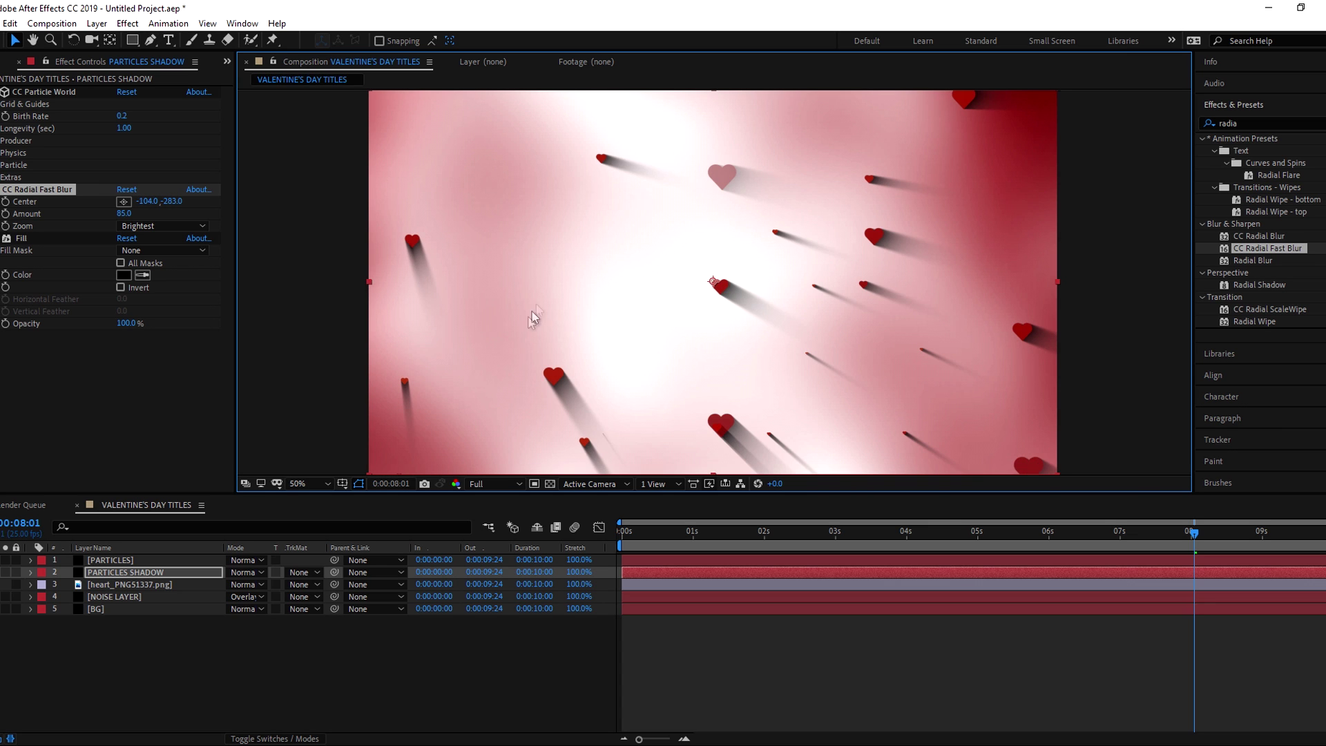
drag(123, 214, 124, 215)
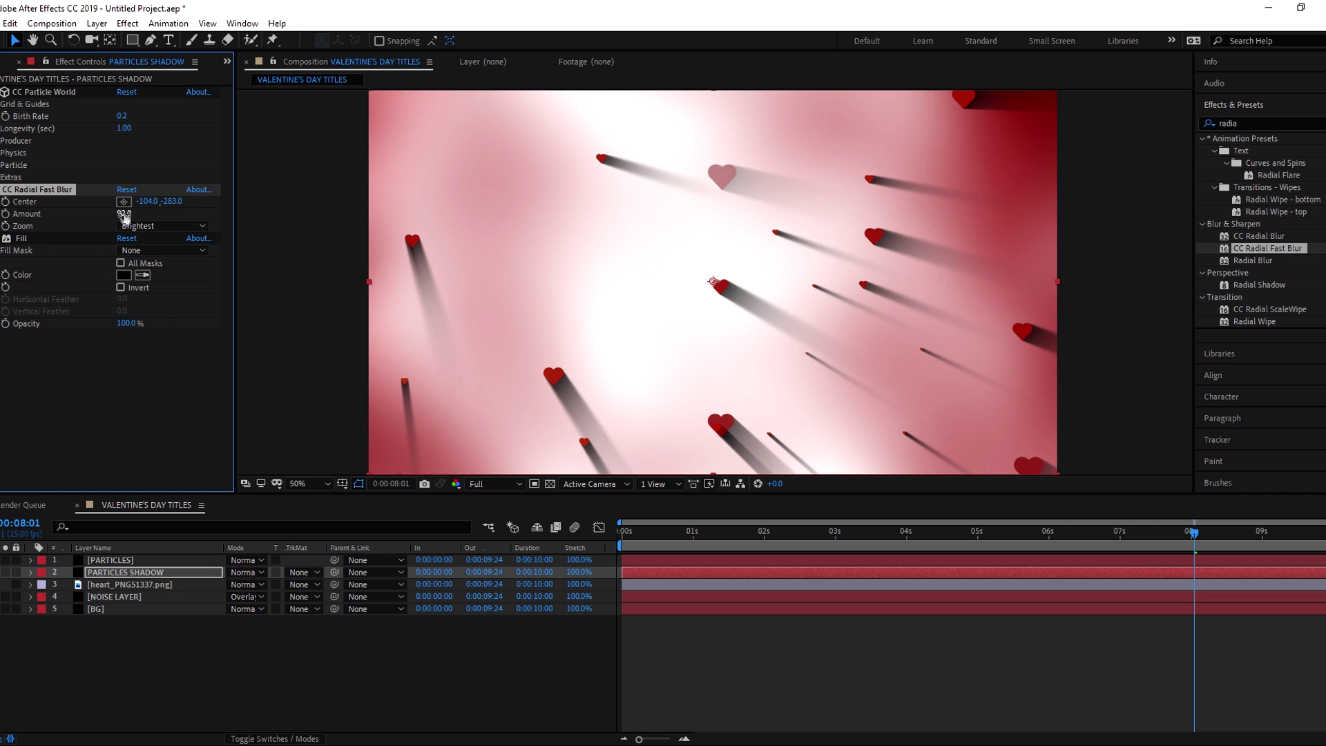
Lower the Fill opacity to 47% and preview the shadow streaks.
click(121, 373)
click(43, 241)
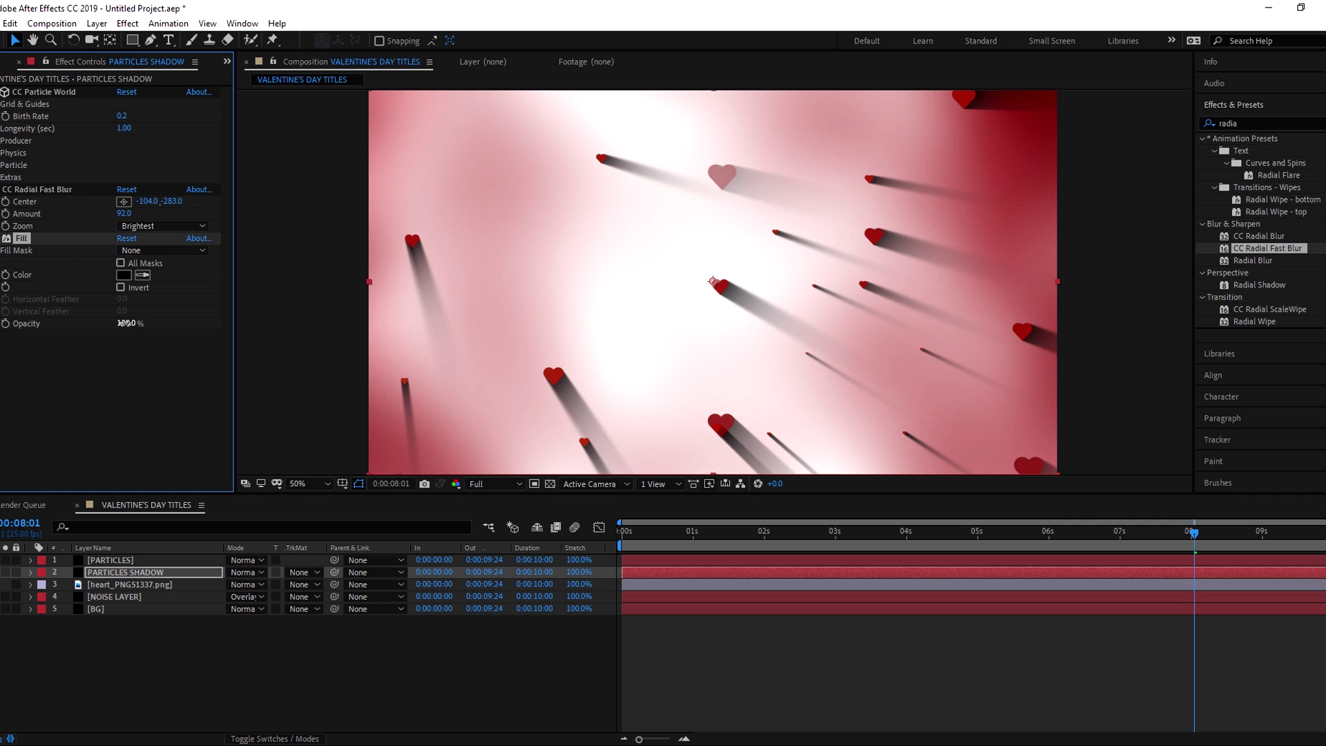
drag(127, 323, 94, 321)
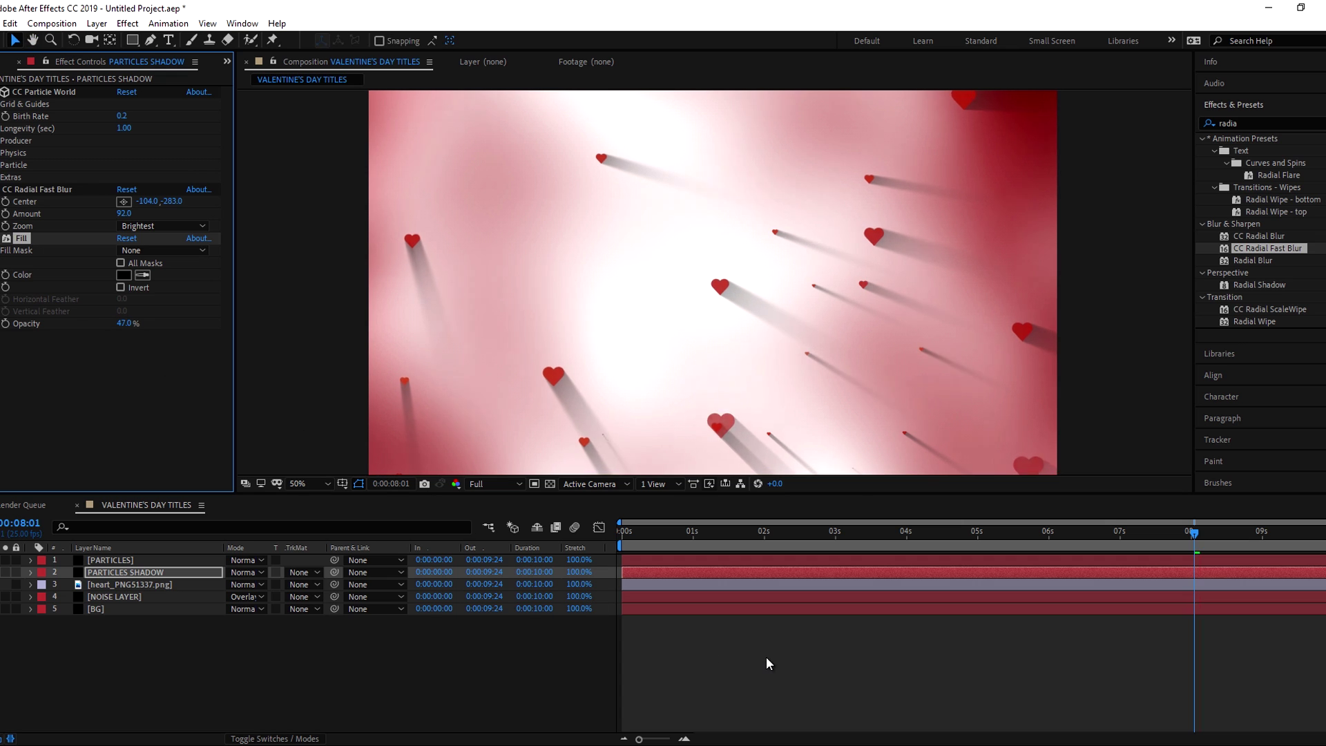
key(space)
ctrl+click(111, 560)
Pre-compose both particle layers into a precomp named PARTICLES and re-enable viewer refresh.
right_click(104, 577)
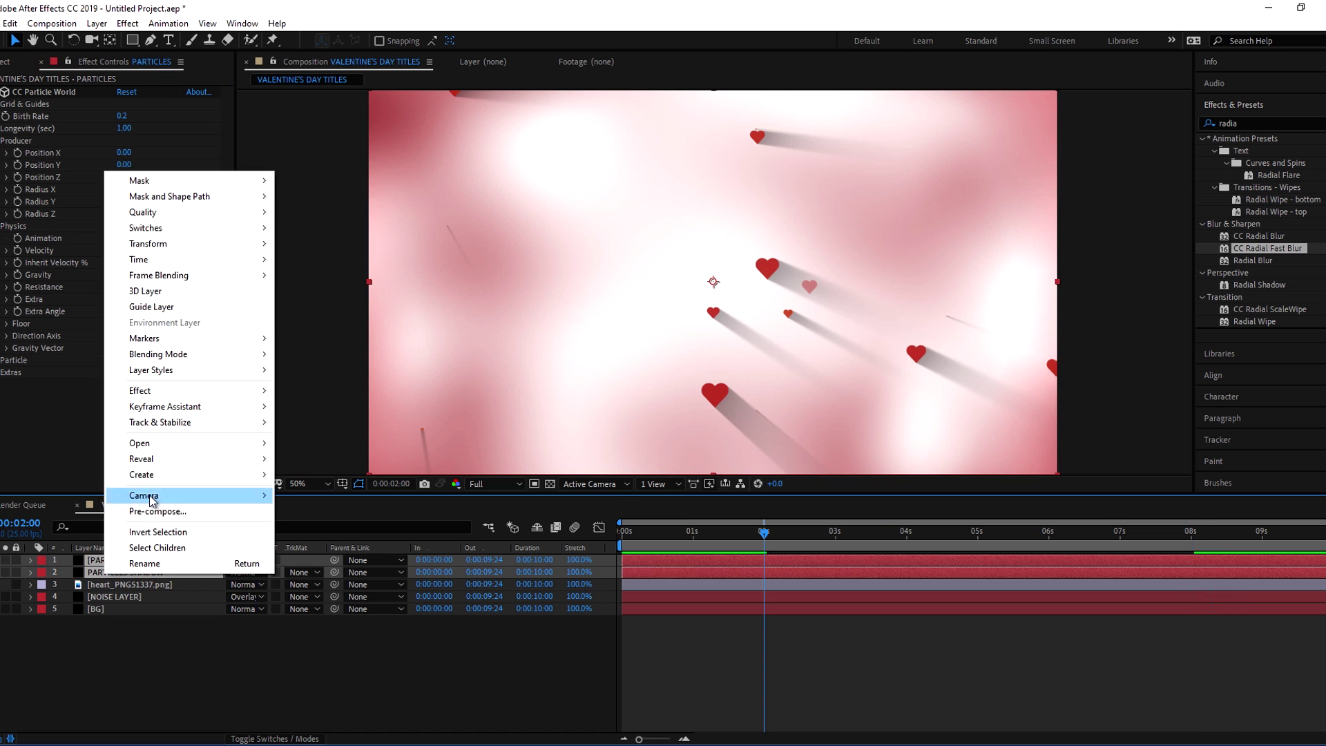
click(145, 527)
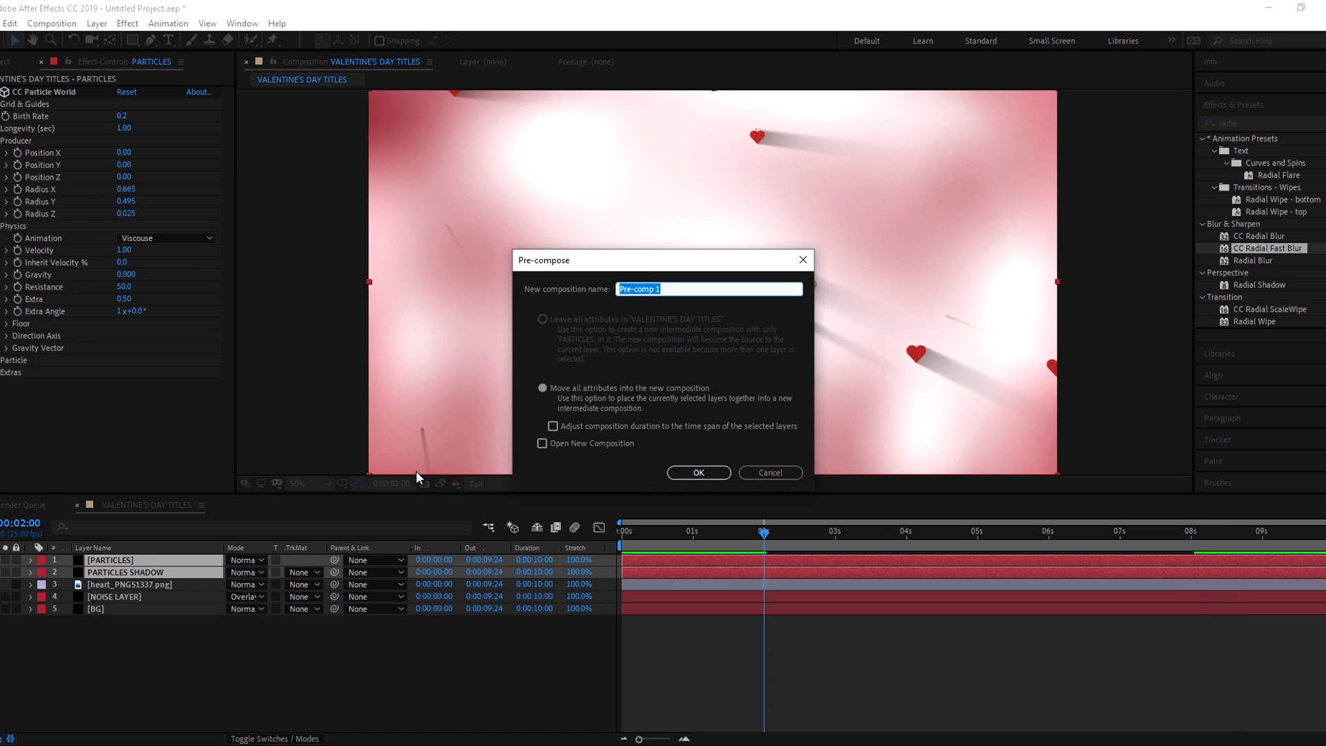
text(PARTICLES)
click(707, 474)
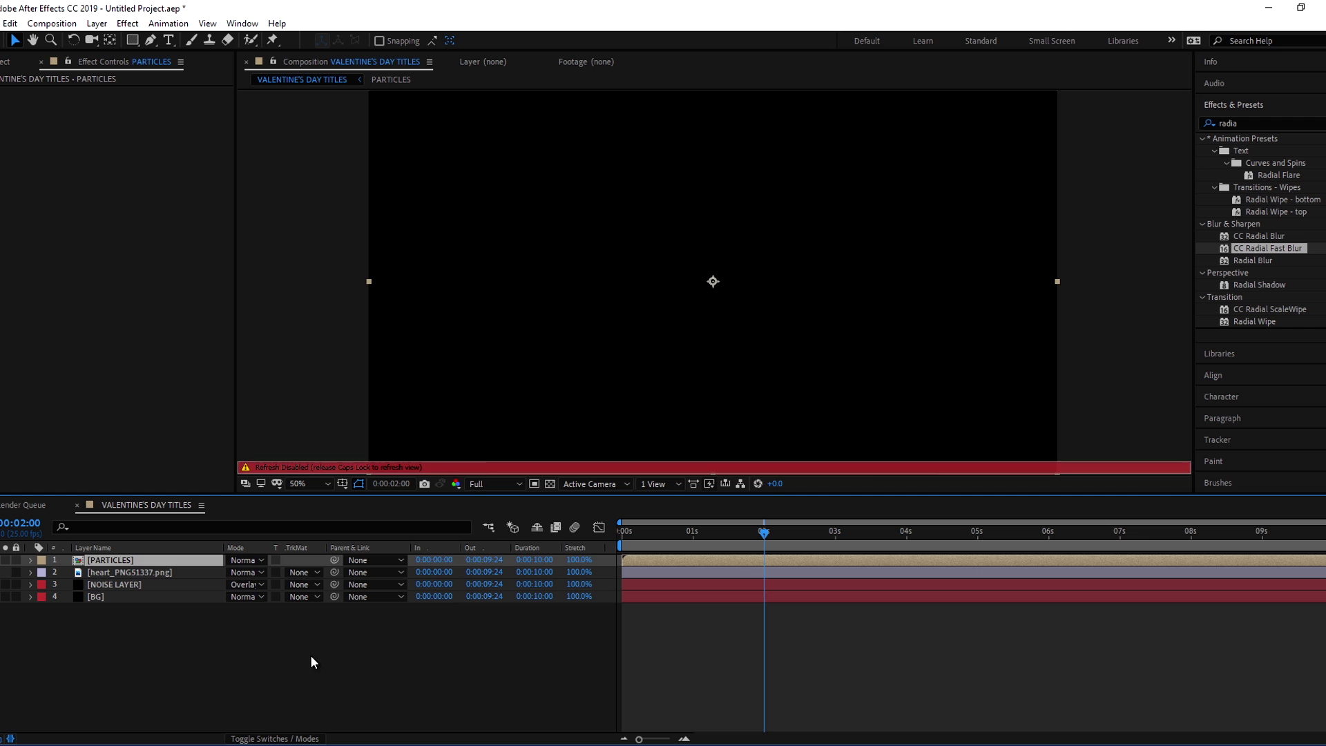
click(312, 662)
key(Caps_Lock)
click(103, 558)
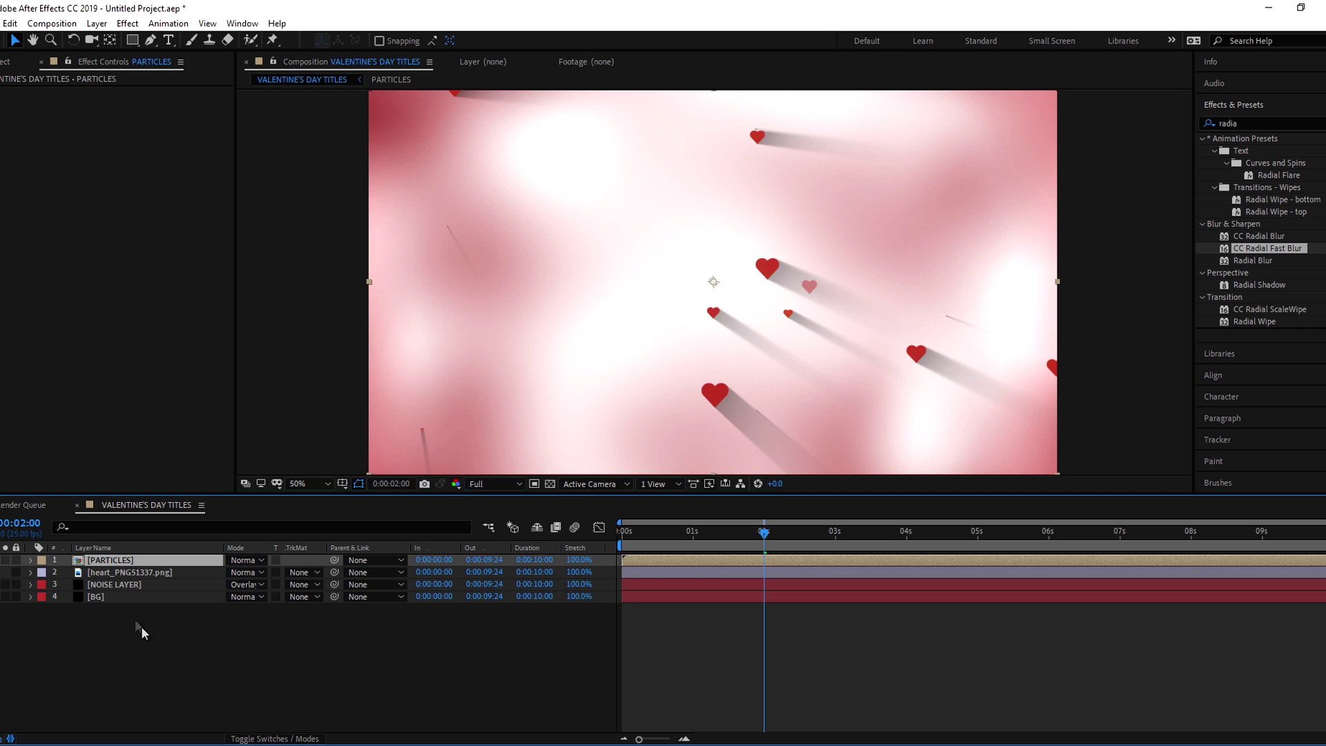
click(106, 612)
click(109, 561)
drag(133, 40, 188, 84)
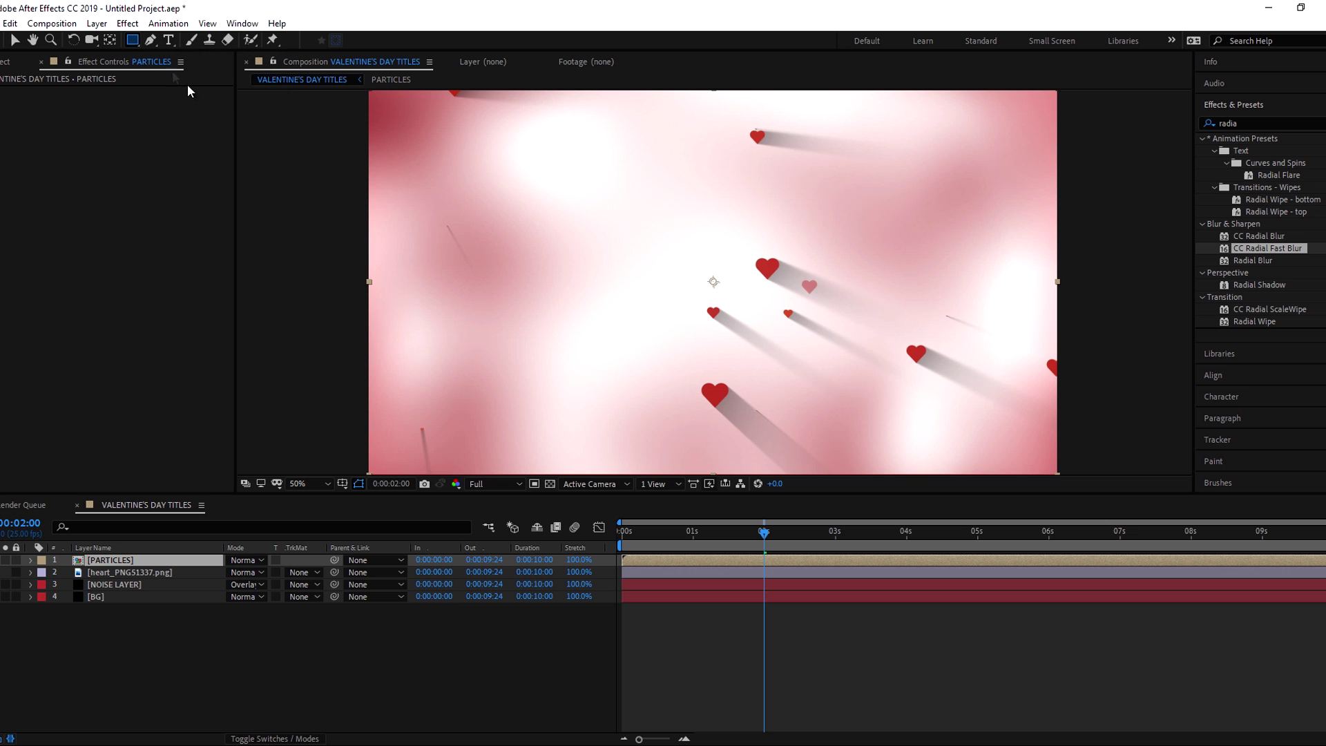
Draw an elliptical Subtract mask on PARTICLES with 82 px feather and 37 px expansion.
drag(574, 229, 879, 343)
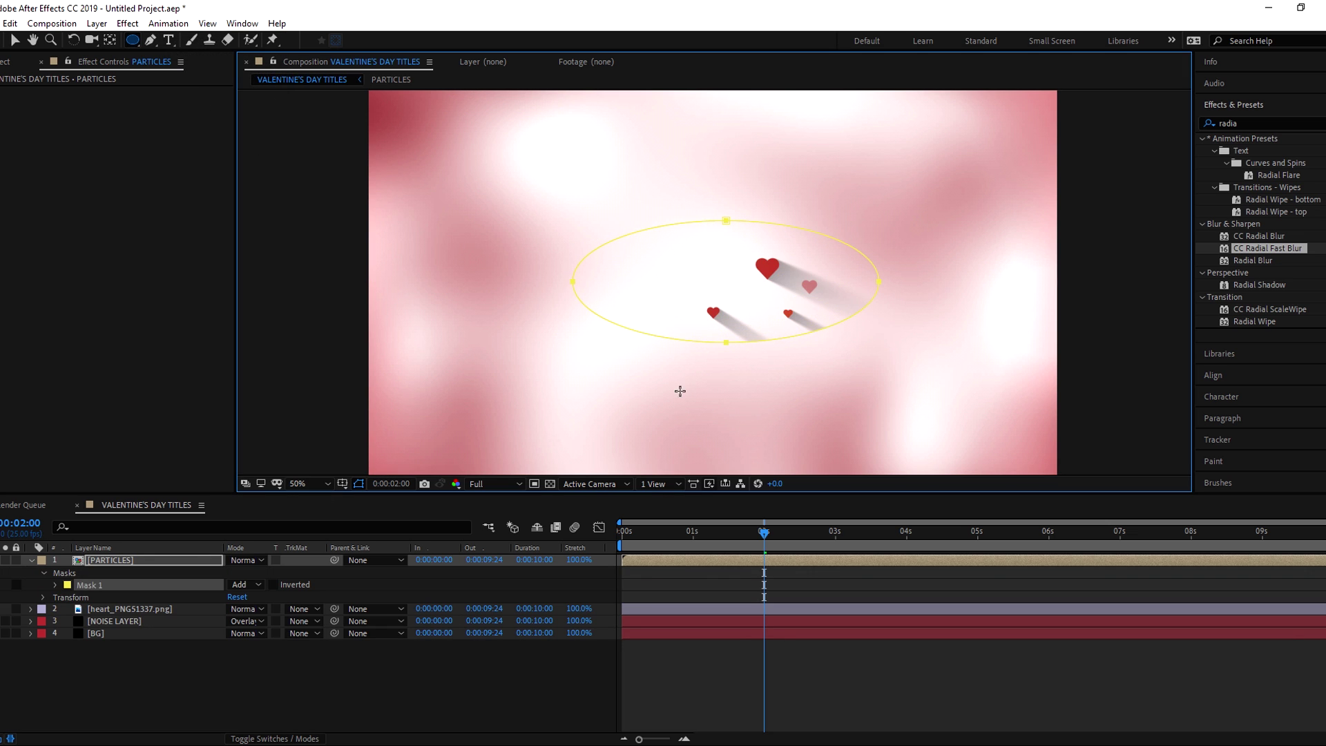
click(245, 585)
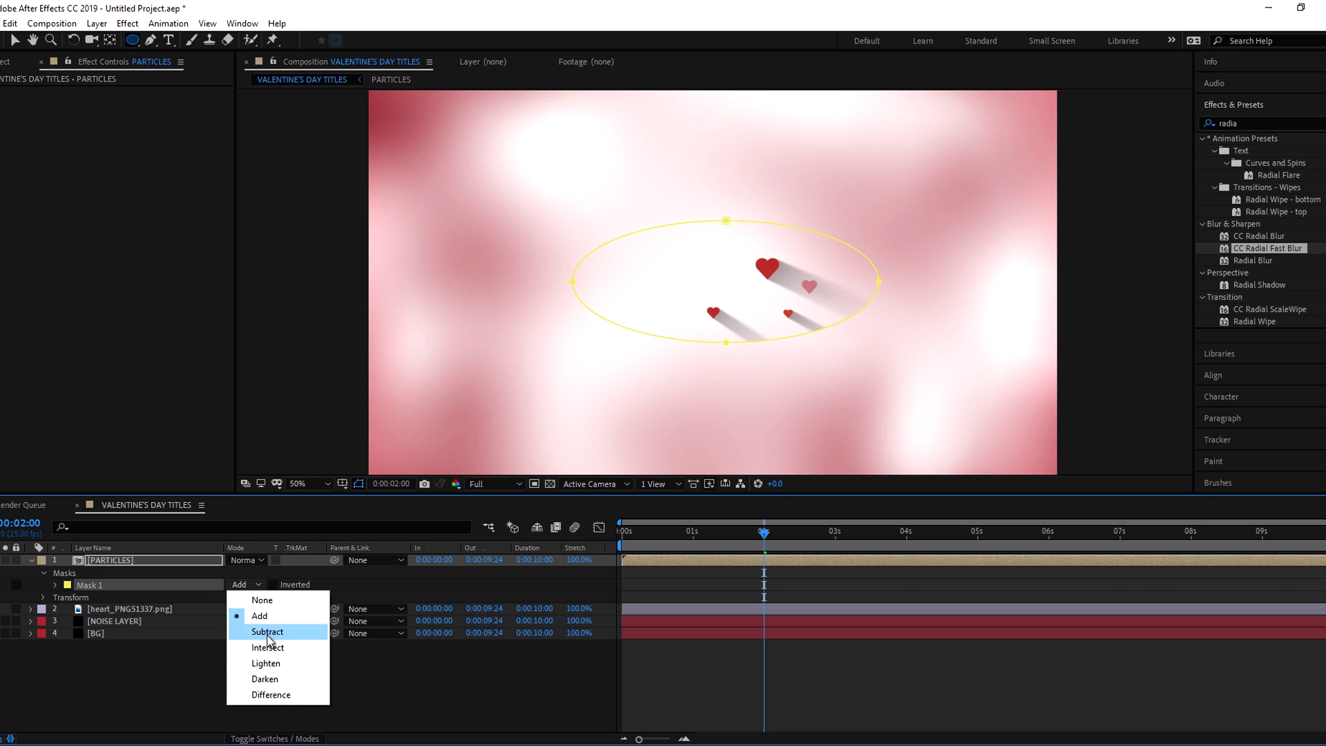
click(268, 632)
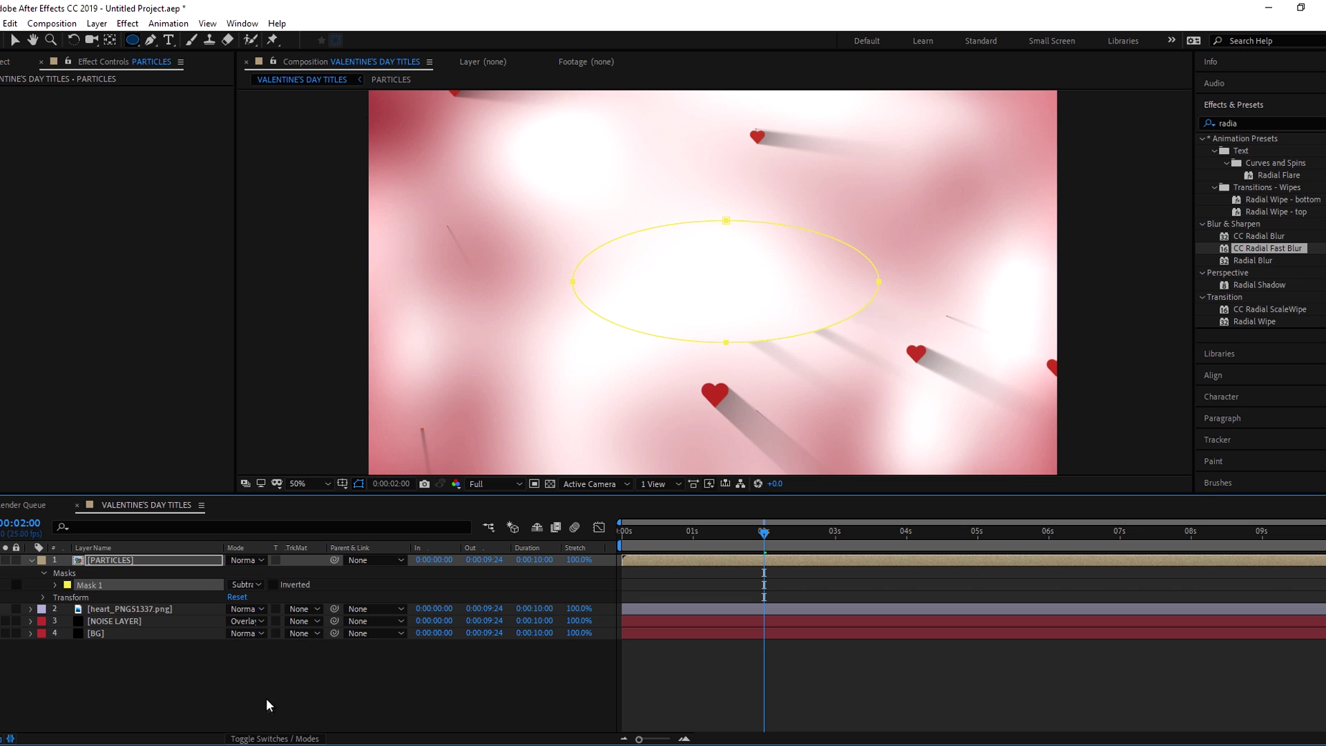
click(56, 585)
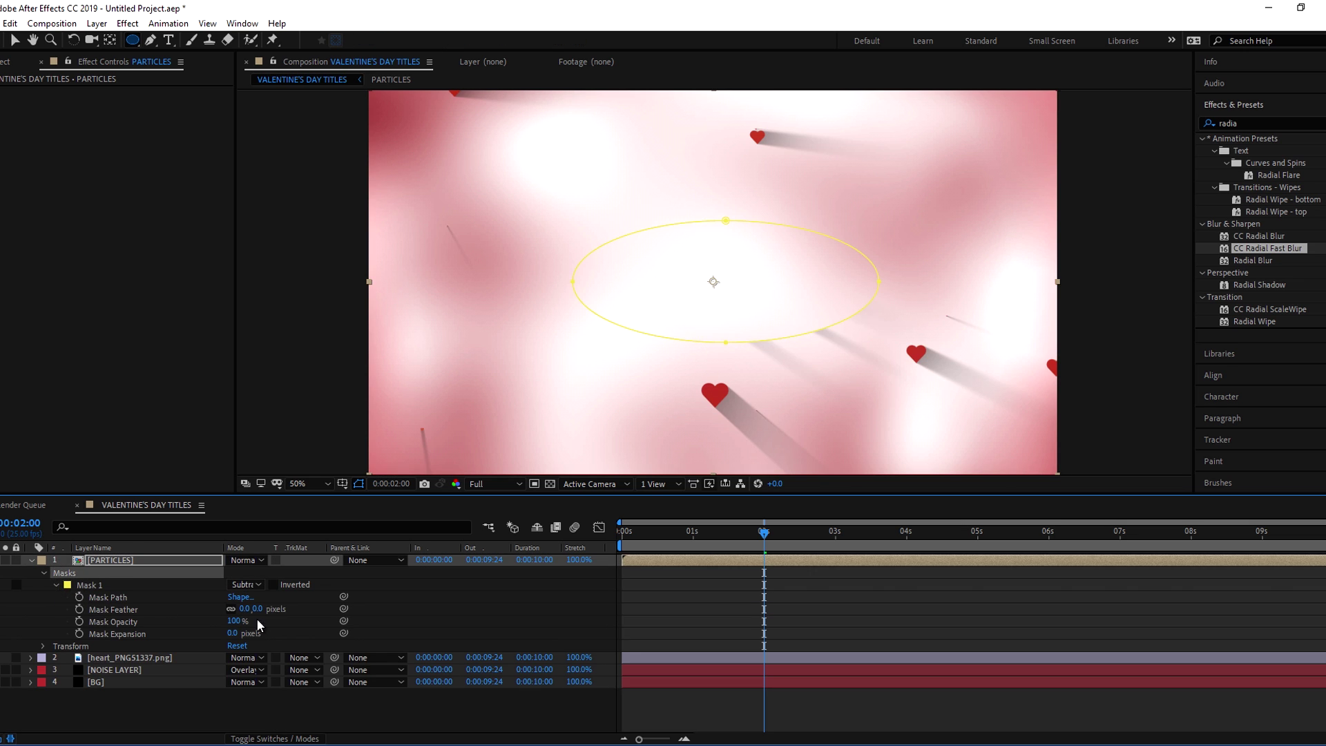
drag(246, 609, 269, 608)
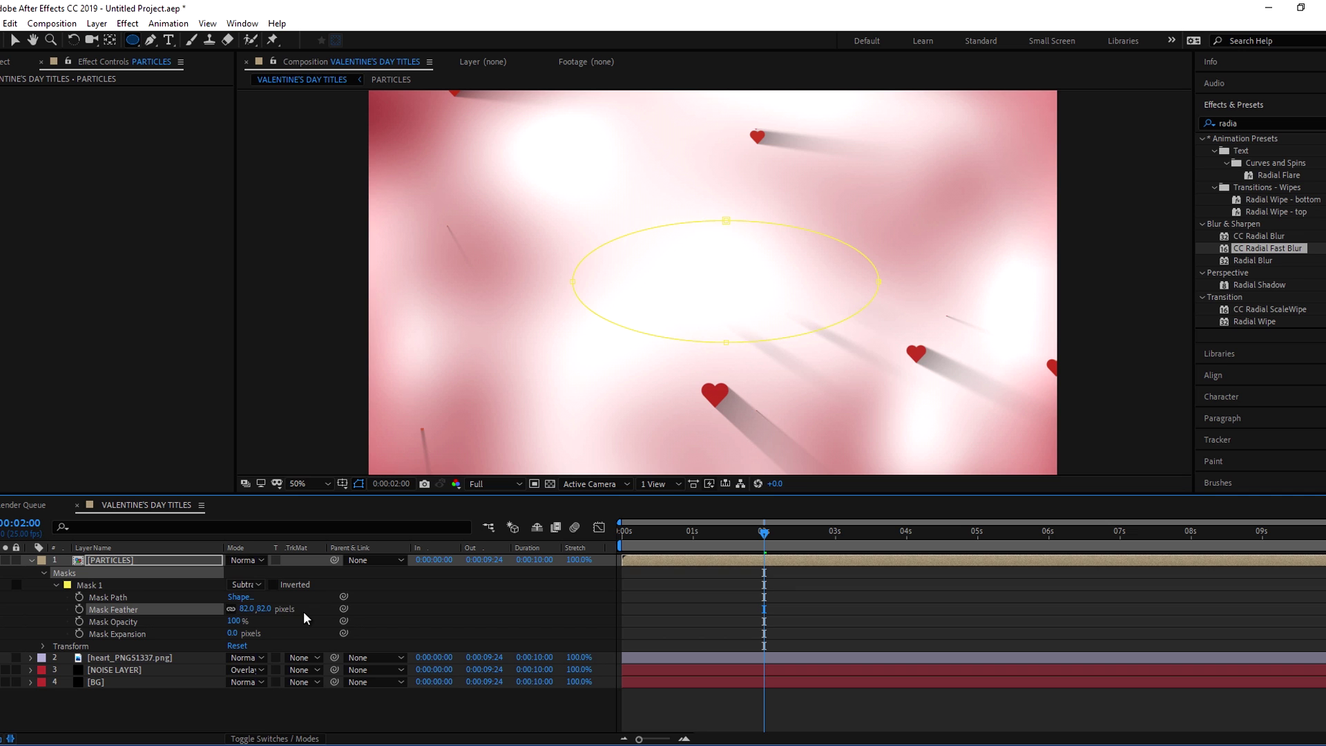
drag(232, 633, 263, 633)
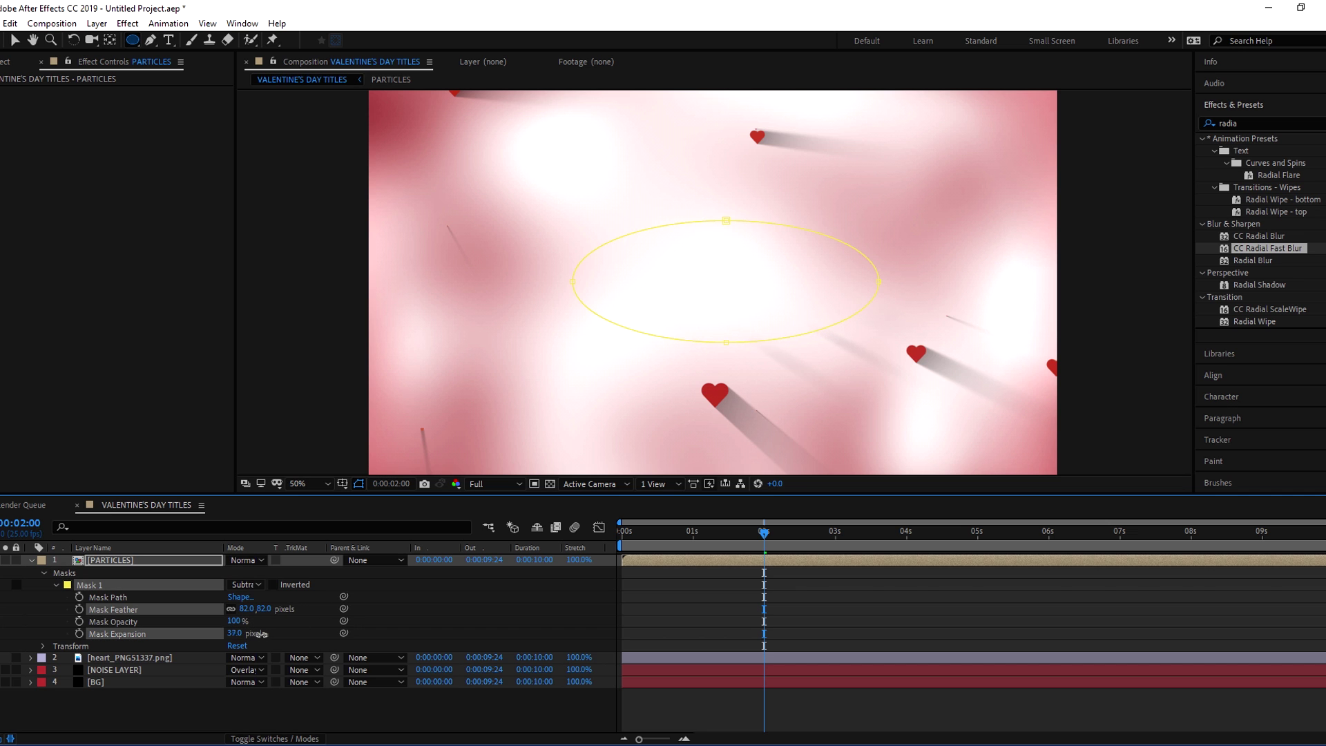
click(206, 714)
right_click(141, 634)
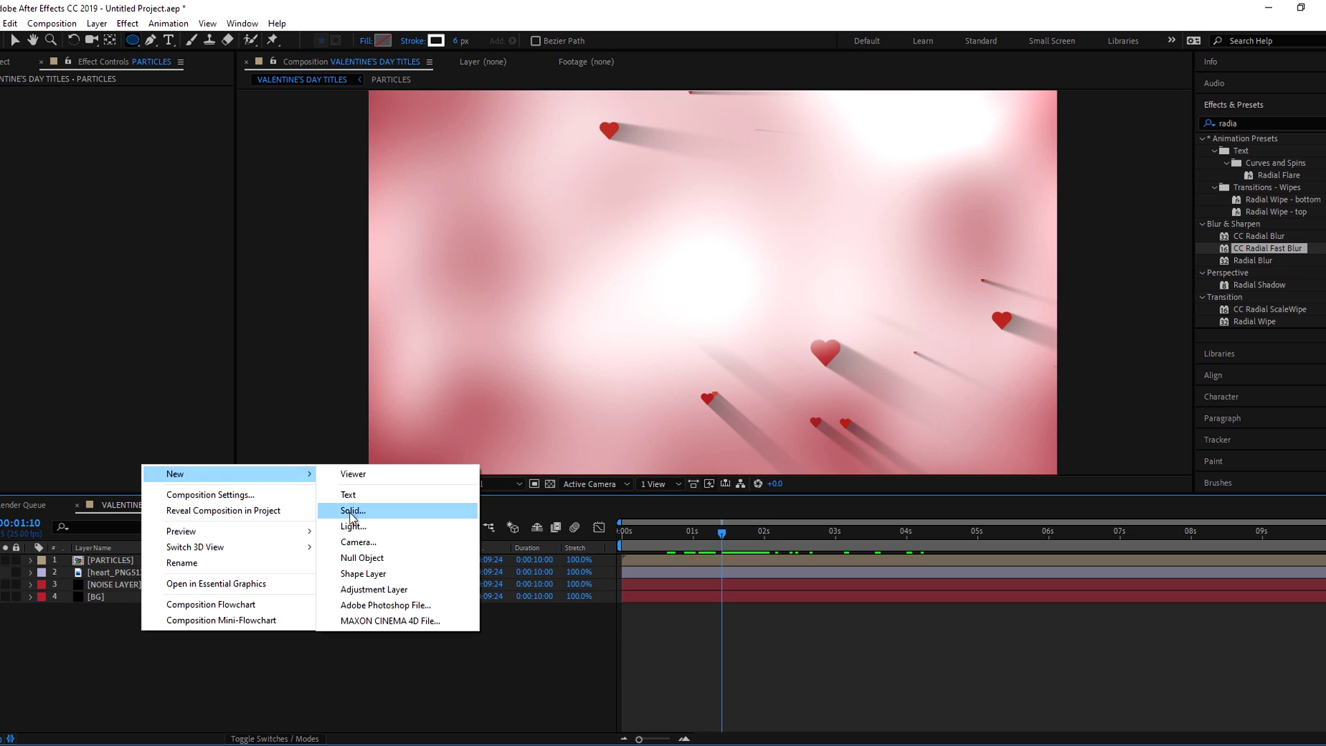
Create a new text layer reading 'Valentine's Day'.
click(363, 408)
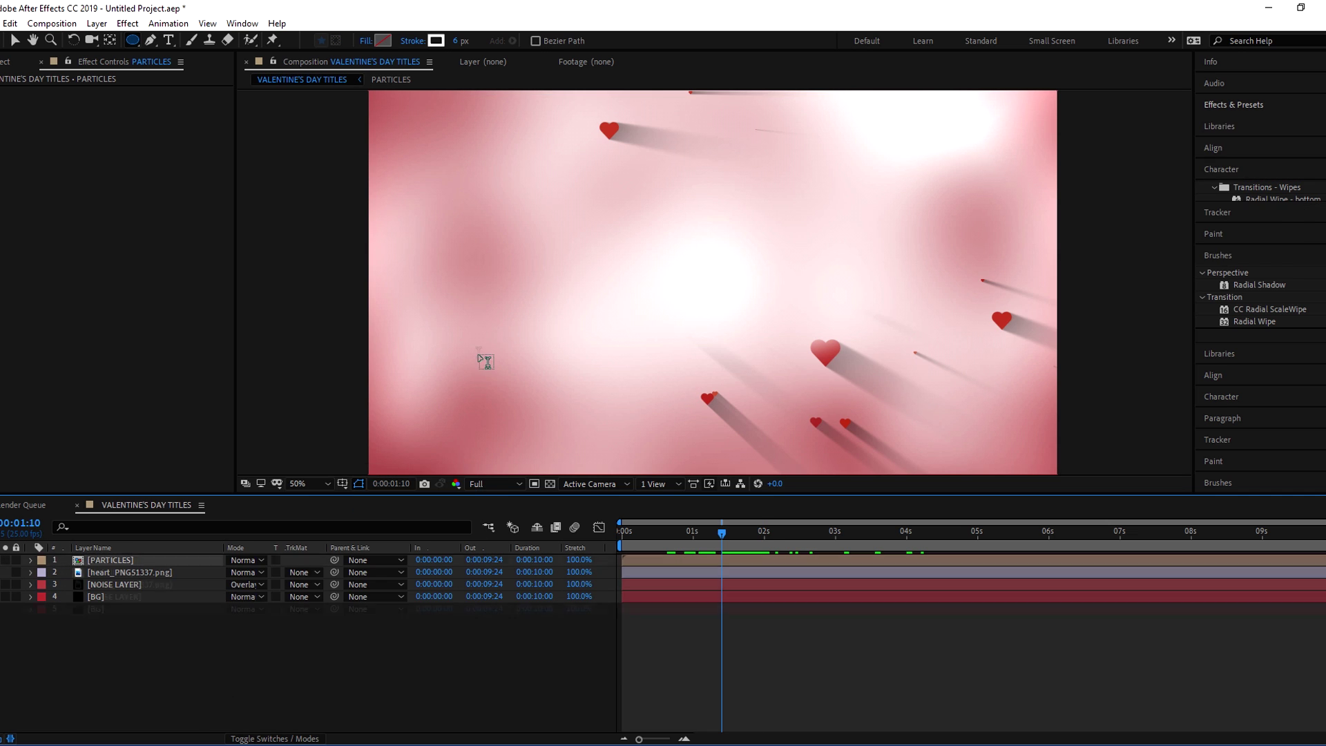
text(Va)
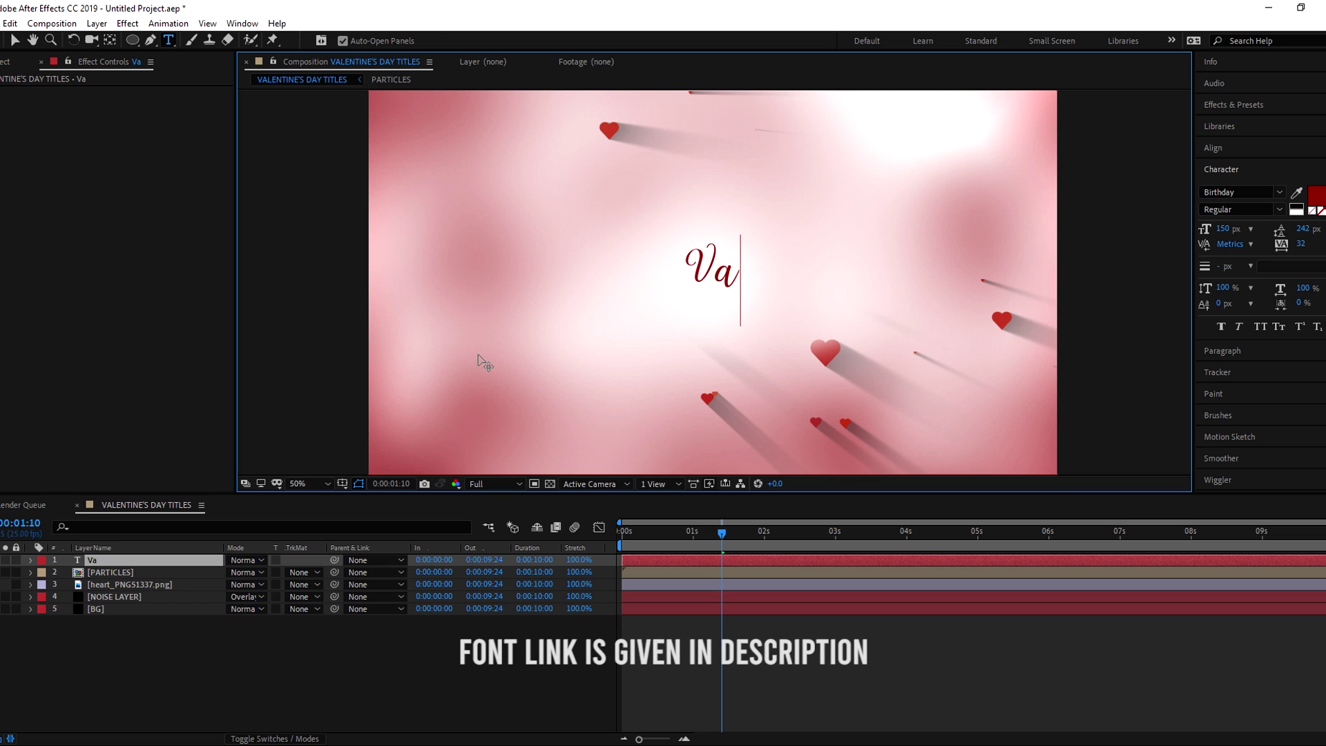
text(lentin)
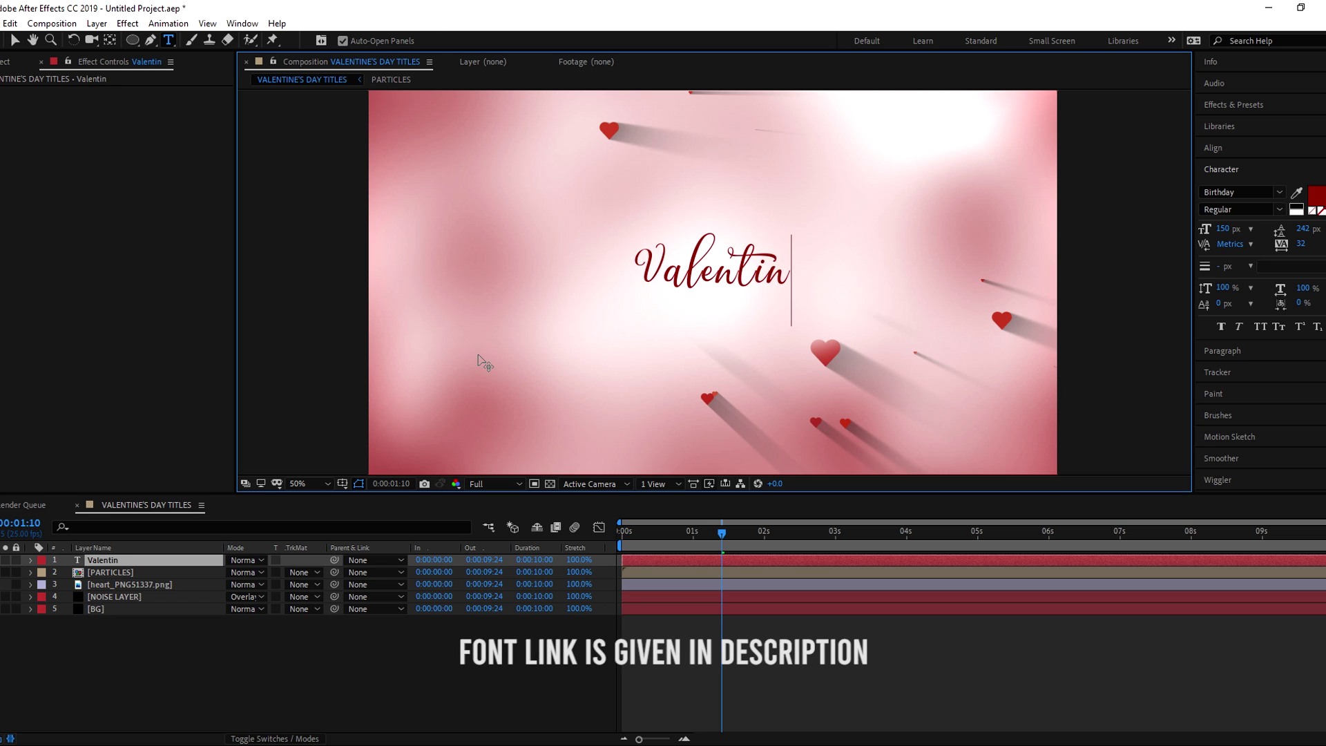
text(e's Dya)
key(BackSpace)
key(BackSpace)
text(a)
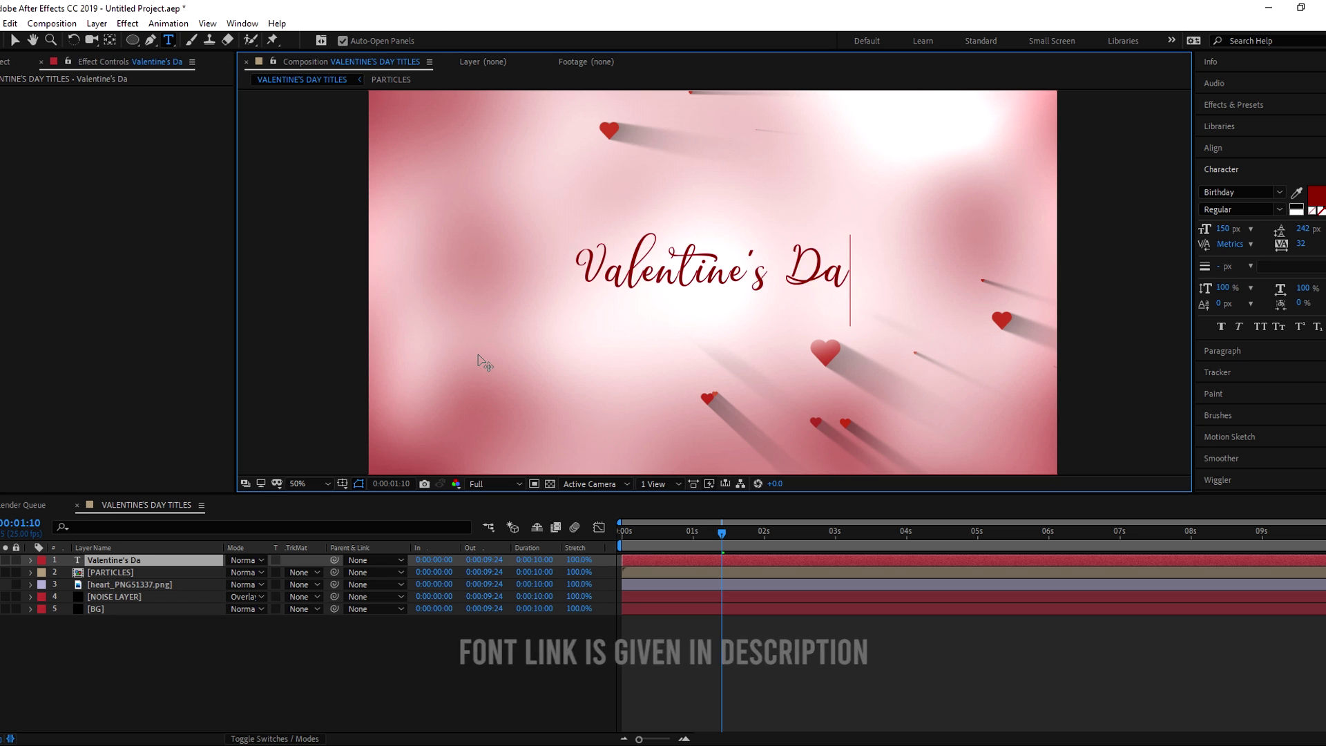
text(y)
click(322, 668)
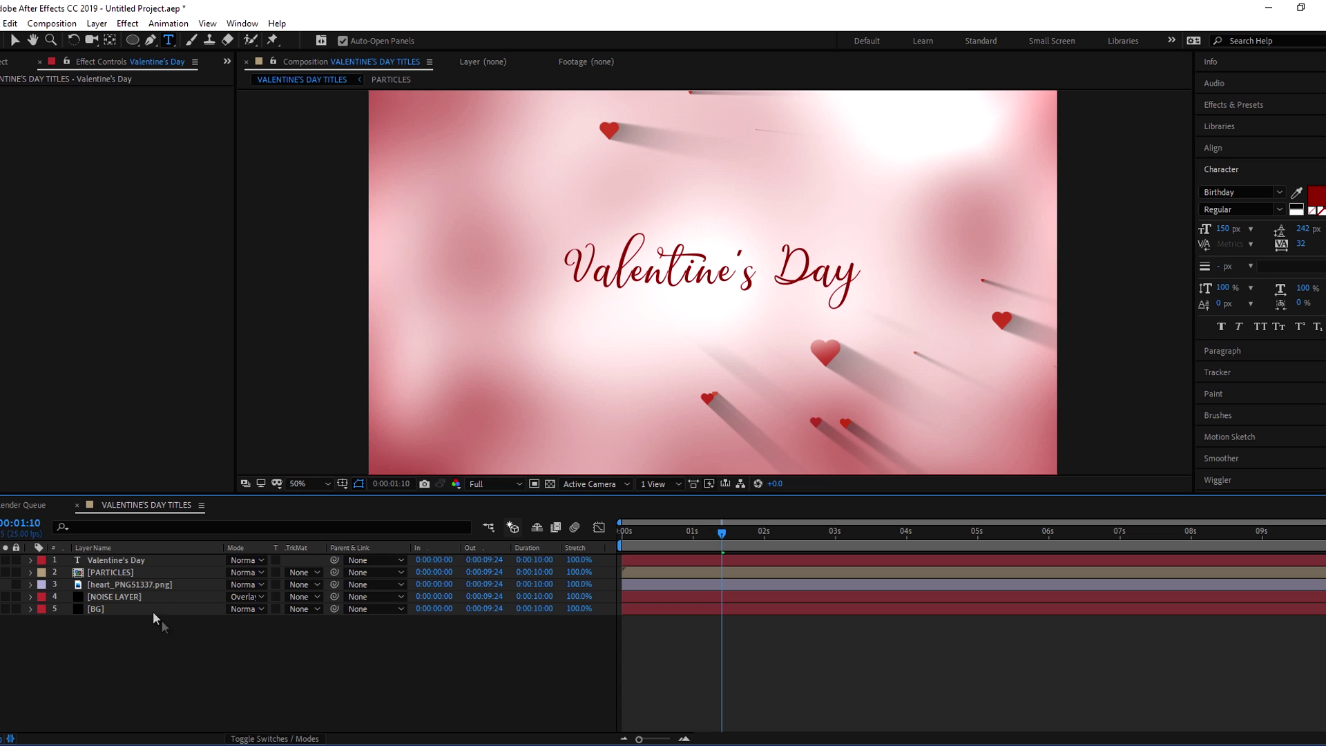
Turn on the Title/Action Safe guides.
click(115, 561)
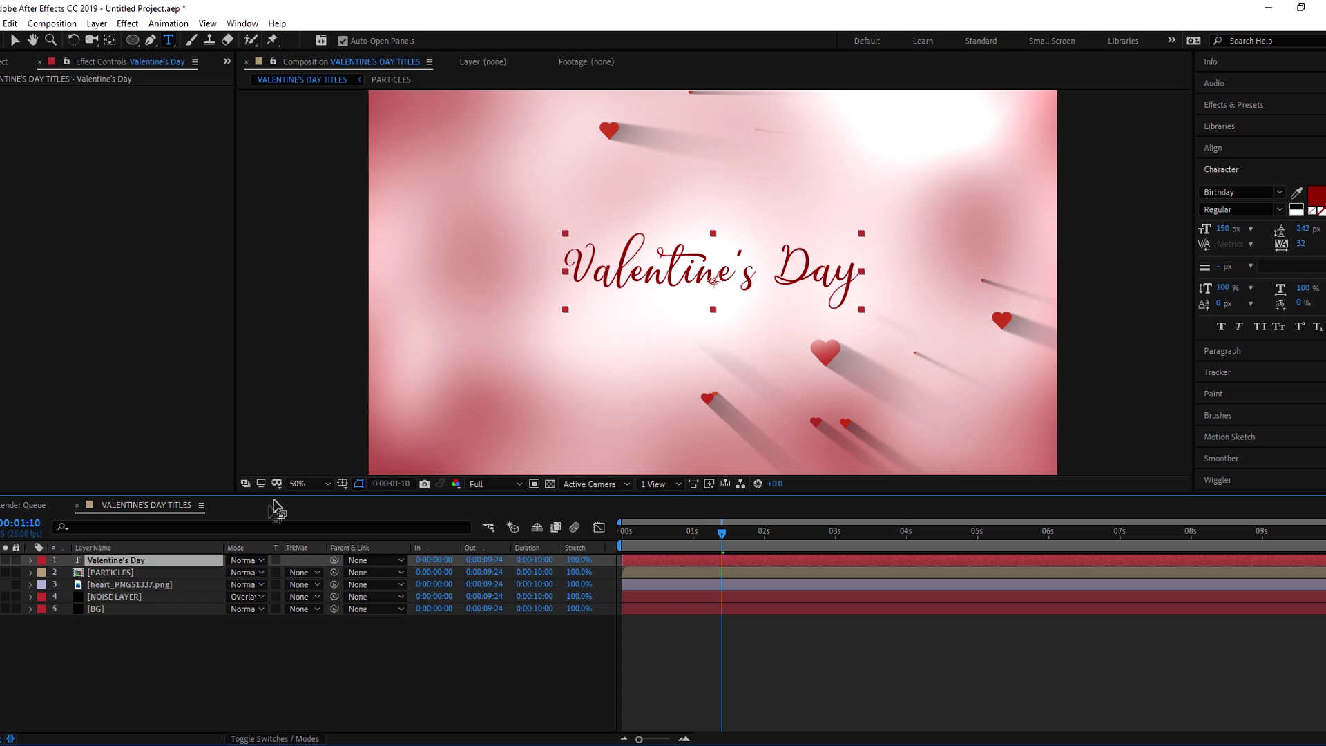
click(358, 486)
click(380, 495)
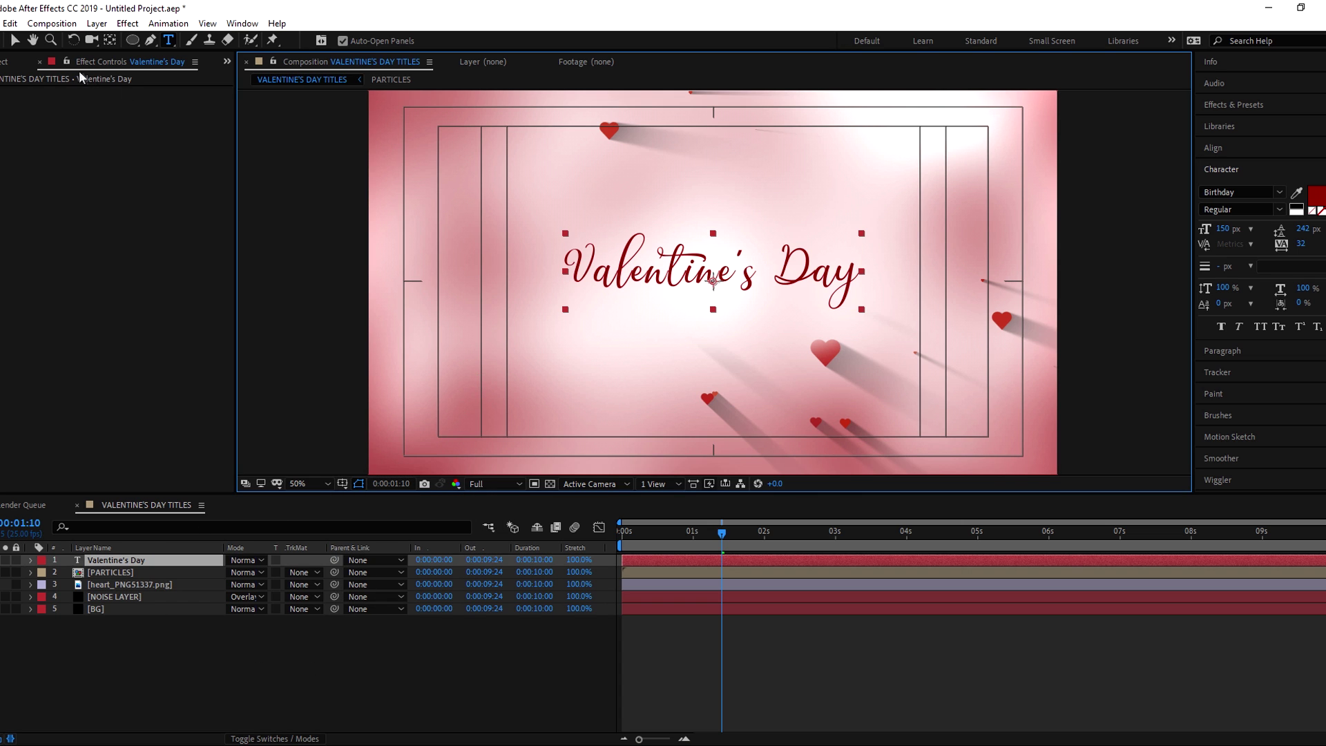
Nudge the Valentine's Day title slightly down and left.
click(15, 40)
drag(623, 276, 622, 281)
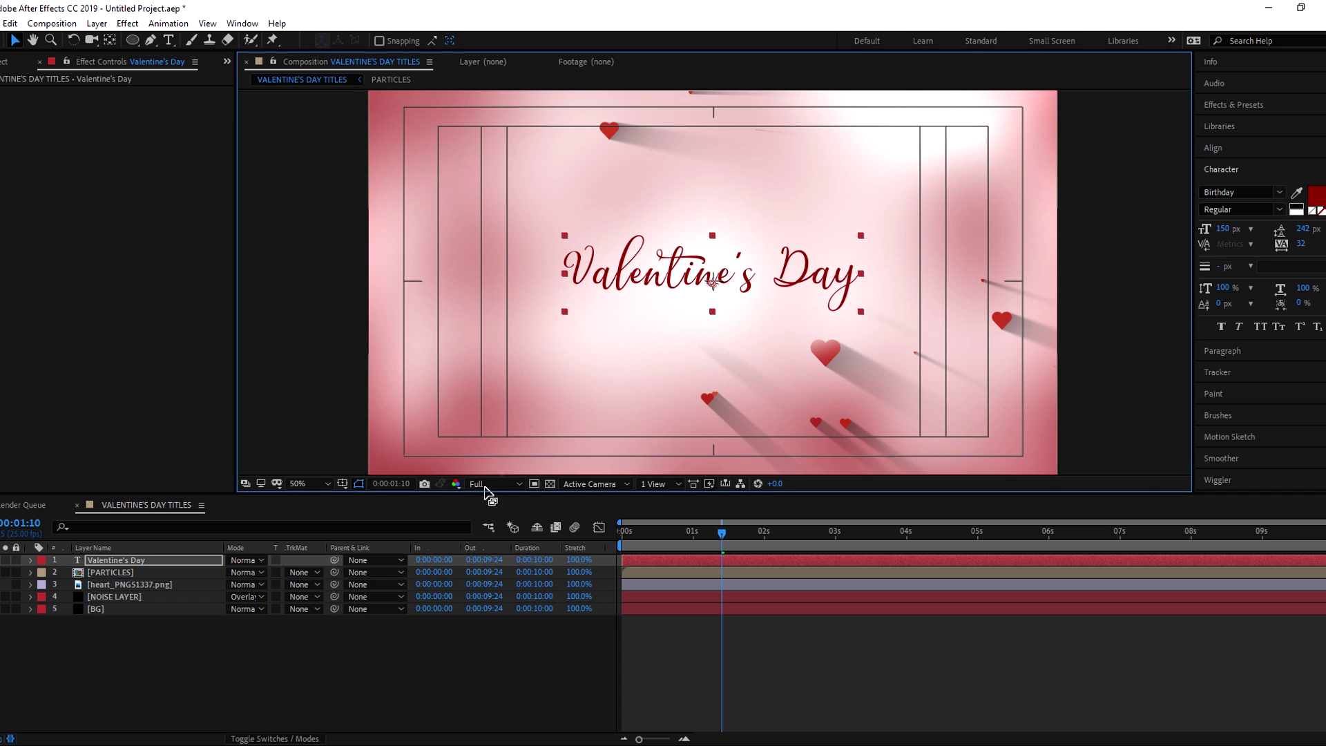
click(272, 663)
Create a Valentine's Day Outlines shape layer from the title text.
click(124, 560)
right_click(123, 557)
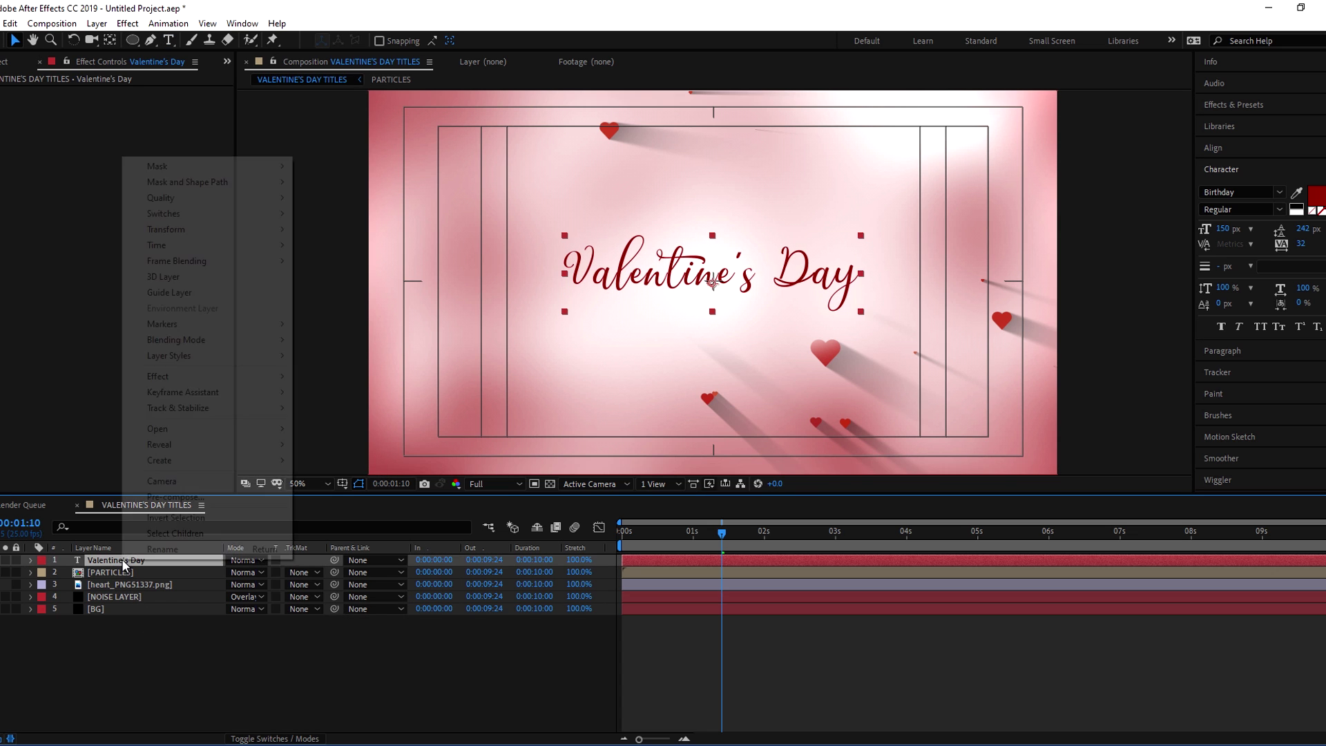
mouse_move(177, 460)
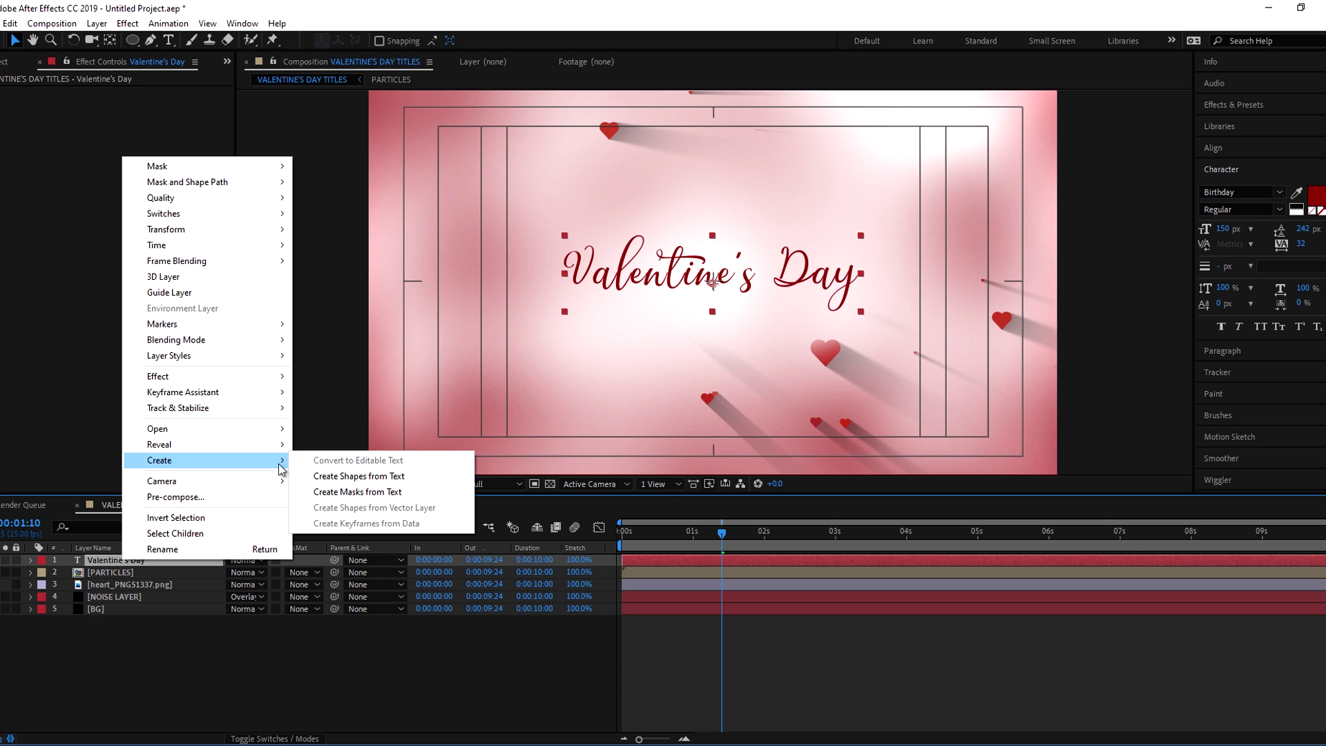
click(362, 496)
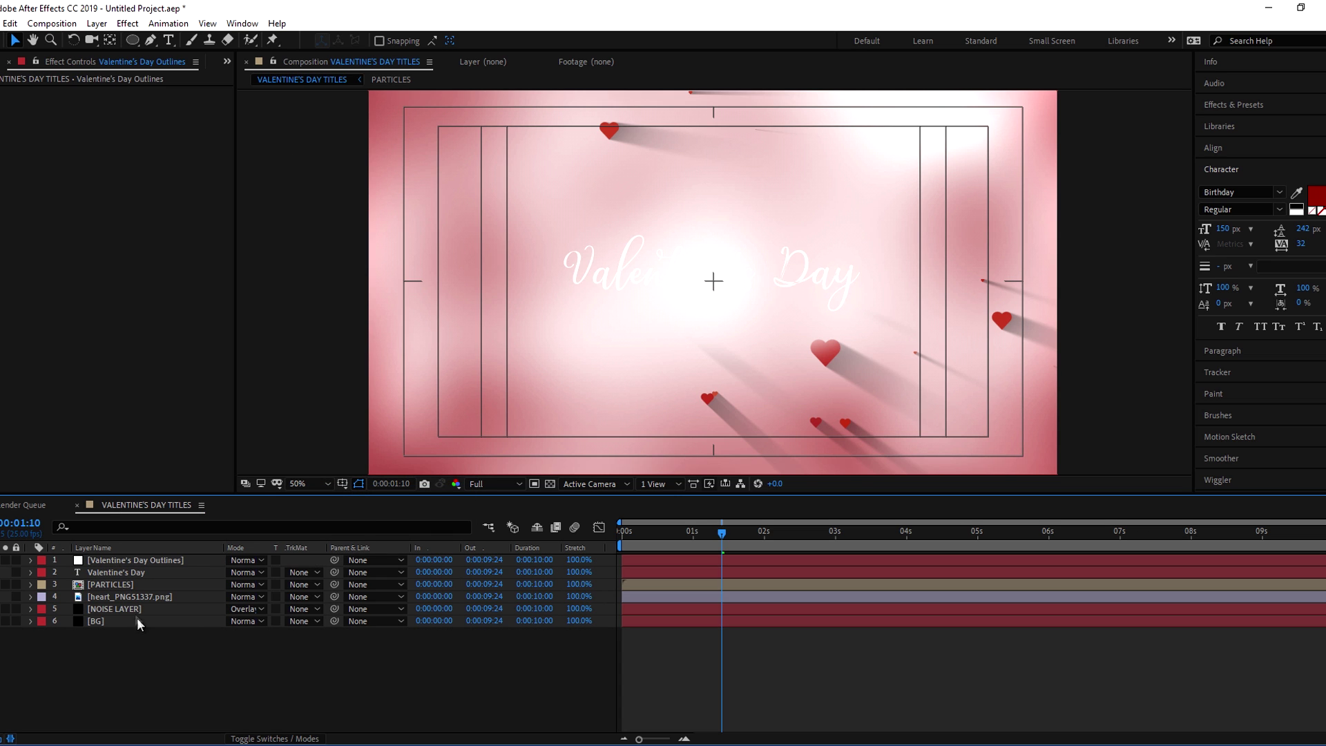
click(133, 561)
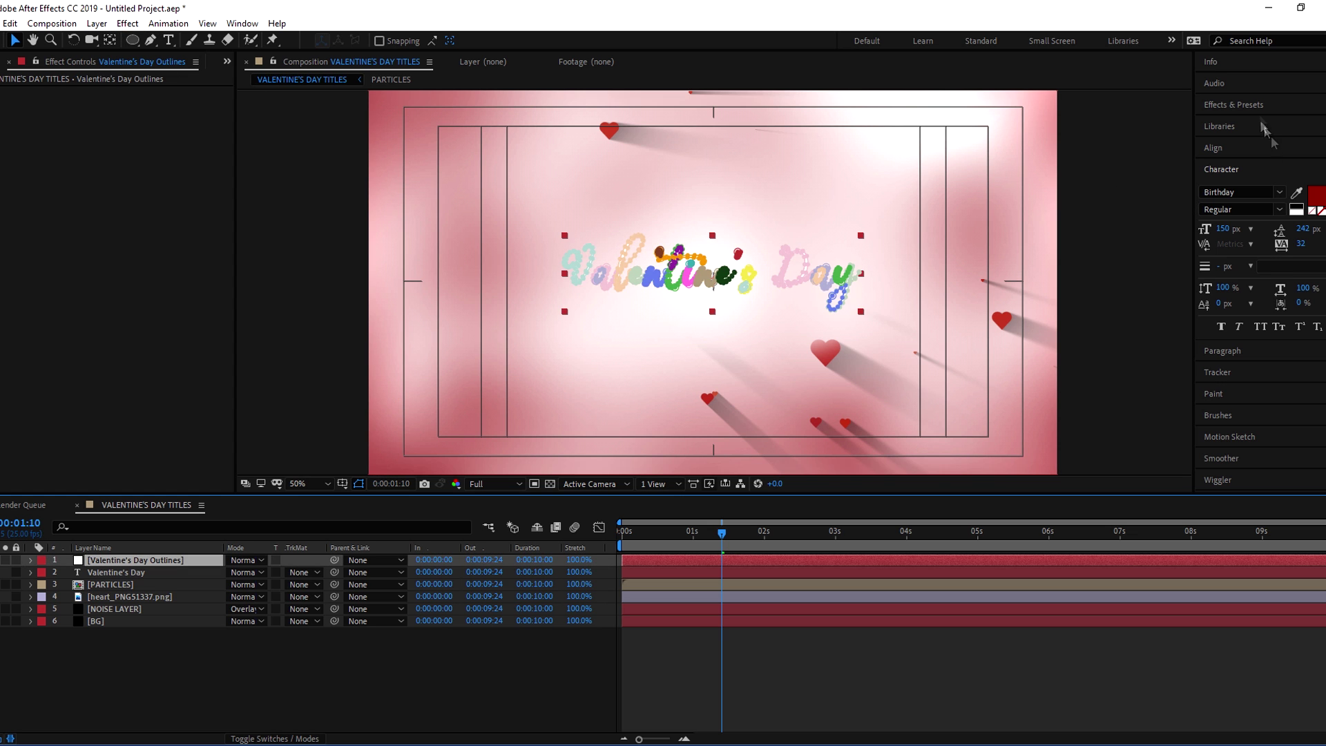
Apply the Fill effect to the Valentine's Day Outlines layer.
click(1233, 104)
click(1213, 126)
text(fill)
drag(1251, 212, 145, 559)
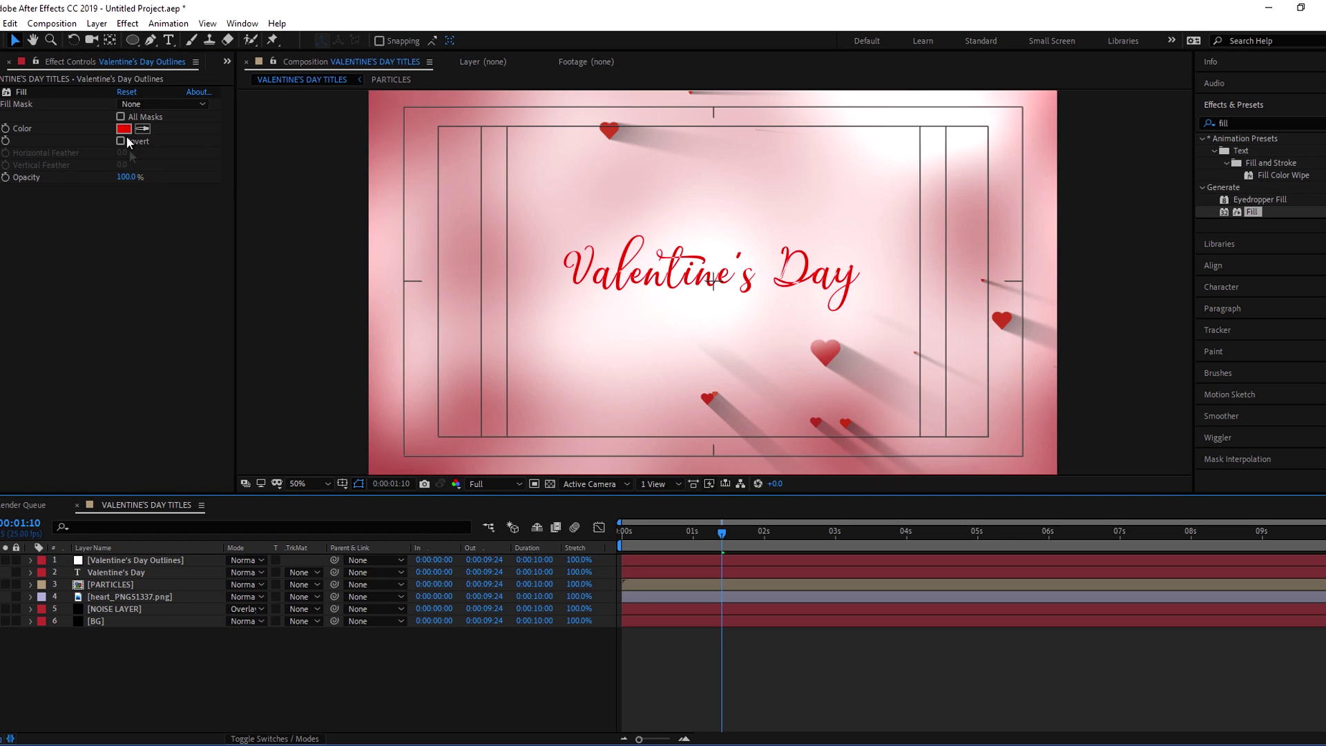
Sample the title's dark red text colour into the outlines layer's Fill colour.
click(115, 572)
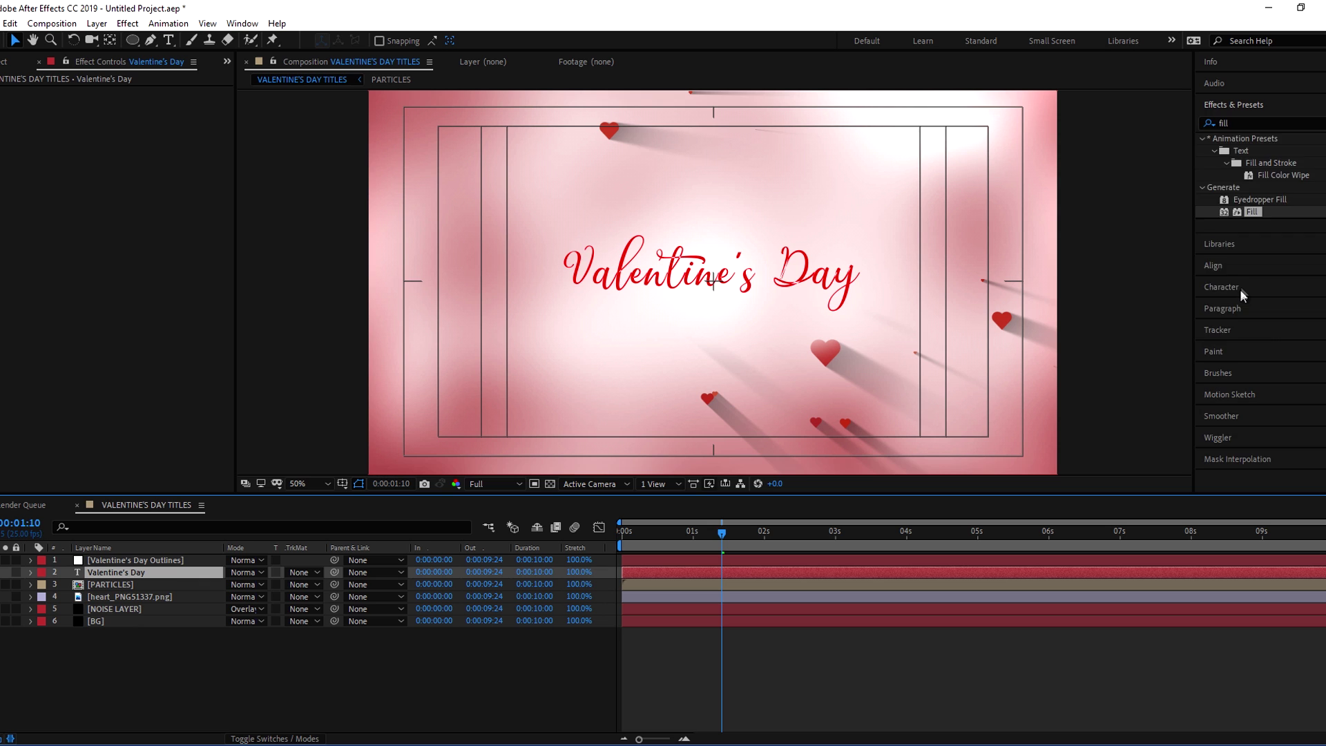
click(1240, 289)
click(111, 561)
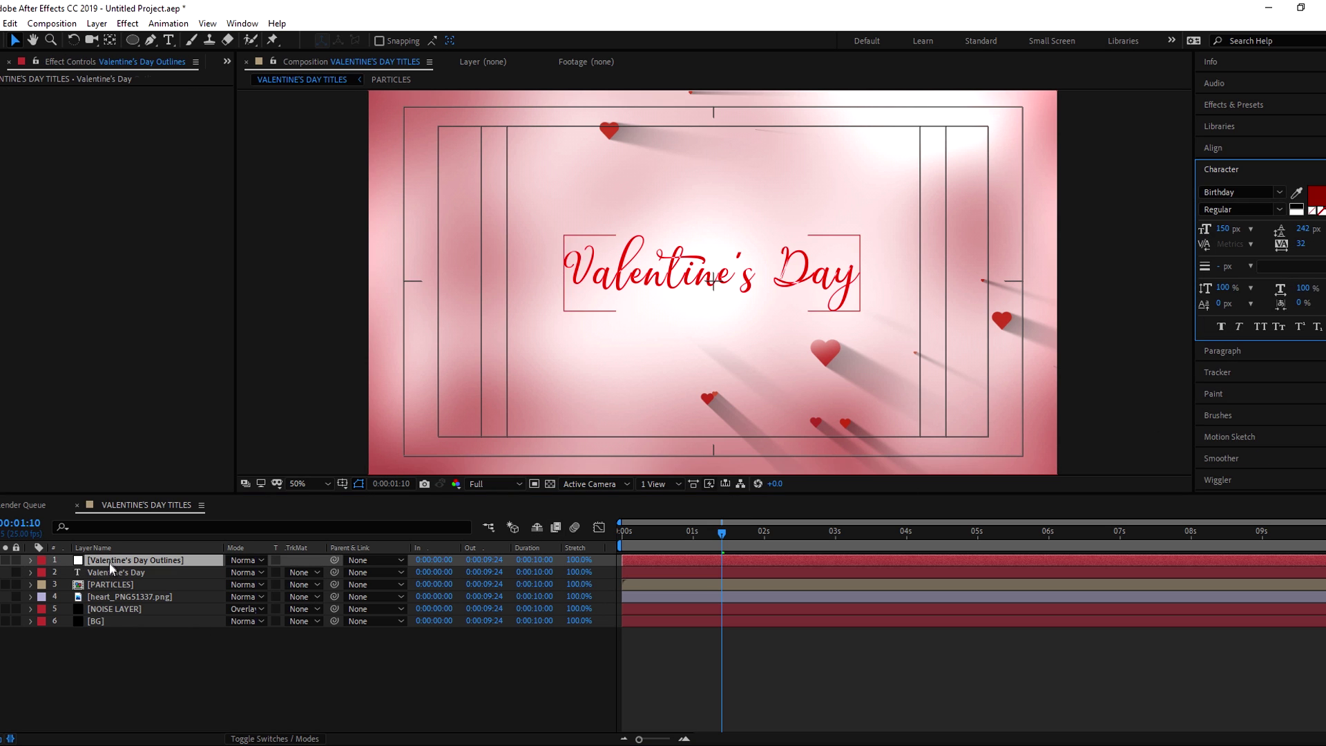
click(143, 129)
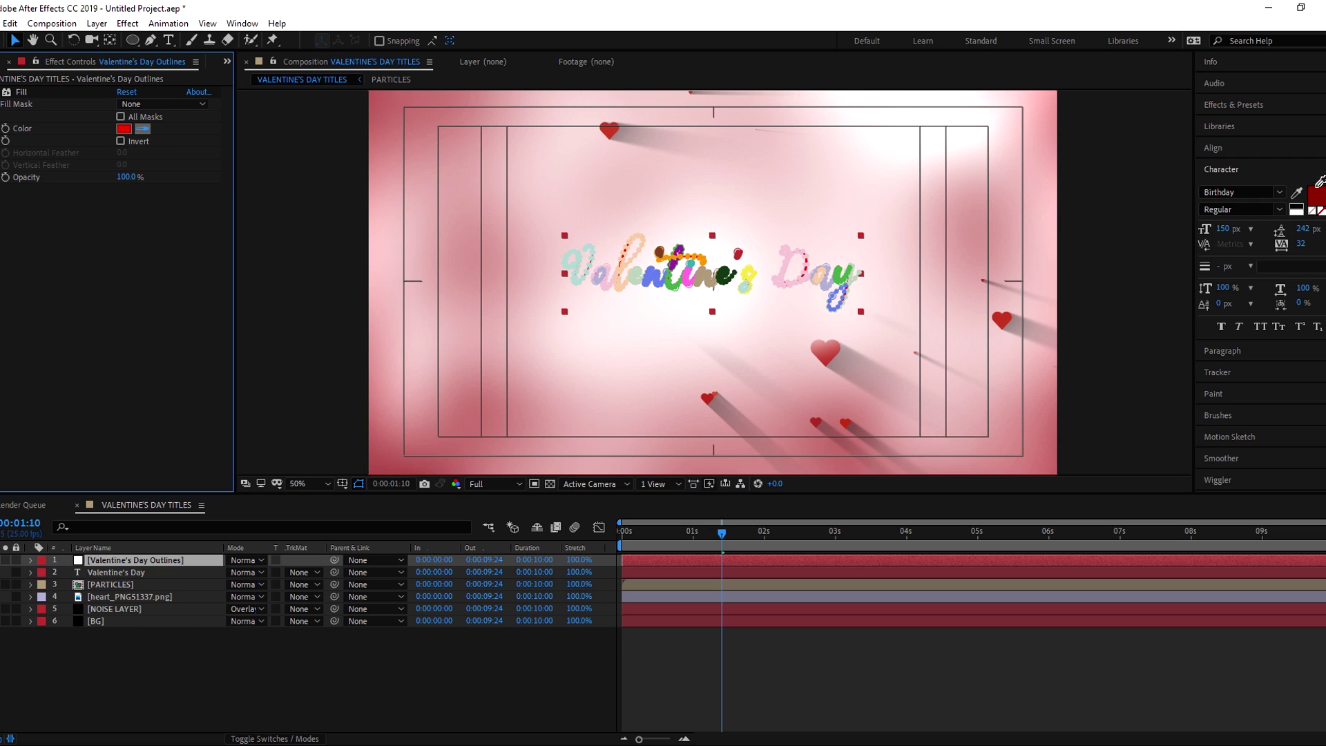
click(1315, 196)
key(space)
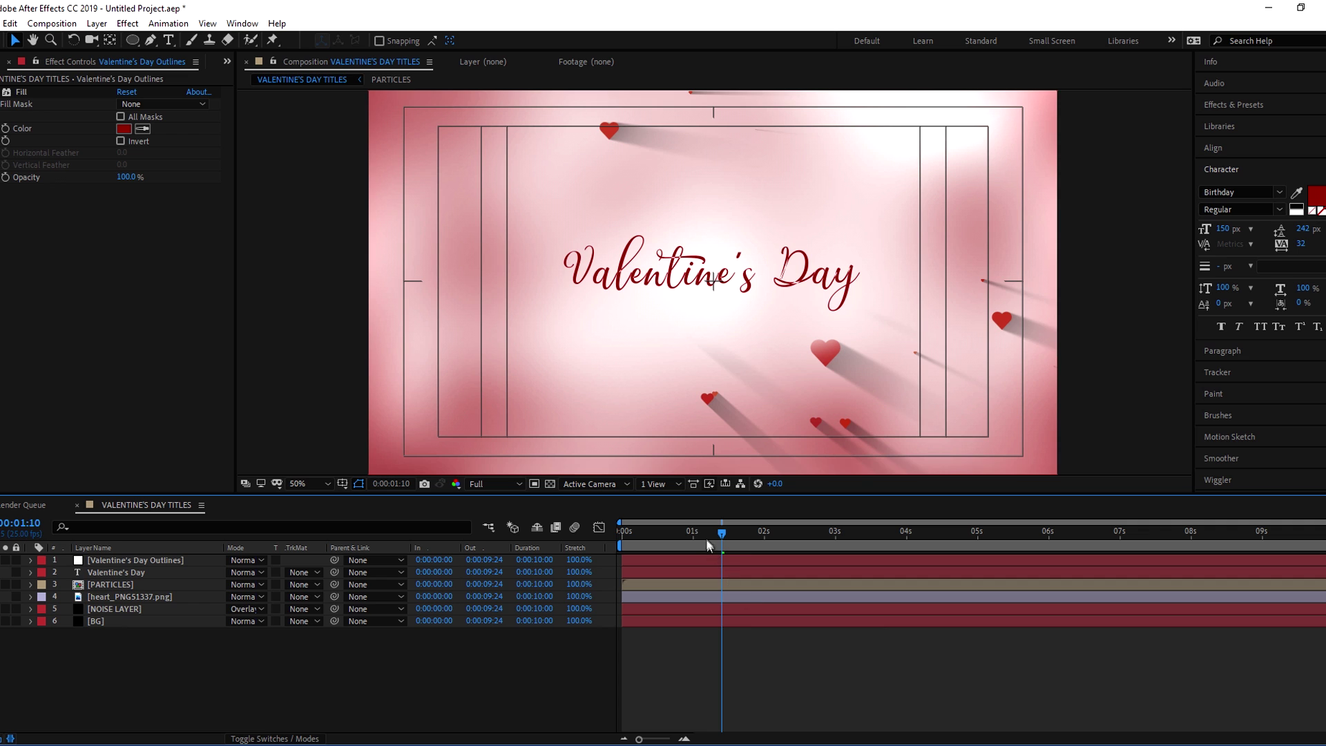
Apply the Stroke effect to the outlines layer.
click(130, 562)
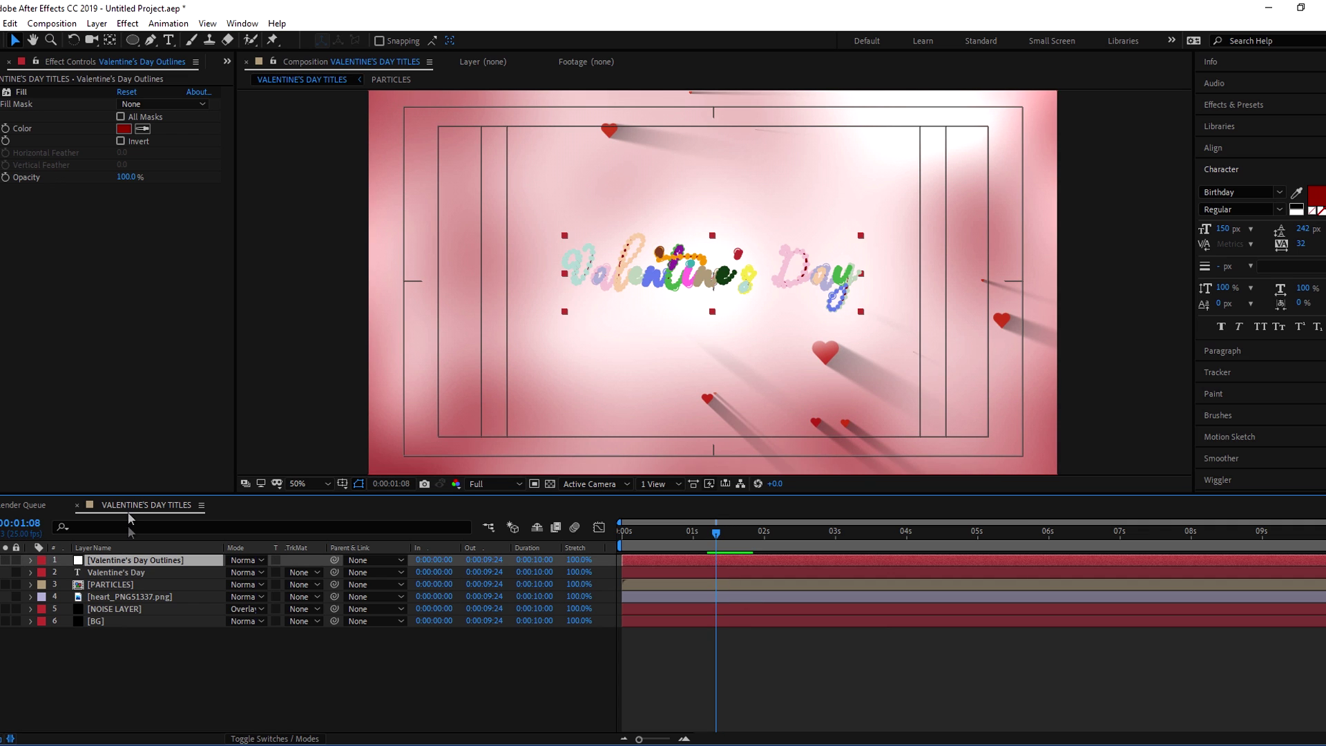
click(1253, 105)
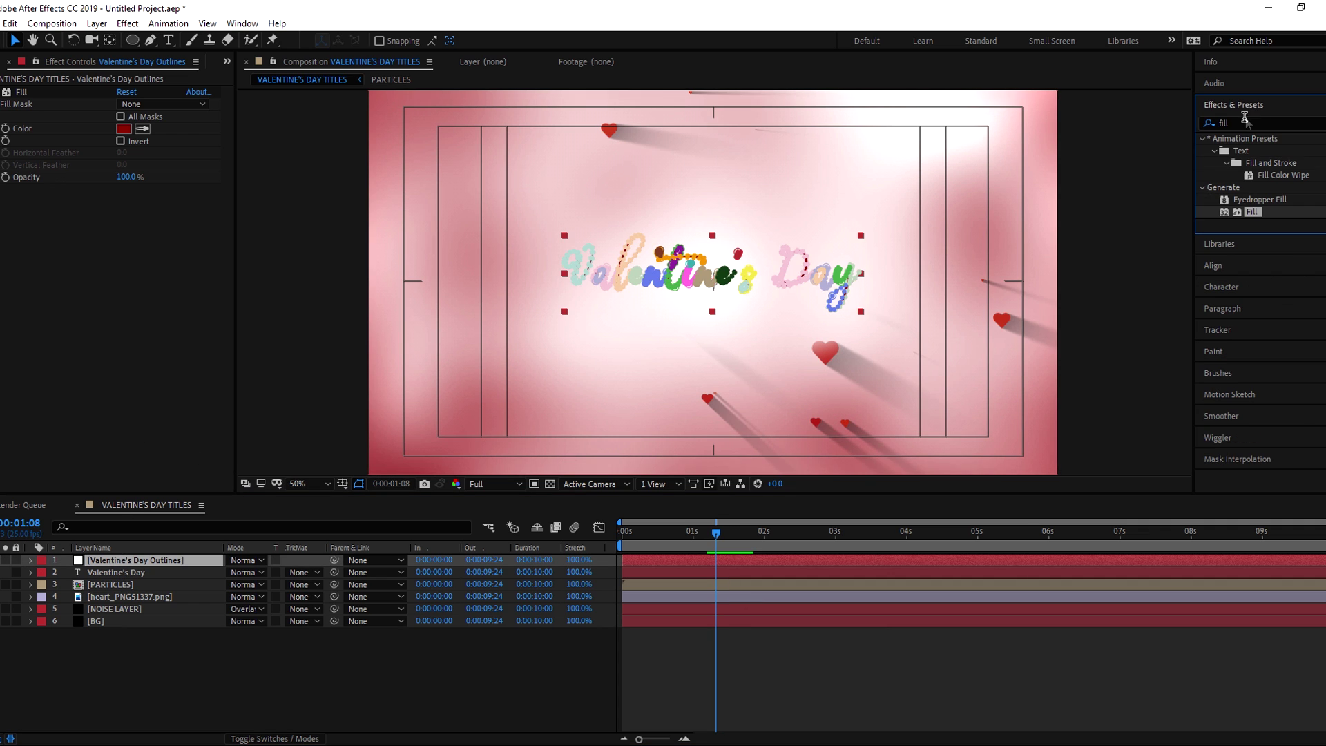
drag(1238, 123, 1209, 131)
text(strok)
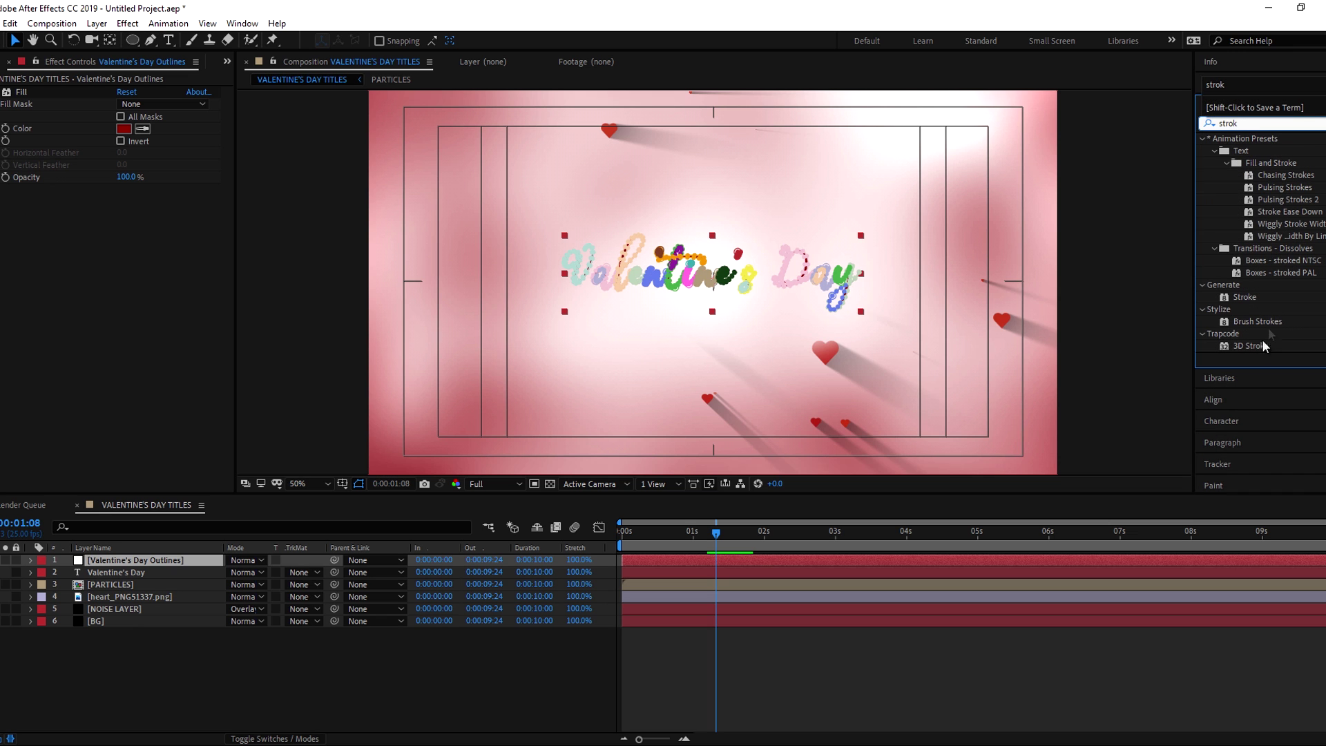
mouse_move(1249, 296)
mouse_down()
mouse_move(90, 606)
mouse_move(117, 565)
mouse_up()
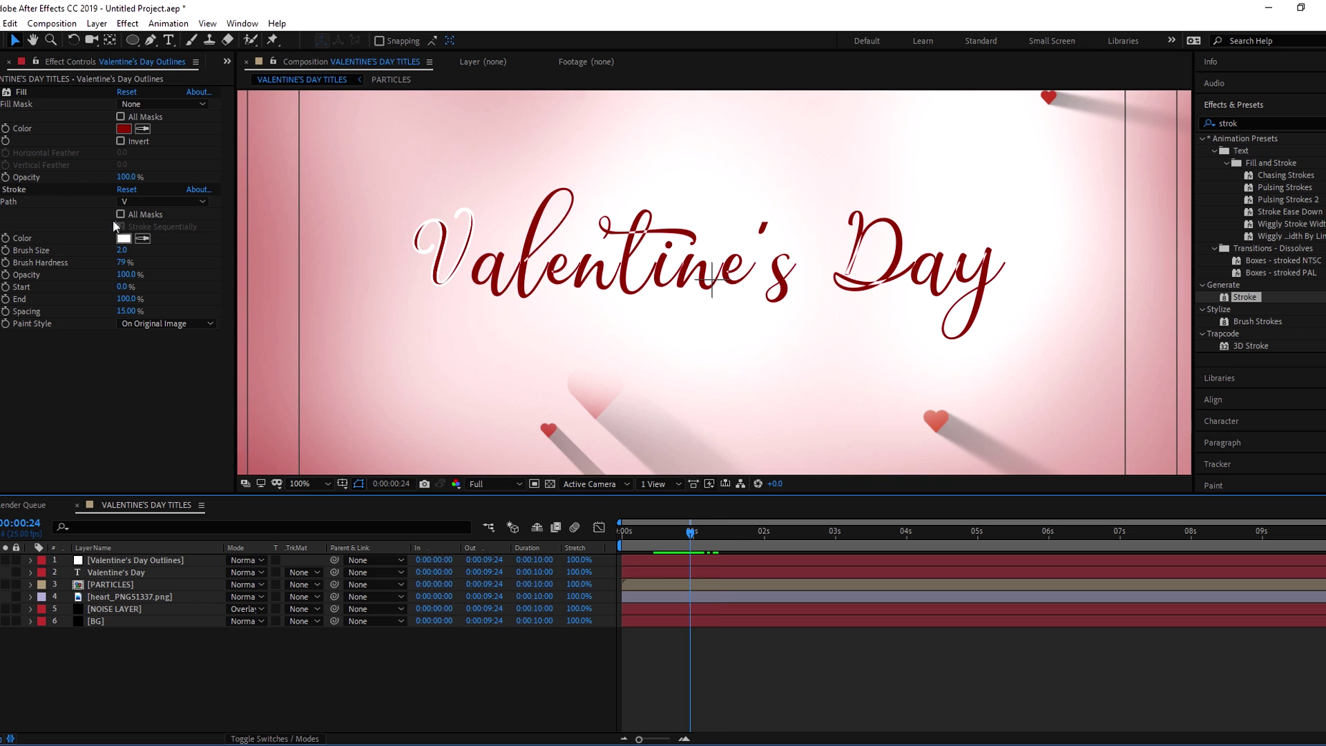
Set the Stroke to All Masks with Paint Style Reveal Original Image.
click(121, 215)
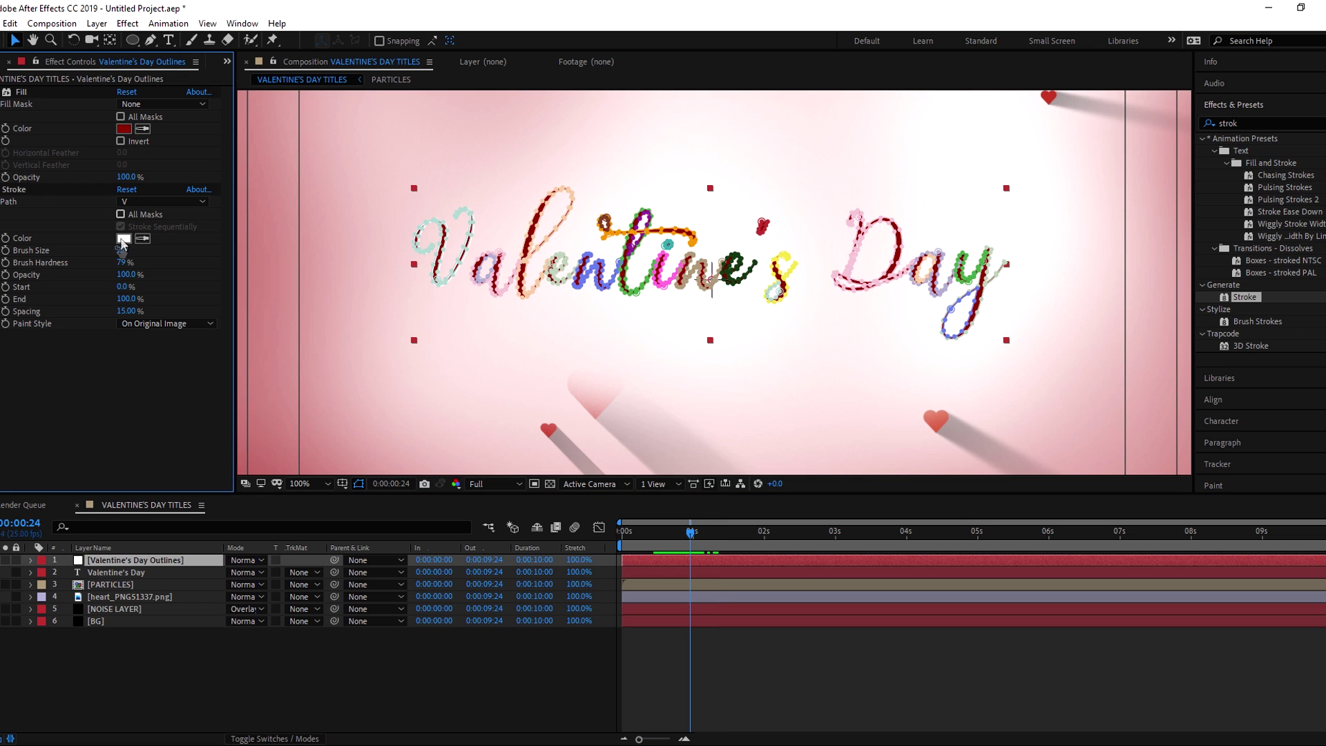
click(121, 214)
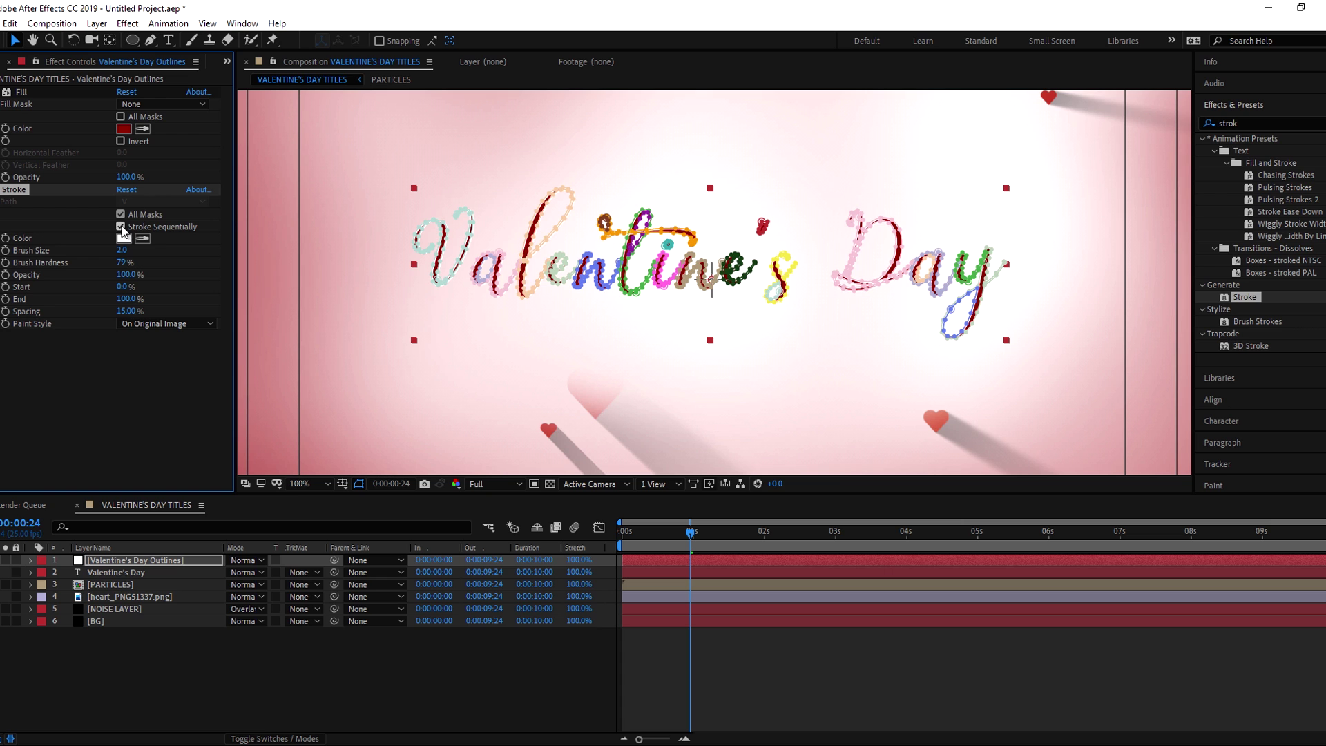
click(708, 668)
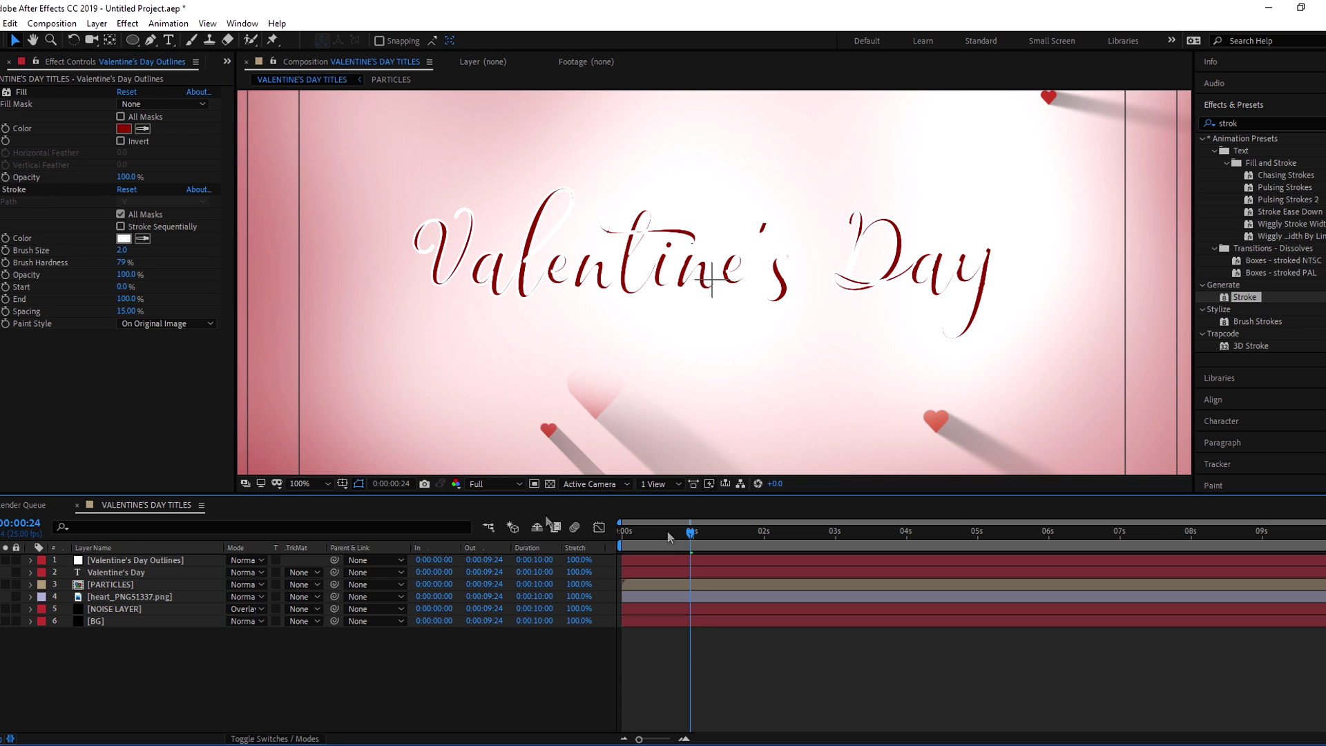
click(158, 324)
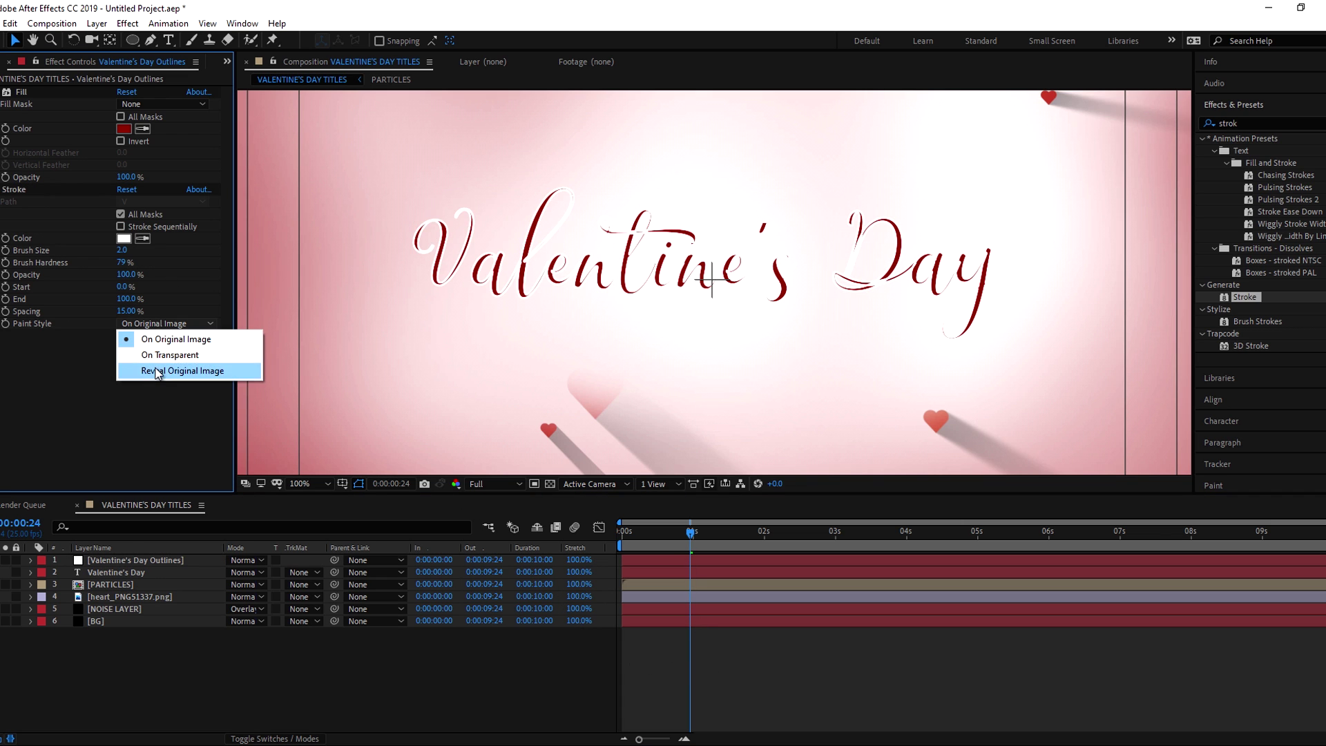
click(152, 364)
key(Home)
click(5, 299)
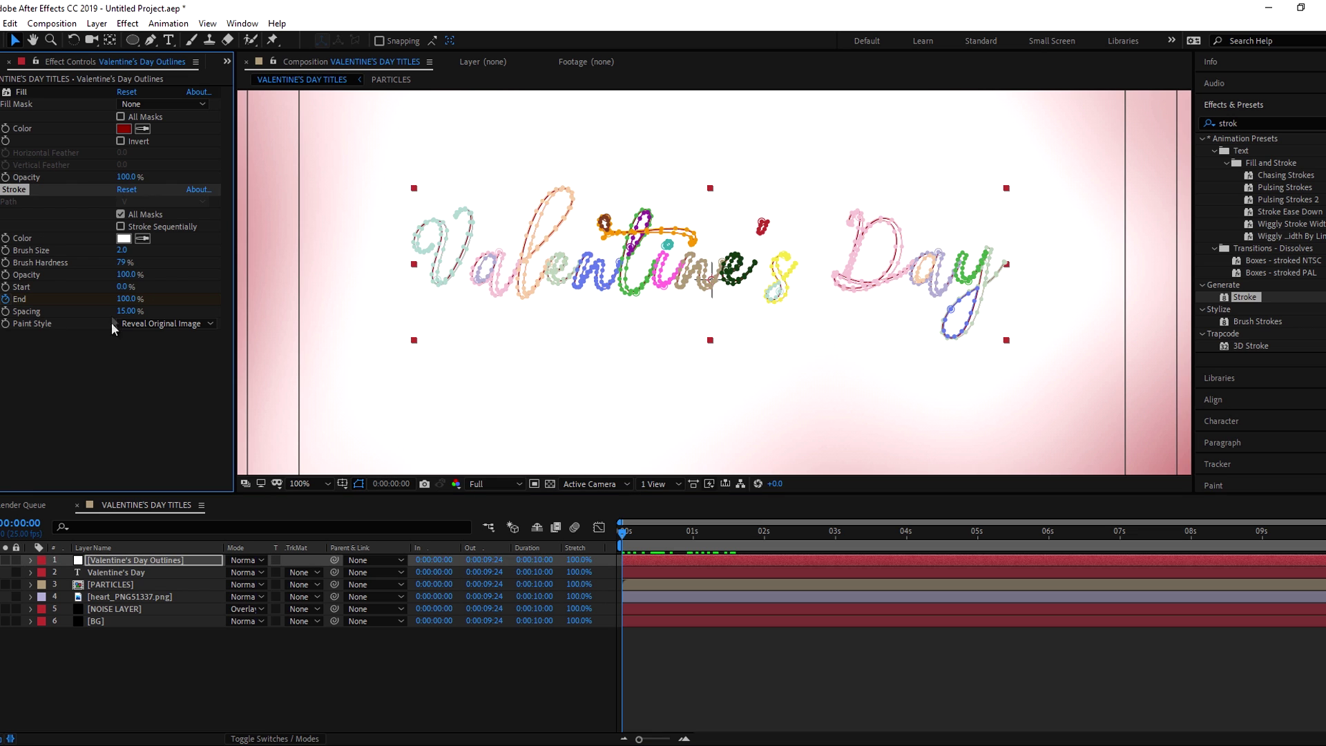
Keyframe Stroke End at 0% at the start and 100% at 0:00:02:24.
key(Return)
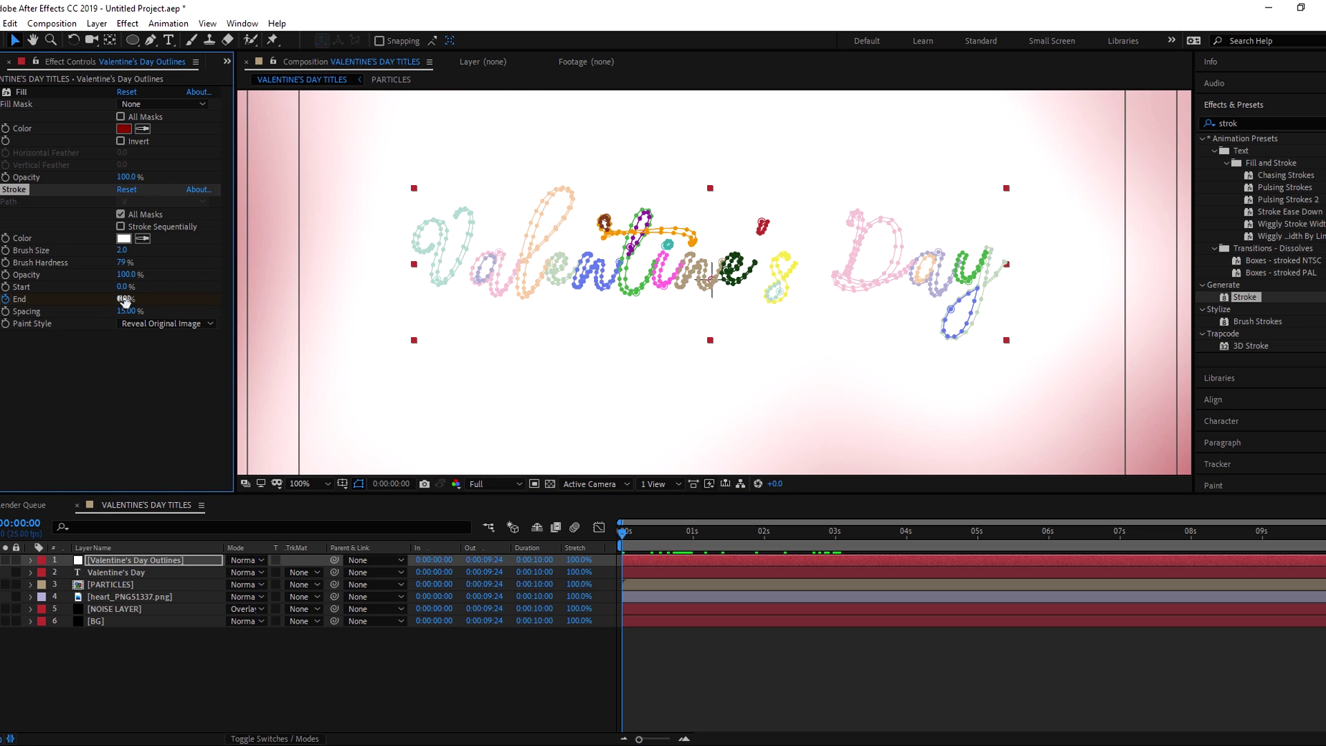
drag(625, 532, 836, 559)
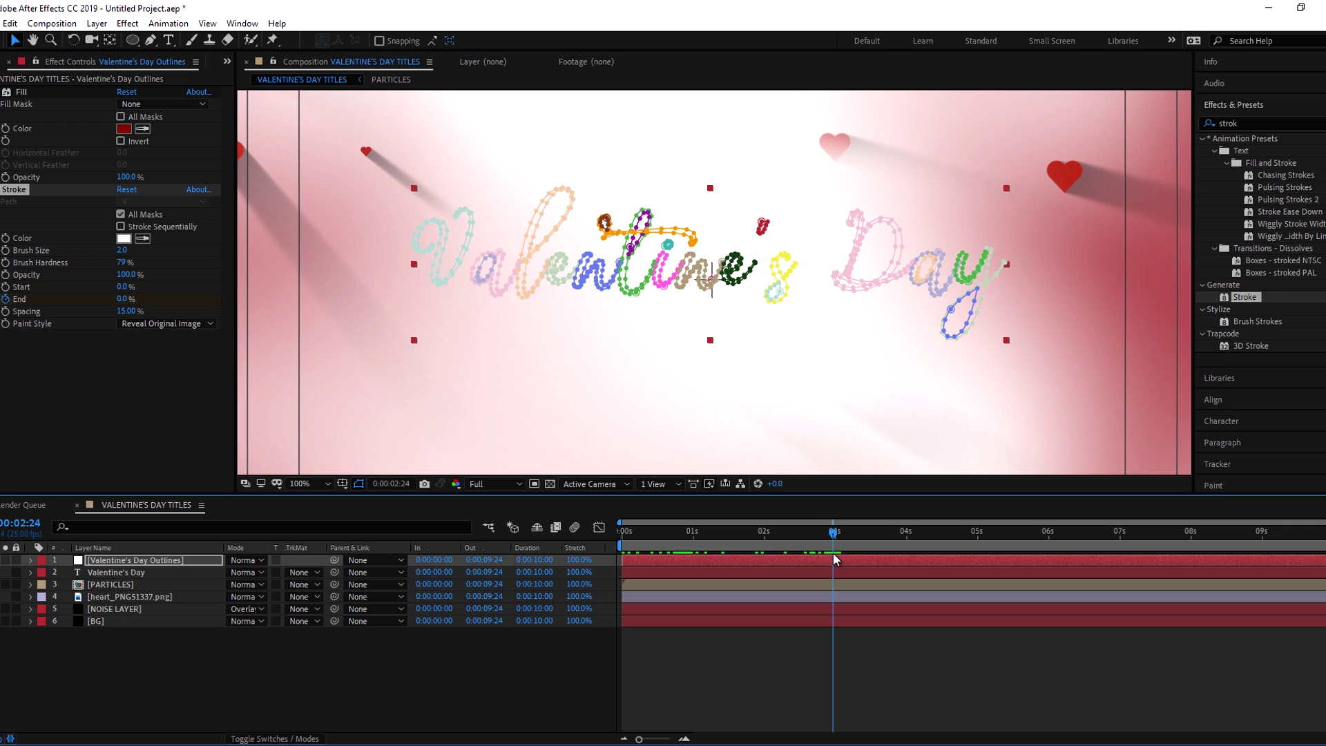
click(123, 299)
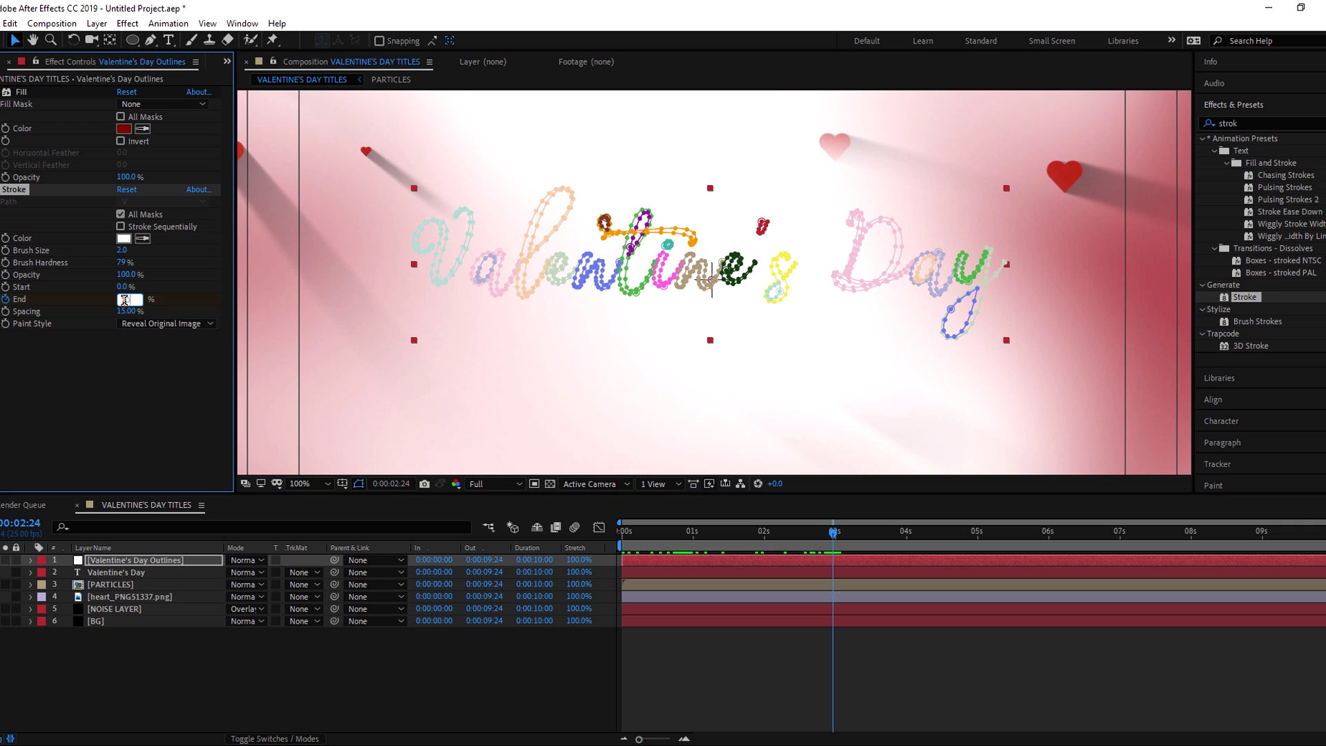
click(737, 658)
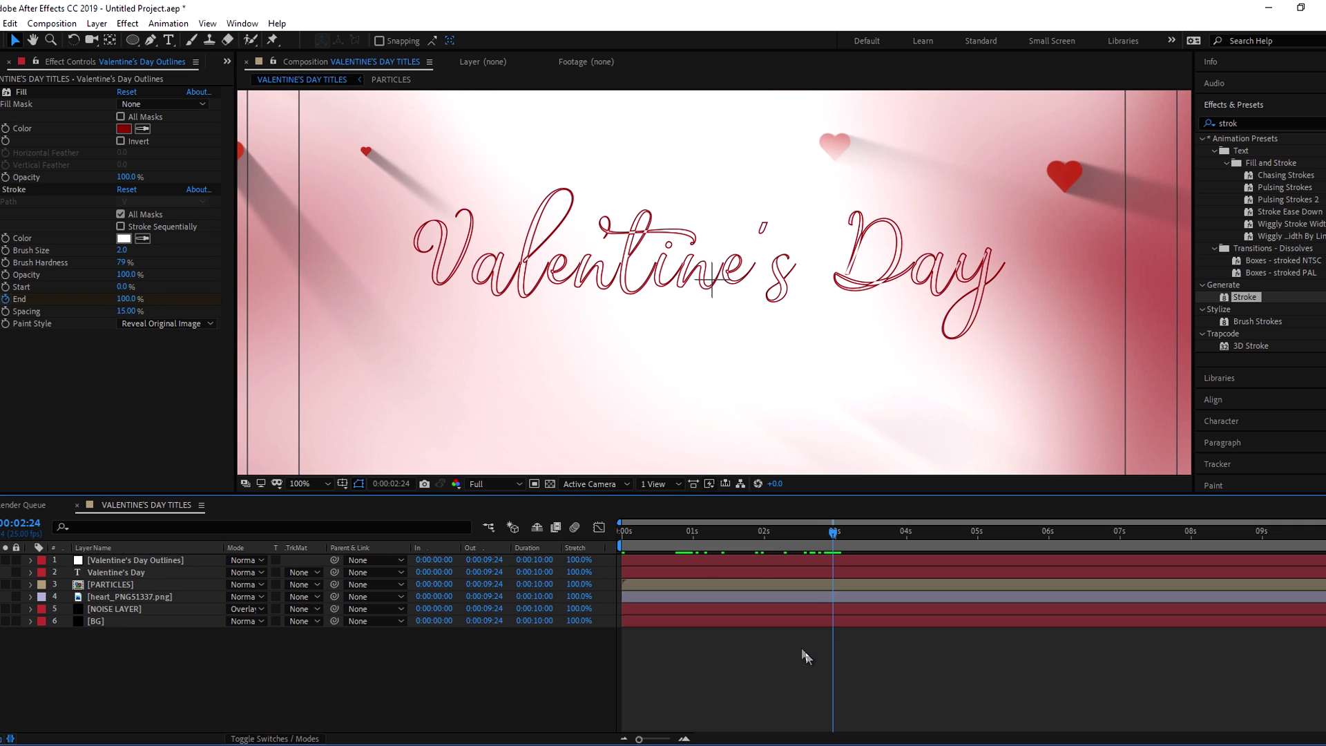
Reveal the End keyframes with U and preview the outlines drawing on.
click(831, 556)
key(u)
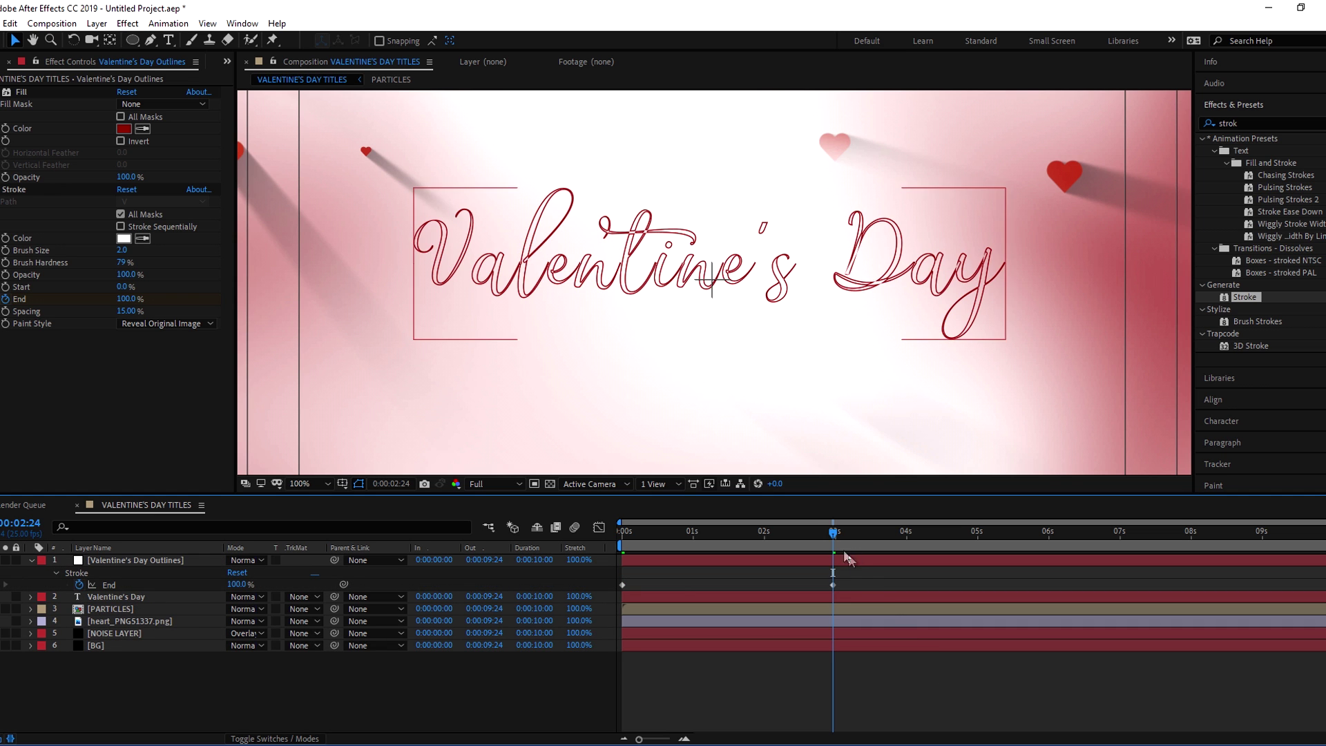
key(Home)
click(724, 687)
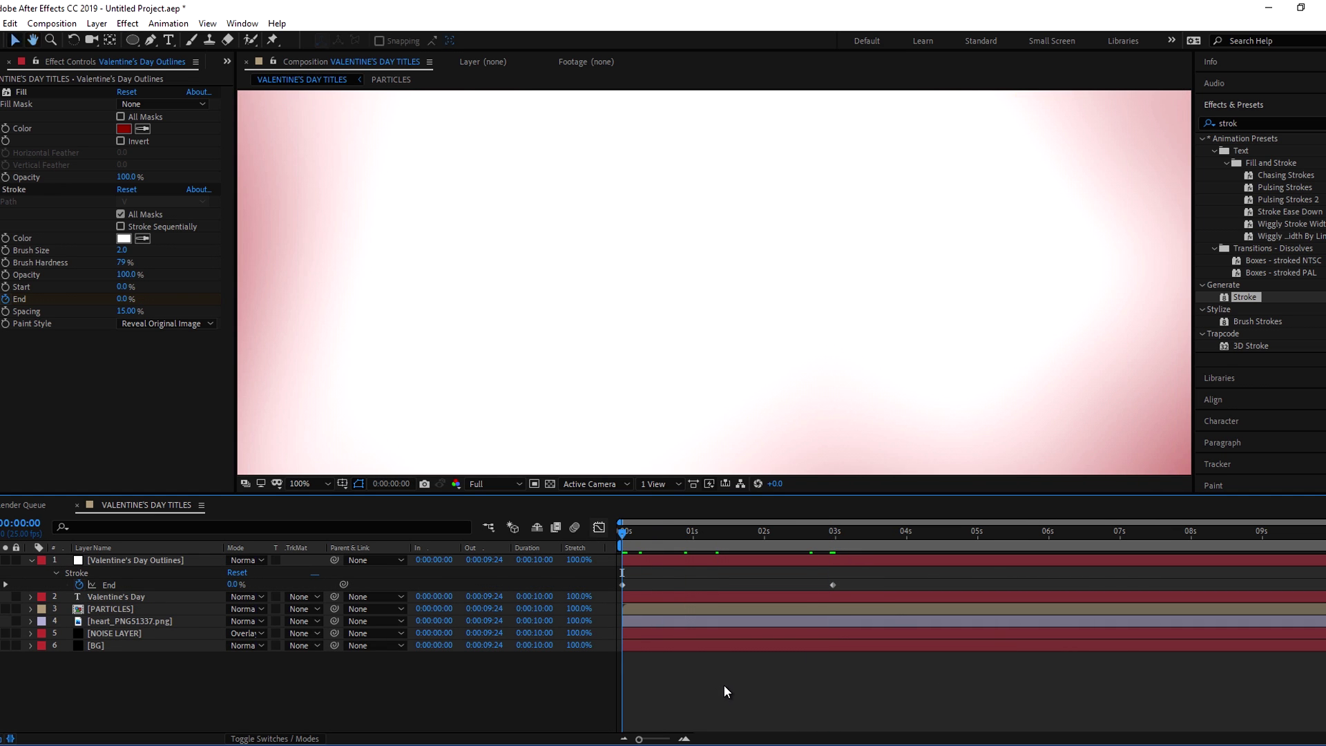
key(space)
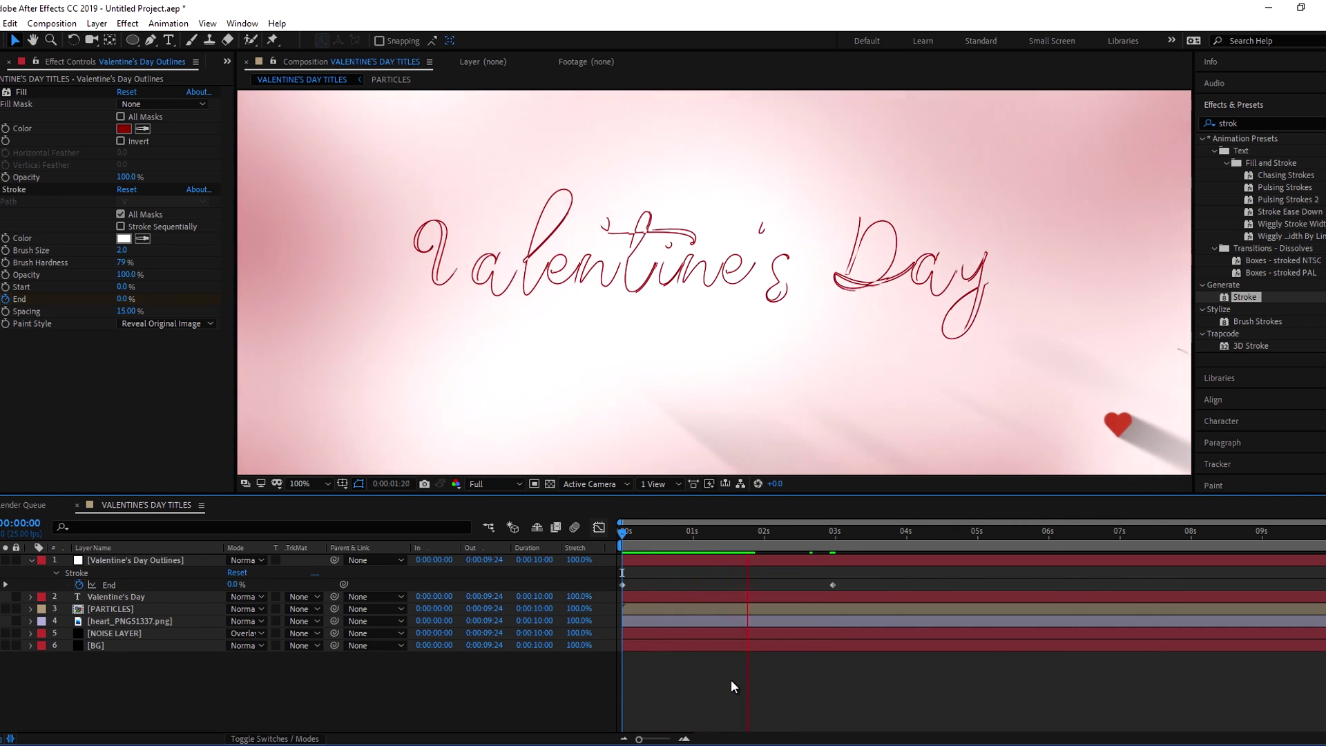
click(774, 552)
mouse_move(750, 531)
mouse_down()
mouse_move(710, 528)
mouse_move(778, 530)
mouse_up()
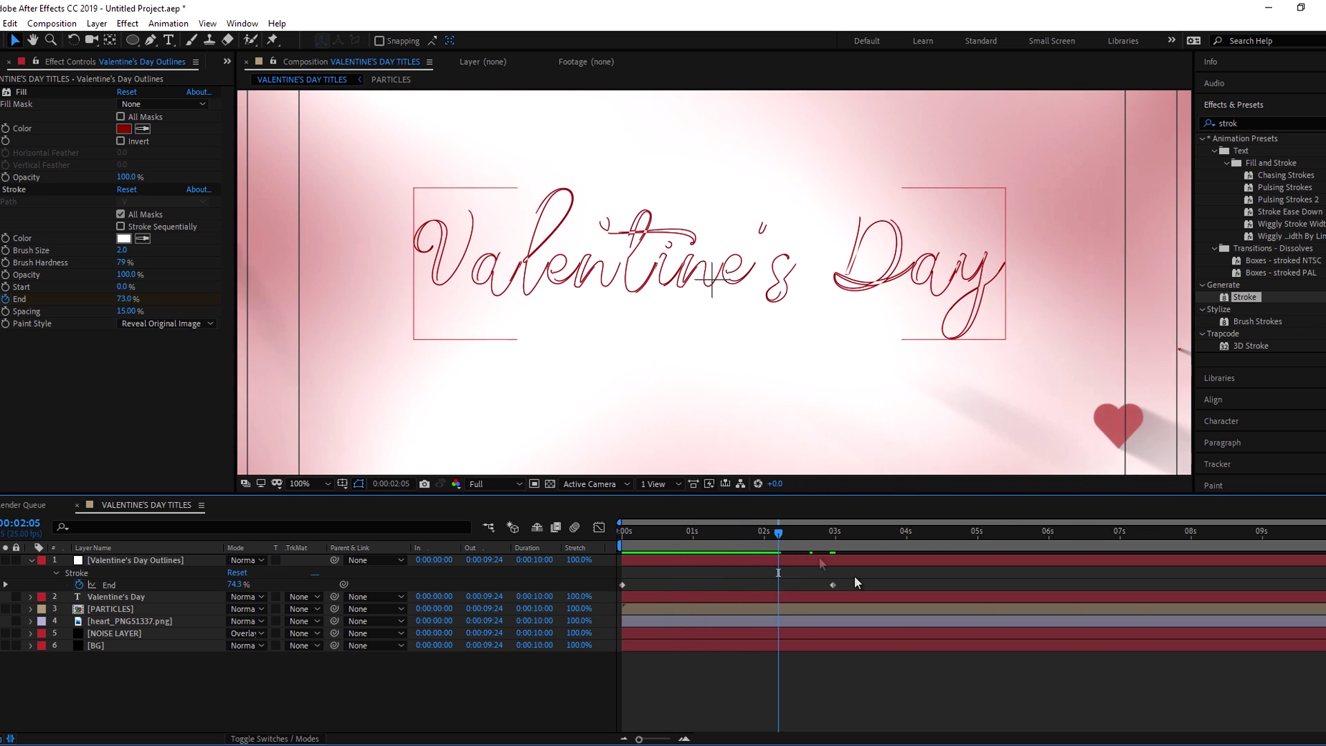
click(131, 549)
click(131, 561)
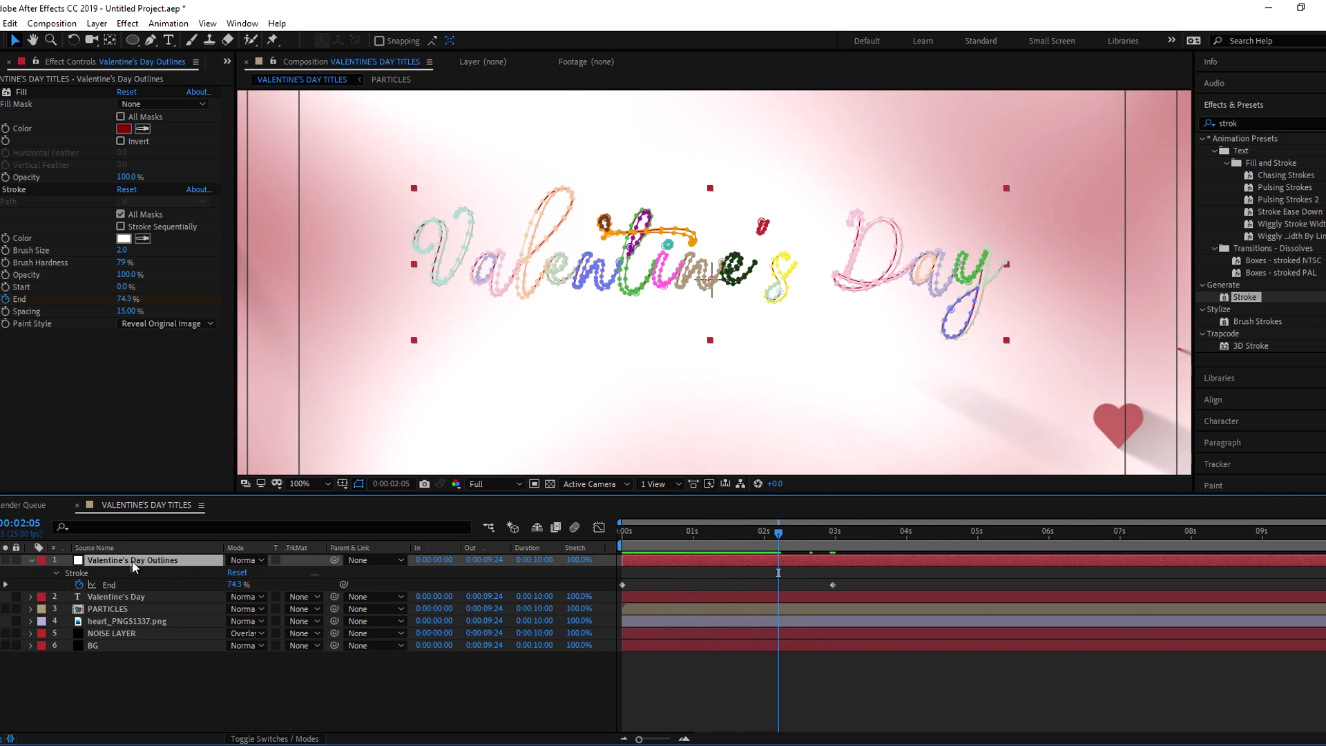
Apply Bevel Alpha to the outlines layer and move it above Stroke.
click(1257, 122)
text(bee)
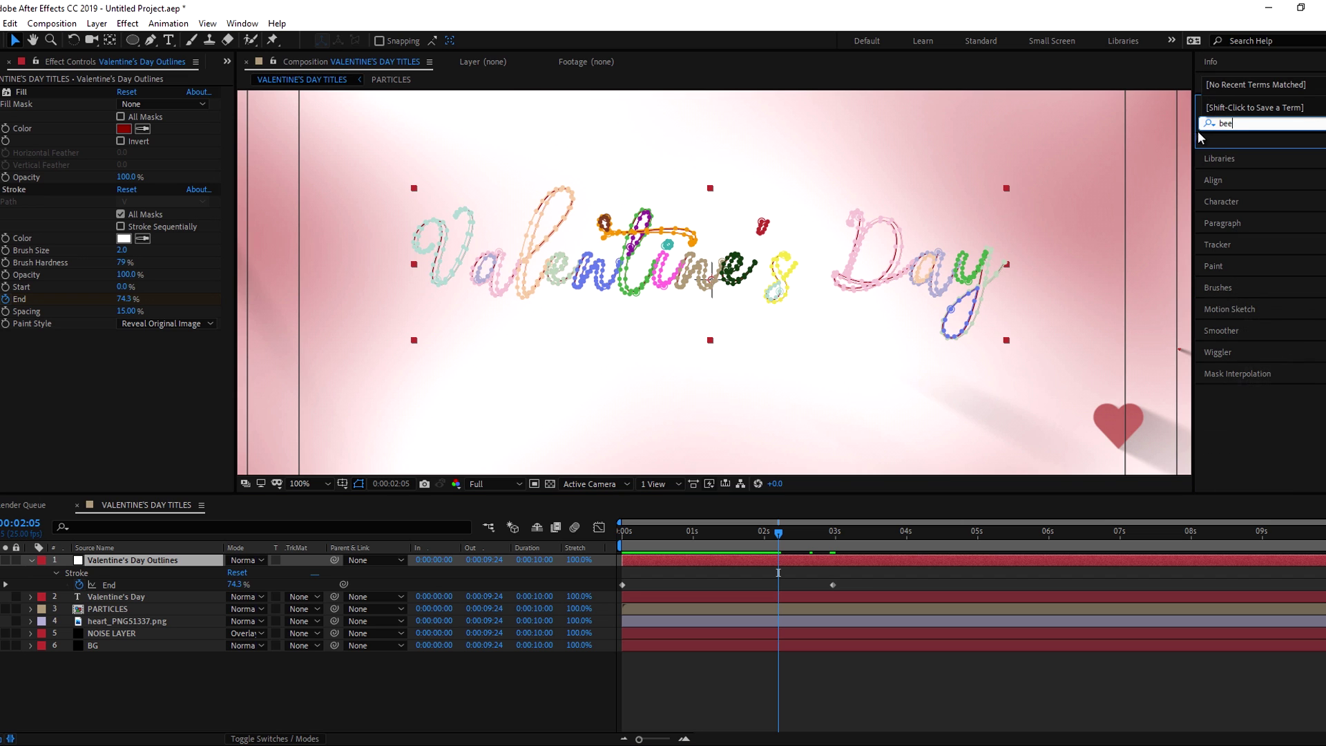
click(1210, 125)
text(bev)
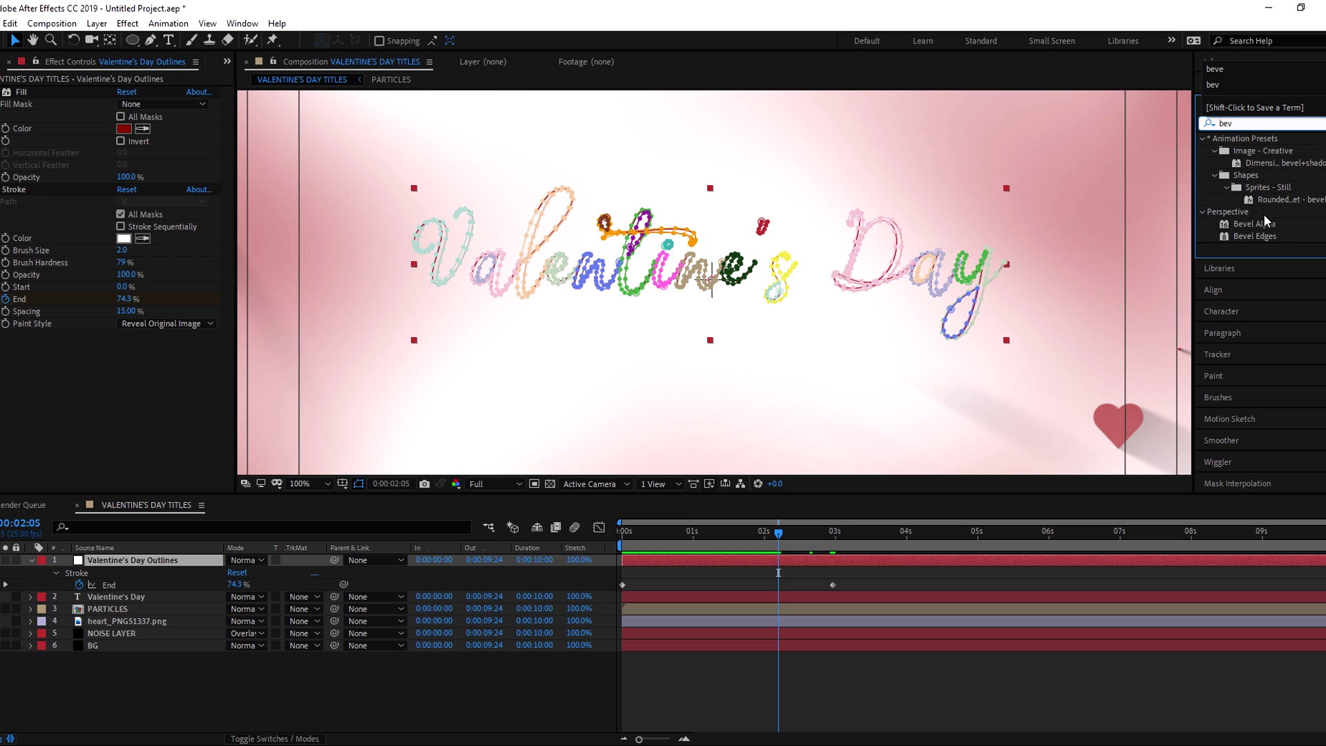
drag(1252, 223, 144, 560)
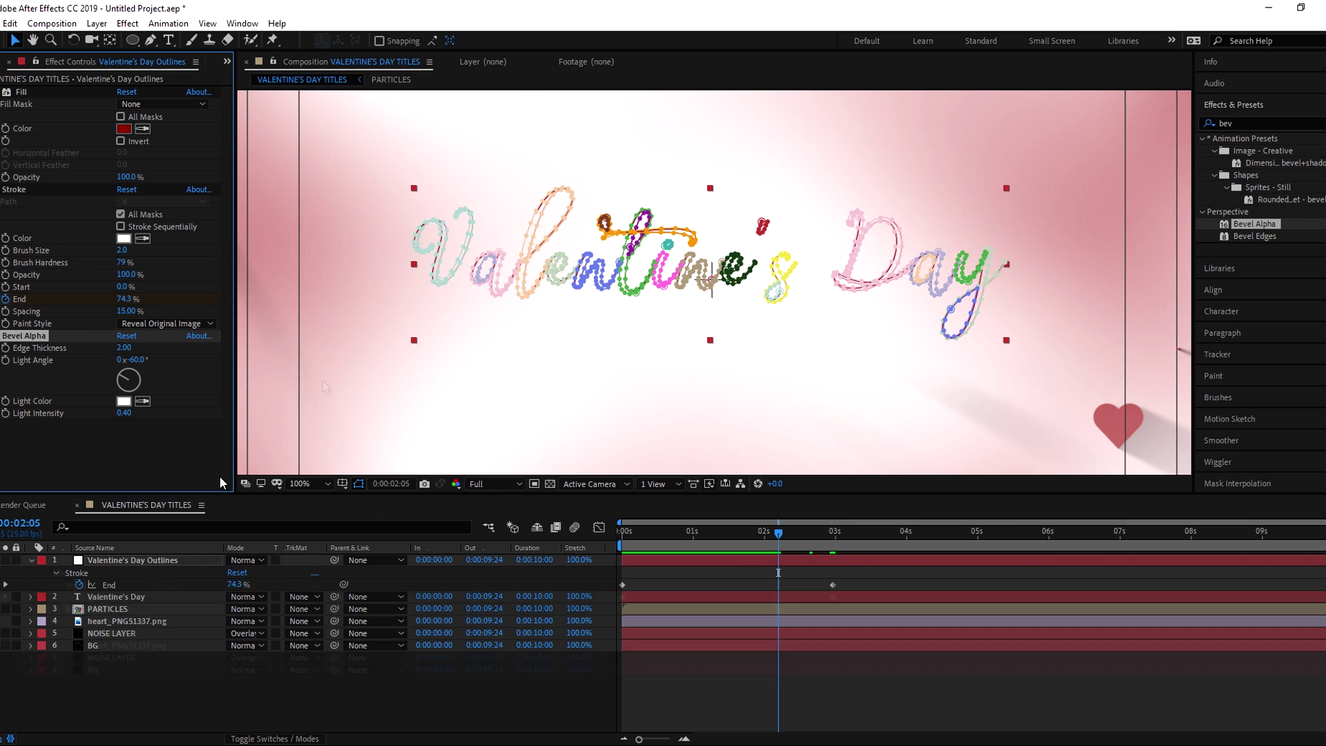
scroll(411, 293, up, 4)
key(slash)
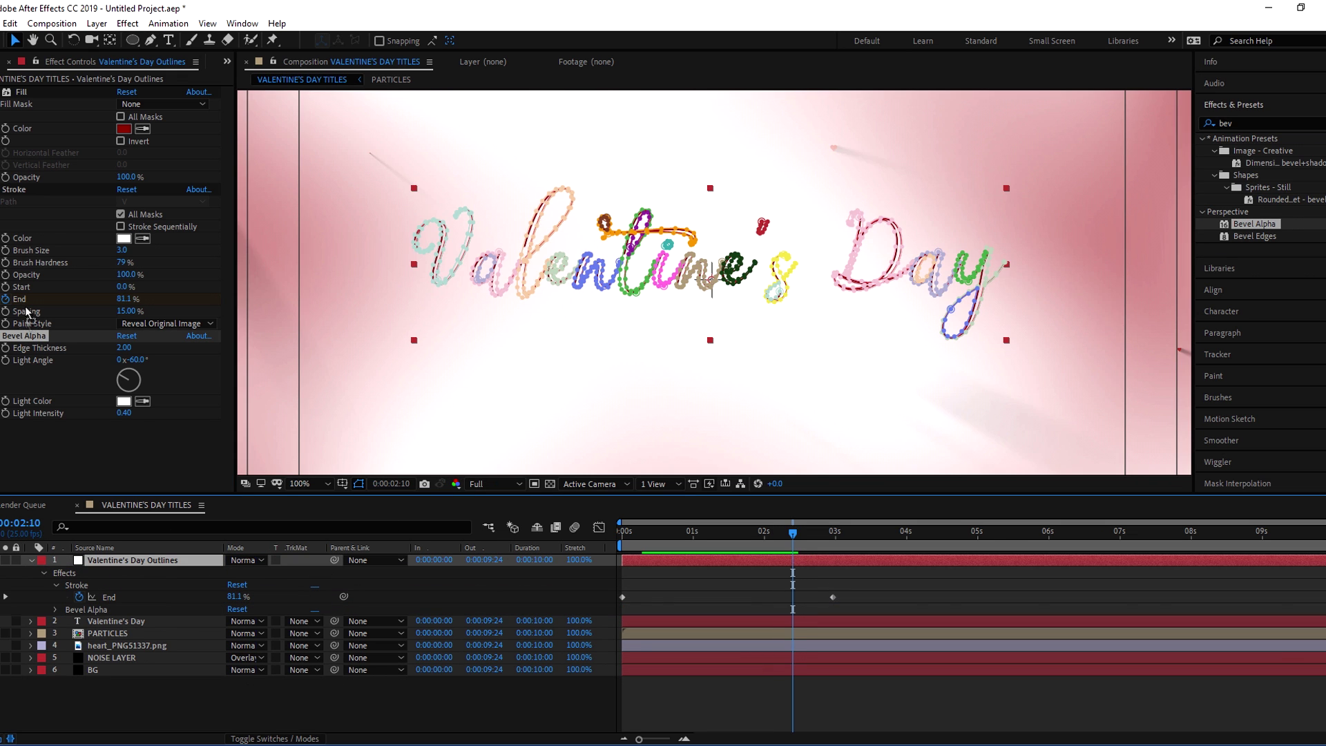
drag(24, 336, 41, 187)
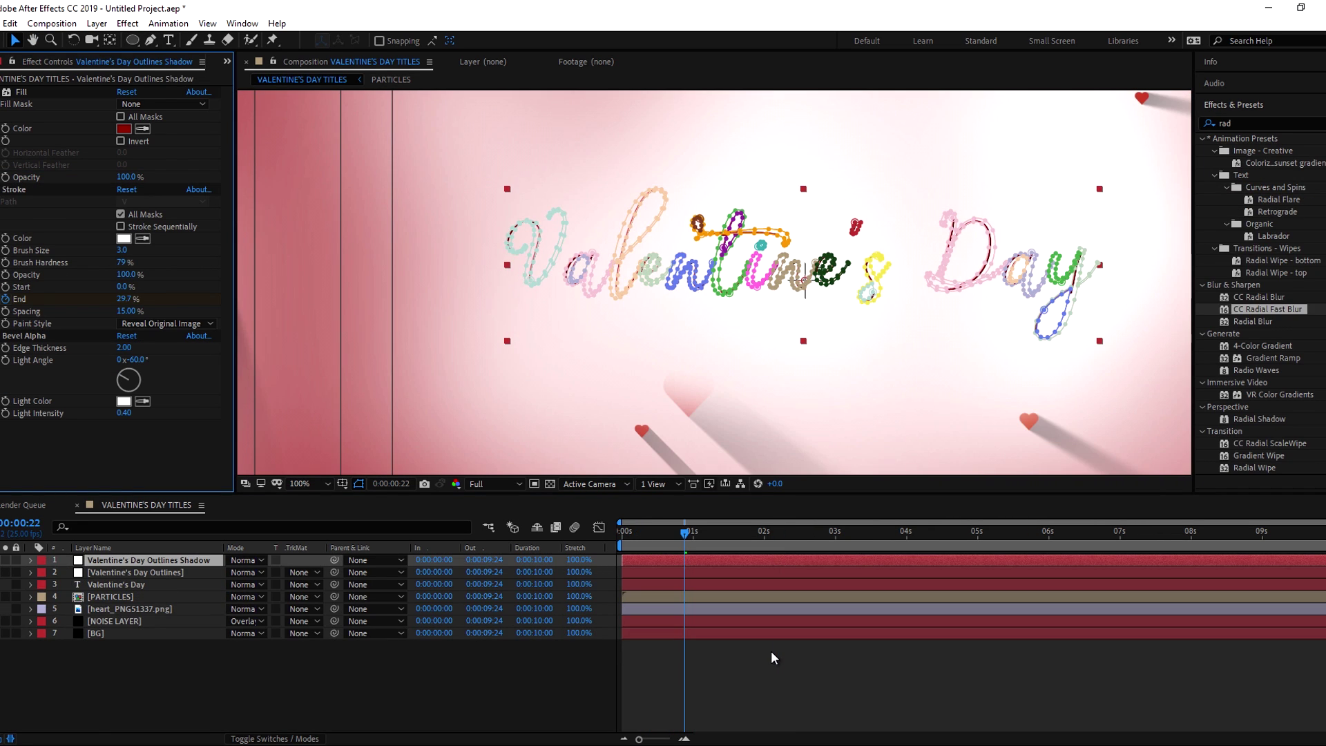
Delete the Bevel Alpha effect and move Stroke up next to Fill.
click(785, 650)
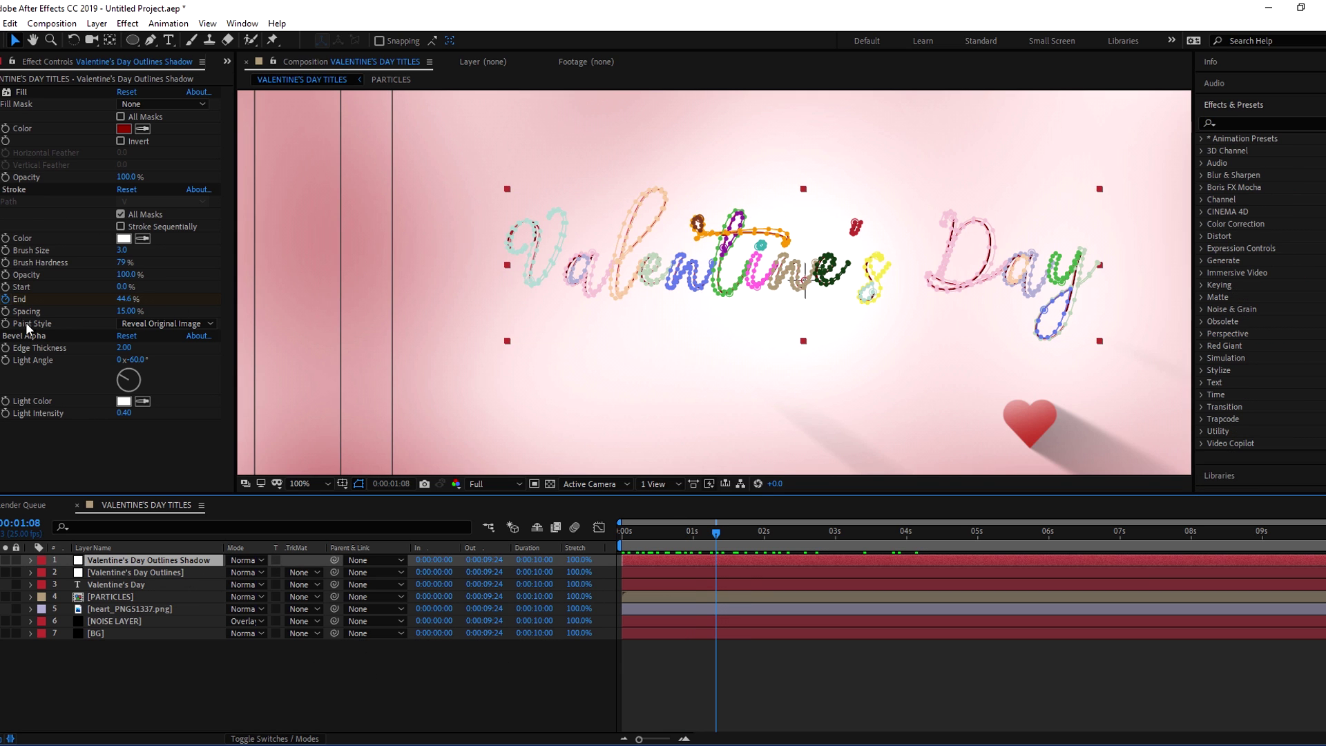
click(27, 337)
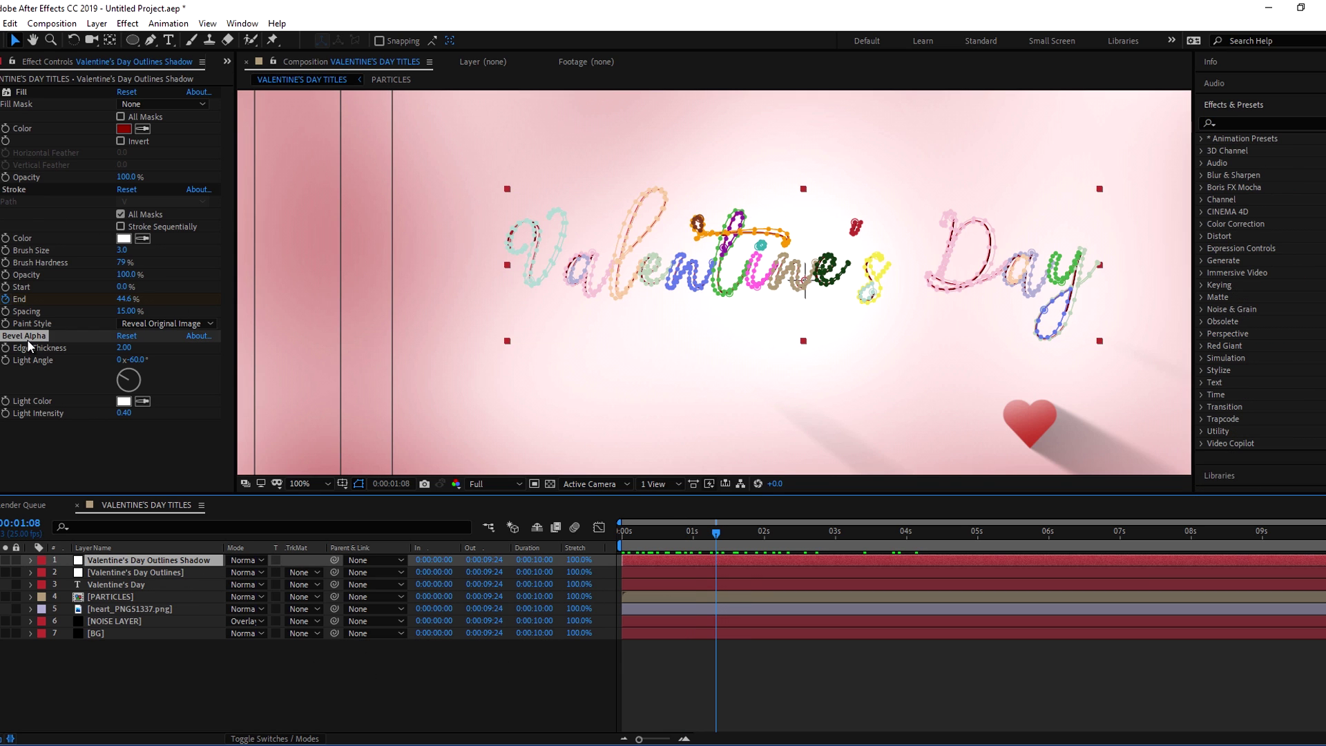
key(Delete)
drag(19, 193, 28, 90)
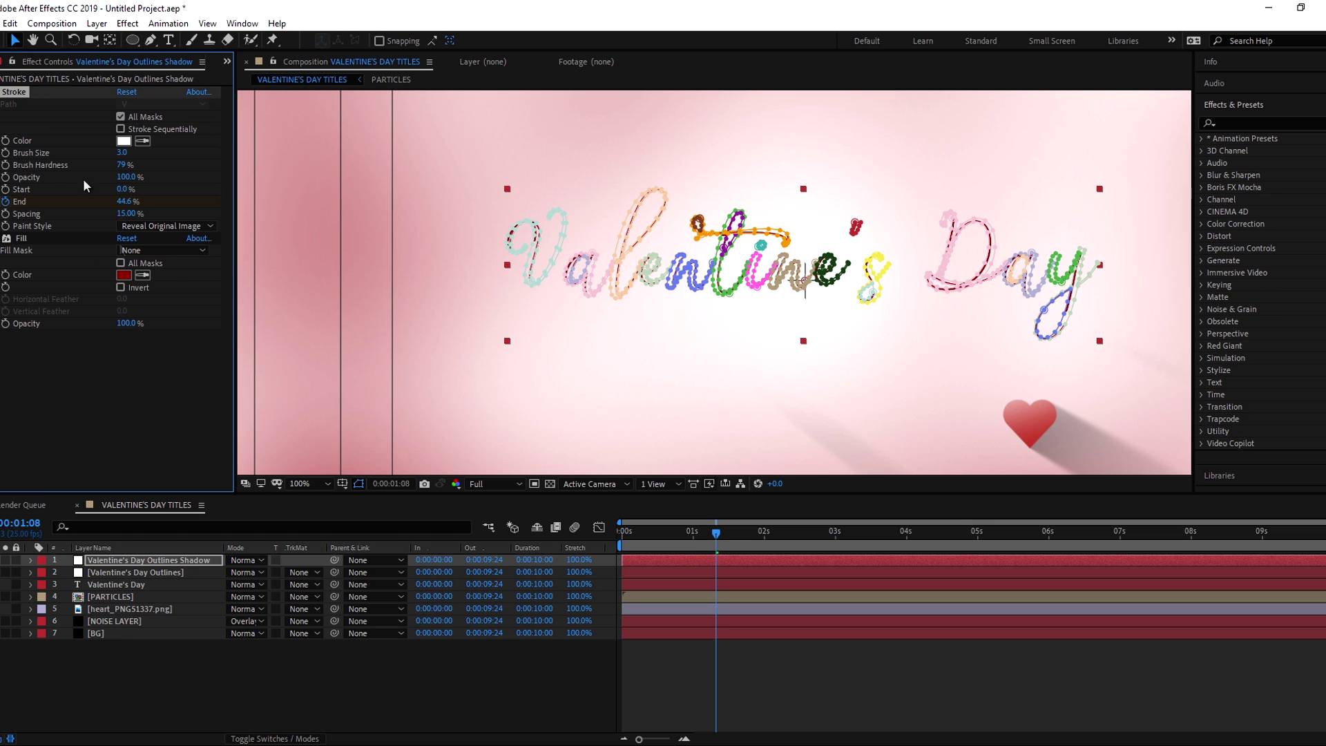
Set the shadow copy's fill to black, move it below Valentine's Day Outlines, and search effects for 'radi'.
click(123, 275)
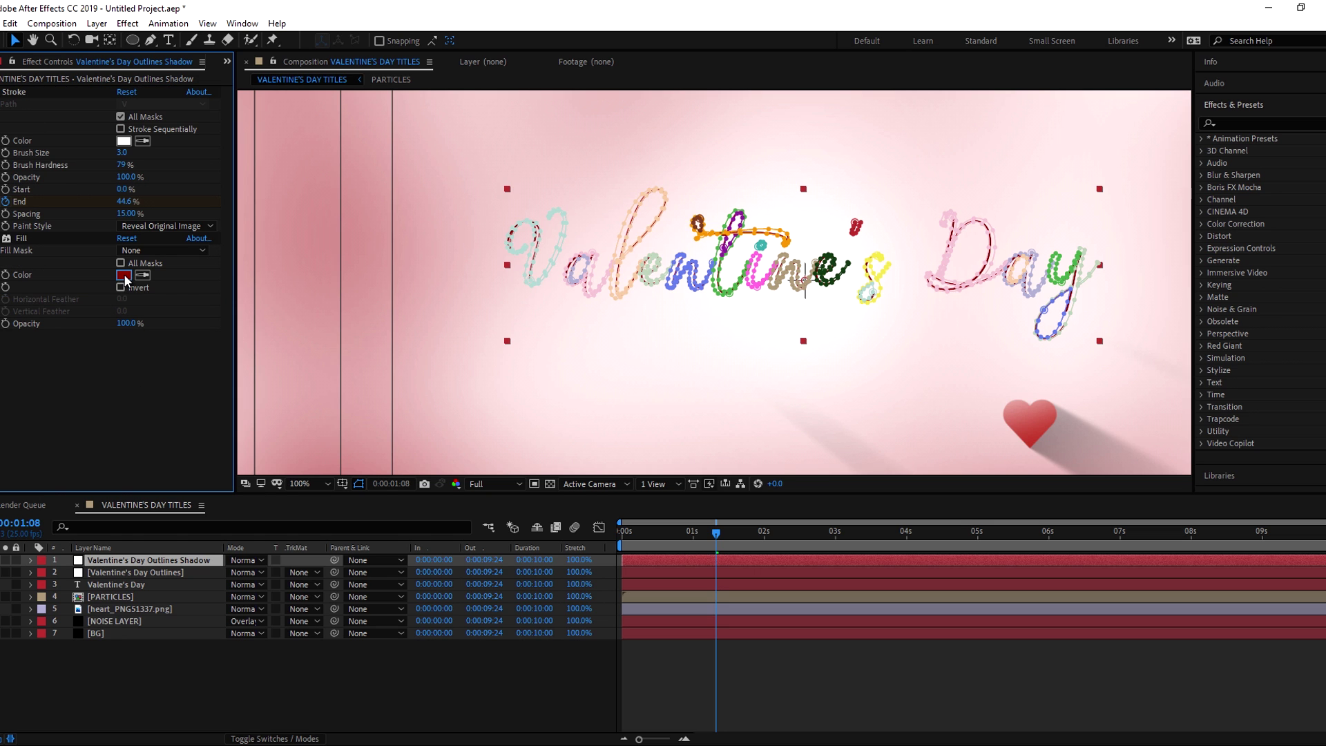
click(91, 548)
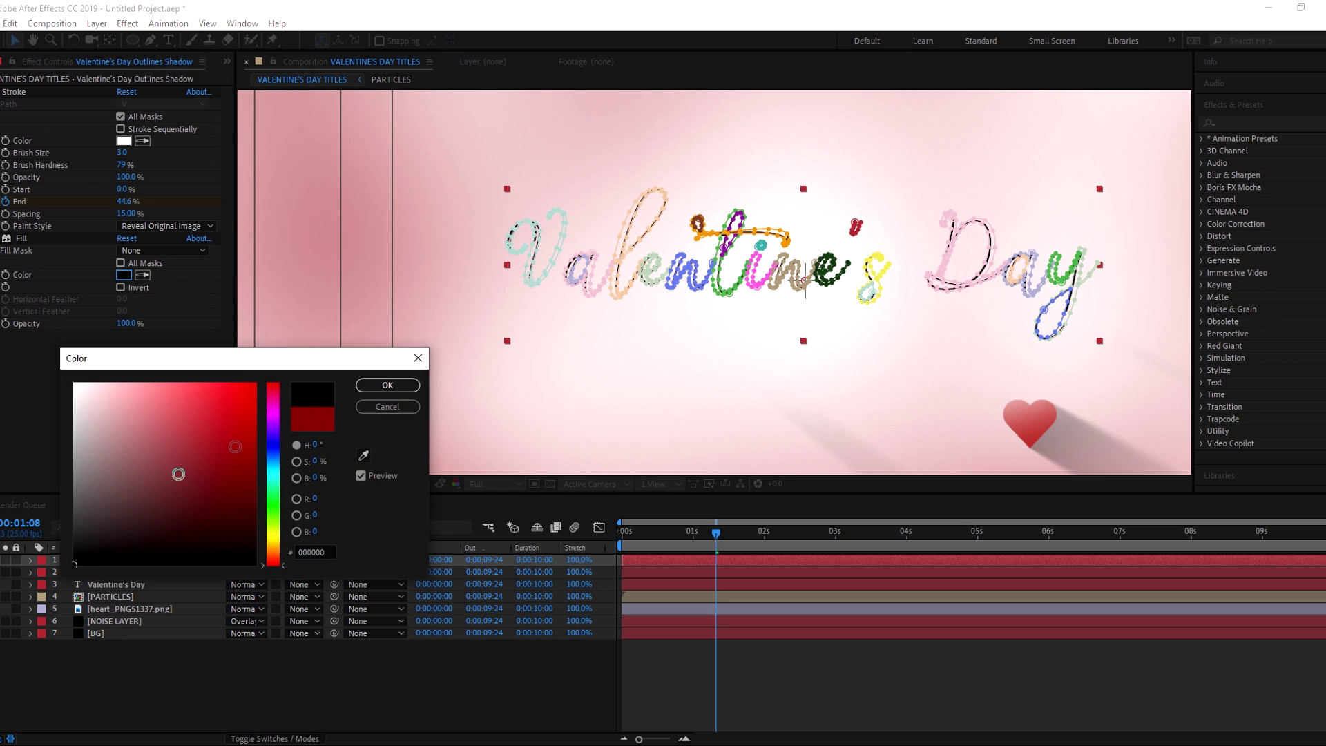
click(388, 385)
click(635, 559)
click(794, 653)
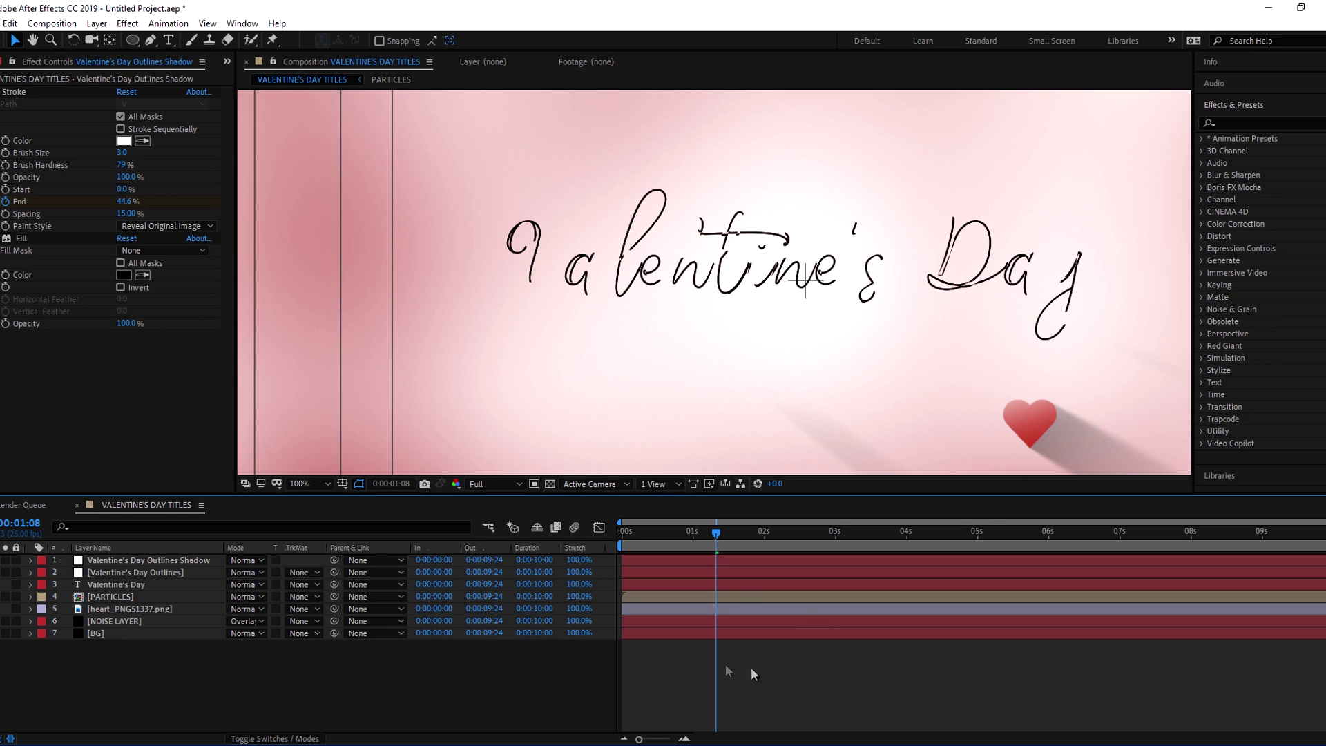
click(128, 561)
drag(128, 567, 123, 585)
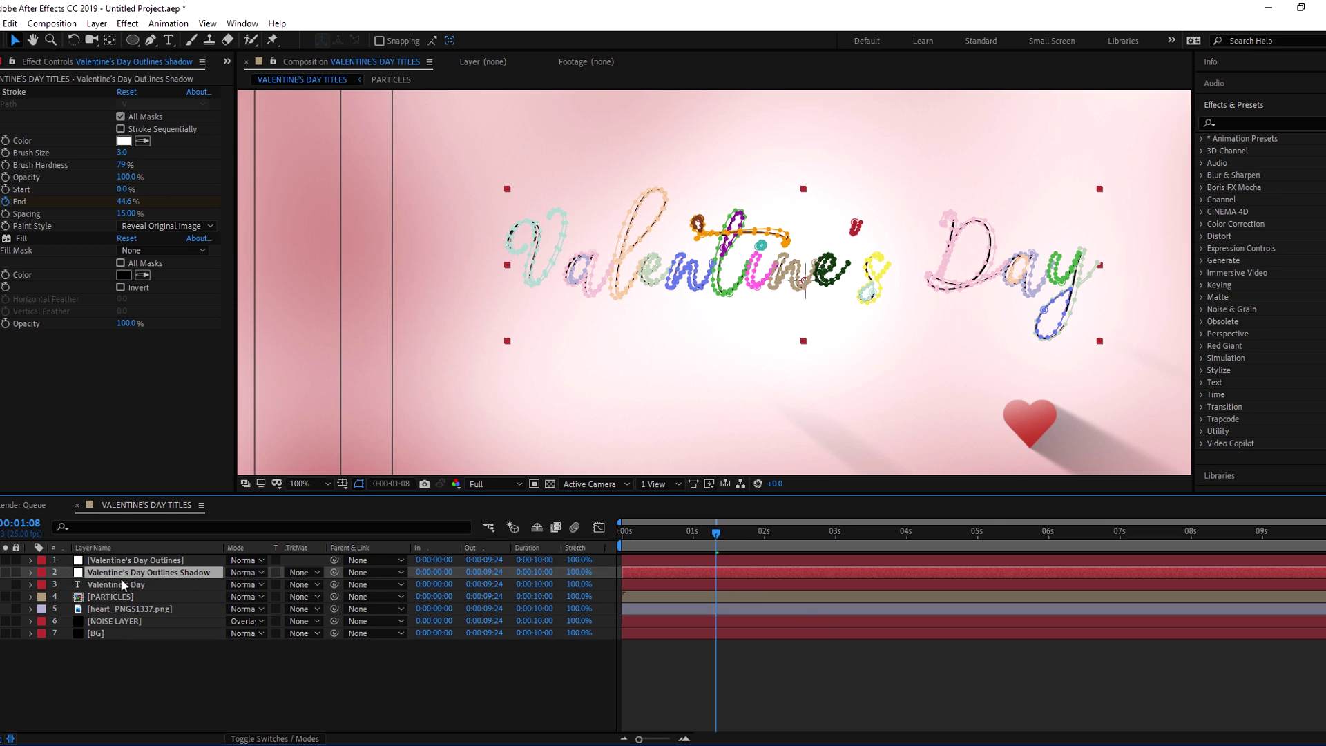
click(1241, 124)
text(radi)
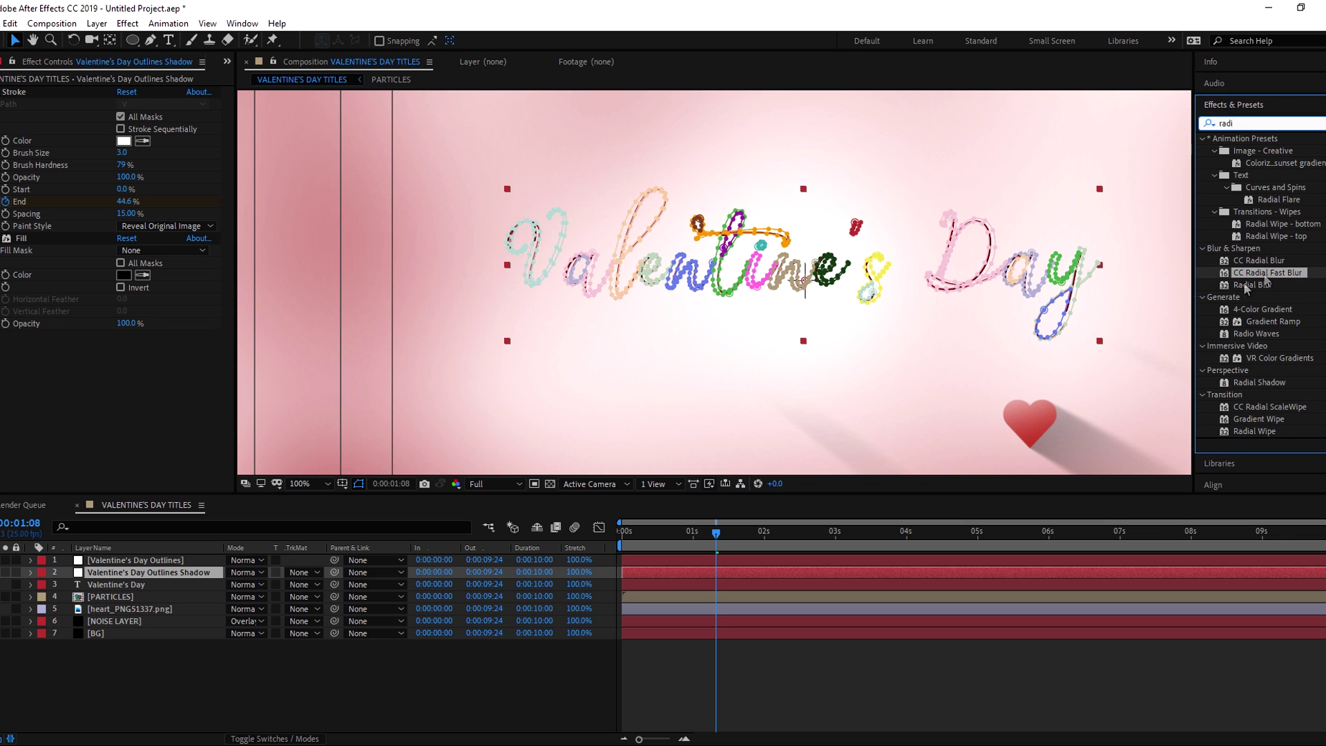
Add CC Radial Fast Blur above Fill on the shadow: Brightest zoom, Center 408,306, Amount 88.
drag(1268, 272, 172, 572)
click(122, 416)
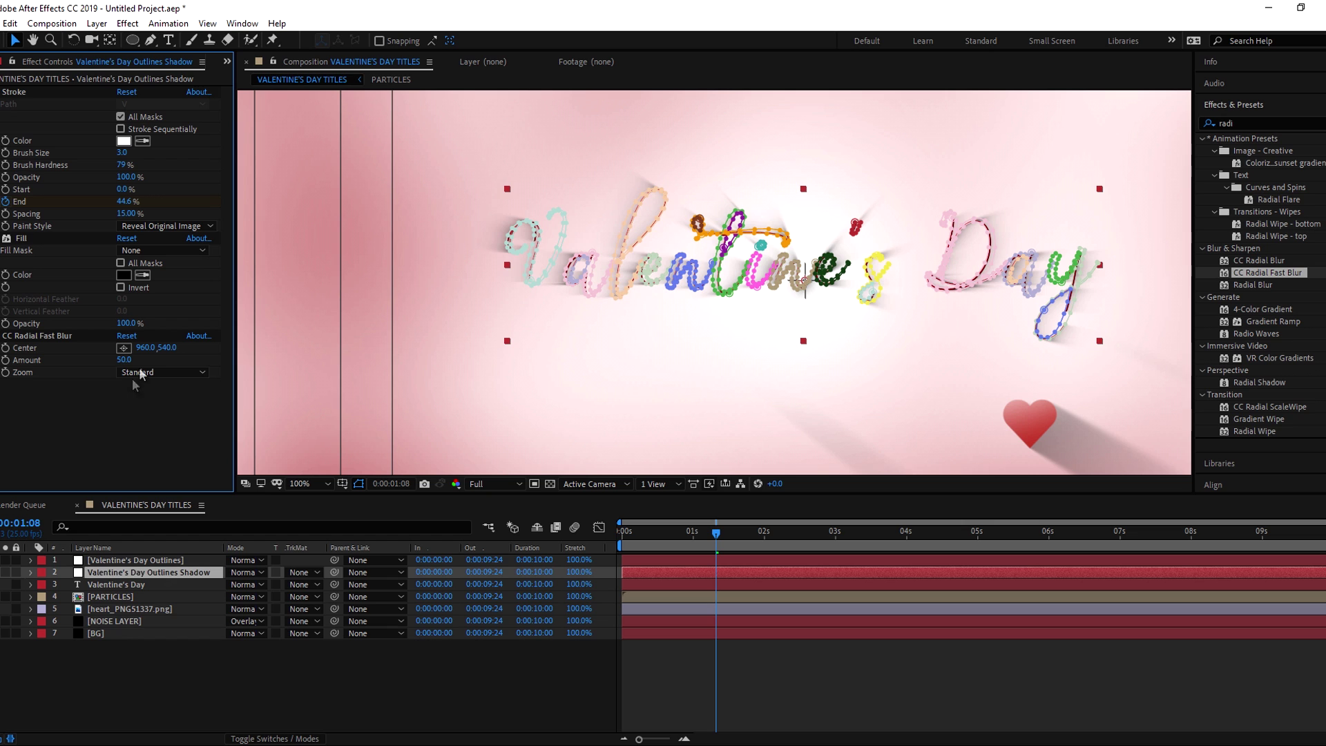
click(138, 373)
click(147, 410)
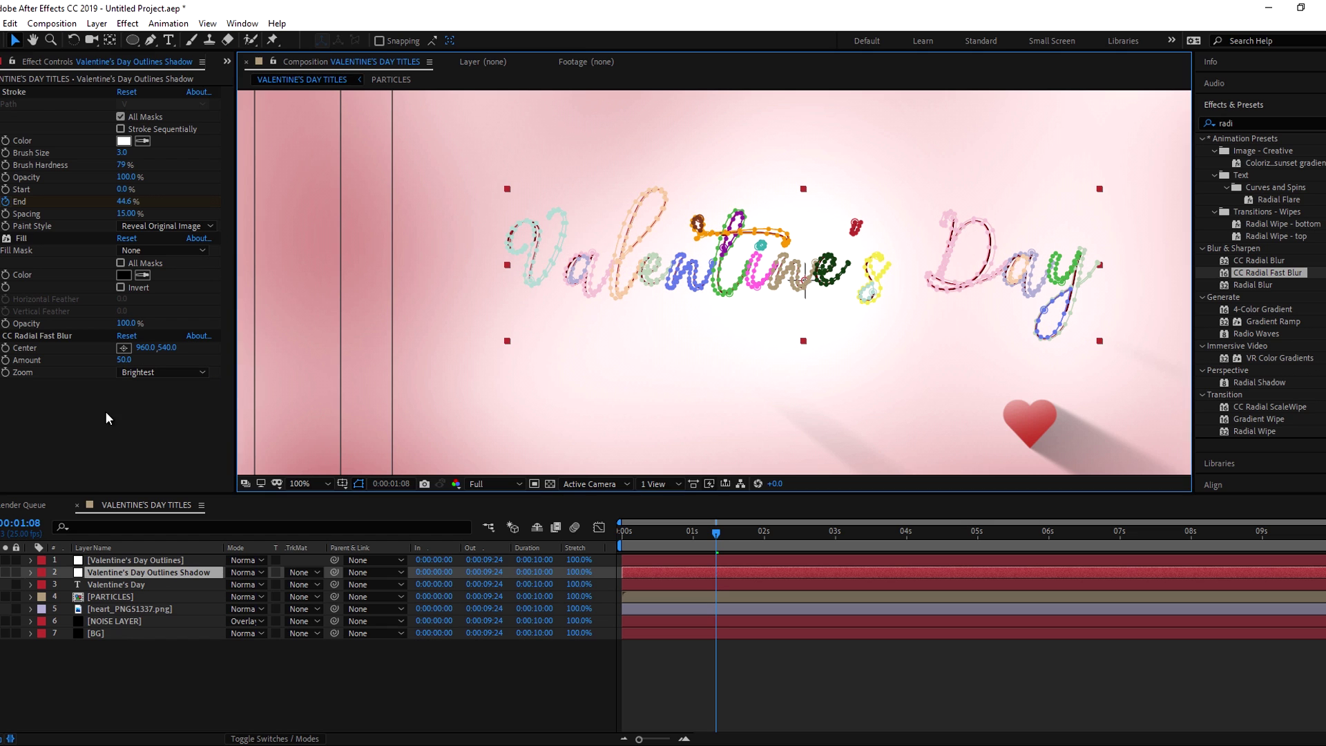
drag(26, 239, 58, 376)
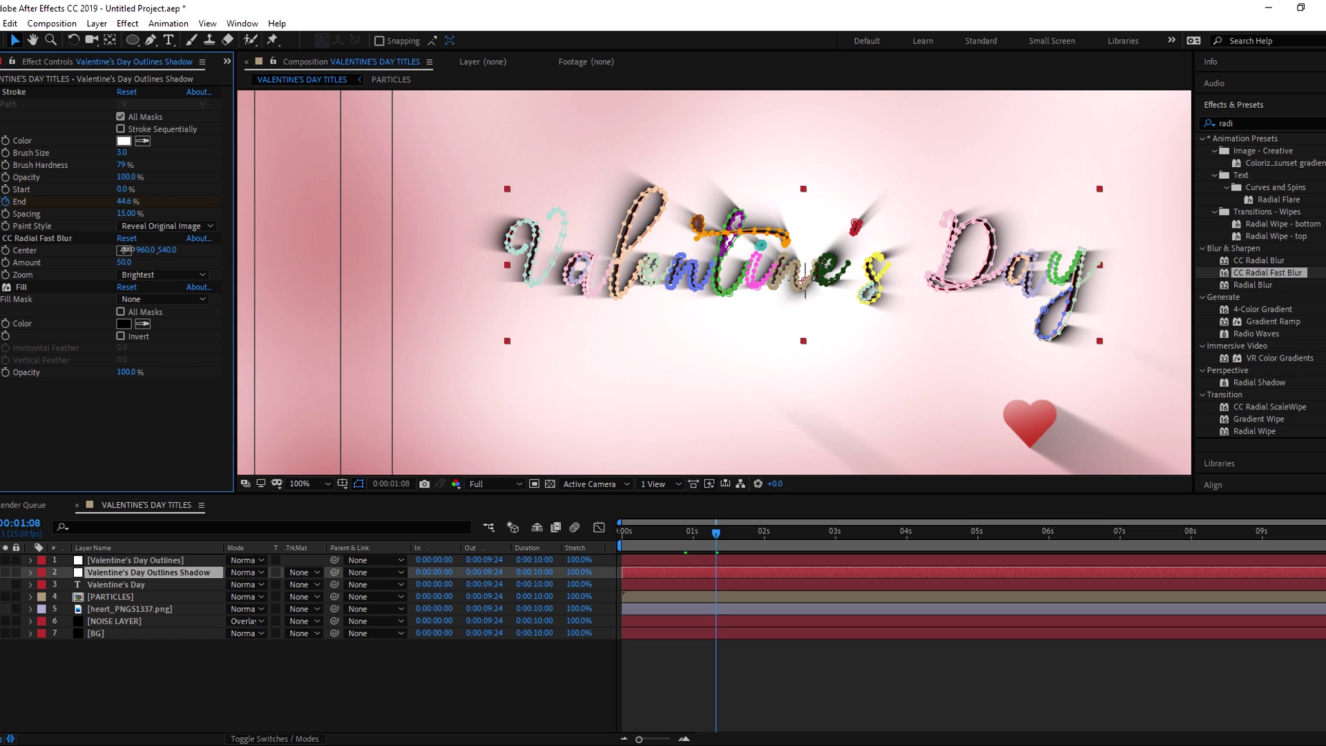
drag(803, 257, 422, 95)
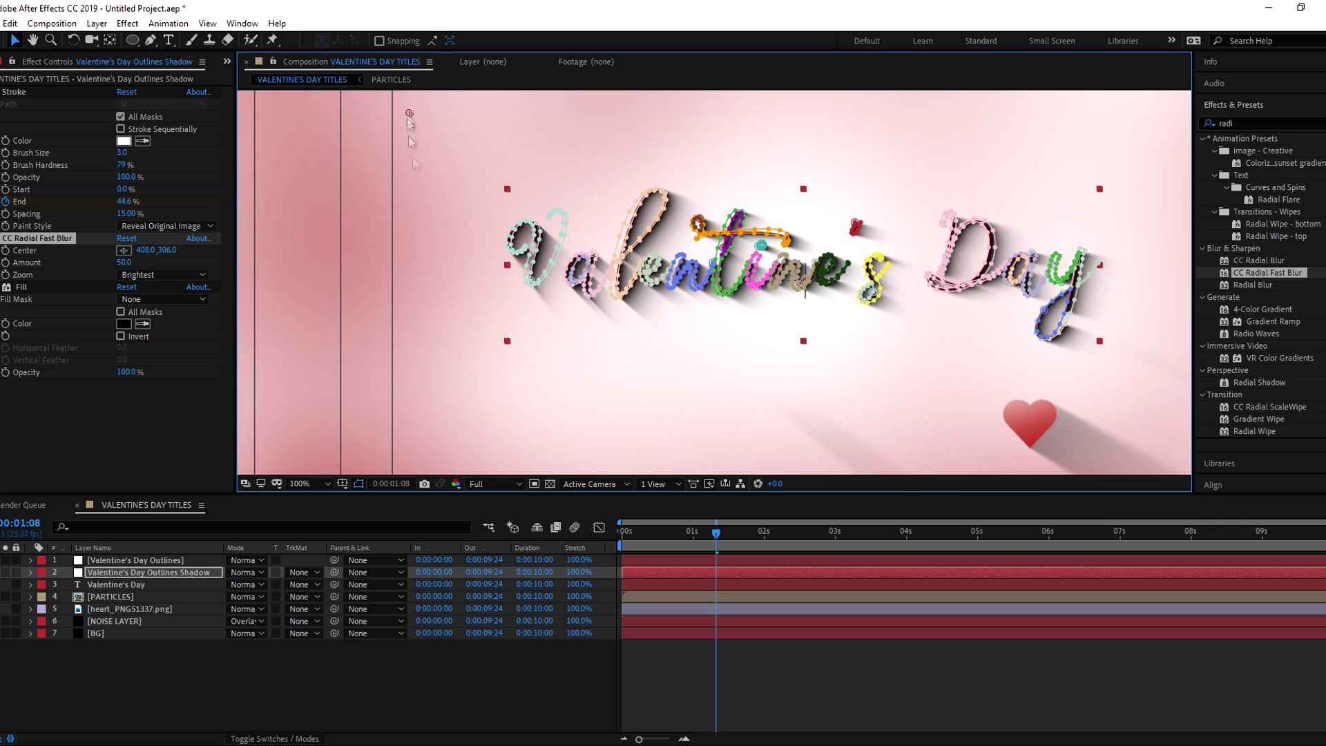
click(668, 612)
click(149, 572)
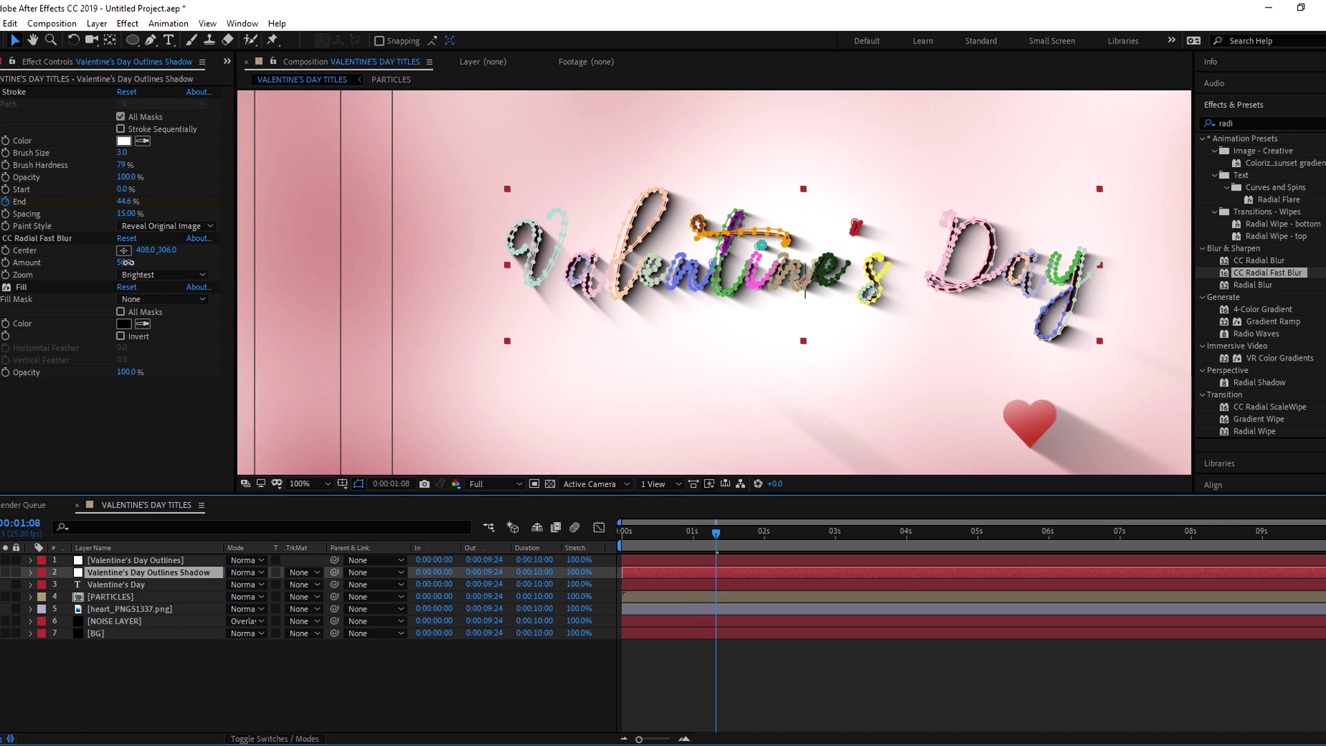
drag(123, 262, 147, 262)
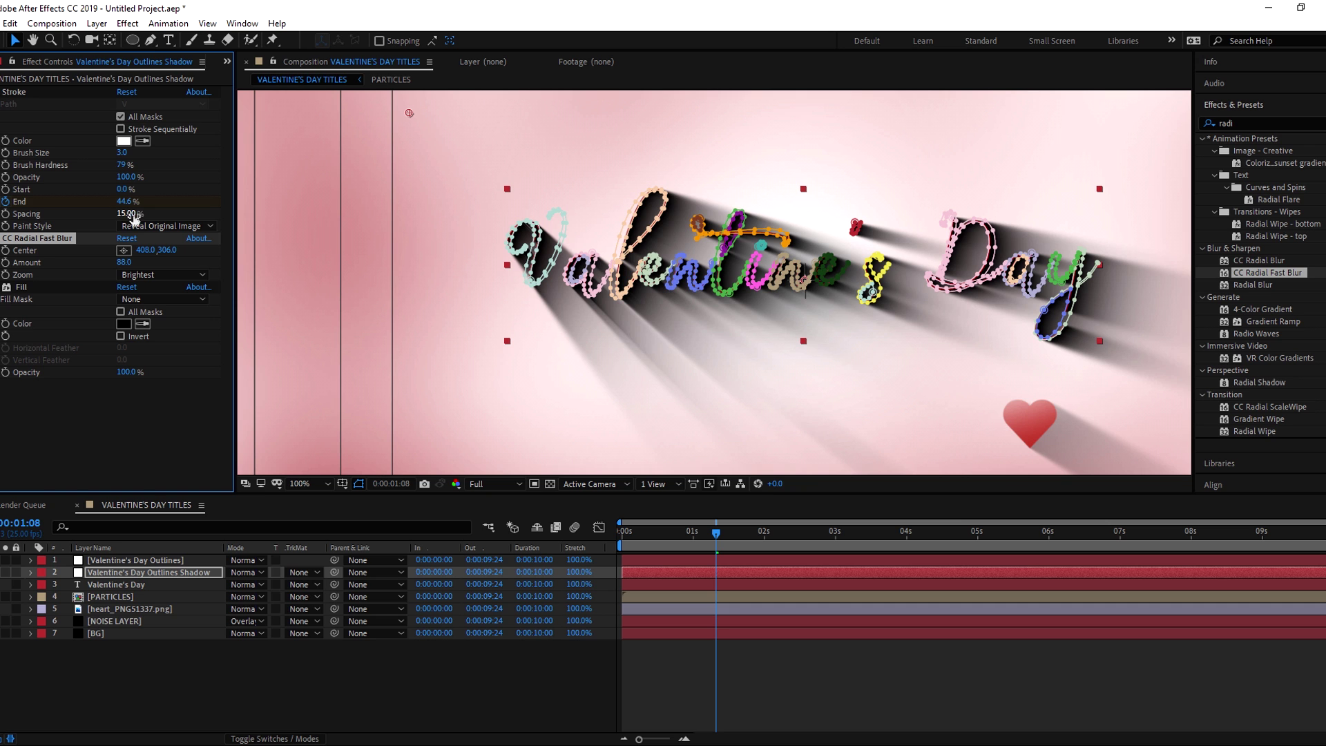
Lower the shadow layer's Fill opacity, settling on 40%.
drag(128, 376, 89, 368)
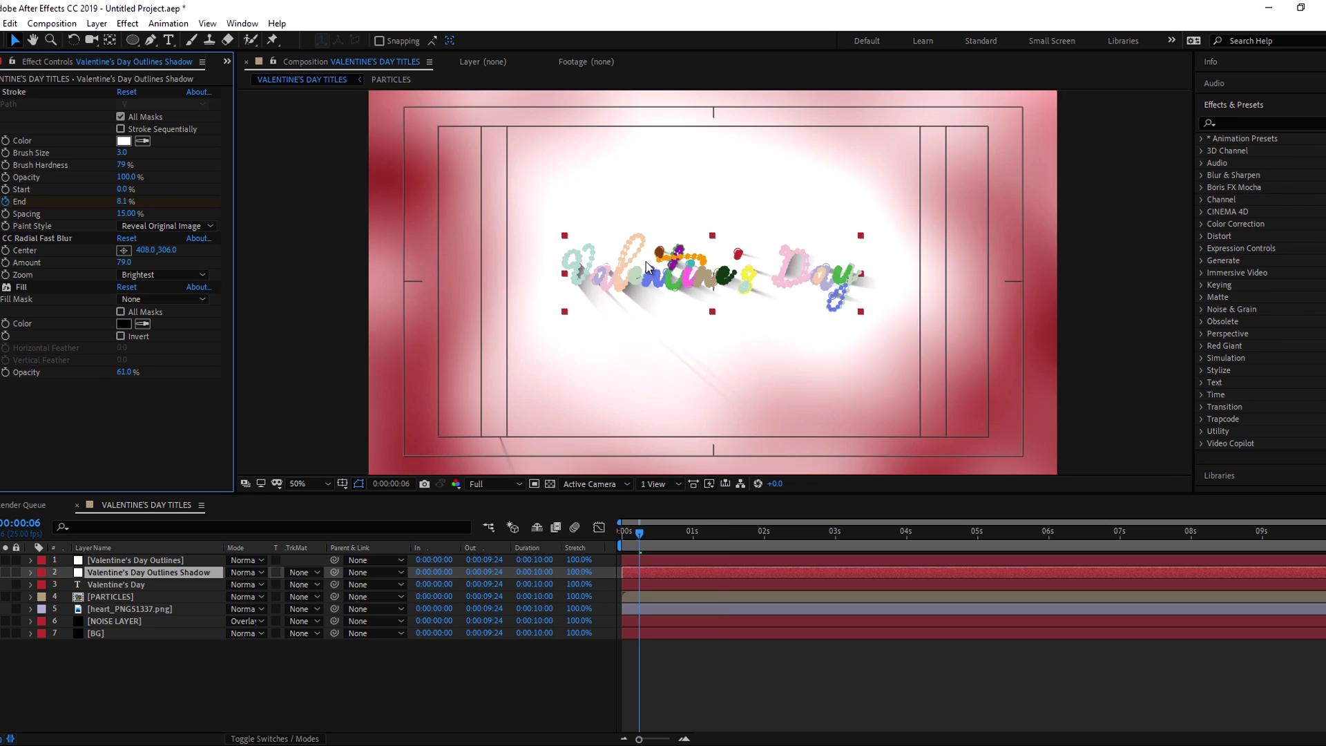
scroll(645, 266, up, 4)
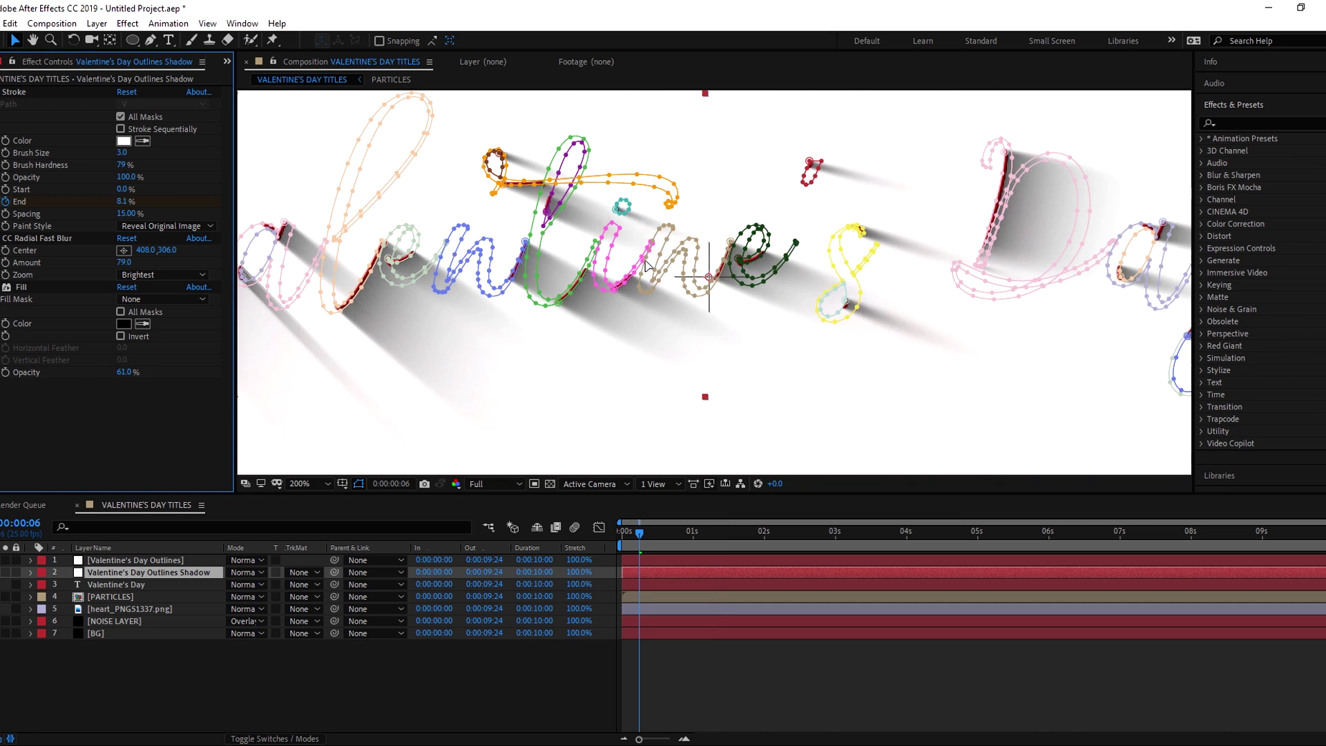
drag(126, 373, 103, 371)
scroll(411, 296, down, 4)
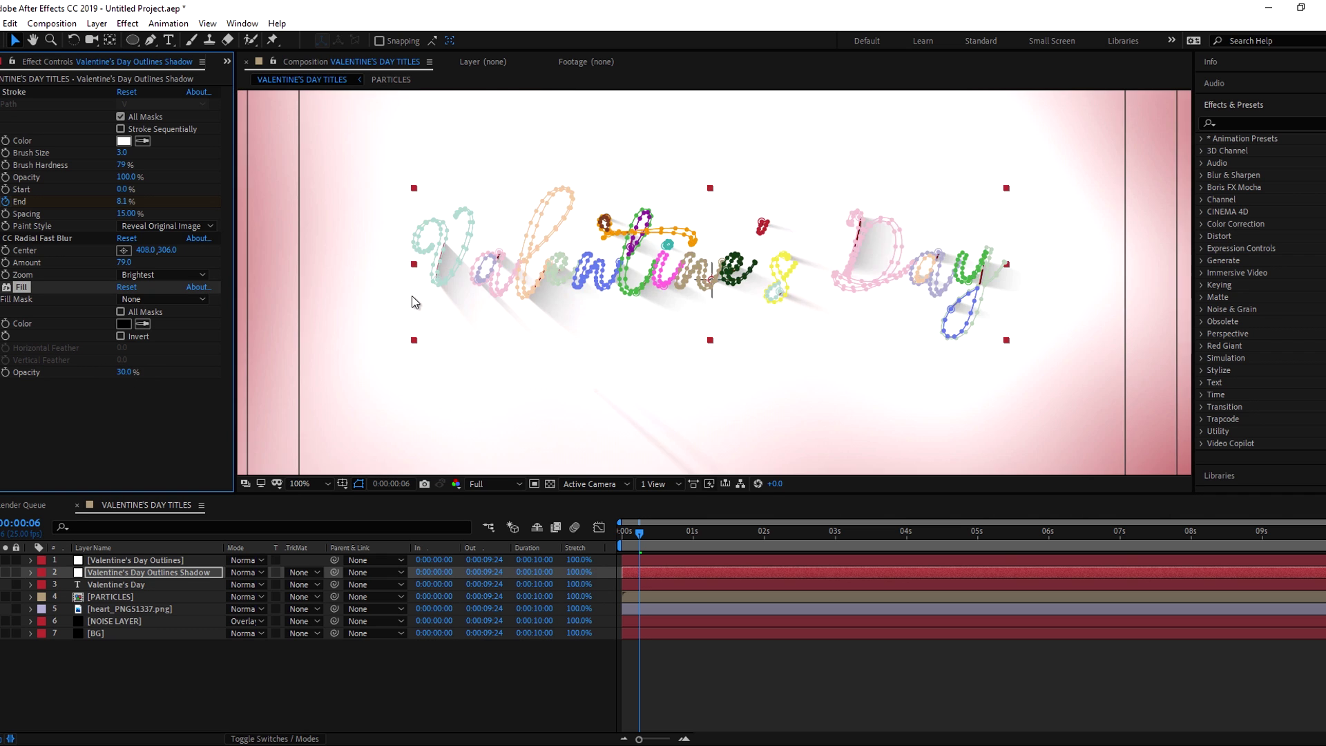
click(121, 373)
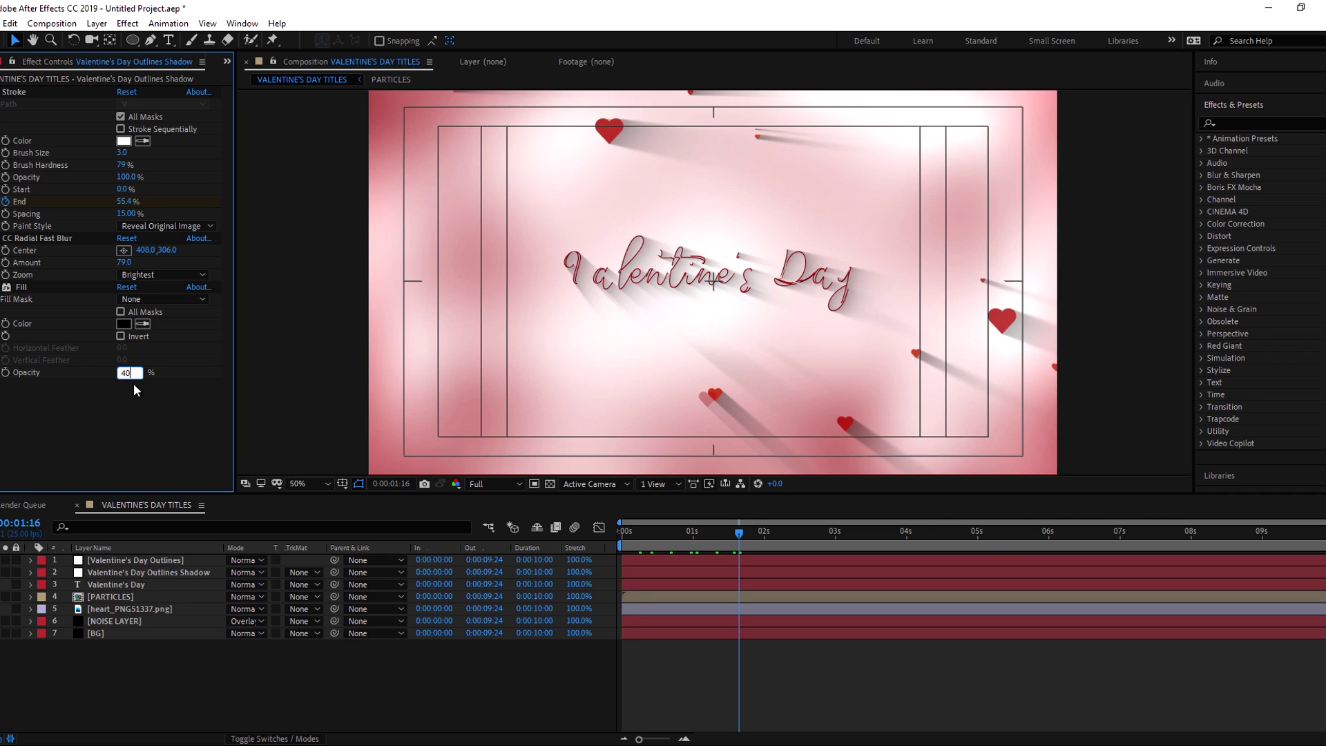
key(Return)
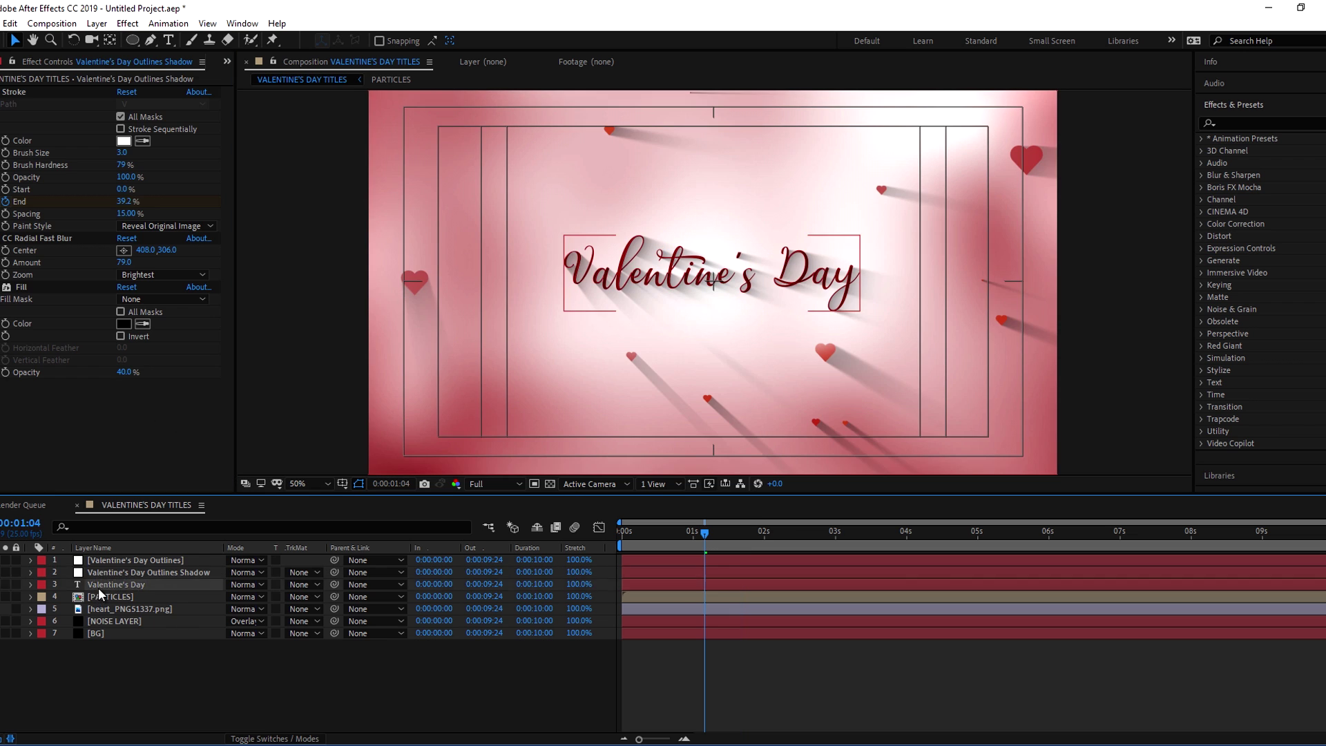
Move the Valentine's Day text layer to the top and show its Opacity property.
click(111, 585)
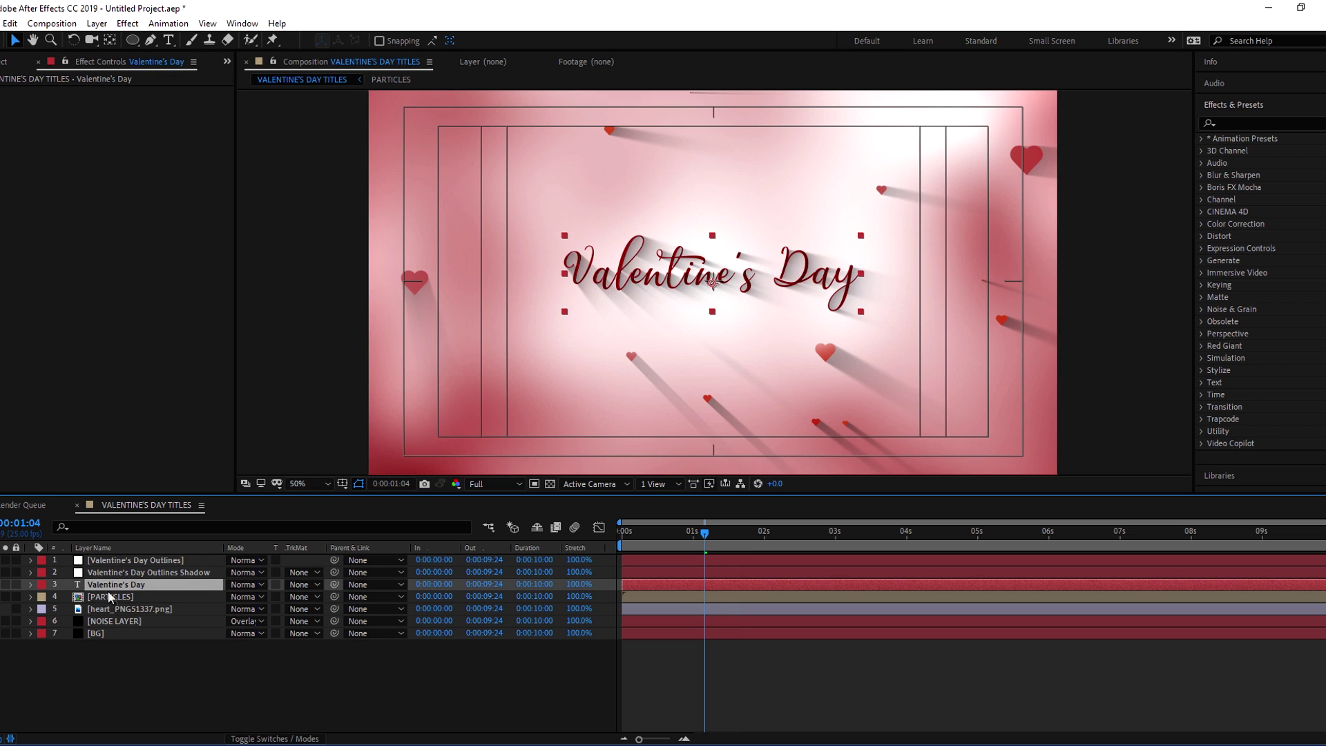
drag(124, 584, 124, 563)
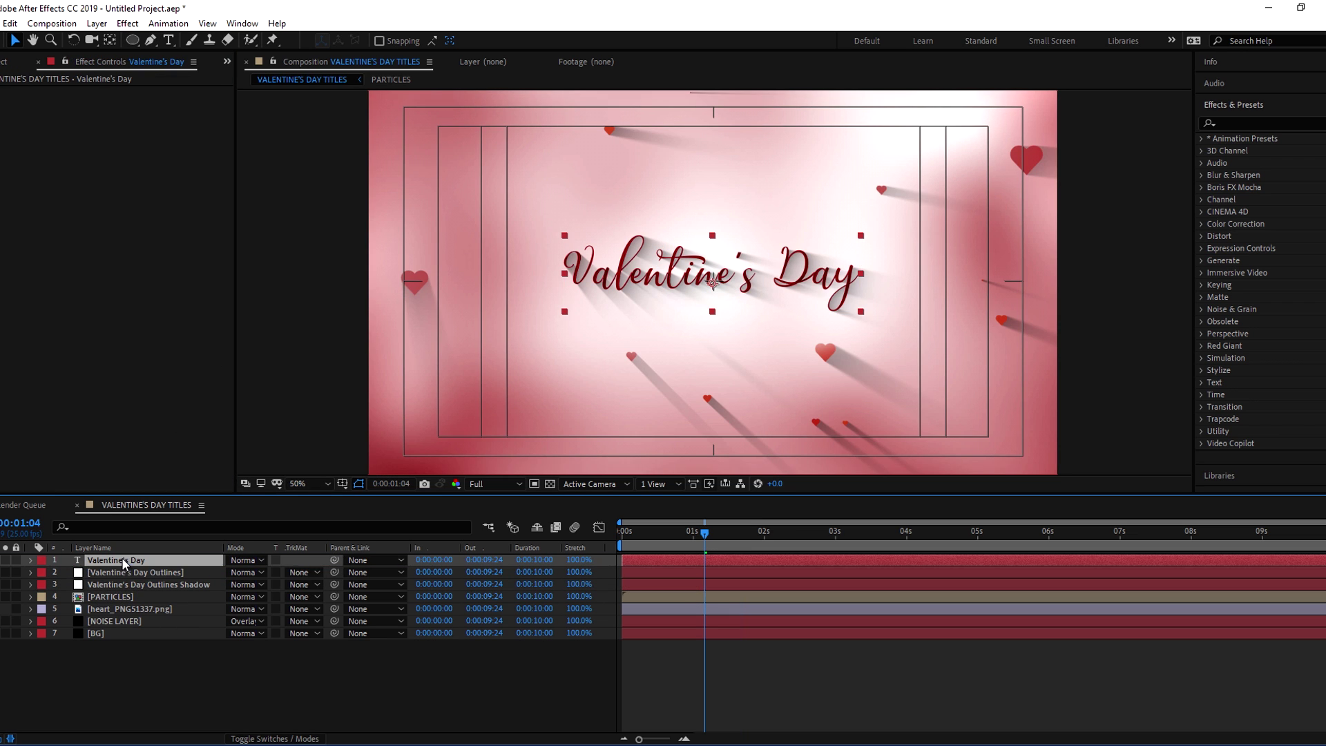
scroll(686, 269, up, 2)
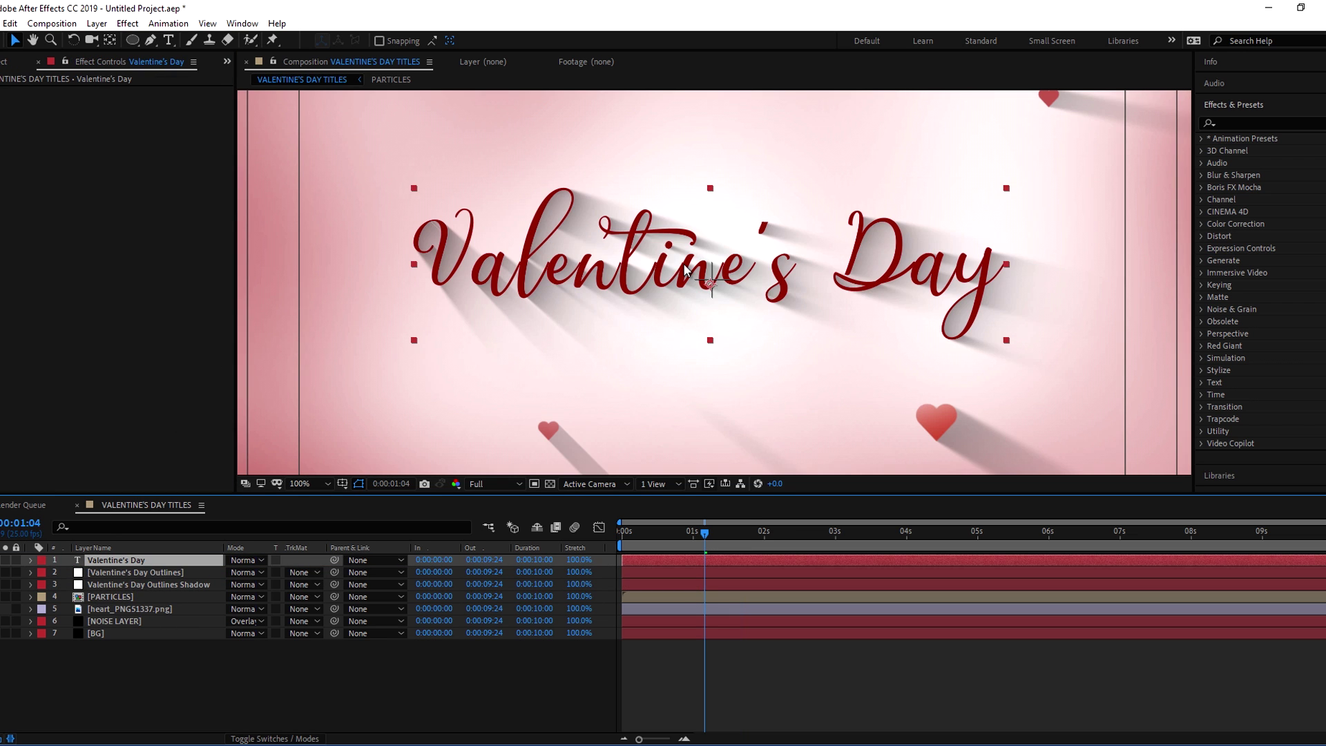
click(210, 678)
click(113, 560)
key(t)
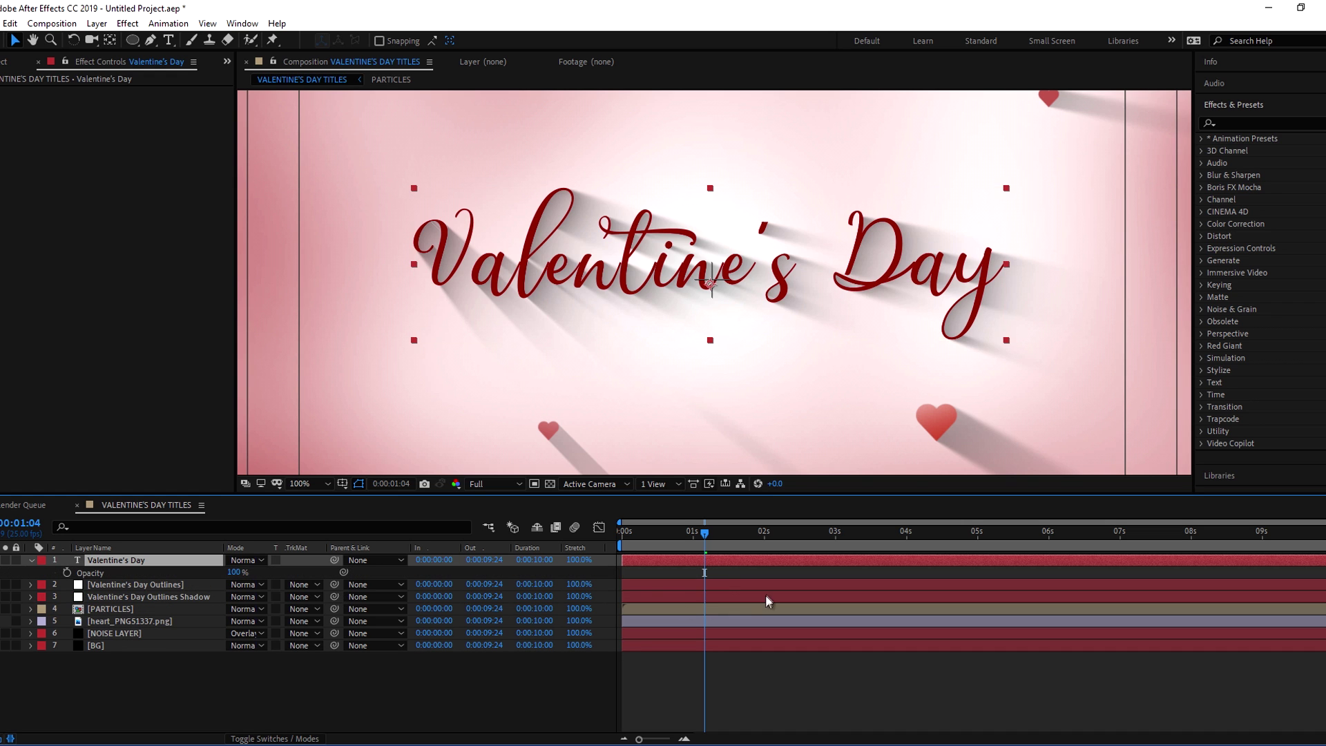
click(148, 585)
shift+click(144, 598)
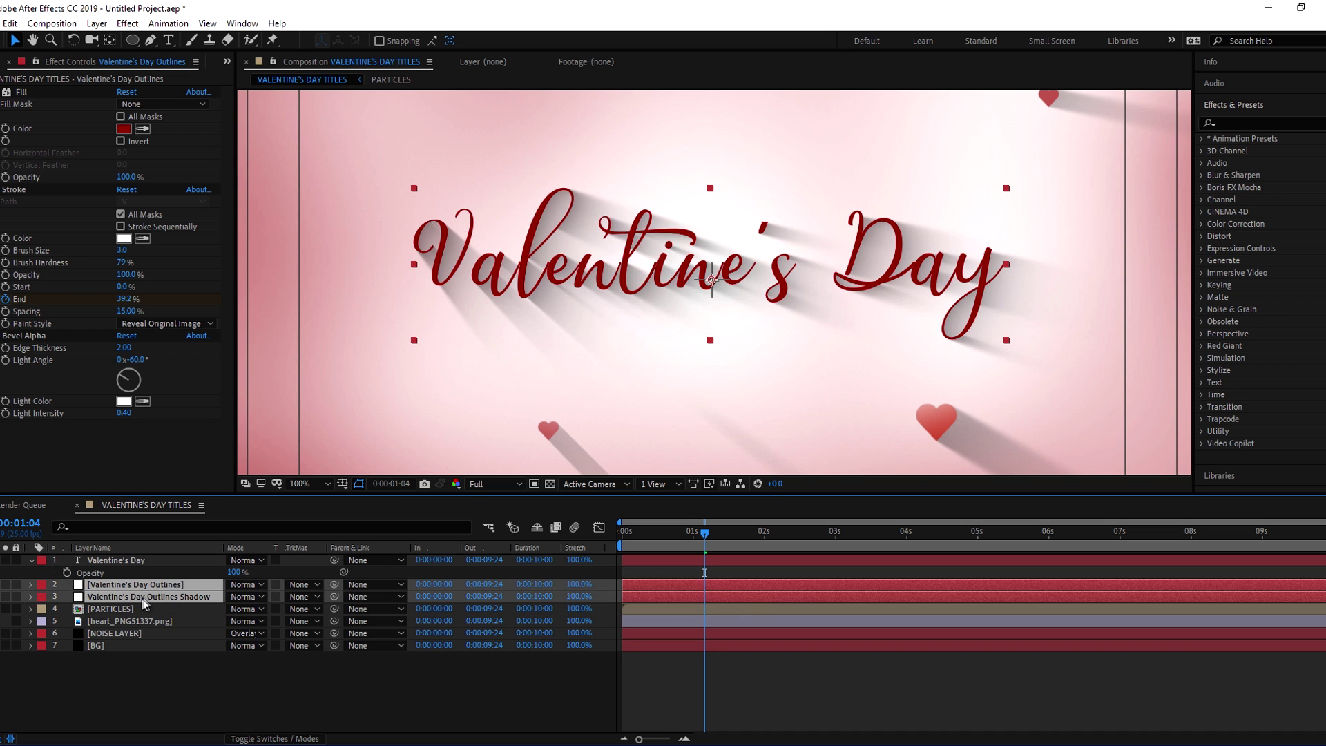
click(732, 718)
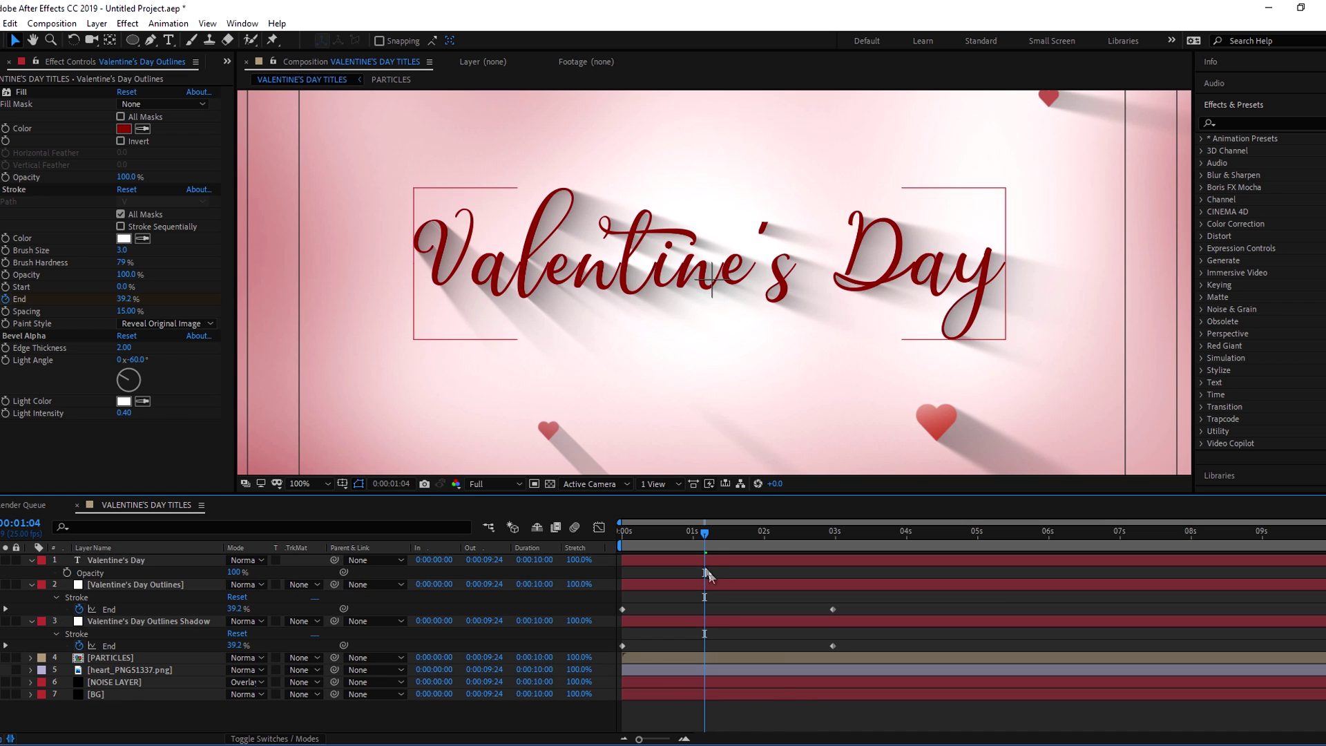
Set a 0% Opacity keyframe on the title around 0:00:01:24.
drag(704, 533, 753, 545)
click(743, 559)
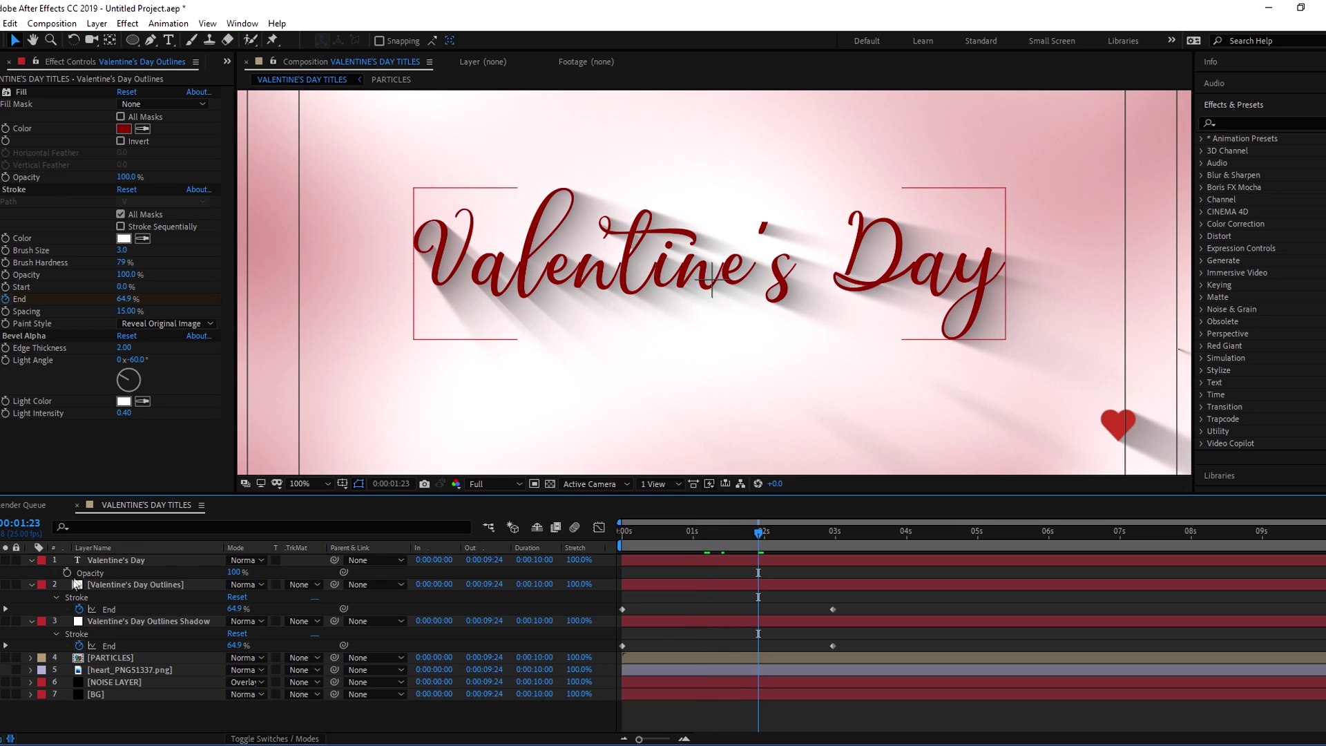
key(alt+shift+t)
click(763, 572)
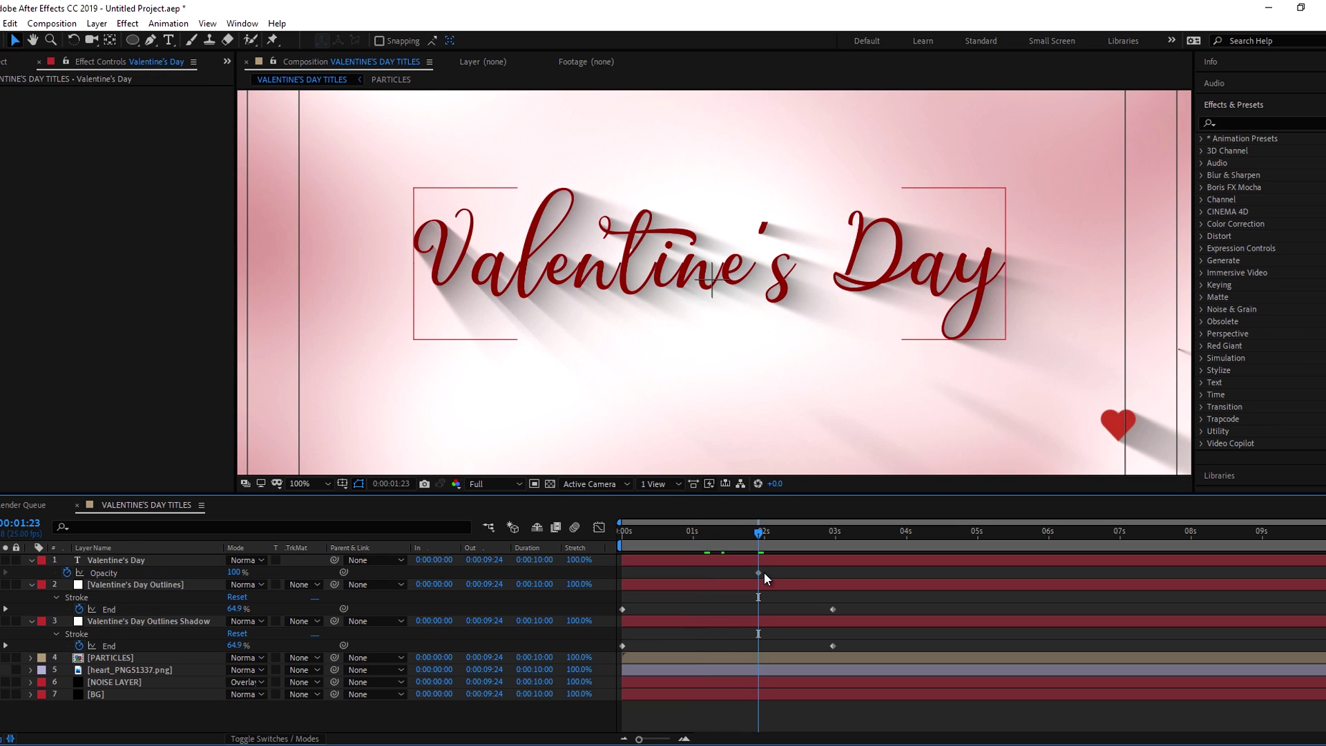
drag(759, 574, 763, 574)
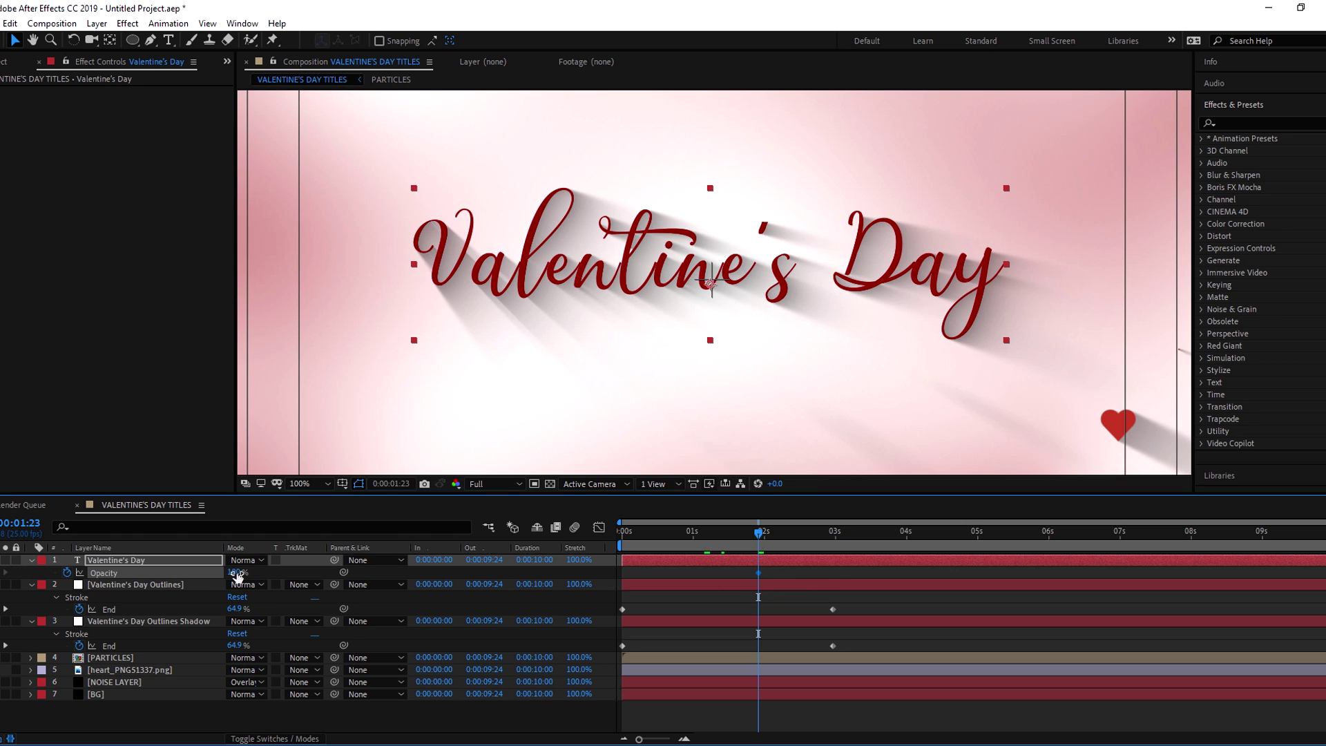
click(787, 572)
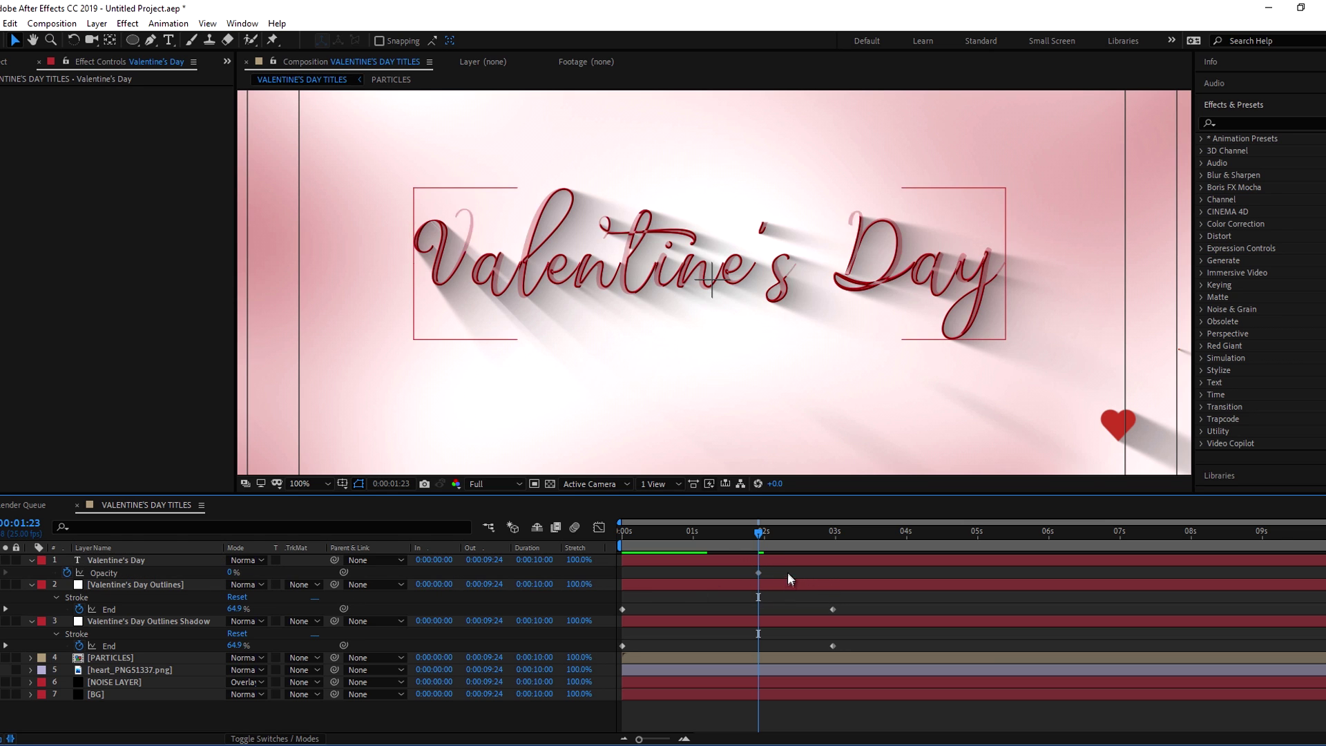
Add a 100% Opacity keyframe at 4 seconds and scrub to preview the fade-in.
drag(764, 533, 907, 536)
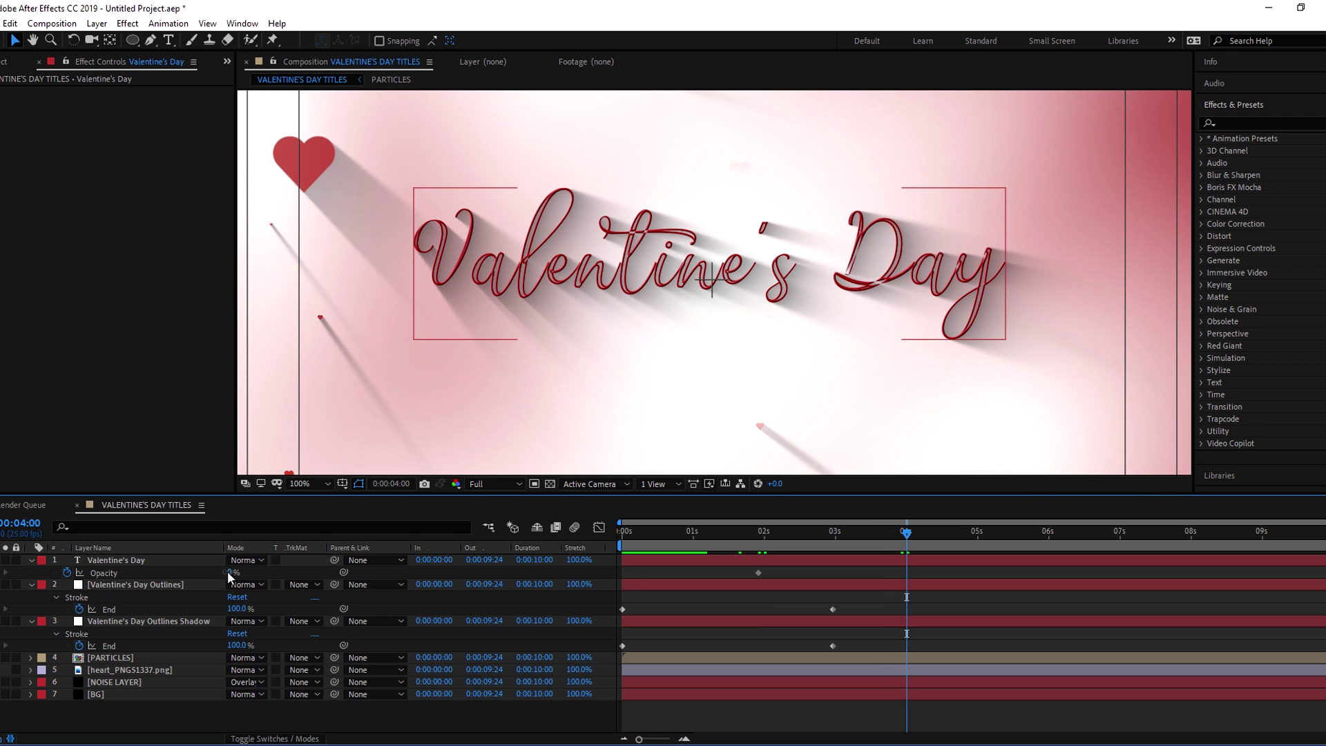
text(100)
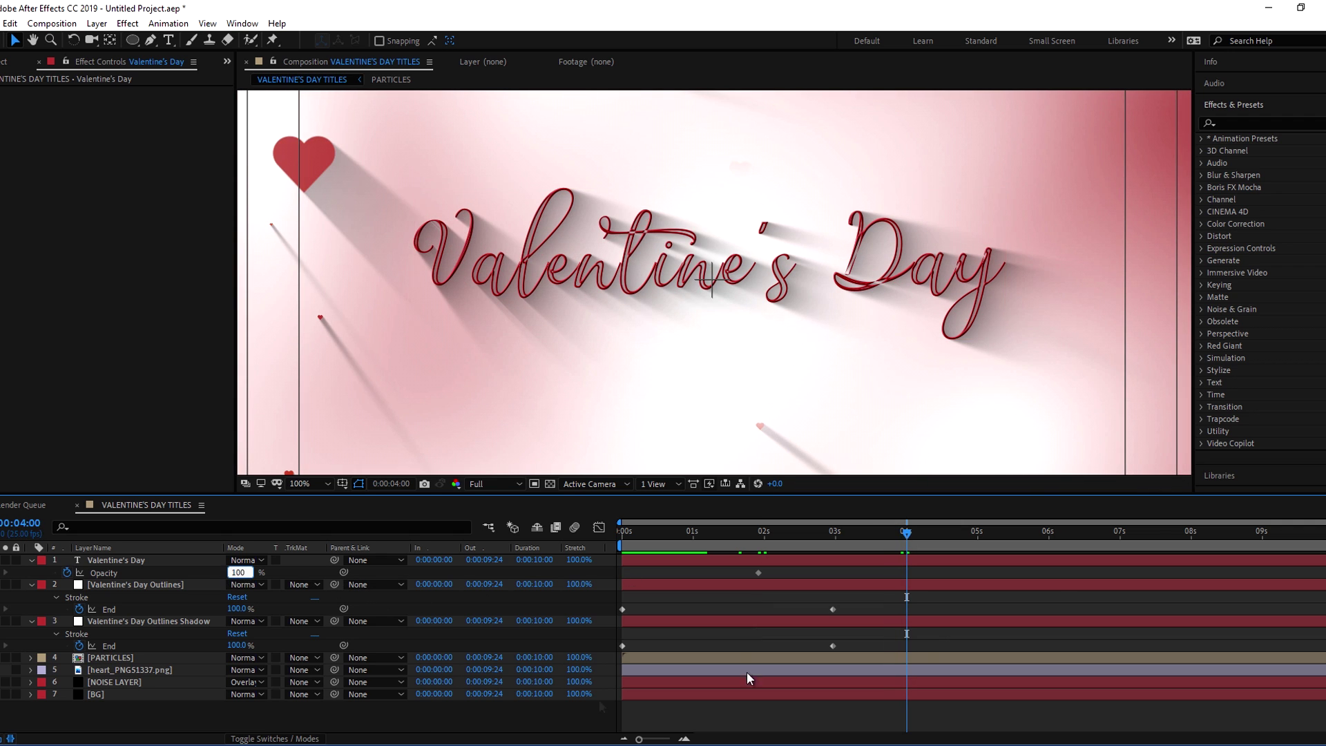
key(Return)
drag(837, 537, 893, 537)
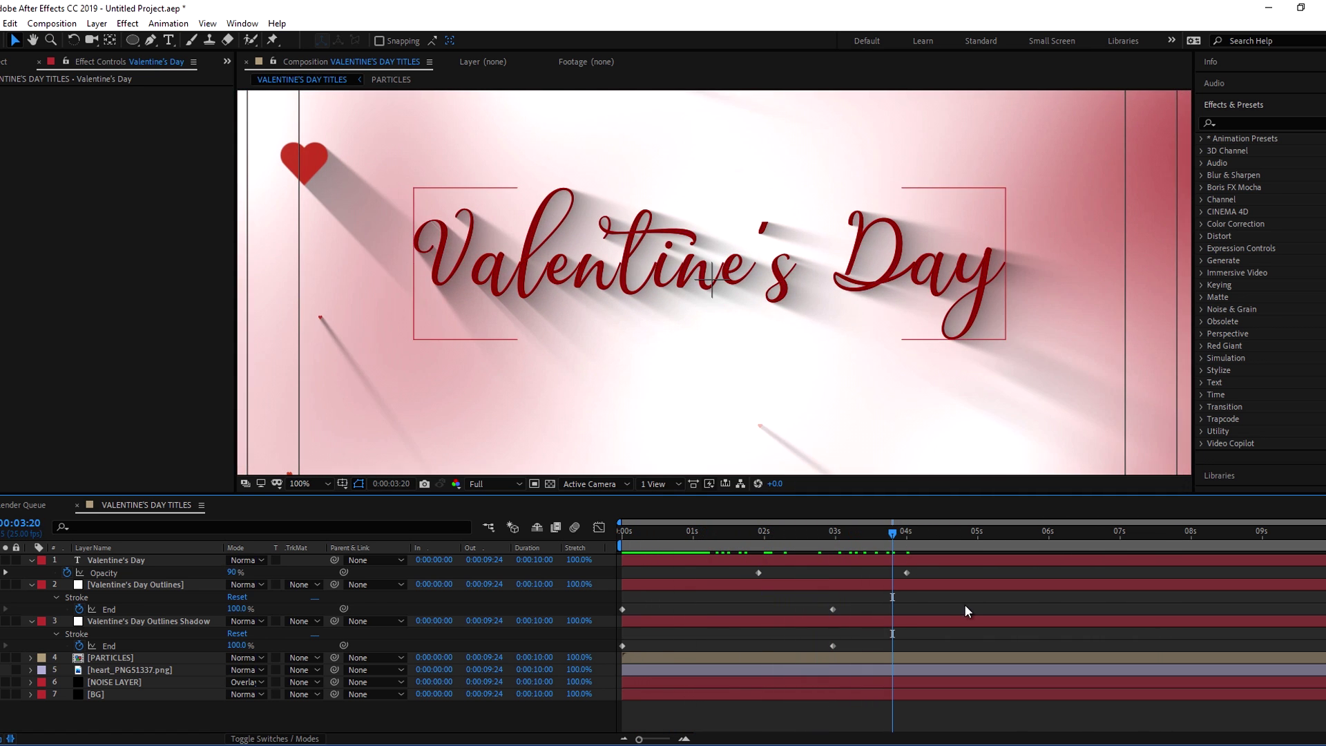
click(141, 562)
Apply Bevel Alpha to the Valentine's Day text and raise Edge Thickness to 2.50.
click(1246, 124)
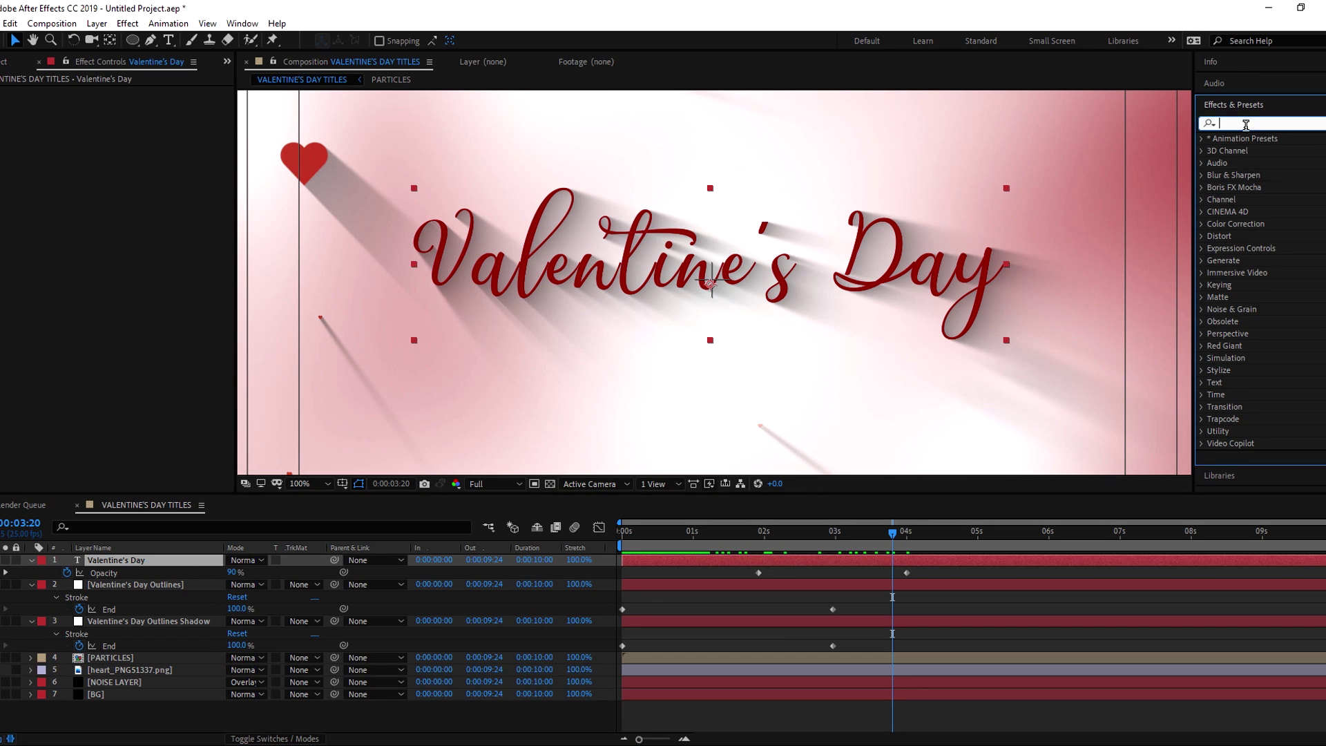
text(beve)
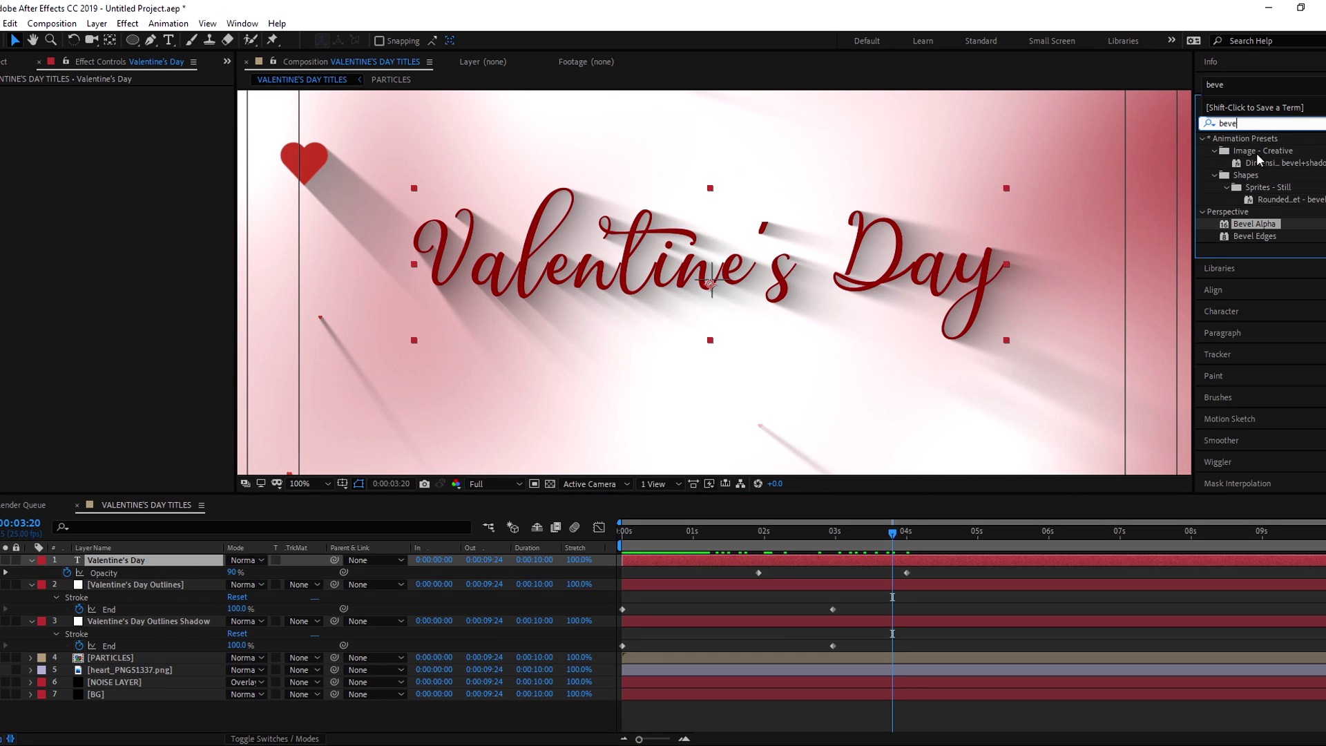
drag(1252, 225, 137, 570)
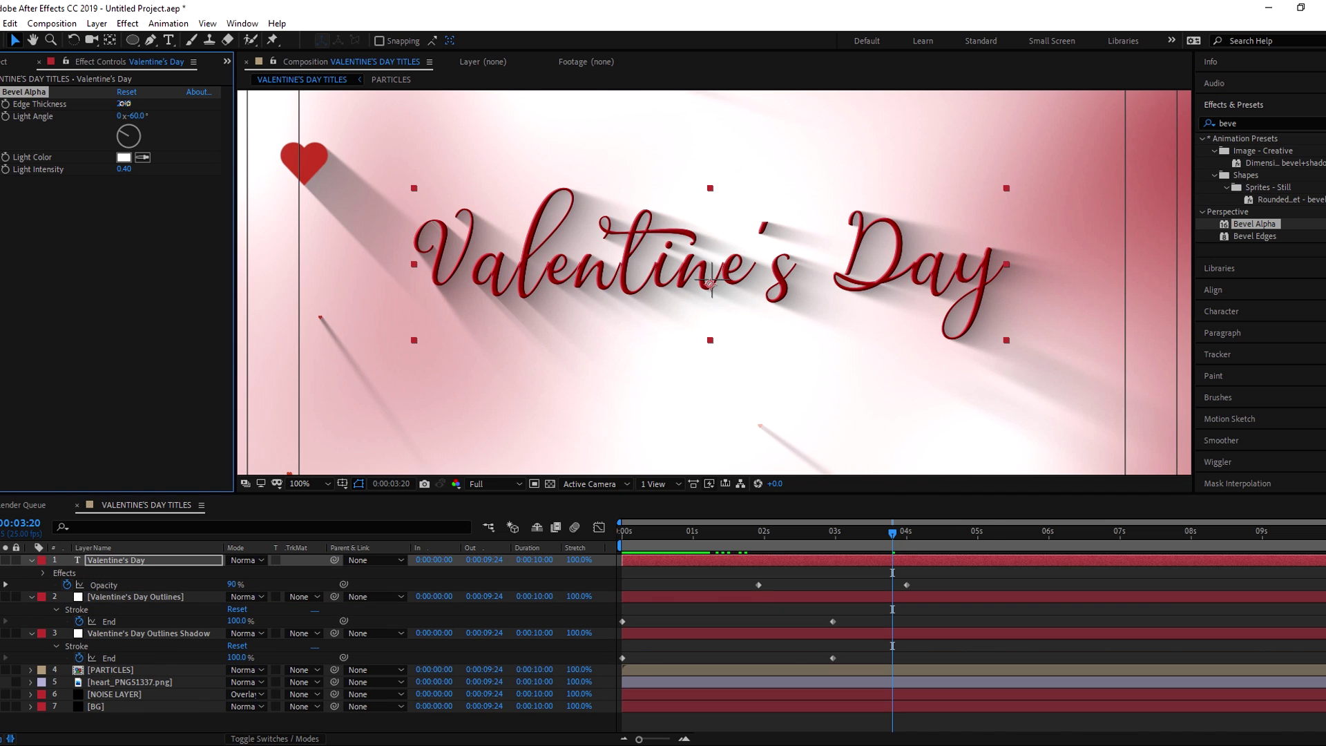
drag(120, 104, 125, 103)
double_click(1232, 122)
key(BackSpace)
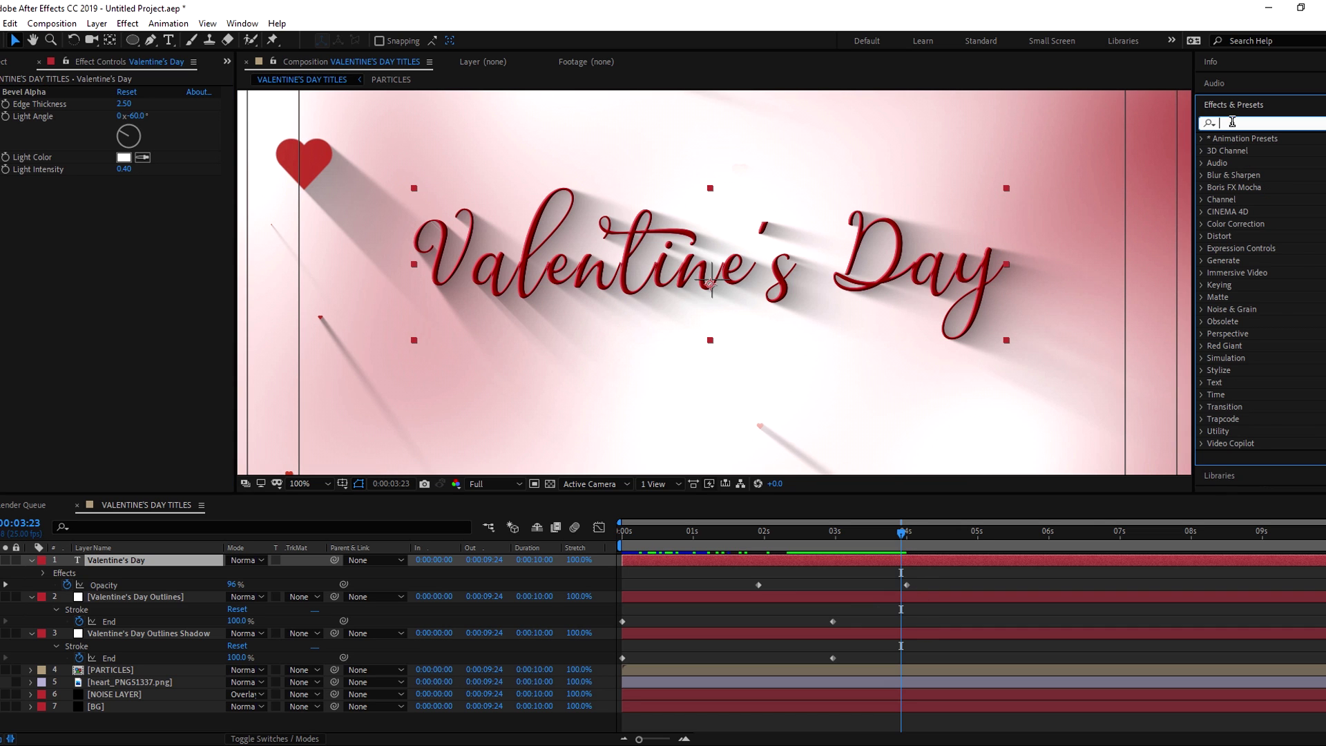
Apply CC Light Sweep to the title layer and move its centre down over the text.
text(cc light)
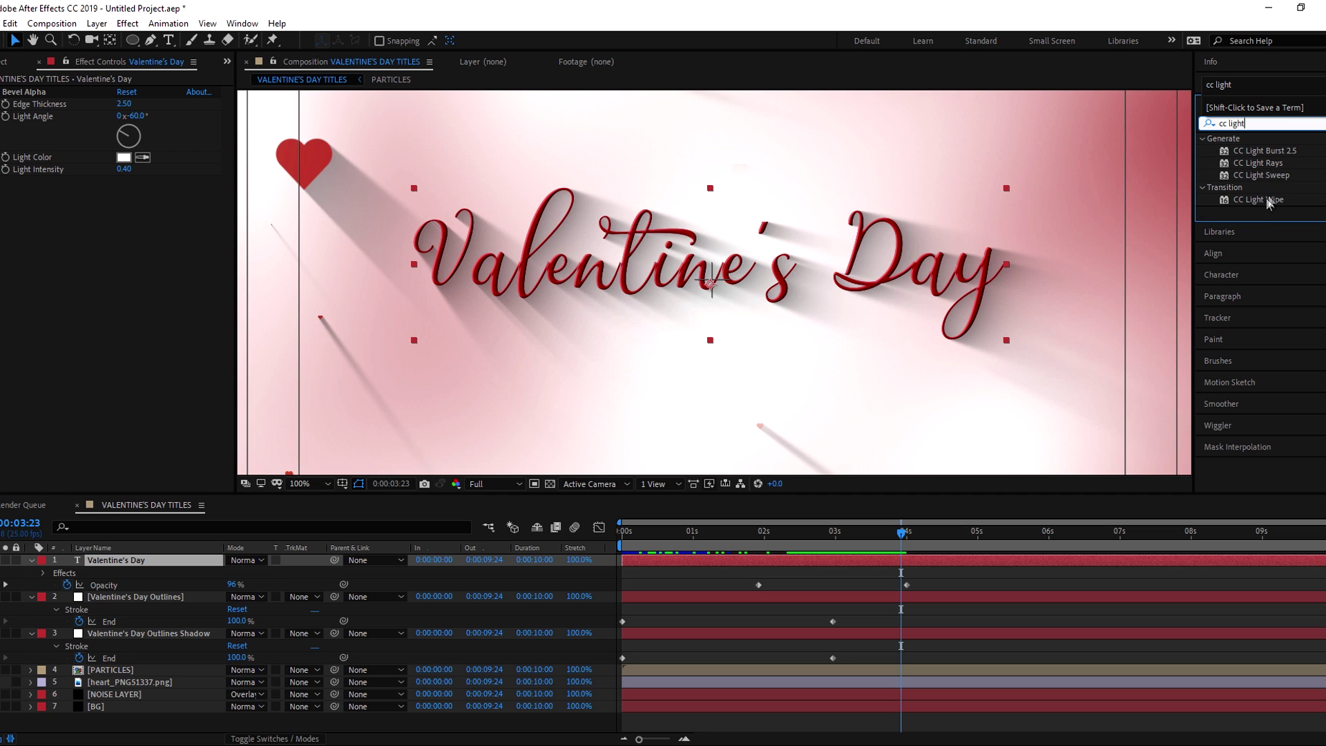
drag(1271, 179, 129, 566)
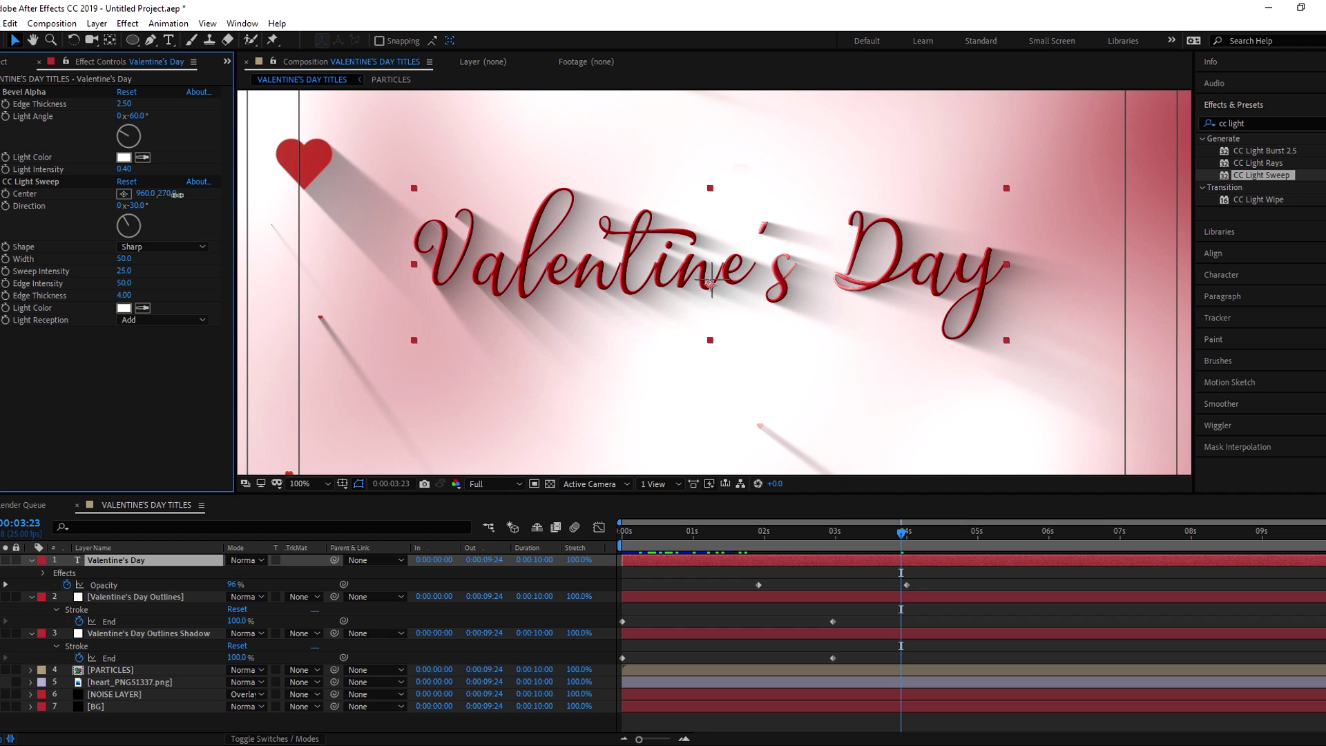
drag(177, 195, 268, 223)
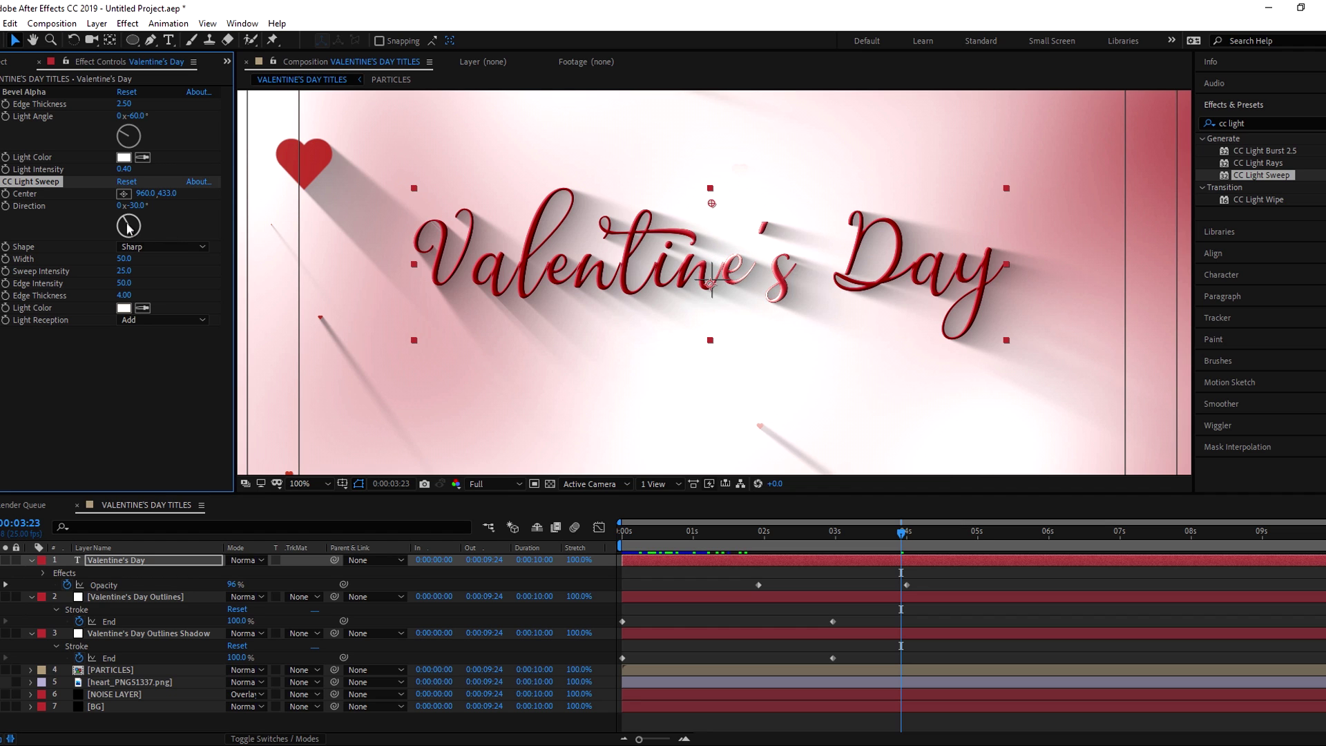
Steeply angle the sweep direction, lower the centre further and narrow the width to 16.
drag(127, 223, 127, 224)
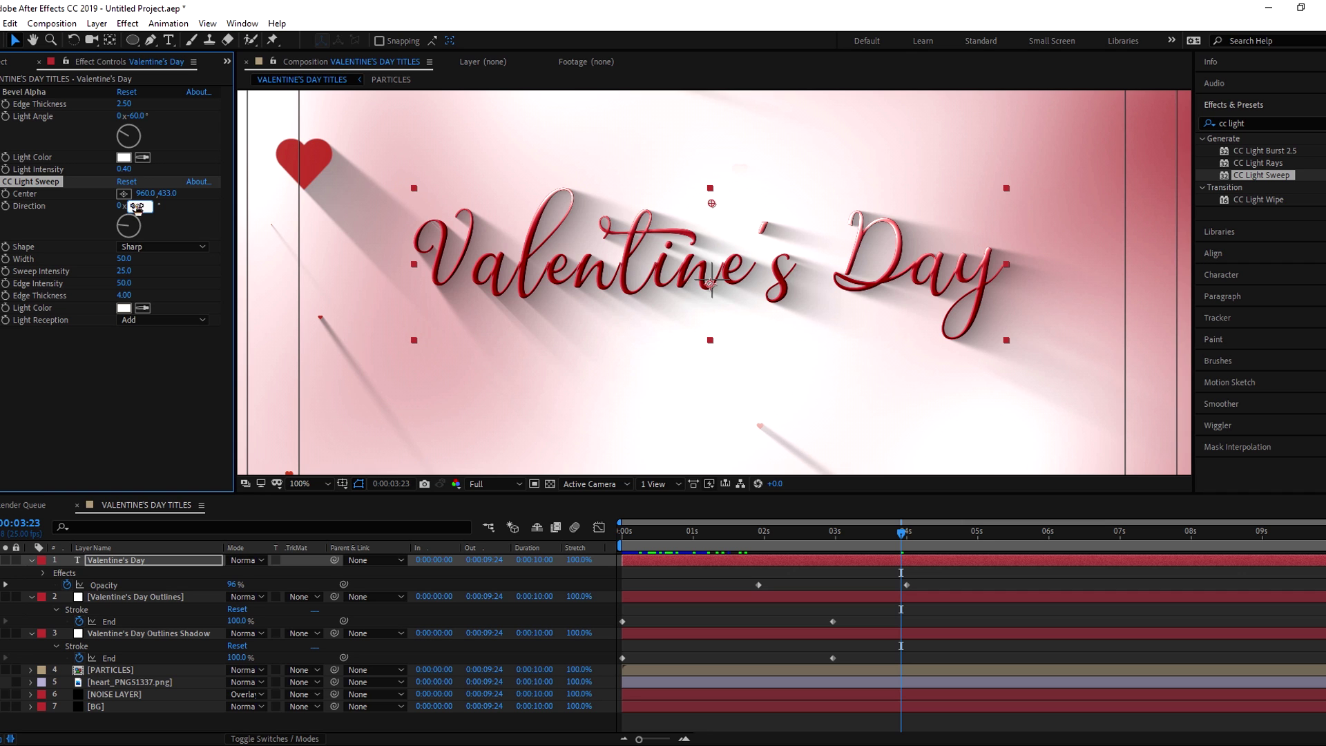
drag(137, 208, 135, 209)
click(114, 405)
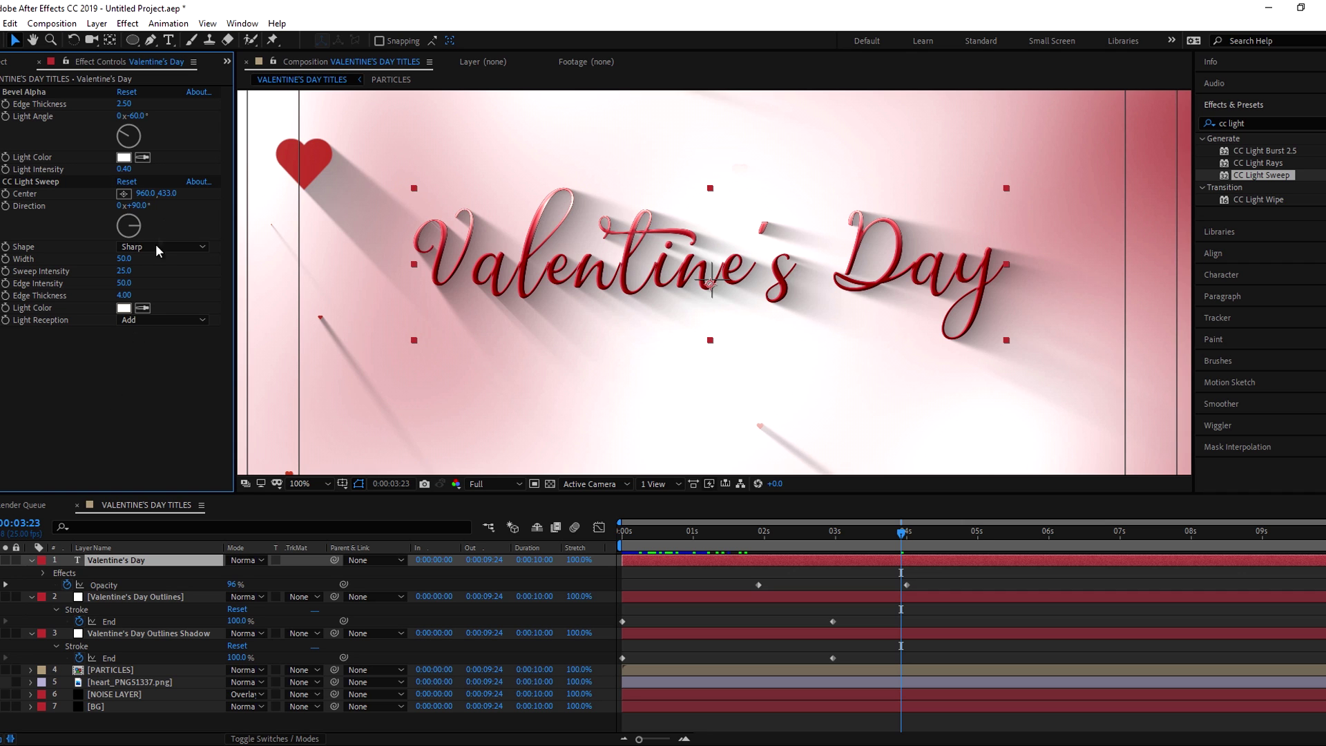
drag(168, 200, 225, 204)
click(122, 393)
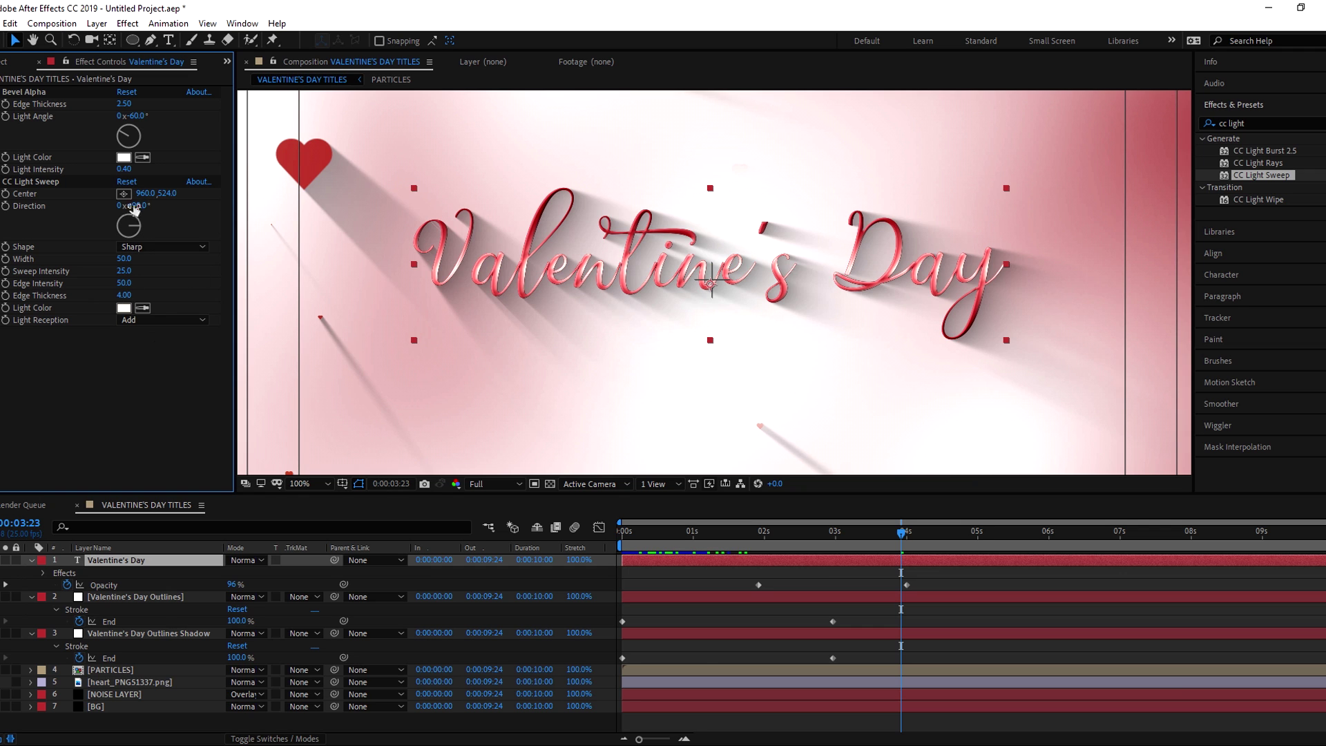
drag(138, 228, 143, 230)
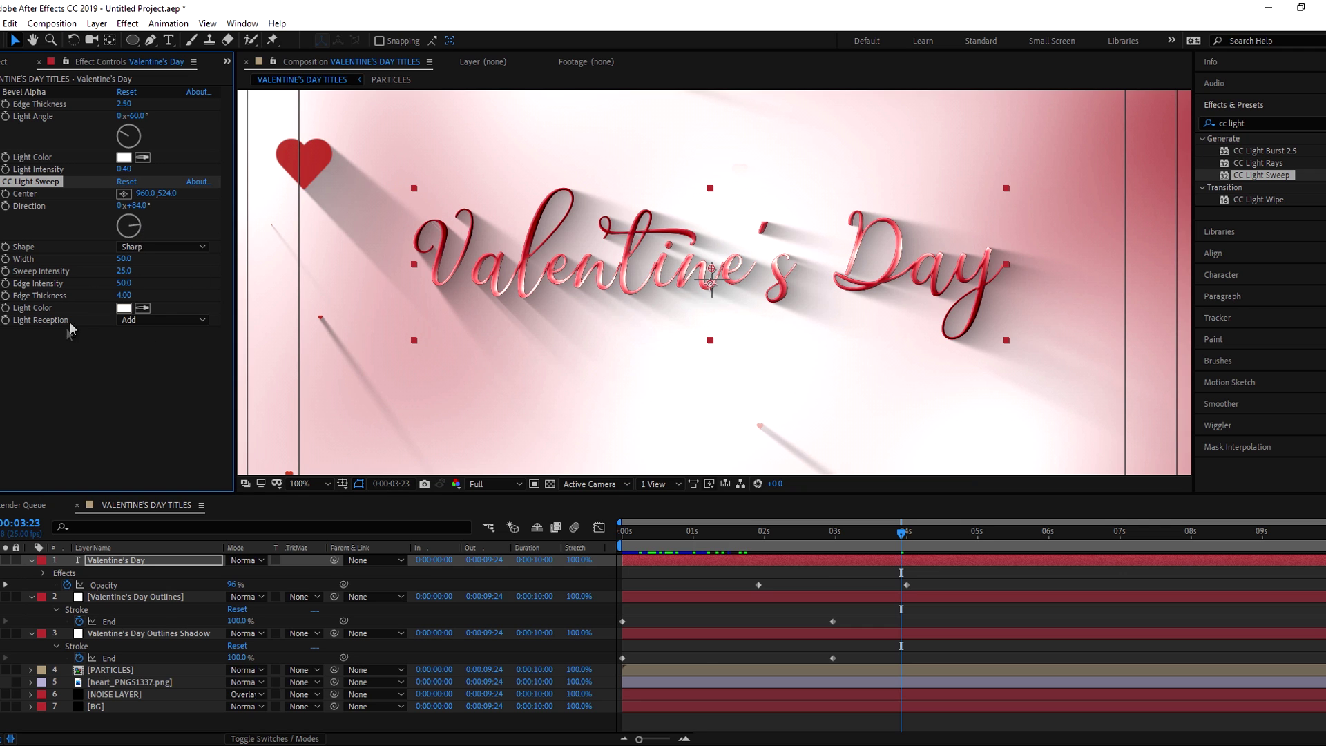
click(68, 388)
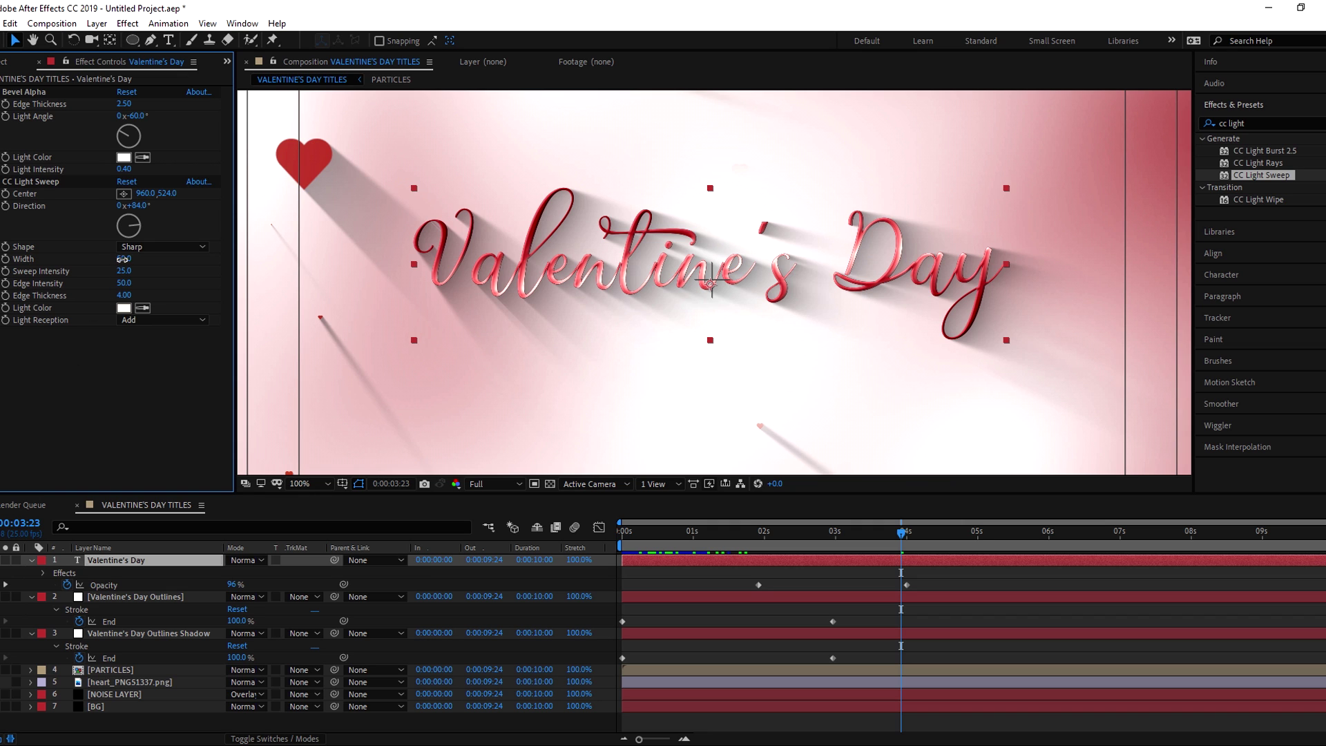
mouse_move(123, 259)
mouse_down()
mouse_move(102, 260)
mouse_move(144, 229)
mouse_move(102, 273)
mouse_move(123, 259)
mouse_up()
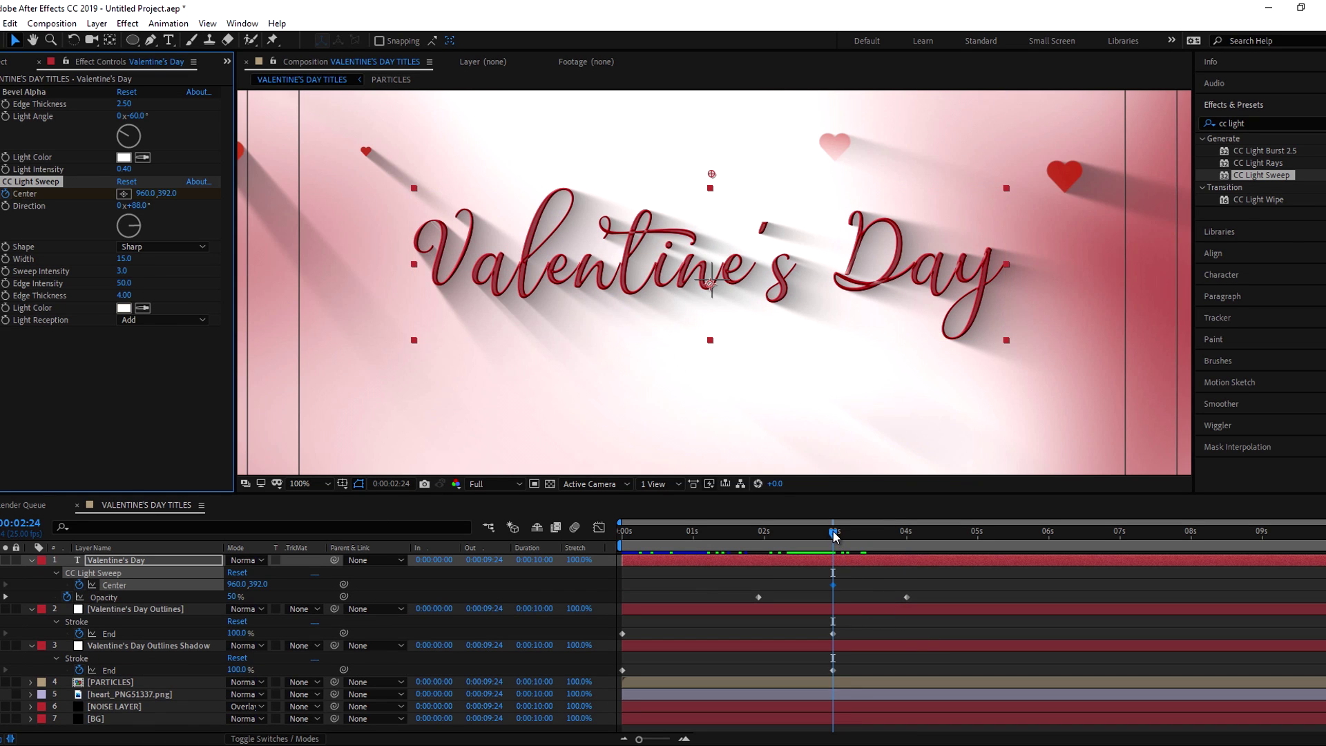
Keyframe the light sweep Center after the fade-in so the shine travels across the title.
drag(833, 535, 957, 545)
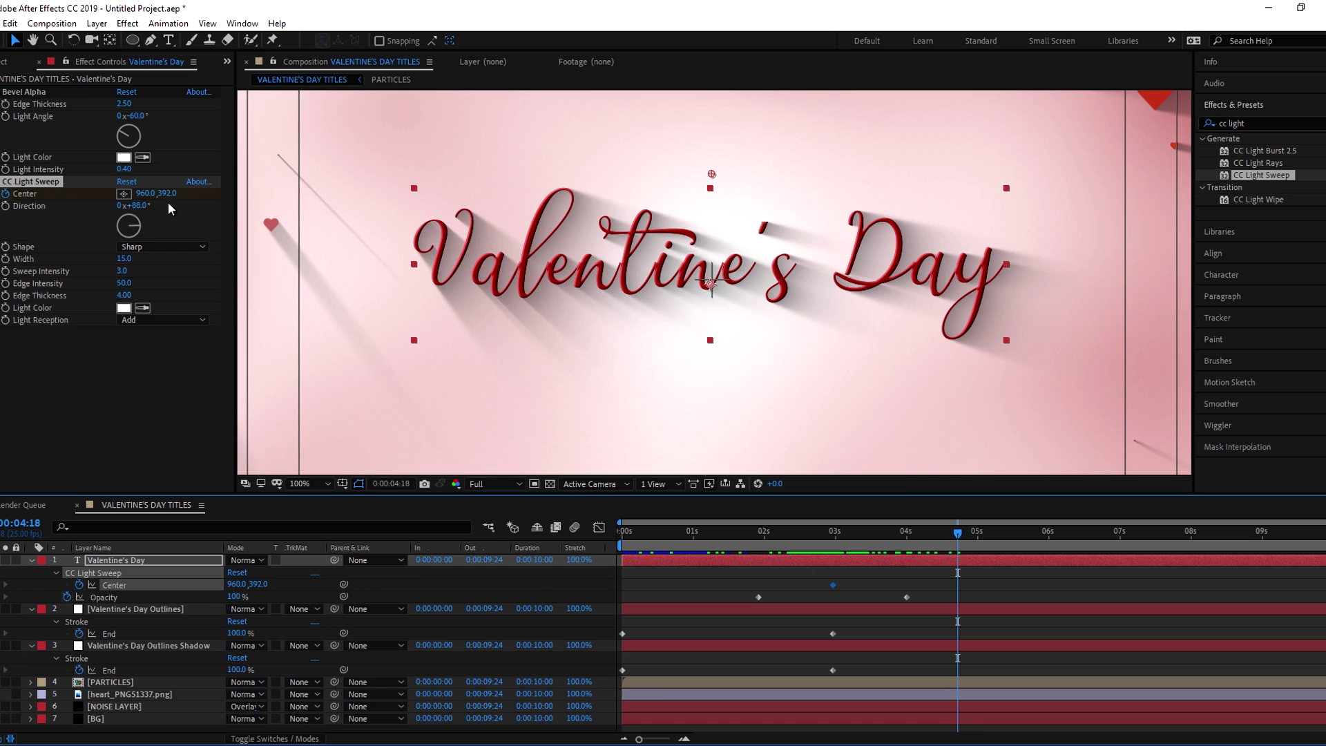
drag(166, 194, 339, 198)
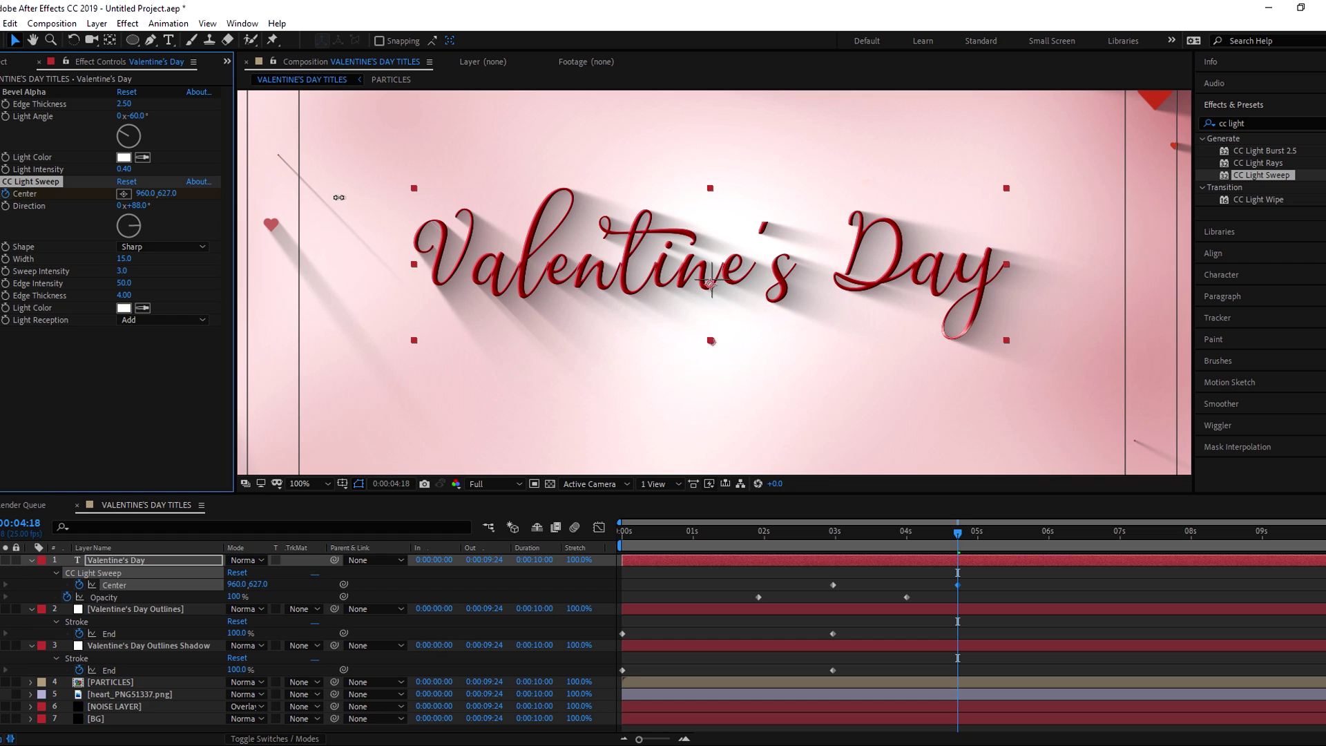
click(956, 584)
key(Delete)
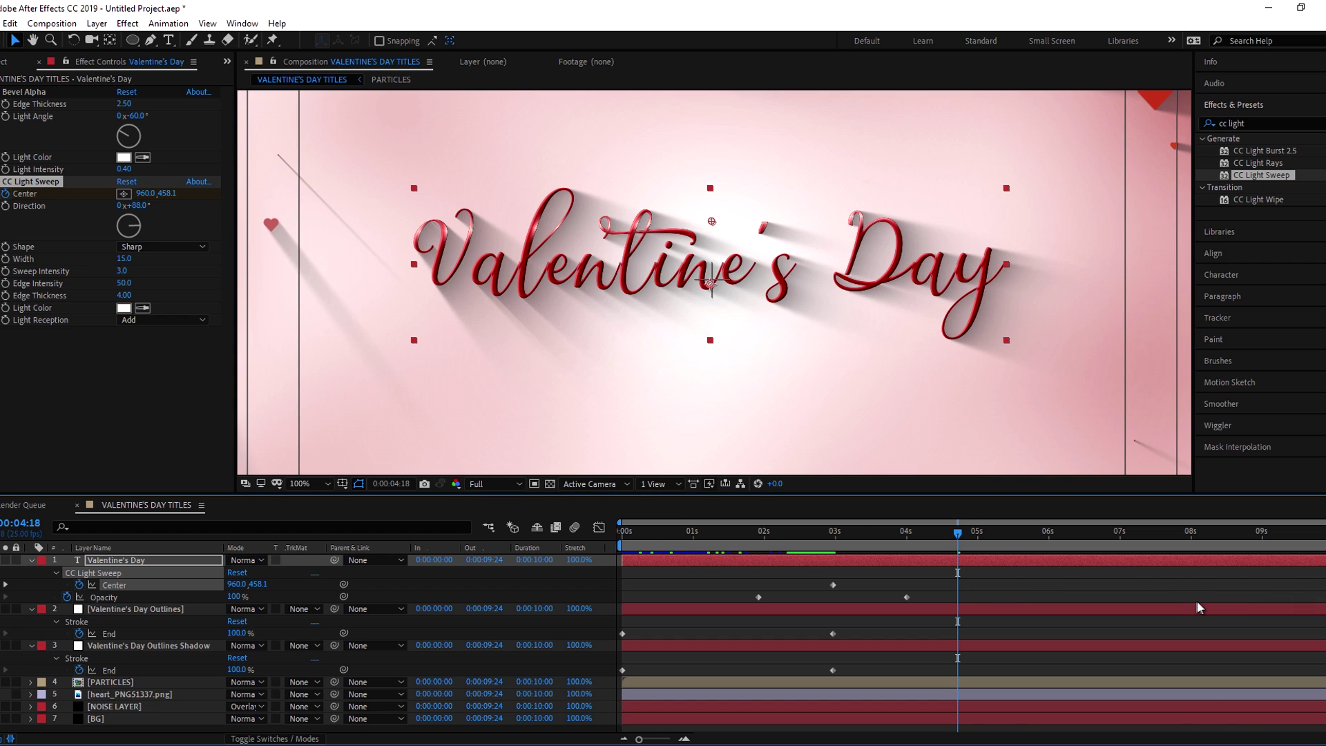
Preview the shine animation and set the viewer magnification to Fit.
key(space)
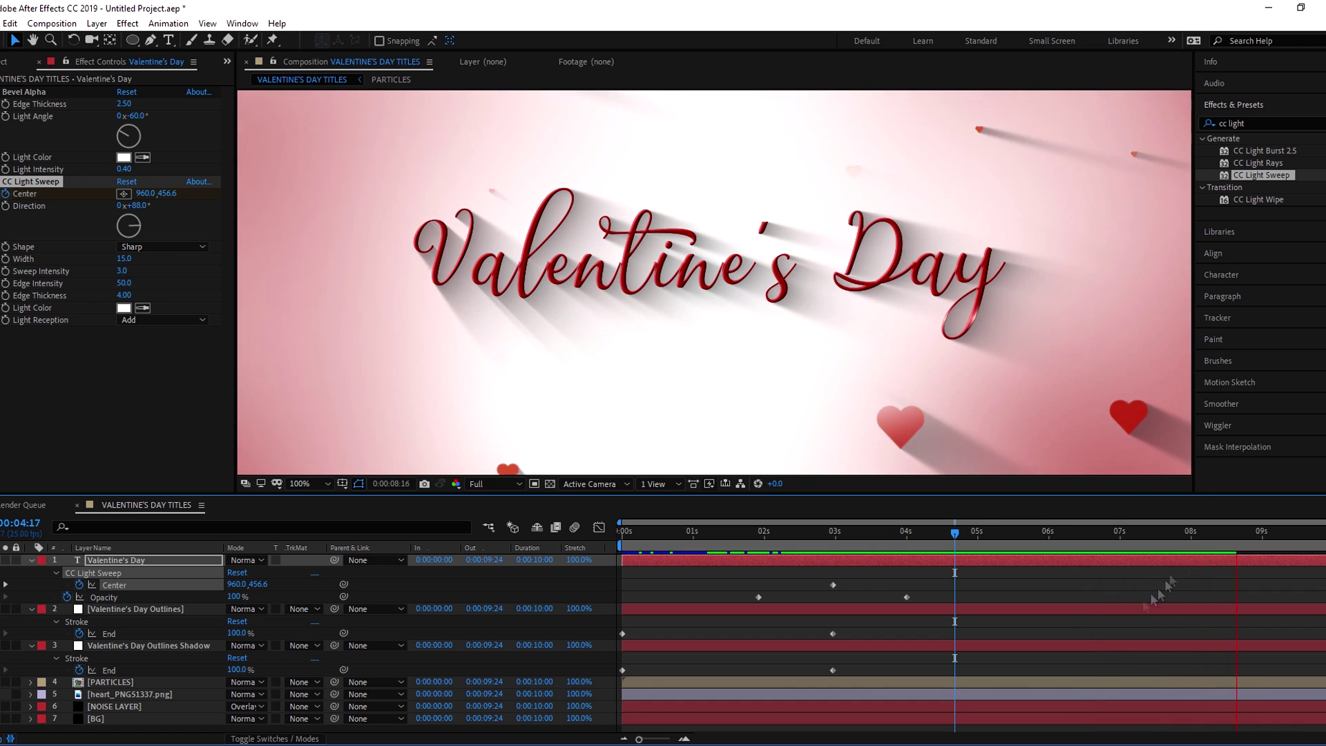
key(space)
click(302, 485)
click(306, 229)
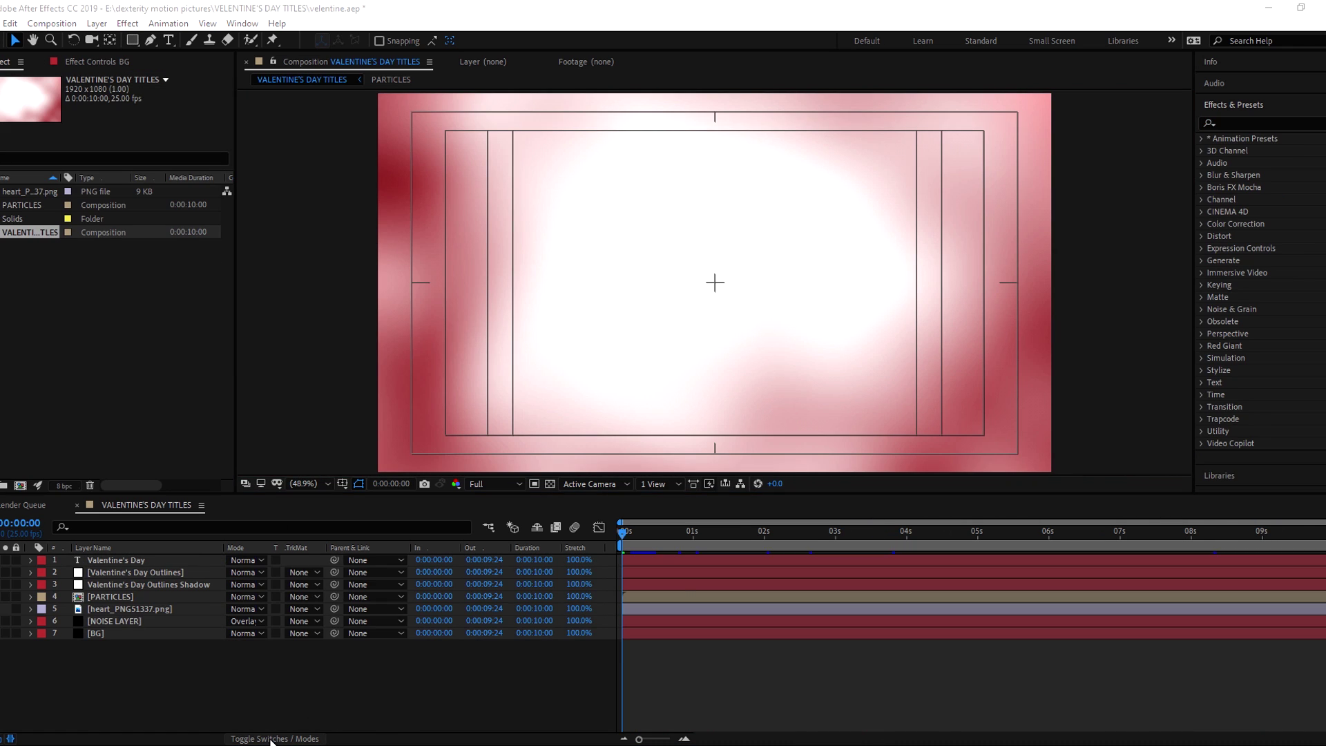
click(271, 739)
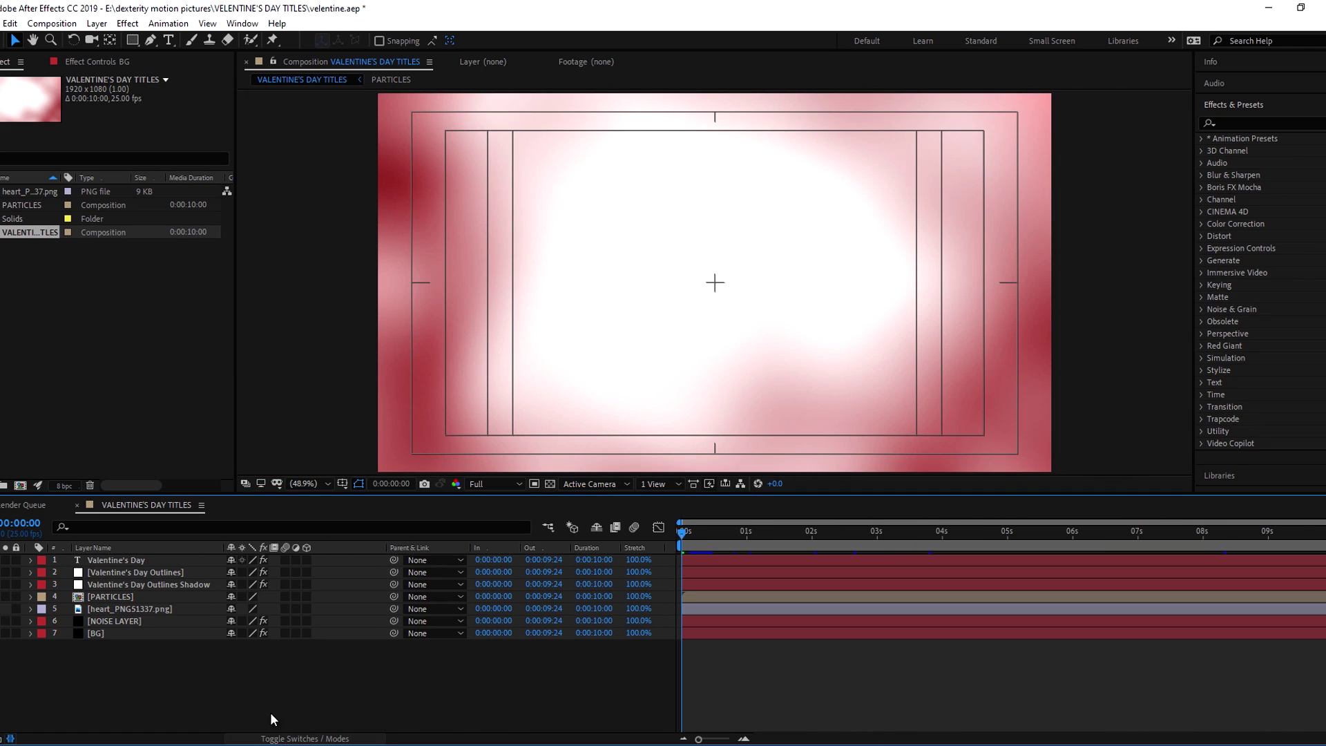
Enable 3D on all seven layers and add a 35mm camera, Camera 1.
drag(304, 560, 309, 634)
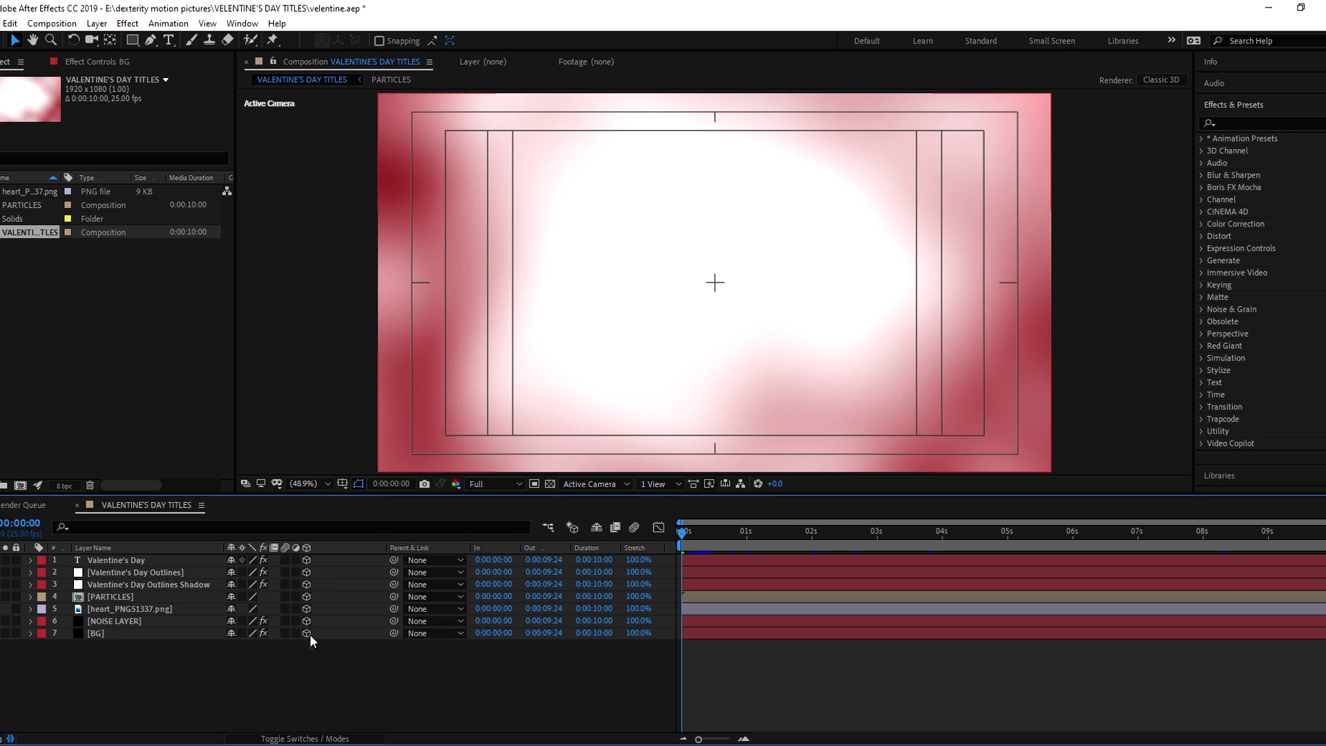
right_click(241, 675)
mouse_move(306, 520)
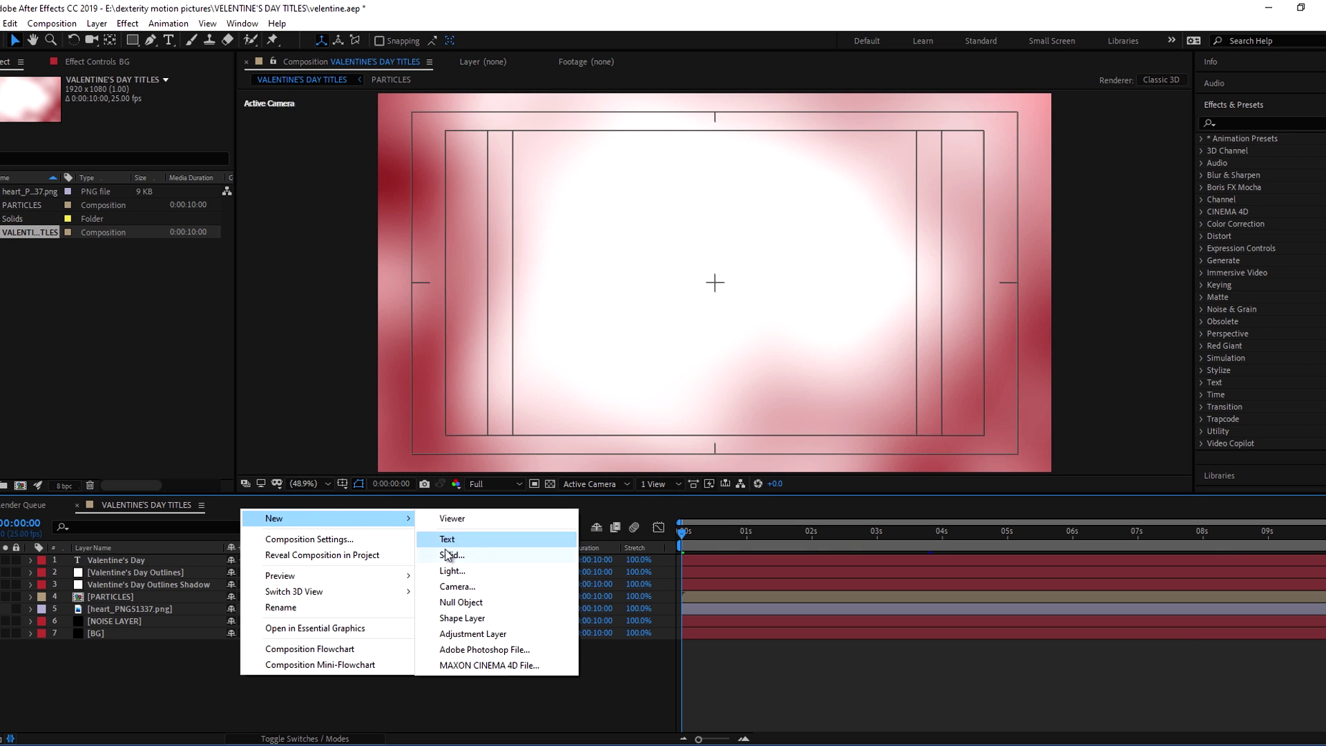
click(455, 587)
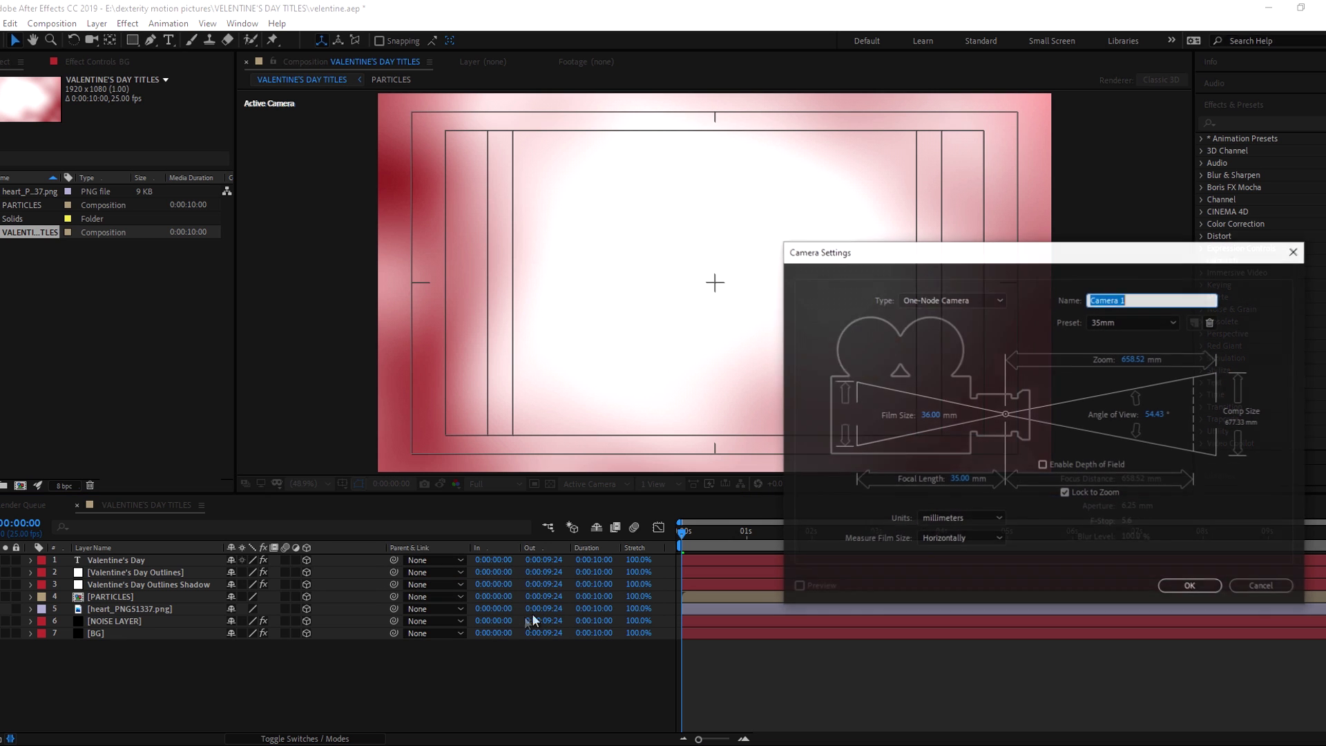
click(1181, 586)
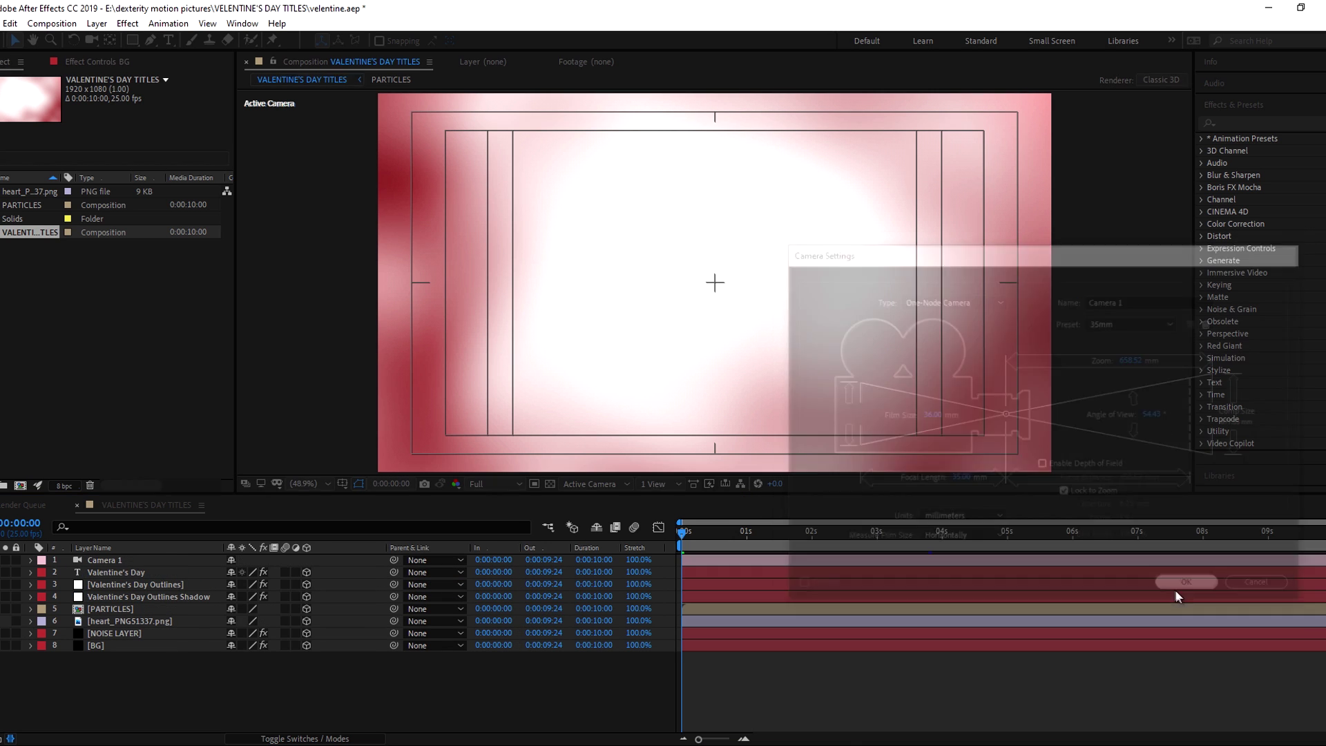
Keyframe Camera 1's Position at the start, then push its Z closer at the end.
click(107, 563)
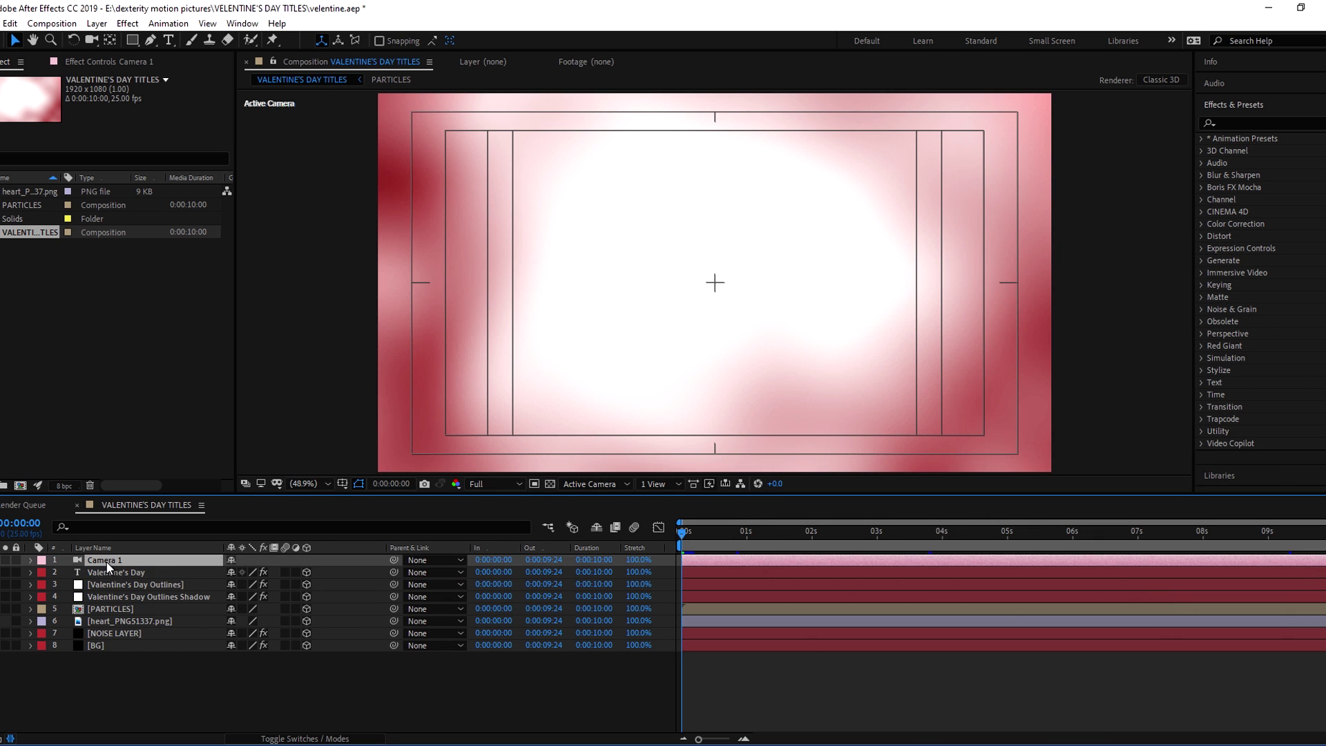
key(p)
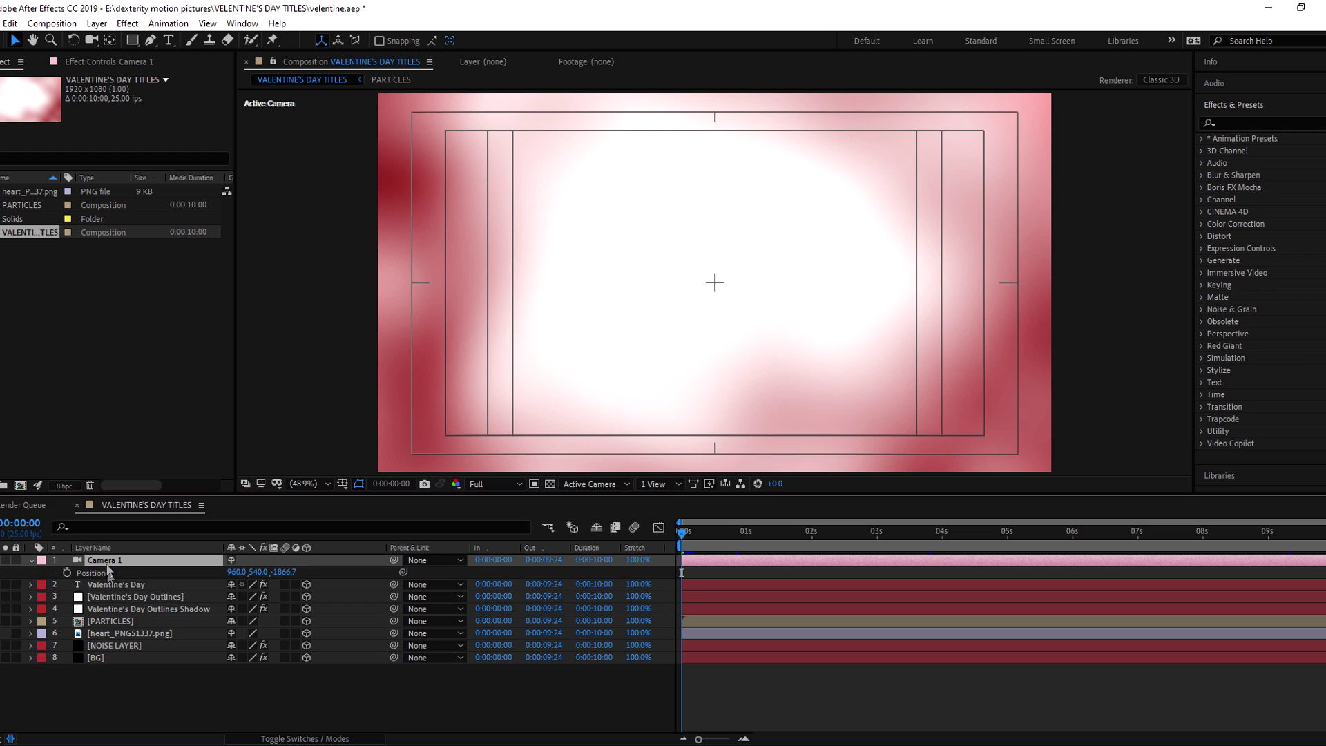
click(67, 573)
drag(682, 542, 1325, 536)
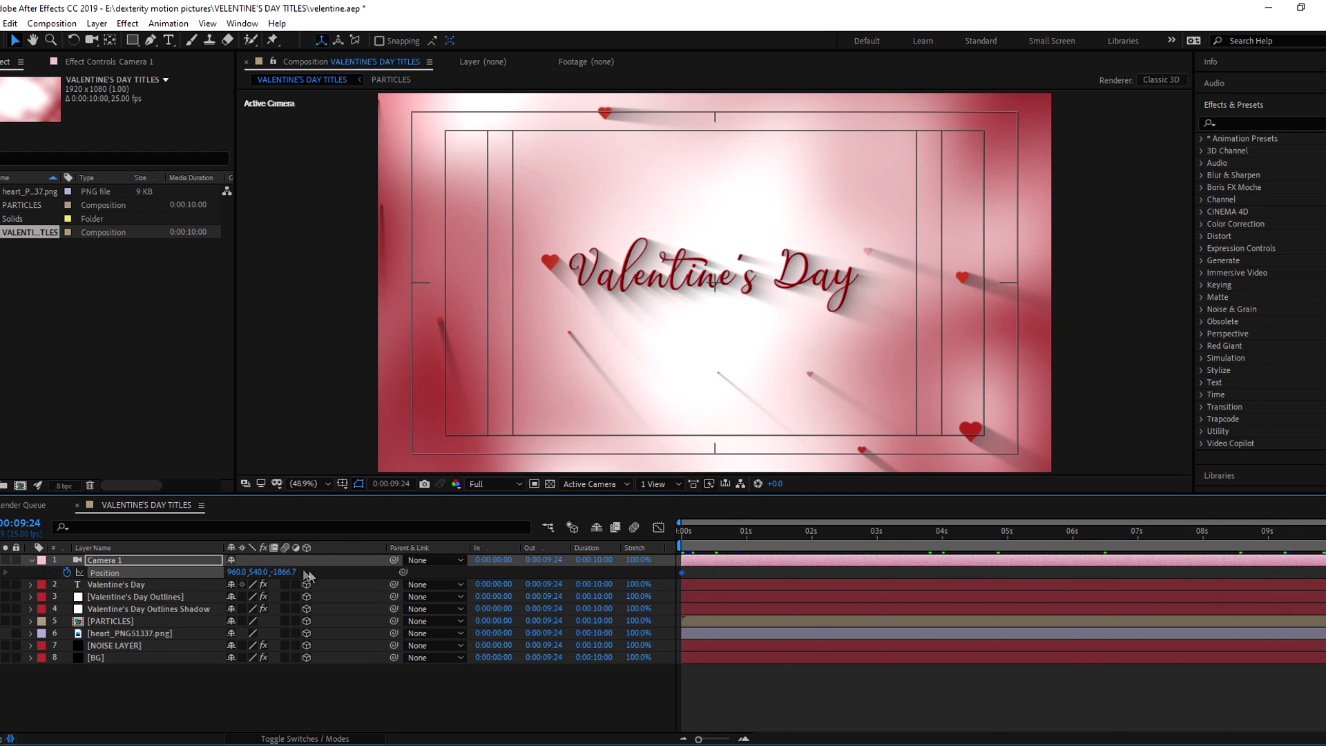
drag(287, 572, 425, 563)
Preview the camera push-in from the start of the composition.
drag(1322, 537, 666, 537)
key(space)
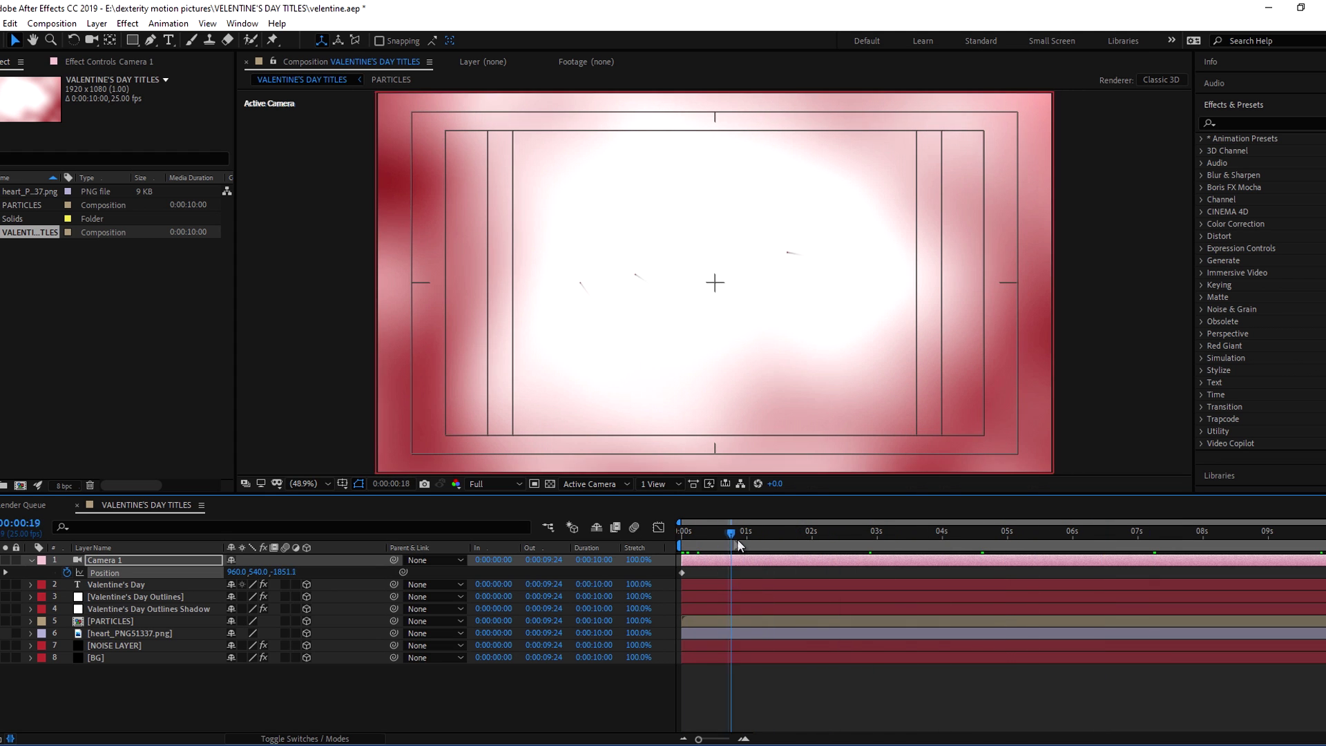
click(680, 540)
key(space)
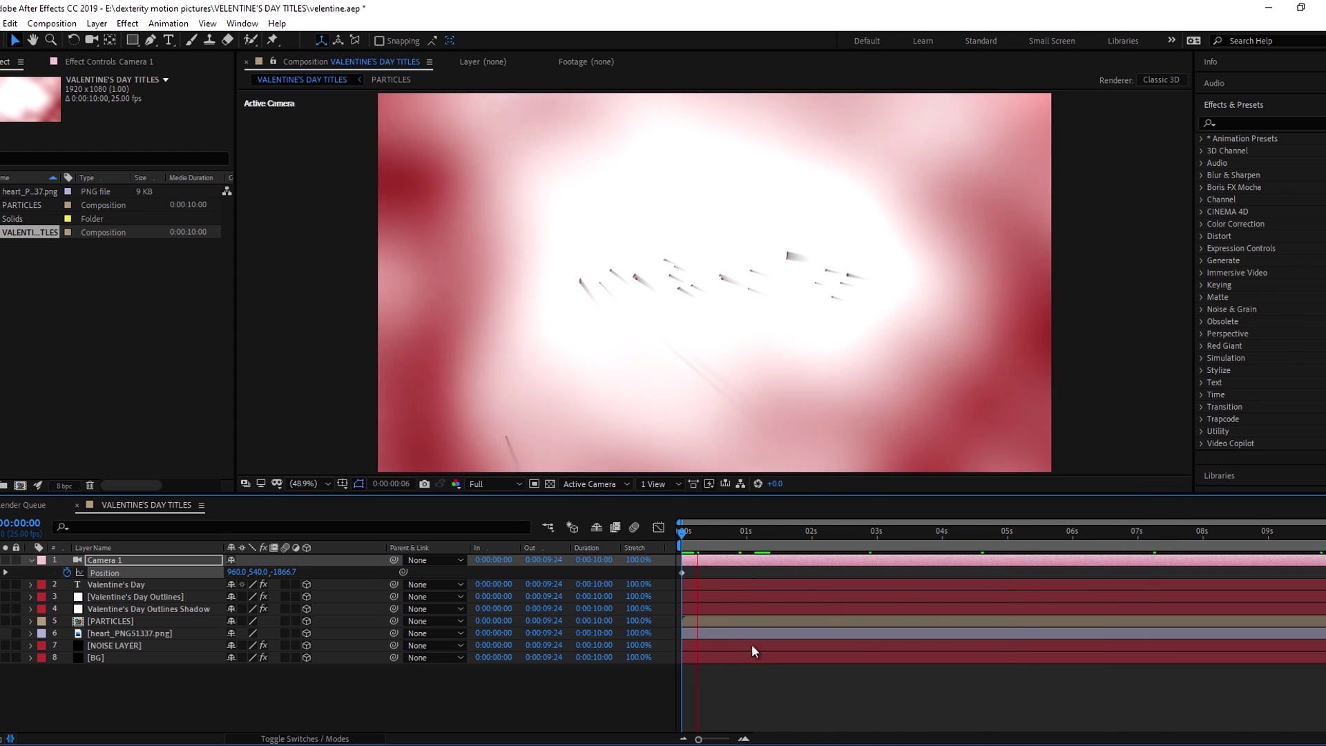